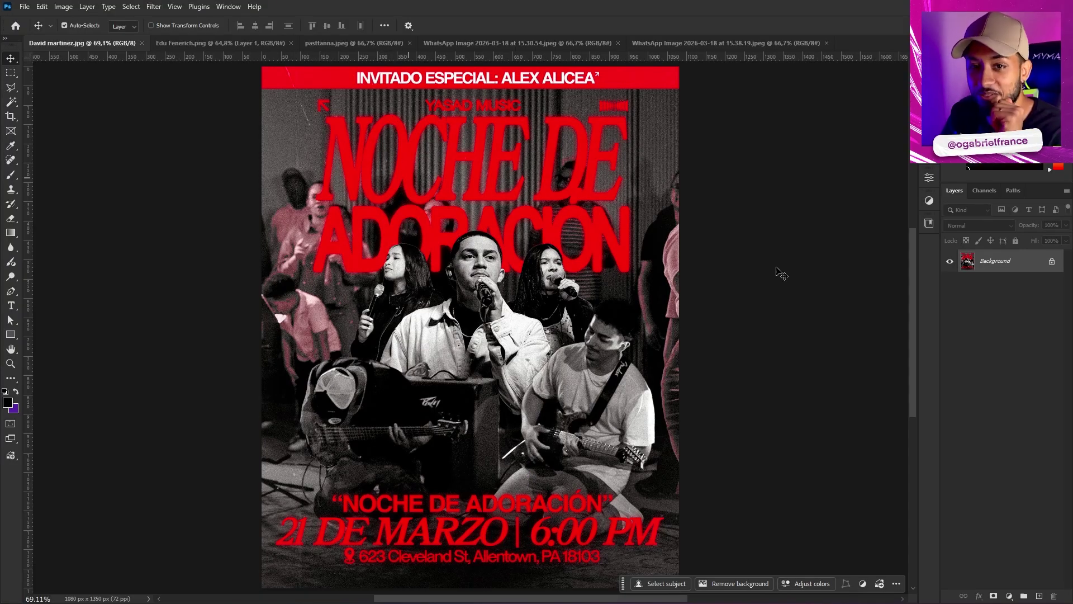
Try extending the canvas height to 1440 pixels with the background layer still locked, and undo the change
key("ctrl")
left_click(64, 6)
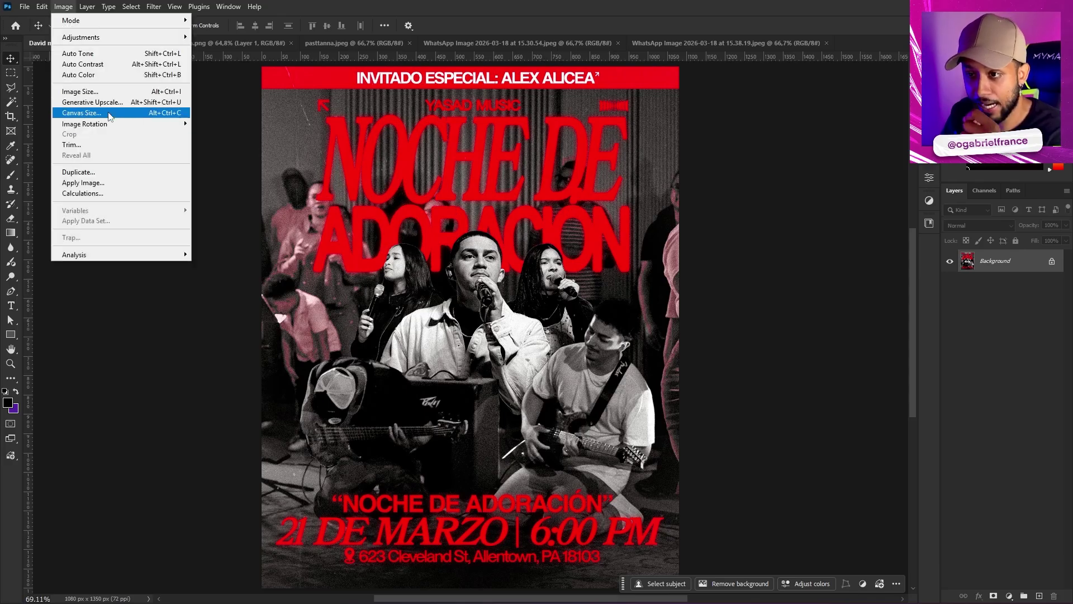
left_click(84, 112)
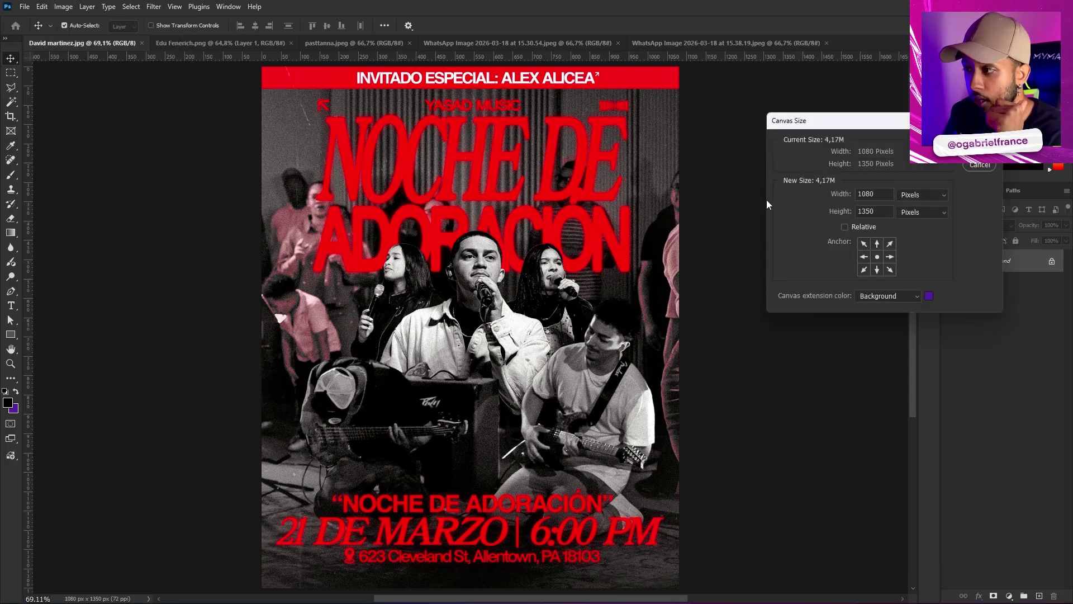
left_click_drag(873, 211, 819, 214)
type("1440")
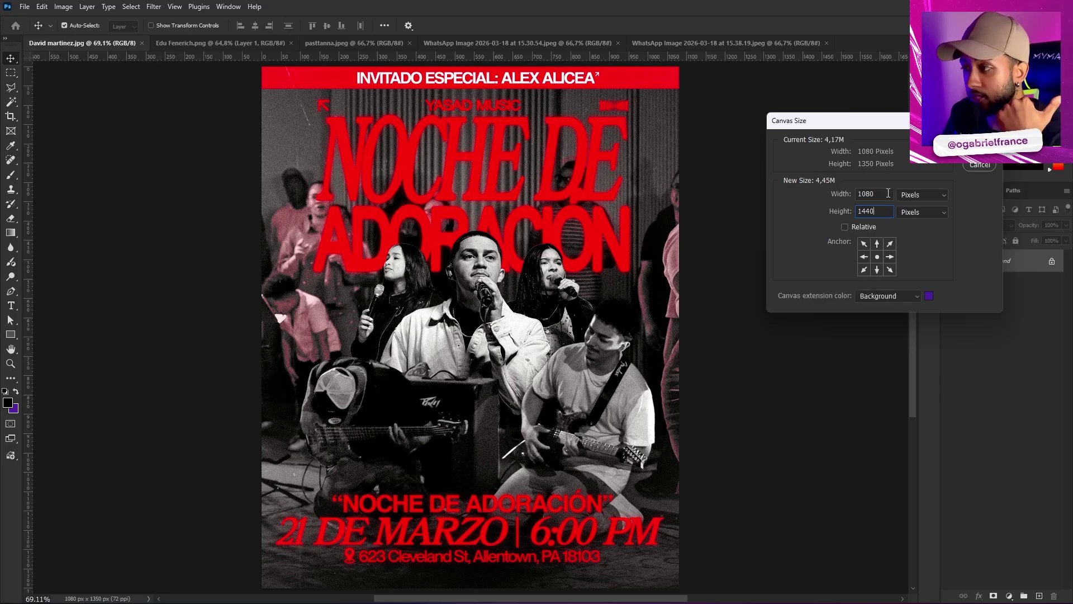
key("Return")
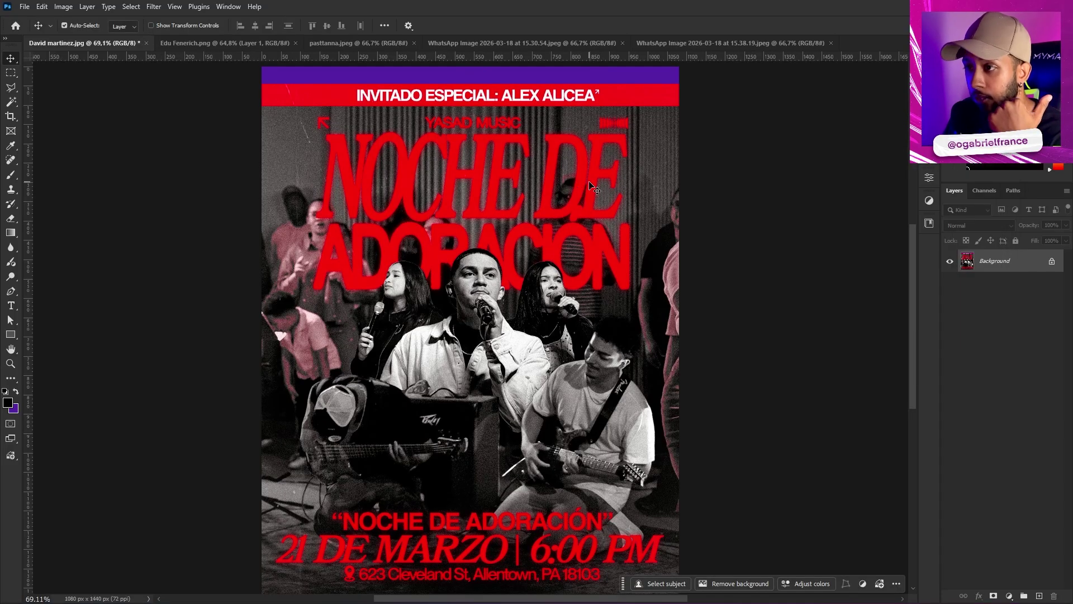
scroll(389, 129, "down", 3)
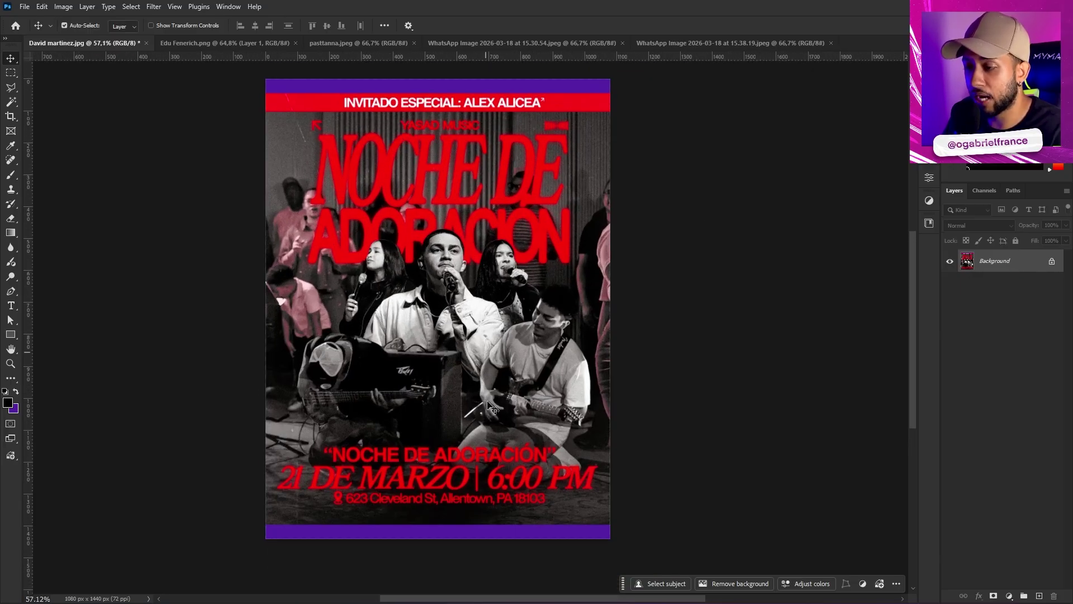
key("ctrl+z")
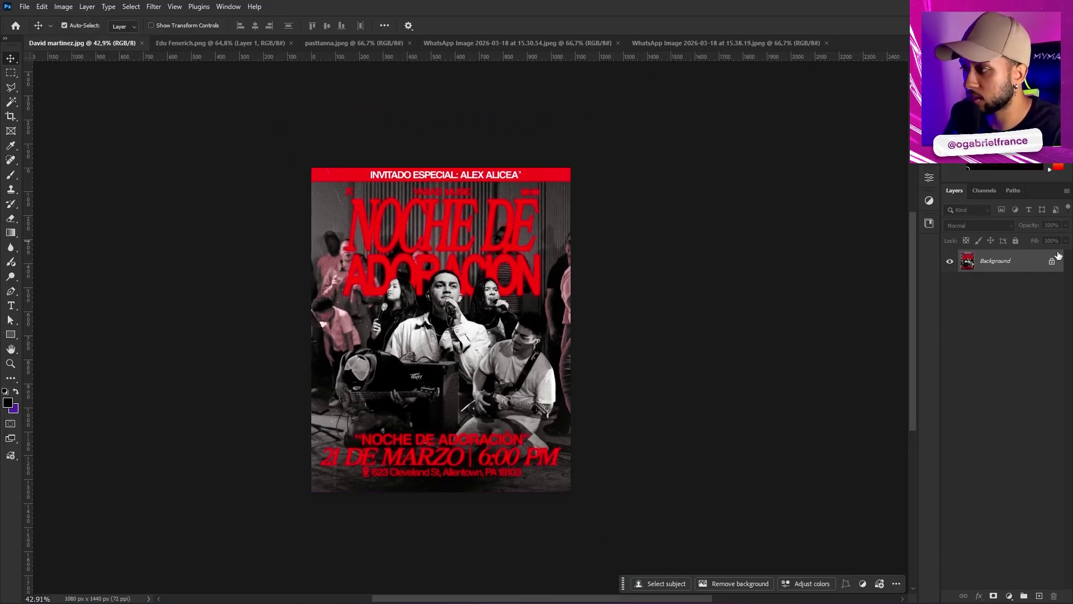
Unlock the background layer and set the canvas height to 1440 pixels
left_click(1051, 263)
scroll(479, 274, "up", 1)
left_click(63, 7)
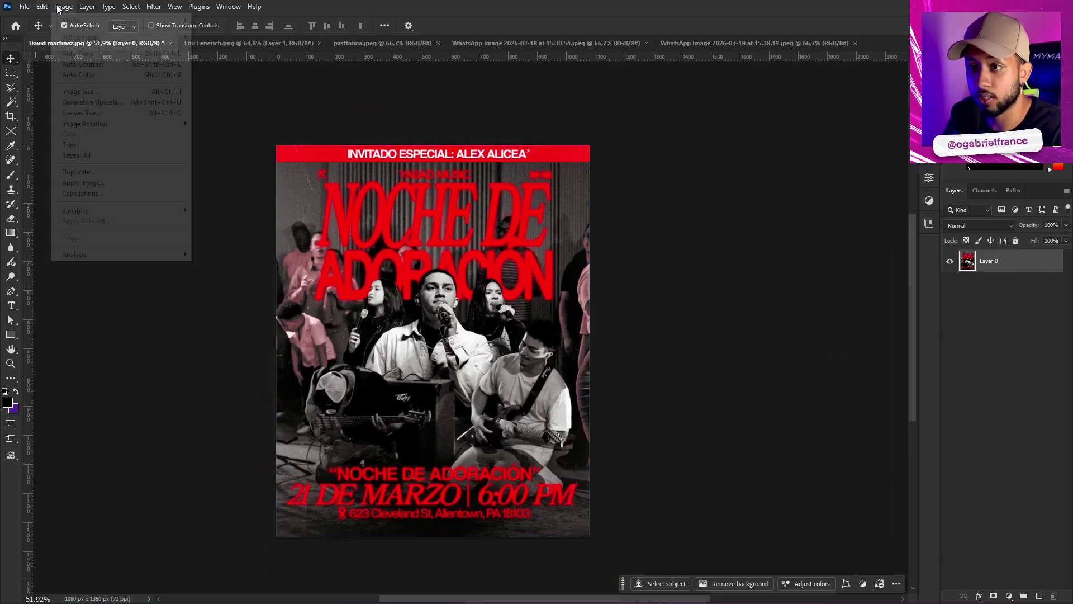
left_click(93, 113)
double_click(867, 211)
type("1440")
key("Return")
Examine the poster's title, musicians, event details and the empty strips above and below the artwork
scroll(558, 280, "down", 1)
scroll(558, 280, "up", 3)
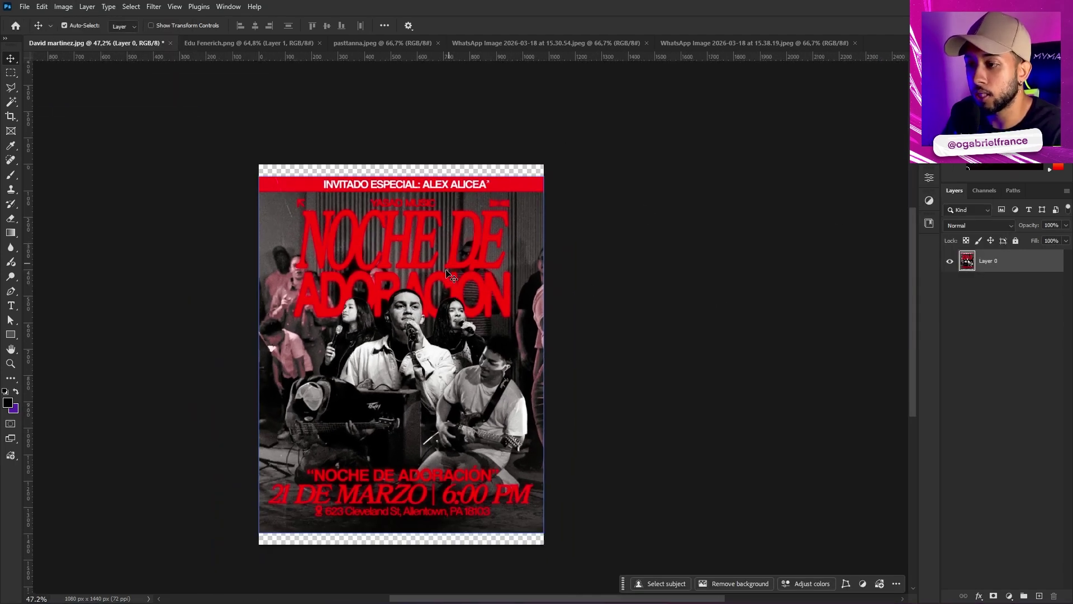
scroll(508, 381, "down", 1)
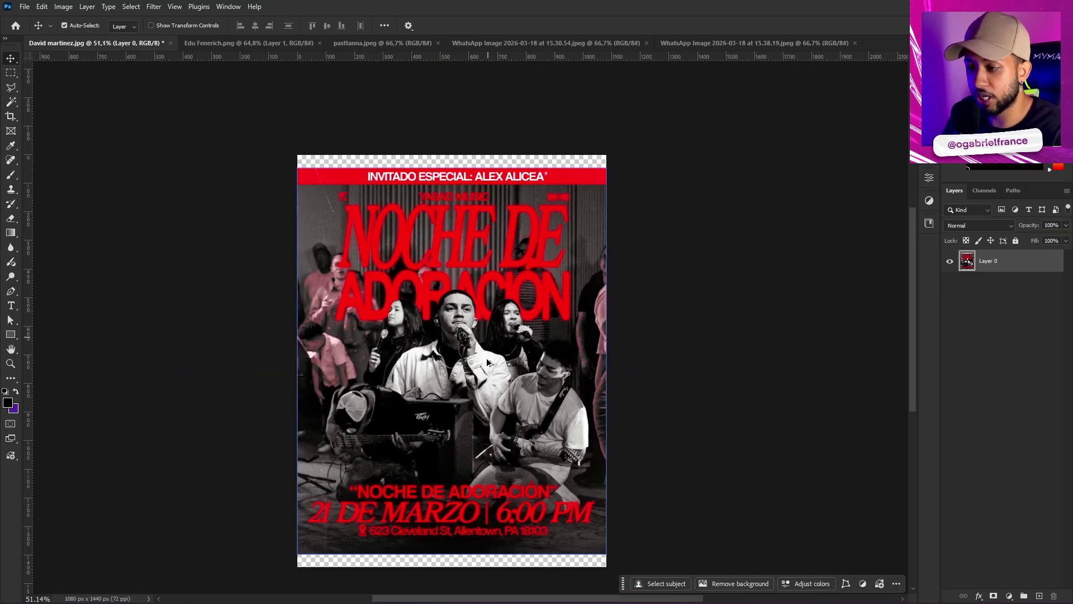
scroll(480, 374, "up", 1)
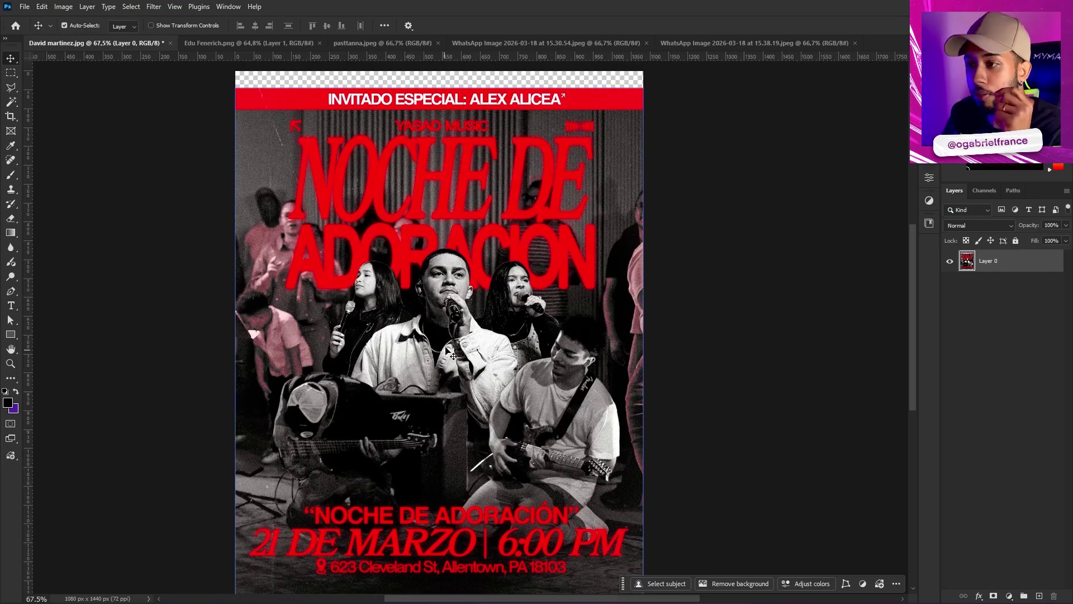
scroll(445, 262, "down", 2)
scroll(492, 318, "up", 2)
scroll(493, 323, "down", 1)
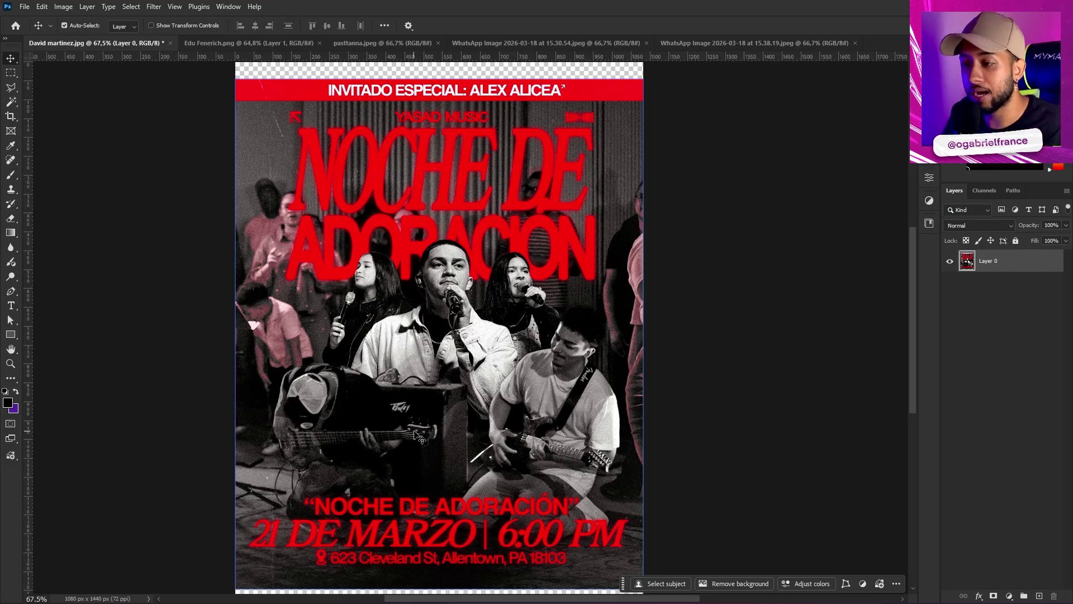
scroll(323, 424, "up", 3)
scroll(597, 417, "down", 4)
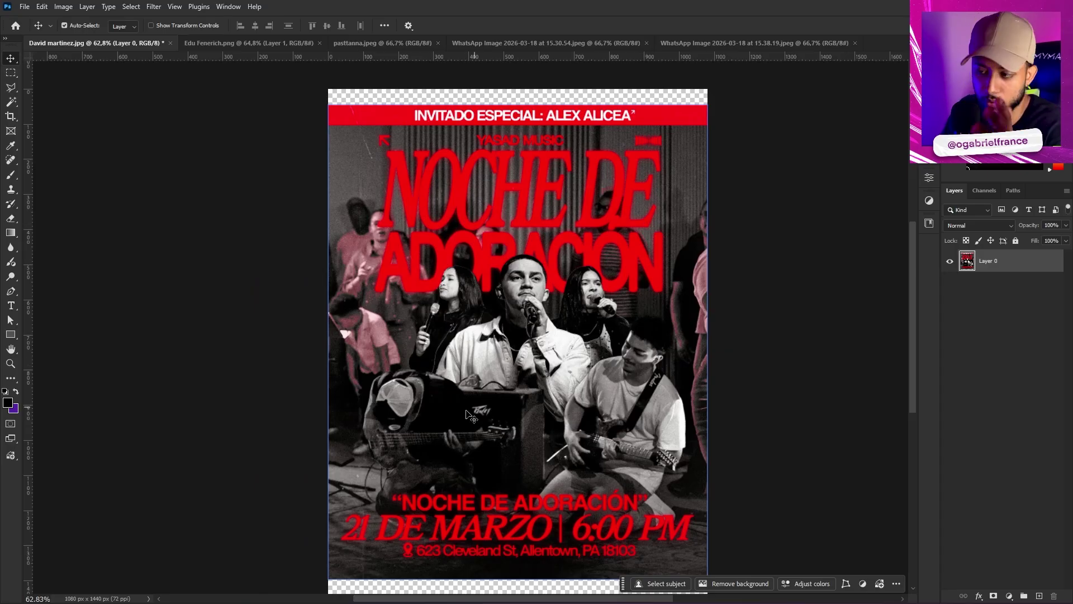
scroll(475, 424, "up", 5)
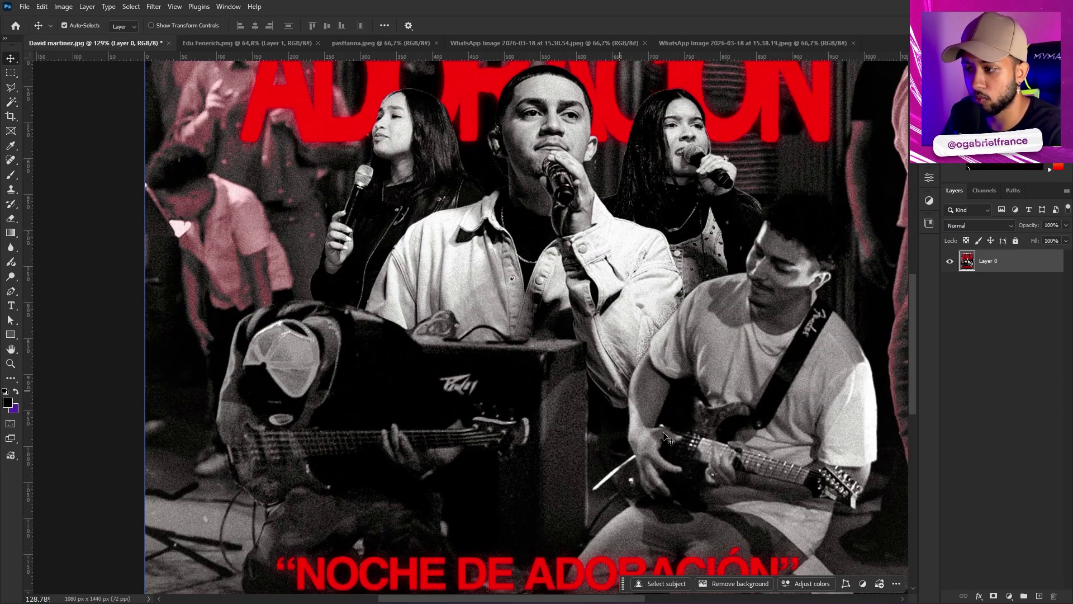
scroll(613, 408, "down", 4)
scroll(613, 408, "up", 2)
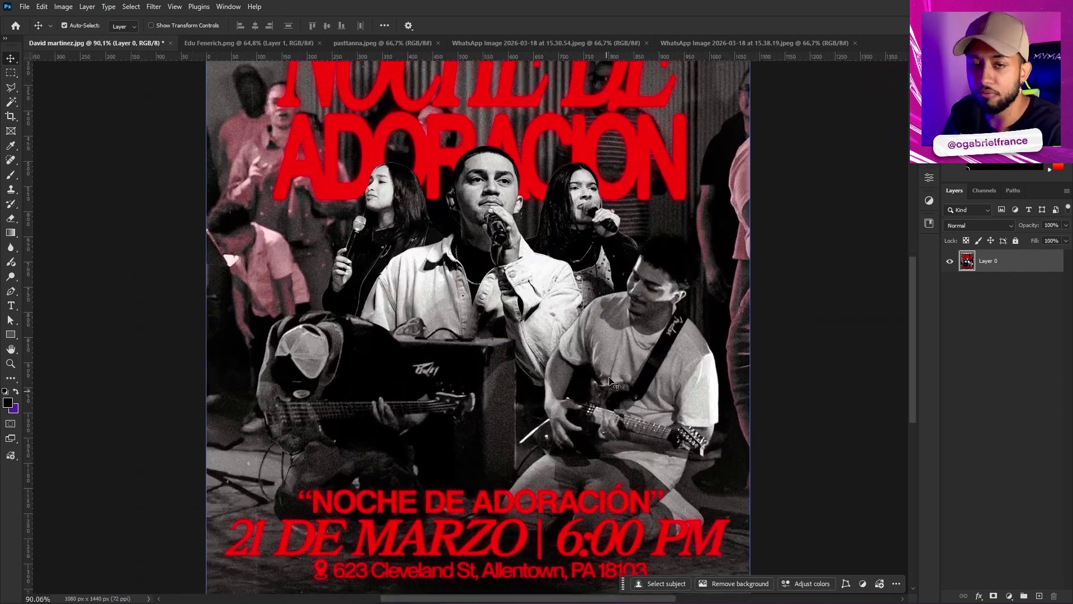
scroll(568, 349, "down", 2)
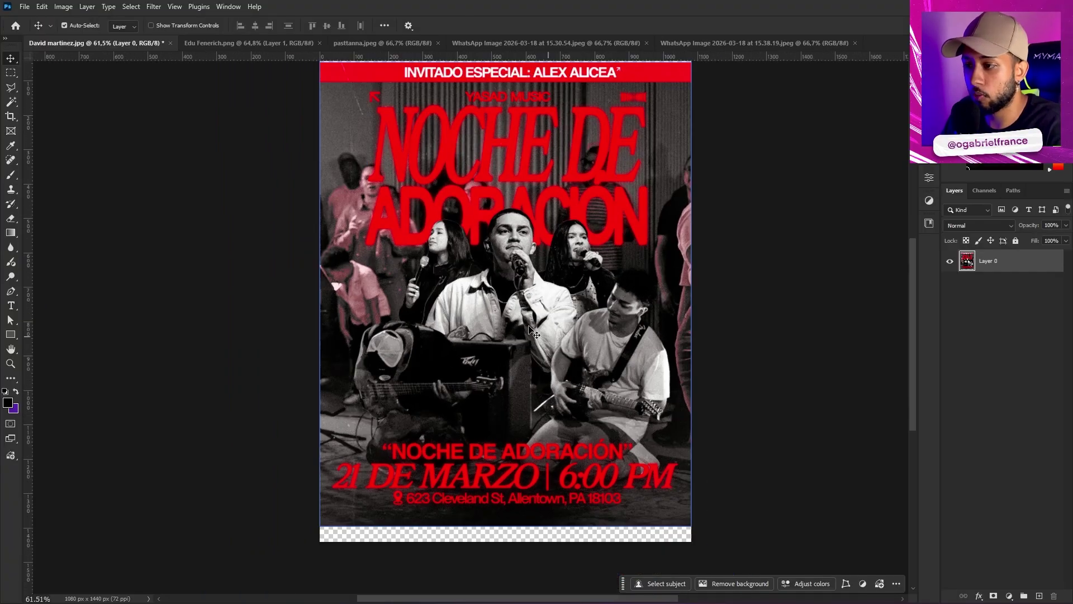
scroll(527, 121, "down", 4)
scroll(526, 266, "up", 4)
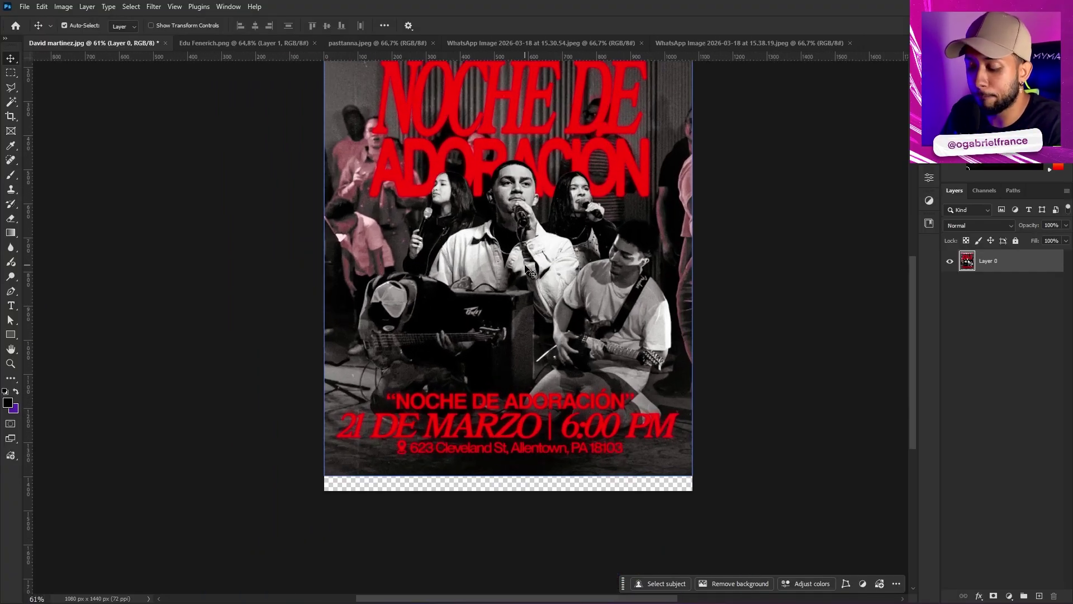
key("ctrl+0")
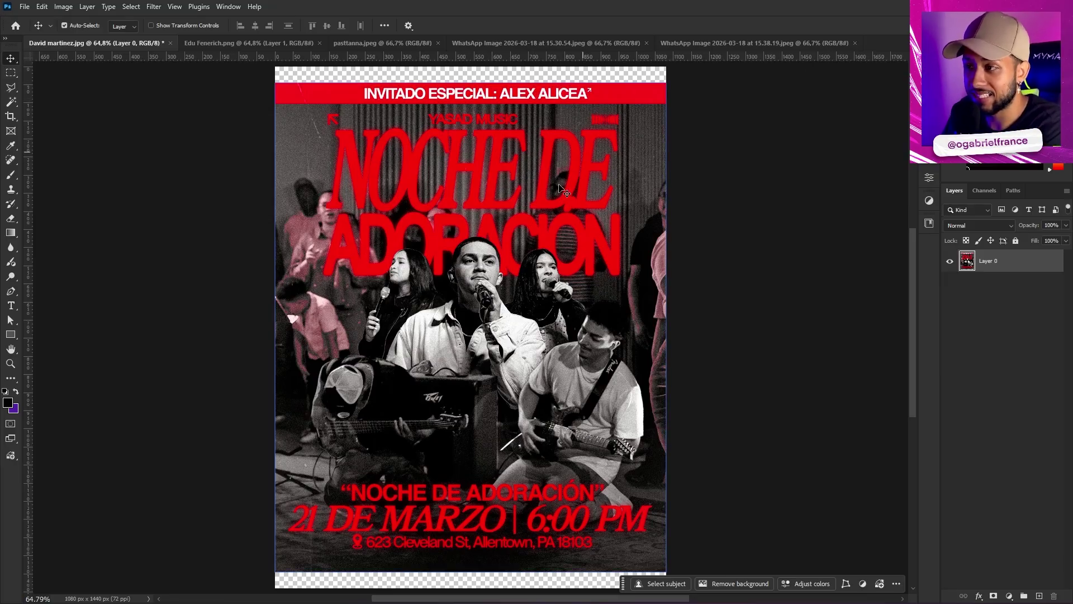
scroll(469, 299, "up", 2)
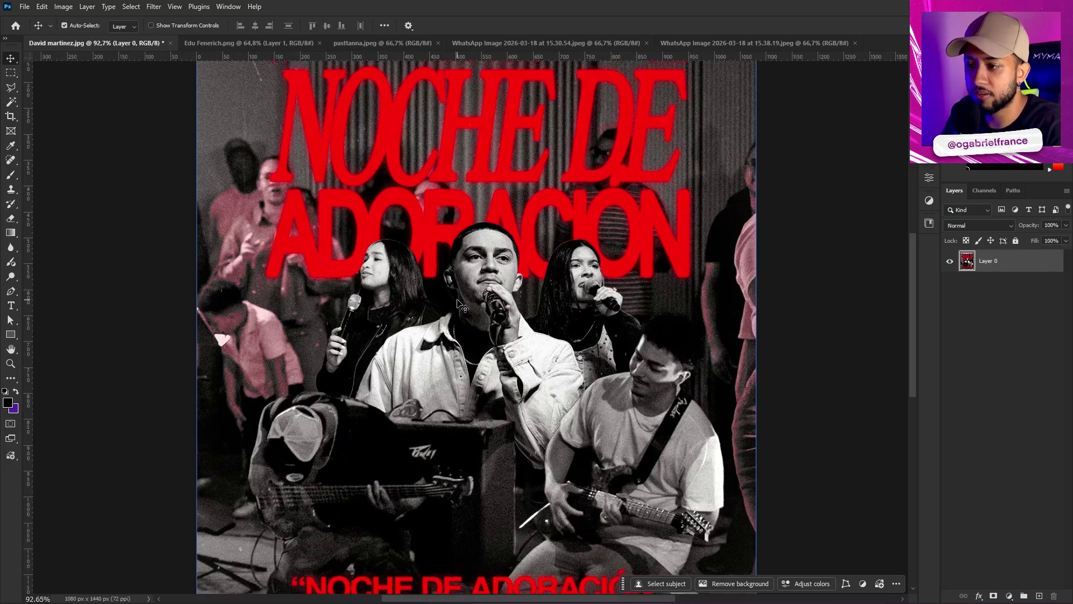
scroll(525, 296, "down", 2)
scroll(470, 218, "up", 1)
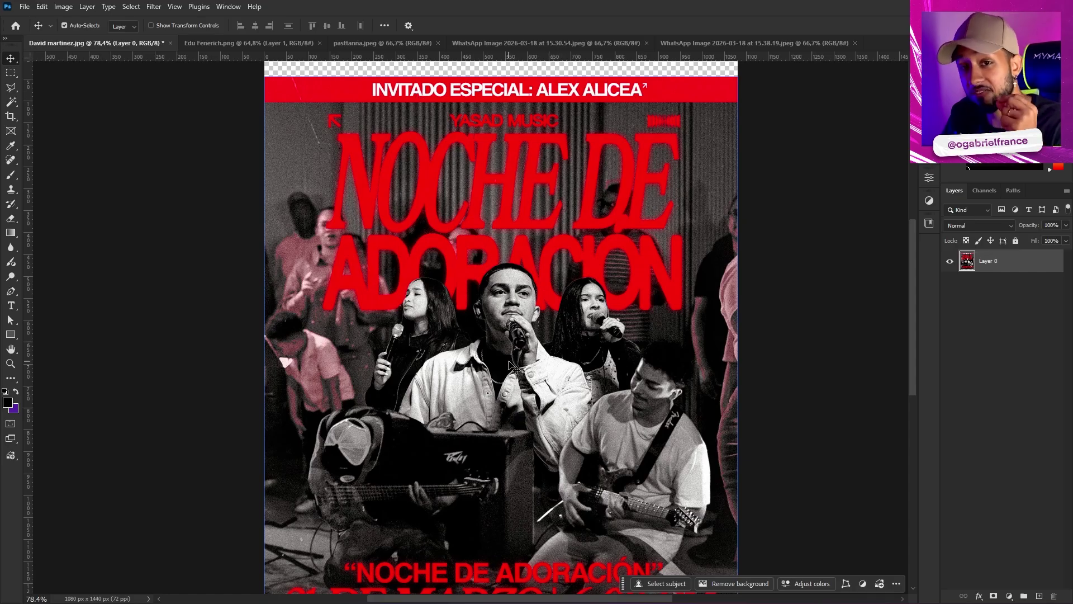
scroll(507, 331, "down", 2)
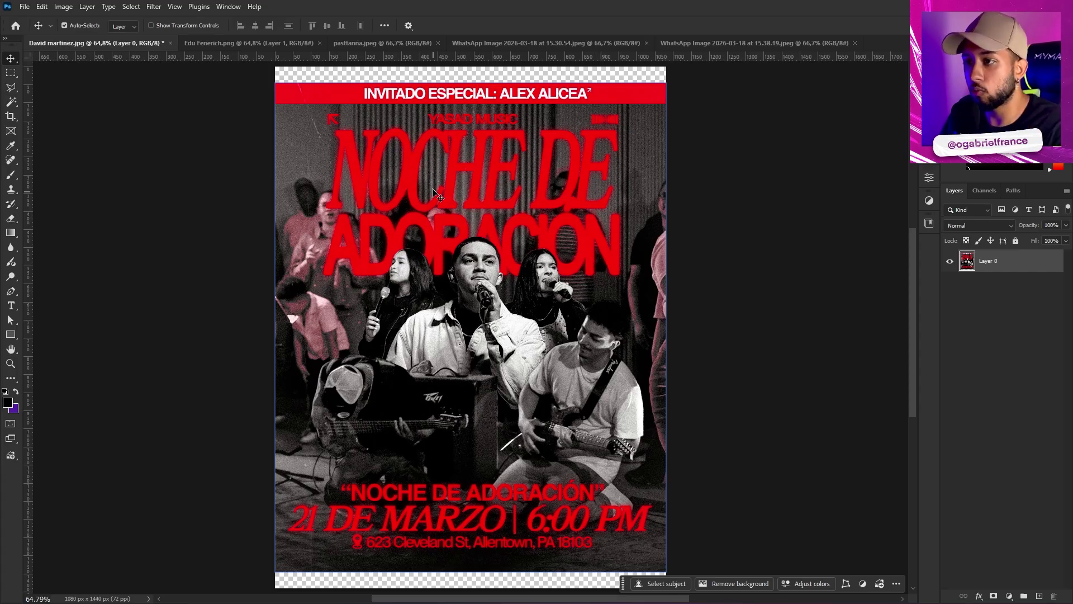
Select the transparent strips above and below the poster across its full width, slightly overlapping the artwork
scroll(435, 176, "down", 1)
scroll(518, 475, "down", 2)
scroll(517, 476, "up", 3)
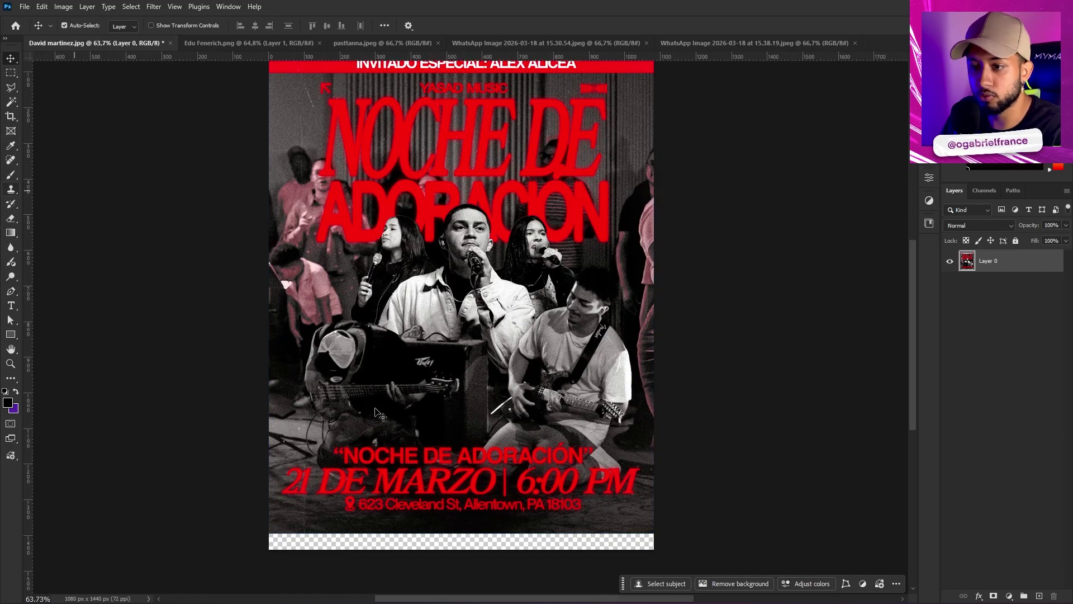
left_click(11, 73)
left_click_drag(259, 522, 662, 558)
left_click_drag(498, 239, 508, 410)
left_click_drag(241, 178, 695, 223)
scroll(576, 356, "down", 2)
scroll(576, 356, "down", 2)
scroll(577, 356, "up", 2)
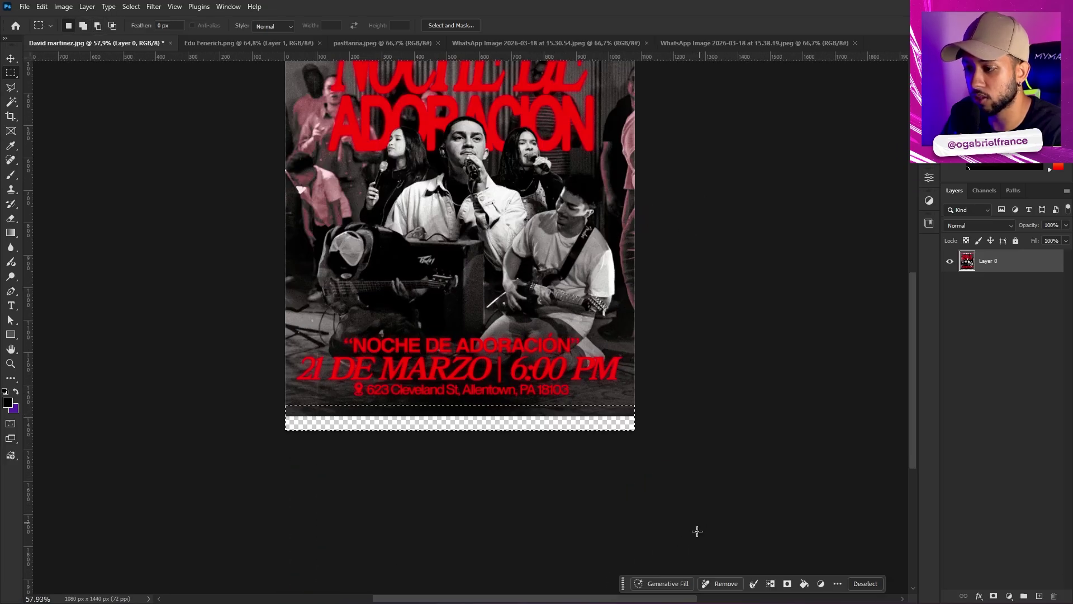
scroll(687, 391, "up", 2)
Fill the selected strips with Generative Fill without a prompt and choose the third variation
left_click(668, 584)
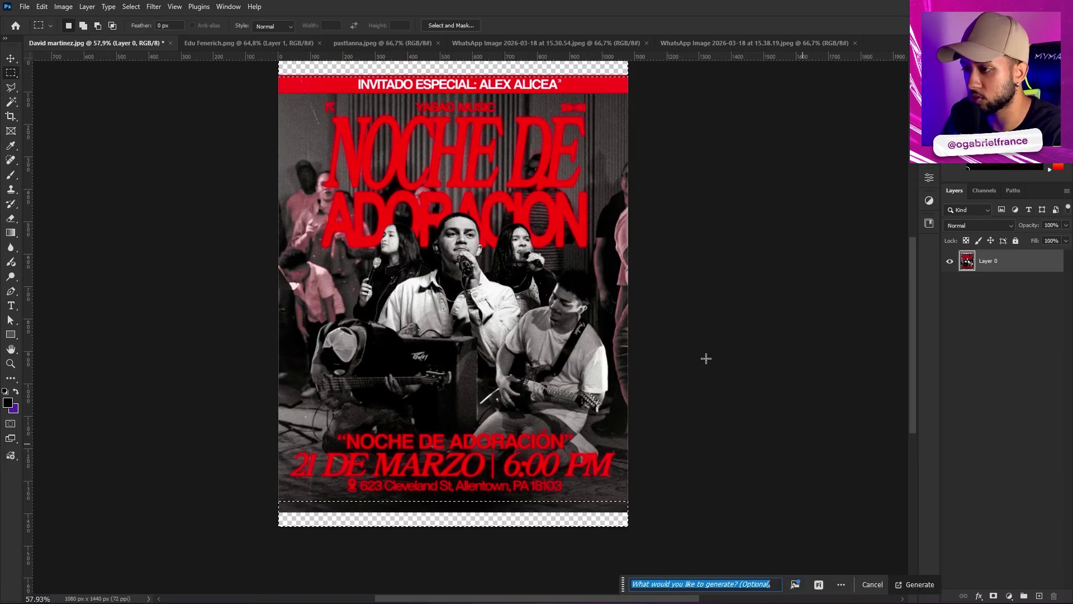
left_click(910, 587)
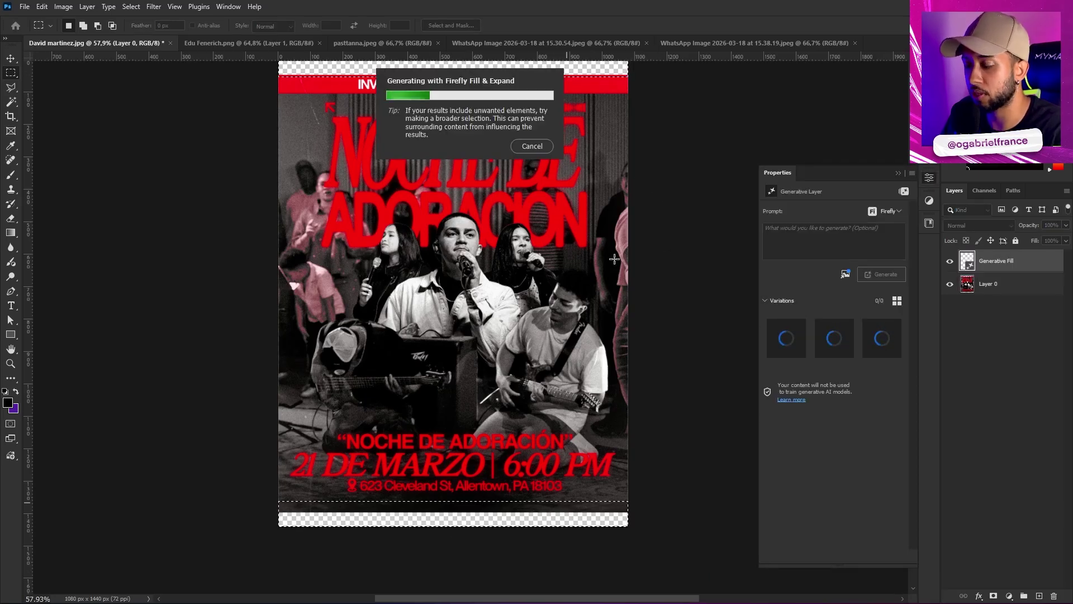
left_click(834, 342)
left_click(881, 342)
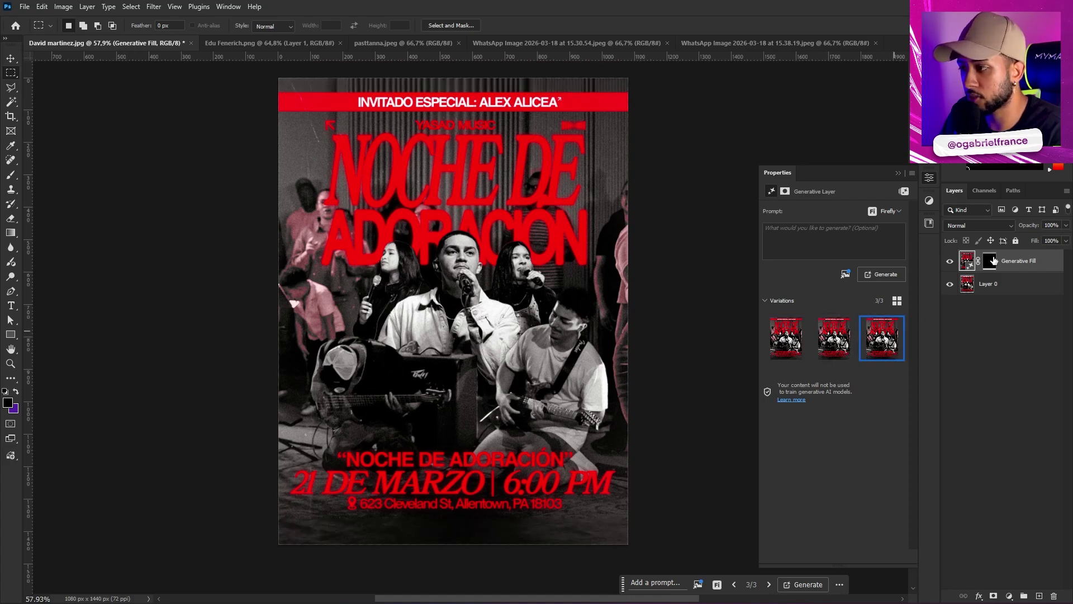
Try merging the Generative Fill layer with Layer 0 and selecting the area above the red banner
left_click(1011, 285, "shift")
key("ctrl+e")
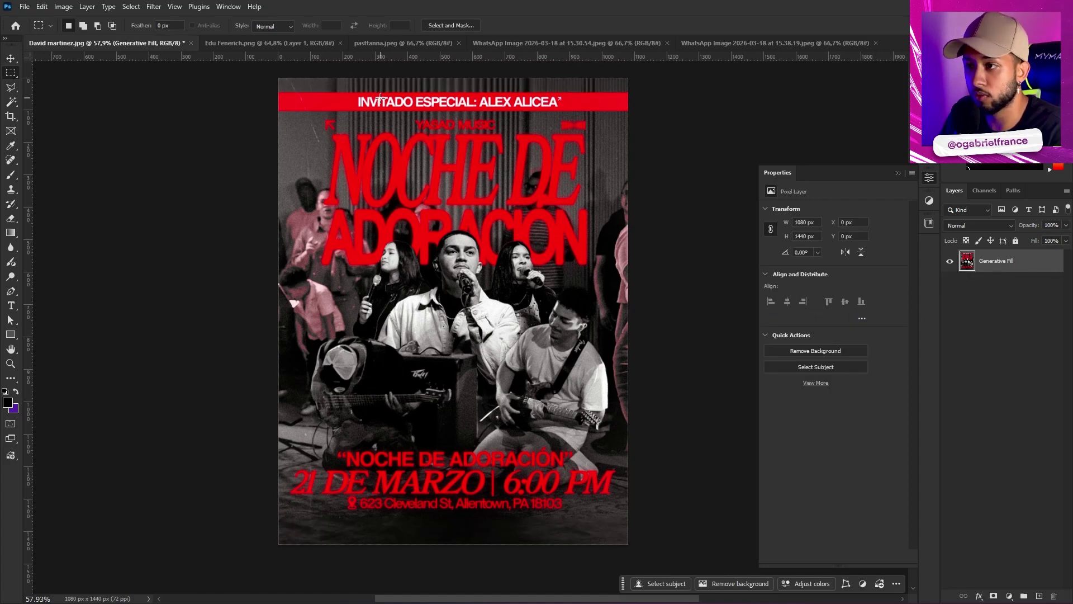
scroll(381, 98, "up", 2)
left_click_drag(223, 102, 654, 136)
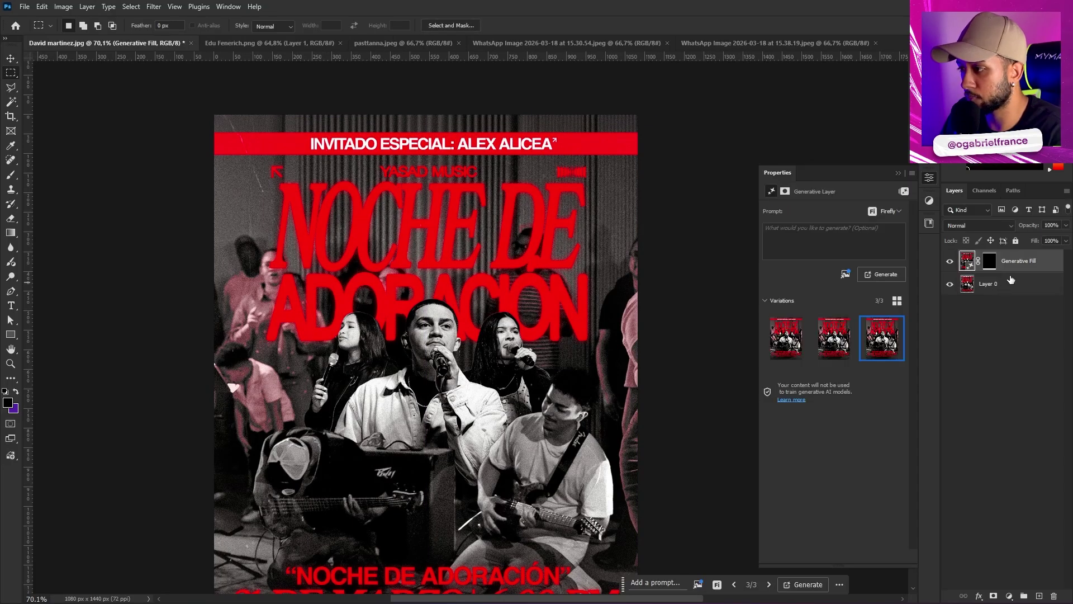
Stamp the visible artwork onto a new layer and delete the Generative Fill layer
key("ctrl+shift+alt+e")
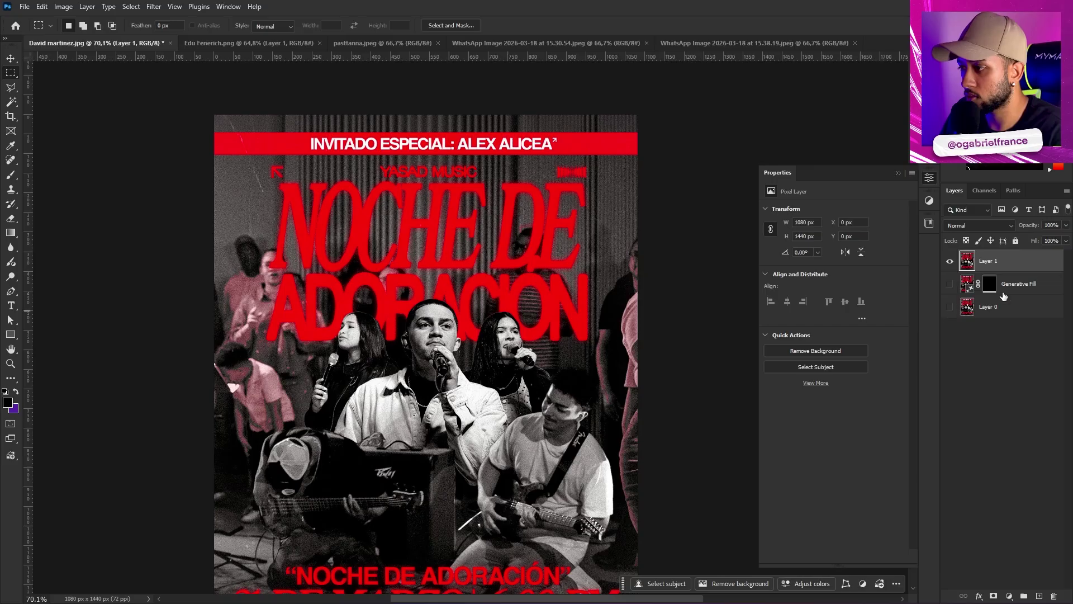
left_click(1003, 286)
key("Delete")
Rename the original poster layer as 01 and make the stamped poster layer active
left_click(989, 264)
double_click(990, 284)
type("icial")
key("Return")
double_click(992, 282)
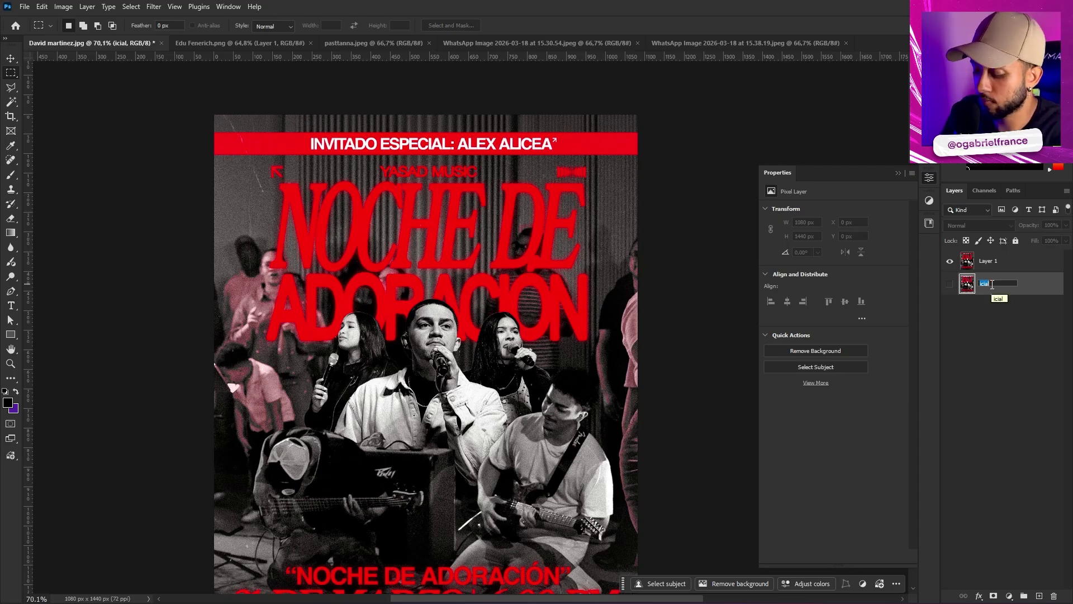
type("01")
key("Return")
left_click(1005, 263)
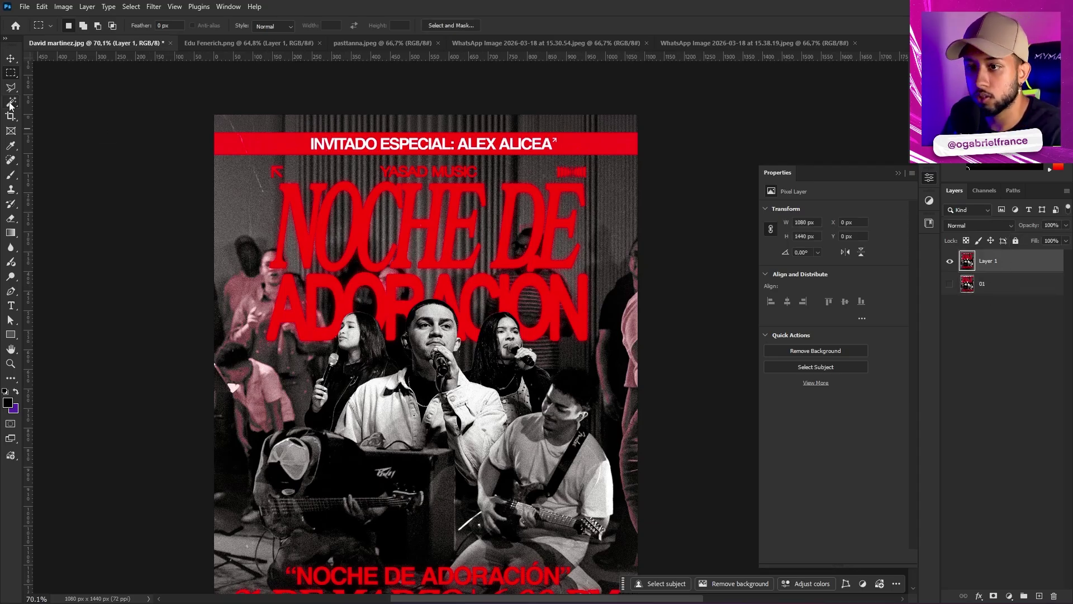
Fill the full-width strip above the guest banner, about 52 px high, with red sampled from the banner and close the properties
left_click_drag(165, 98, 689, 134)
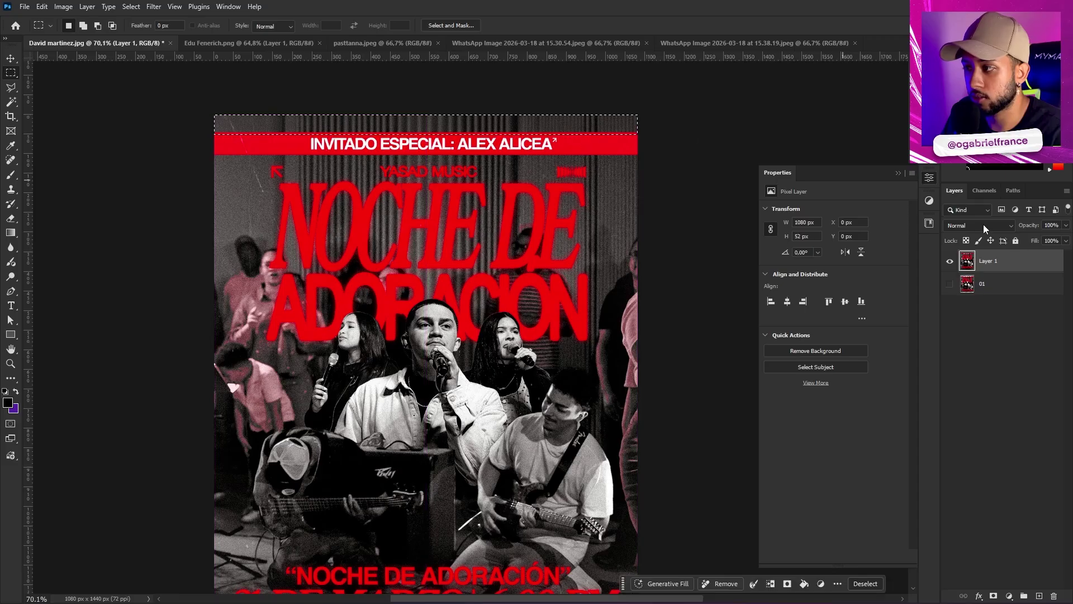
key("i")
left_click(628, 149)
key("alt+BackSpace")
key("ctrl+d")
scroll(595, 166, "down", 2)
key("v")
left_click(898, 173)
Duplicate the poster layer with the enlarged red banner
scroll(436, 160, "down", 1)
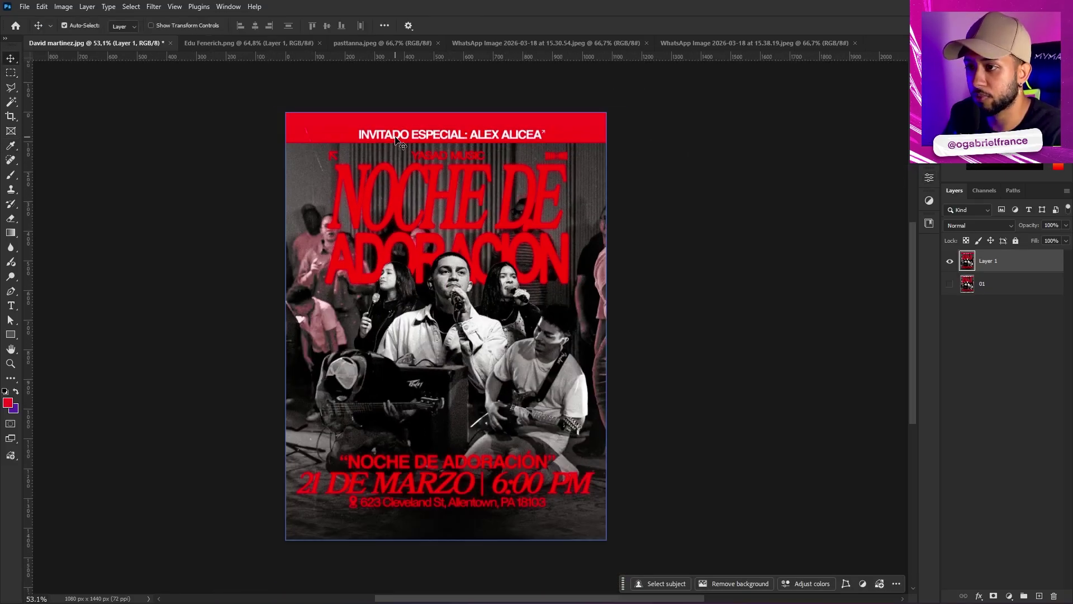
scroll(390, 110, "up", 7)
scroll(393, 112, "down", 3)
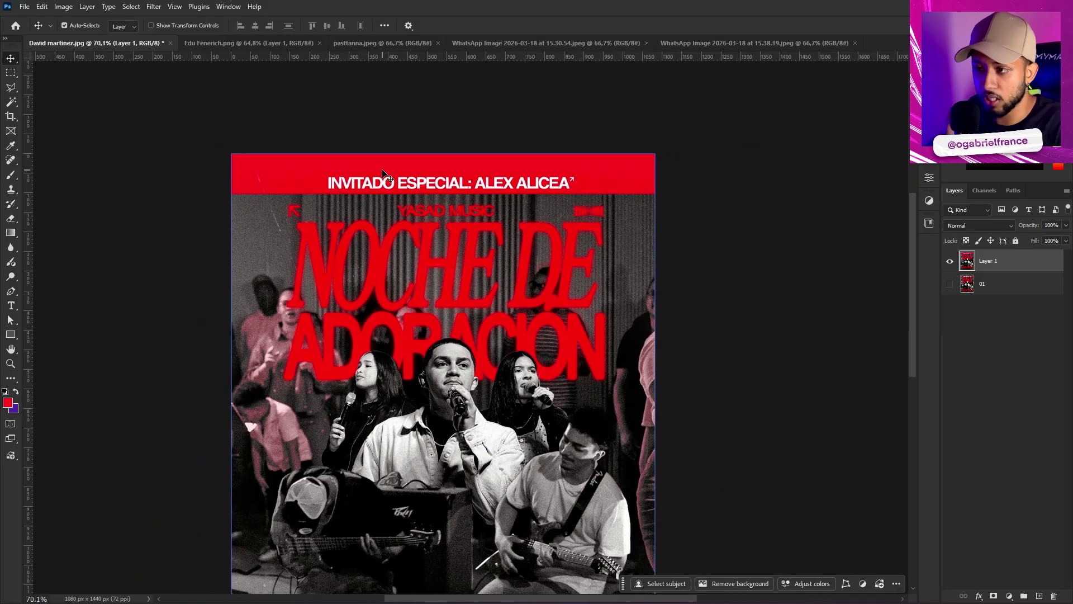
scroll(380, 173, "down", 2)
scroll(649, 241, "up", 2)
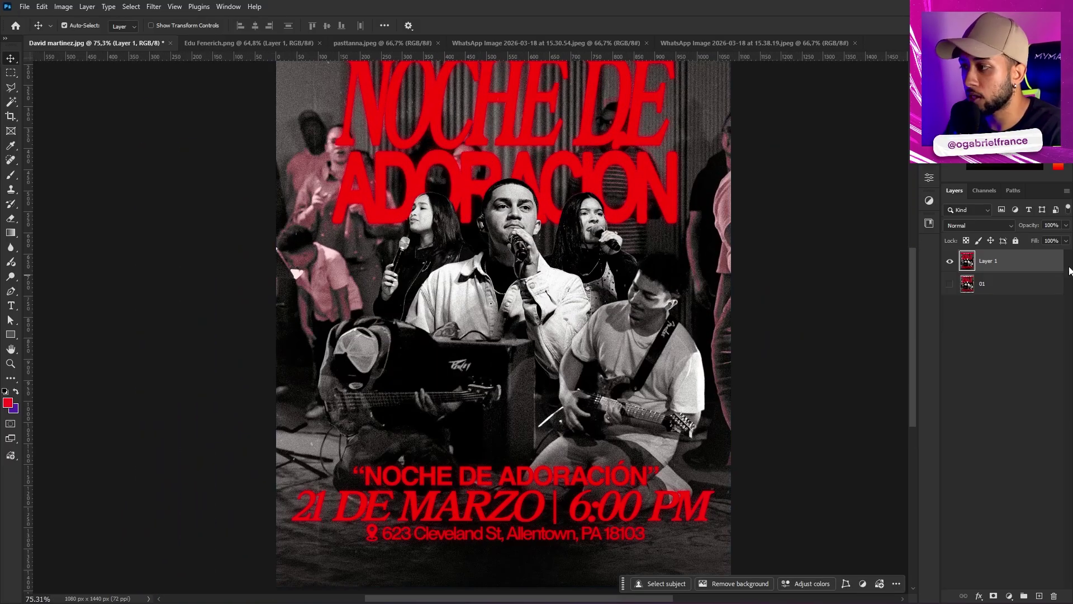
key("ctrl+j")
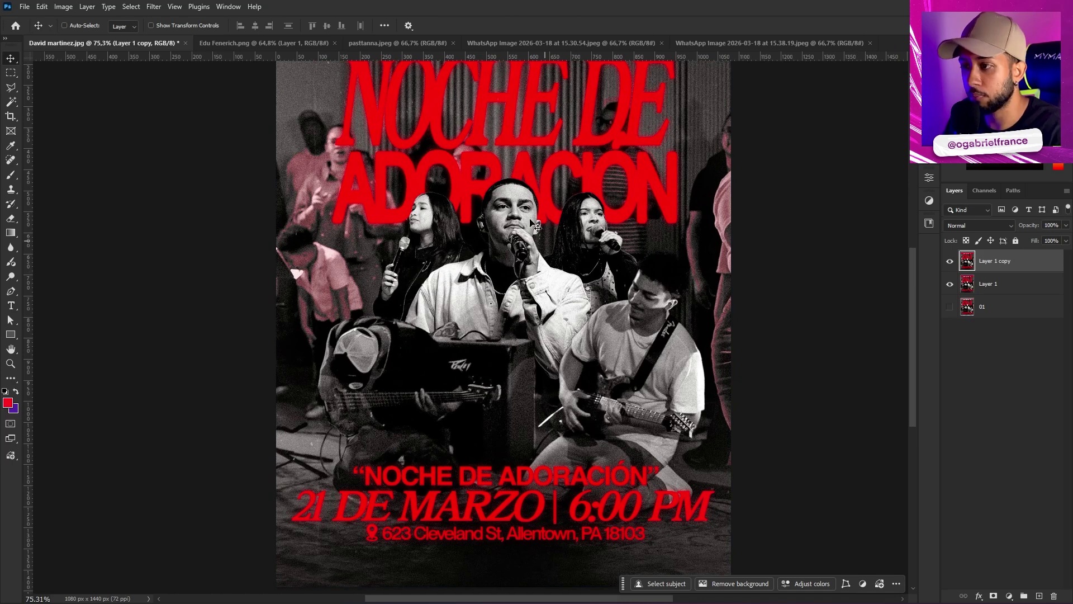
Select the band members on the duplicated poster layer with Select Subject and mask the layer to that selection
key("w")
scroll(503, 325, "up", 1)
left_click(474, 25)
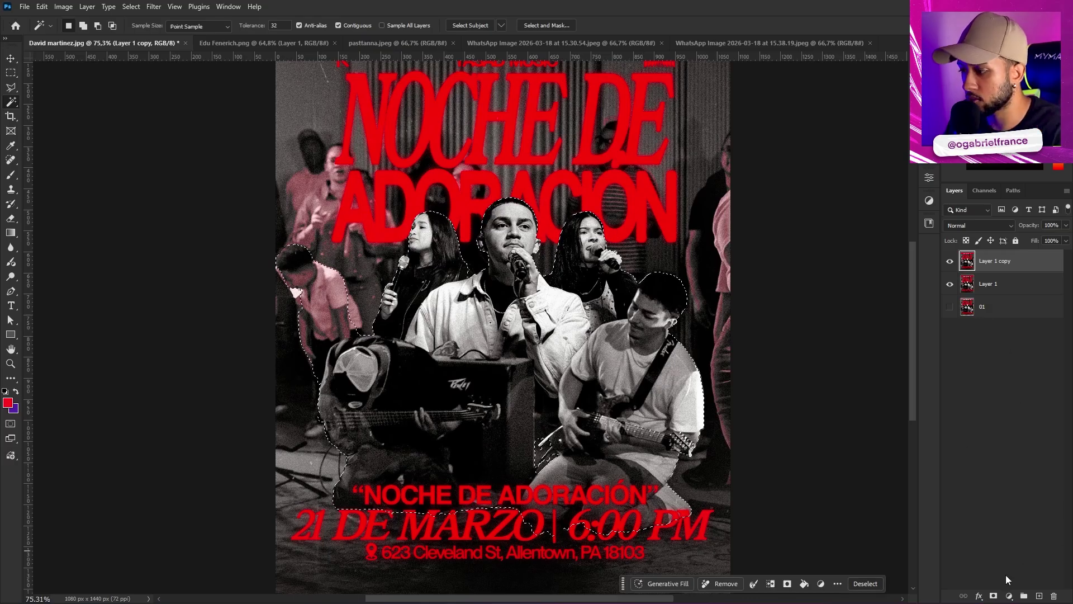
left_click(994, 596)
Add a new layer beneath the masked people and brush a soft off-white glow behind the central singers
left_click(984, 294)
key("ctrl+shift+alt+n")
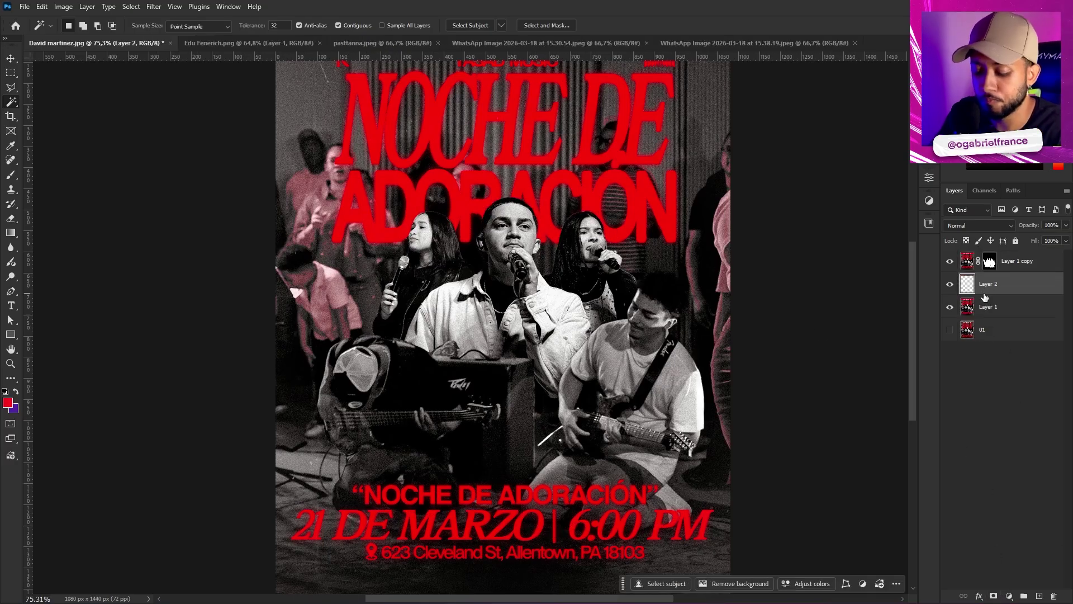
key("b")
left_click_drag(479, 306, 377, 317)
left_click(550, 291, "alt")
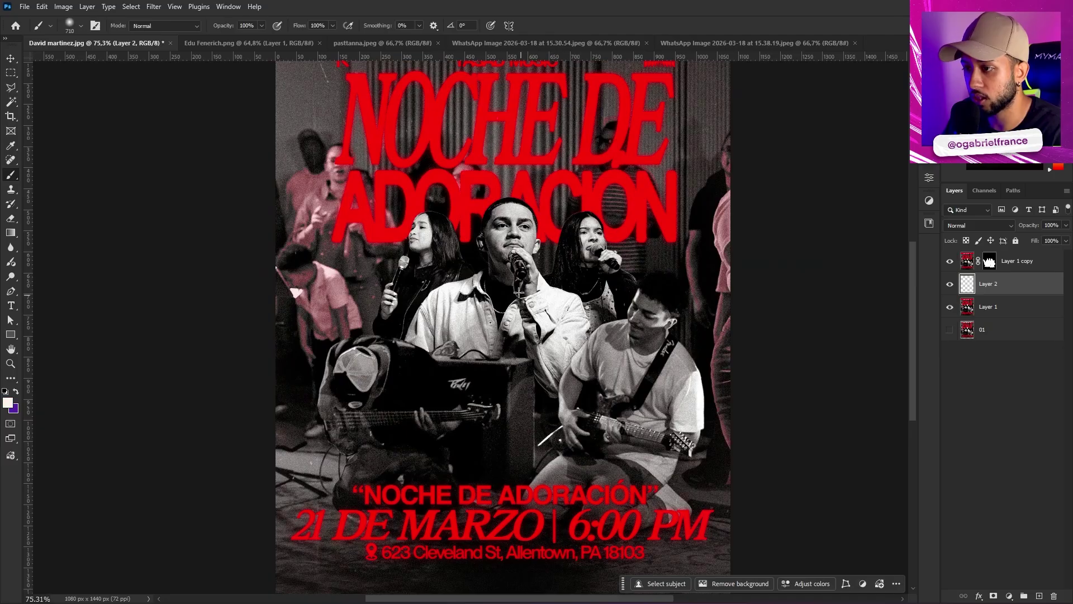
left_click(507, 308)
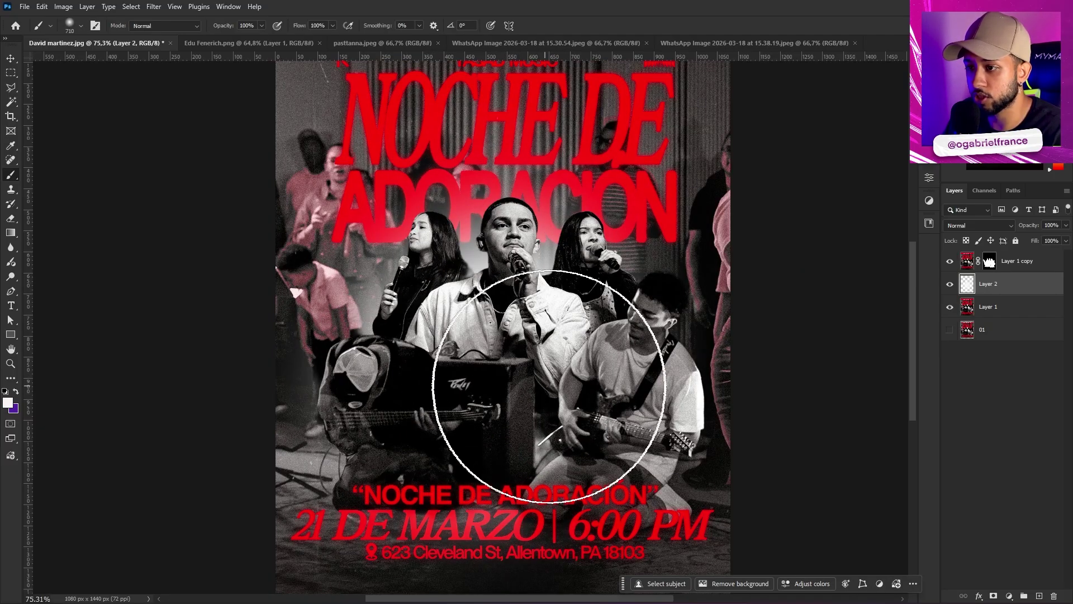
scroll(515, 342, "down", 5)
Add a new layer above the masked people and darken the poster's side edges with a large soft black brush
left_click(1022, 270)
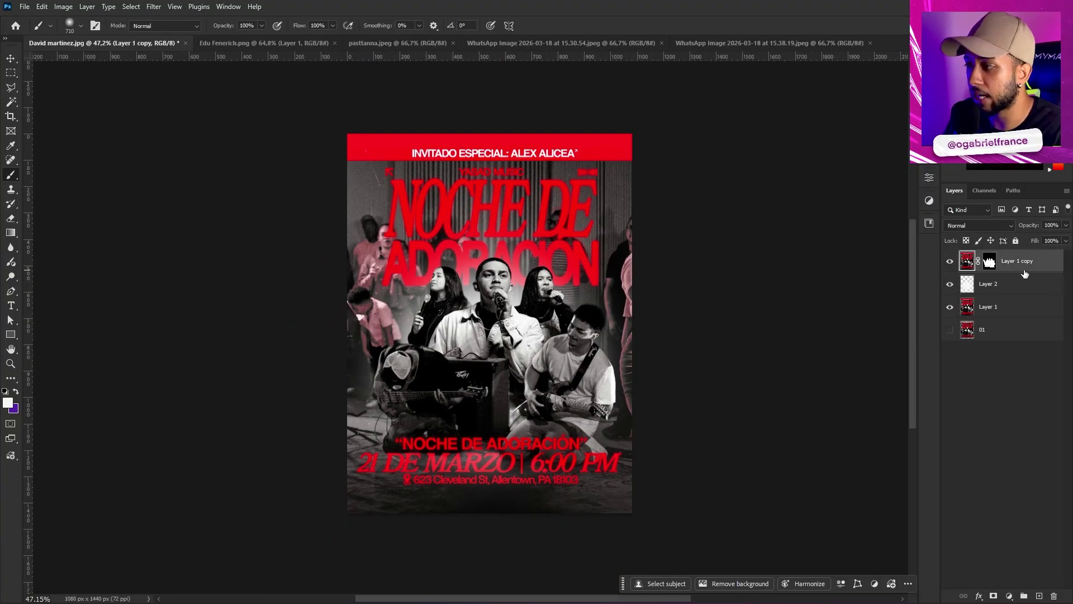
key("ctrl+shift+alt+n")
left_click(503, 501, "alt")
left_click_drag(511, 492, 565, 488)
mouse_move(309, 451)
left_mouse_down()
mouse_move(239, 222)
mouse_move(254, 341)
mouse_move(243, 137)
left_mouse_up()
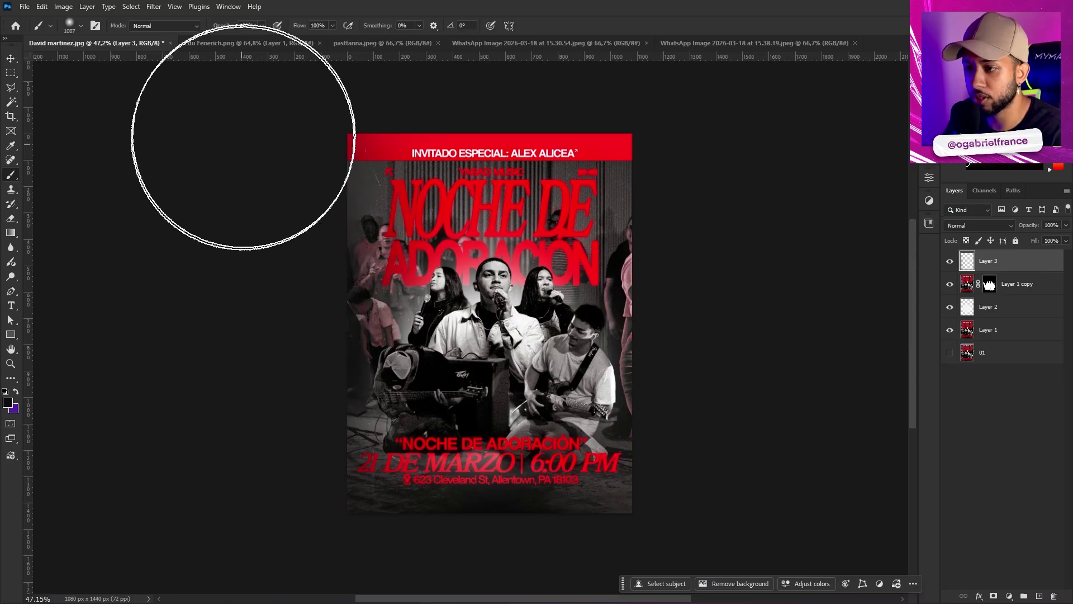
left_click_drag(401, 506, 366, 314)
mouse_move(333, 431)
left_mouse_down()
mouse_move(162, 346)
mouse_move(193, 538)
left_mouse_up()
key("v")
Select a red letter in the lower NOCHE DE ADORACIÓN line on Layer 1 with the Magic Wand
scroll(519, 215, "up", 2)
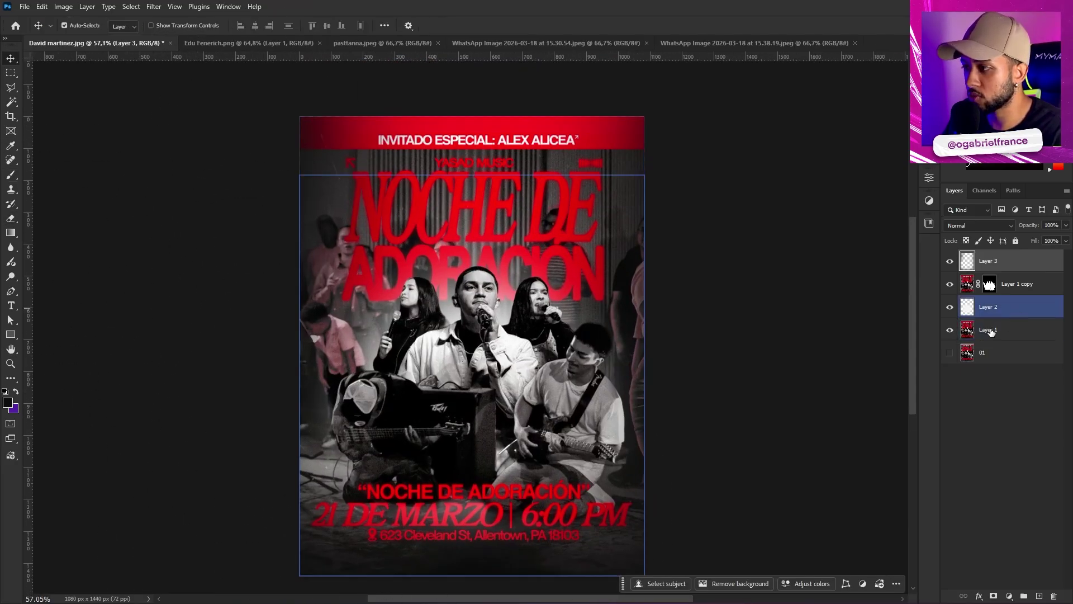
left_click(990, 332)
key("w")
left_click_drag(487, 486, 518, 416)
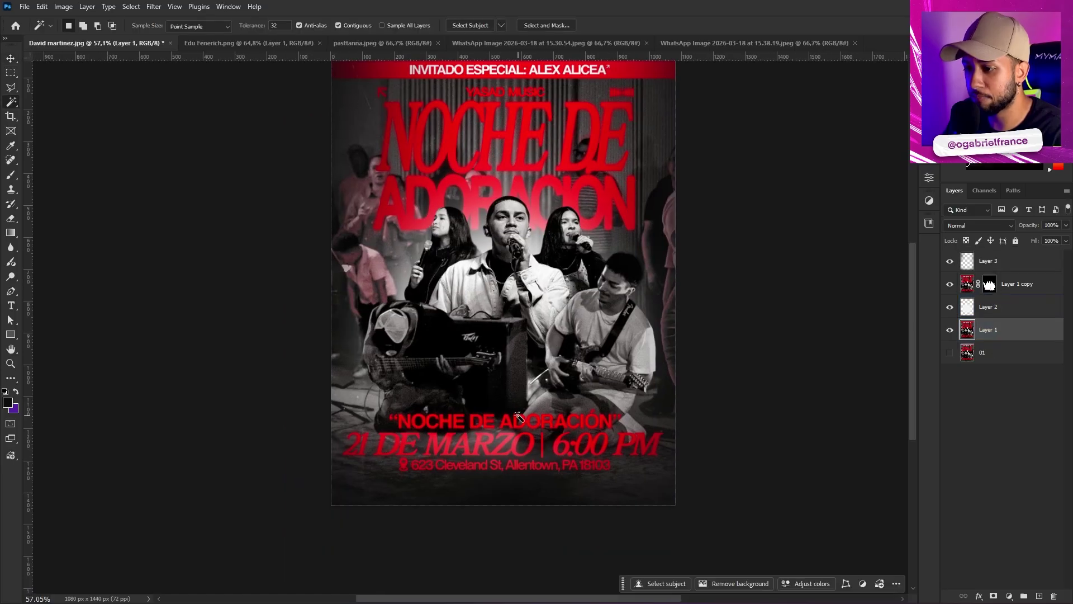
scroll(535, 420, "up", 2)
left_click(555, 427)
scroll(532, 301, "down", 2)
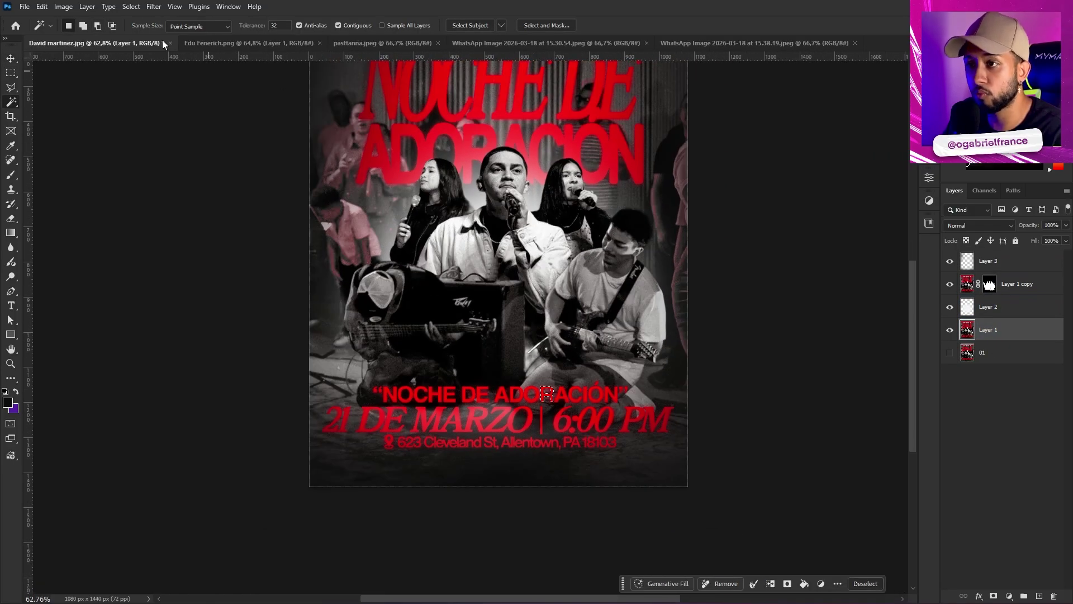
left_click_drag(692, 242, 649, 254)
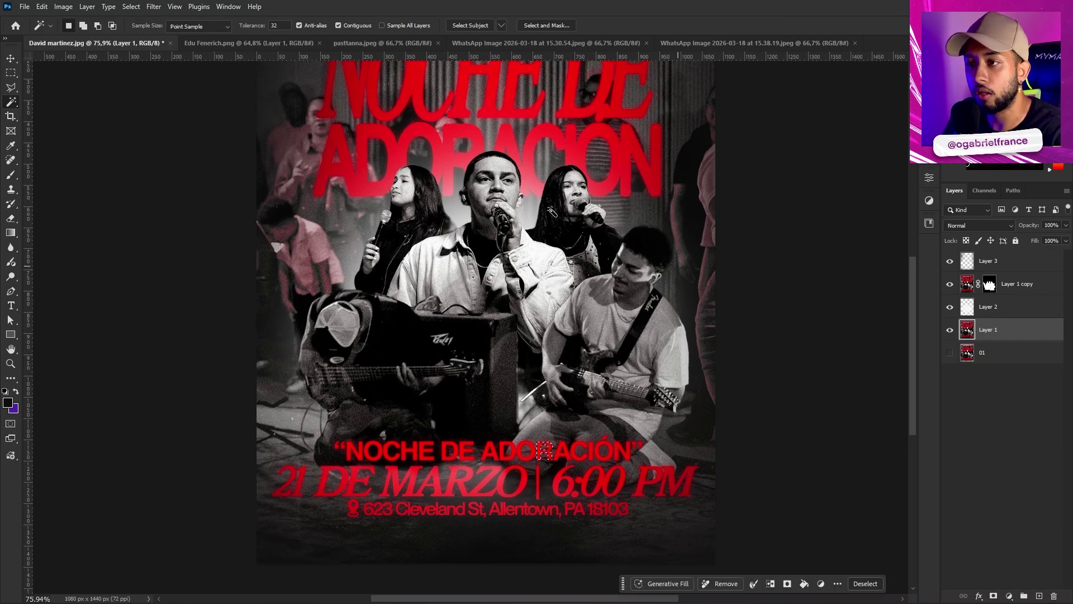
Extend the selection to all similar red areas, copy them to a new layer and place it above the masked people
left_click(476, 24)
left_click(547, 228)
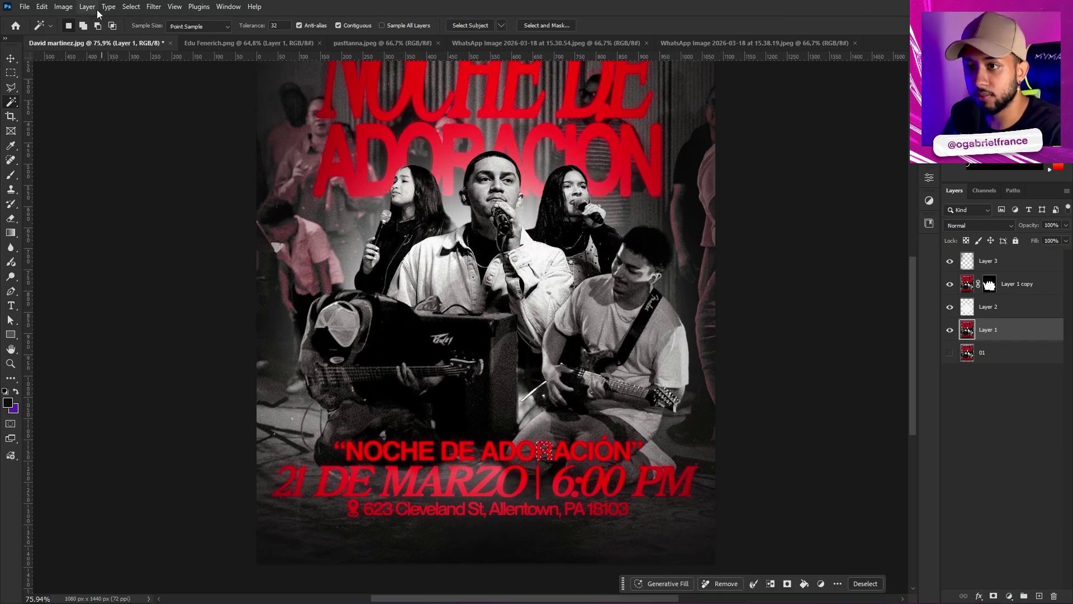
left_click(86, 6)
left_click(153, 7)
mouse_move(130, 7)
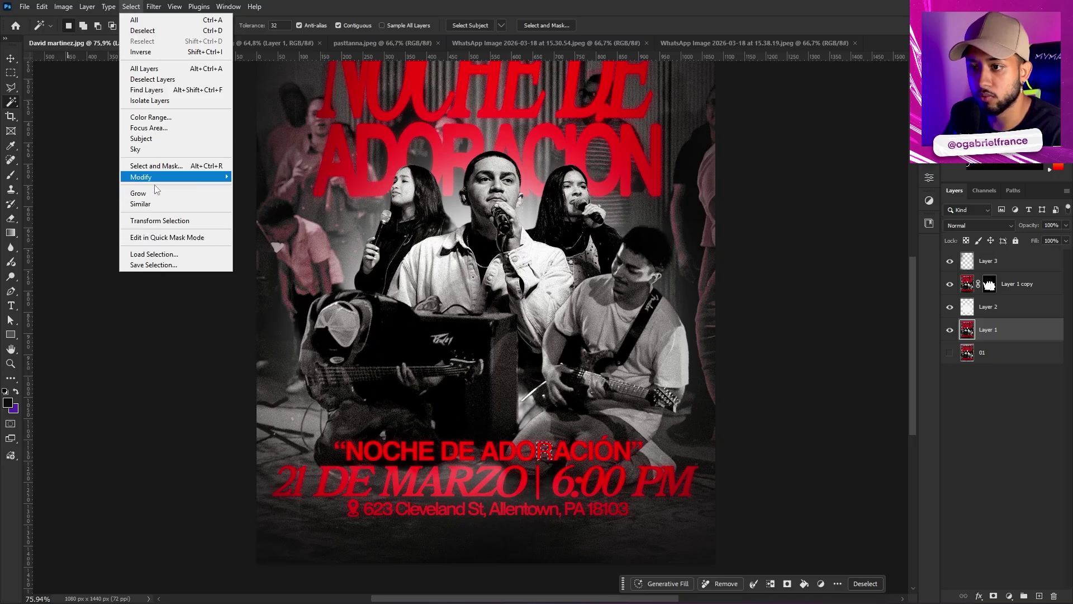
left_click(156, 203)
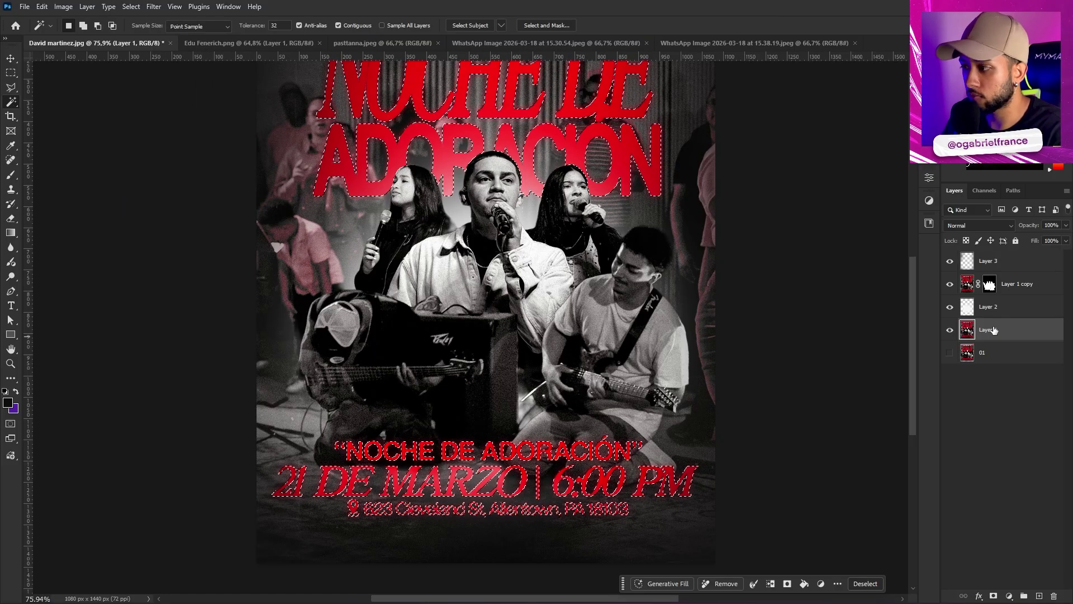
key("ctrl+j")
left_click_drag(997, 331, 1023, 273)
Add a layer between the masked people and the copied red lettering, and brush soft black across the poster's lower part
left_click(1025, 315)
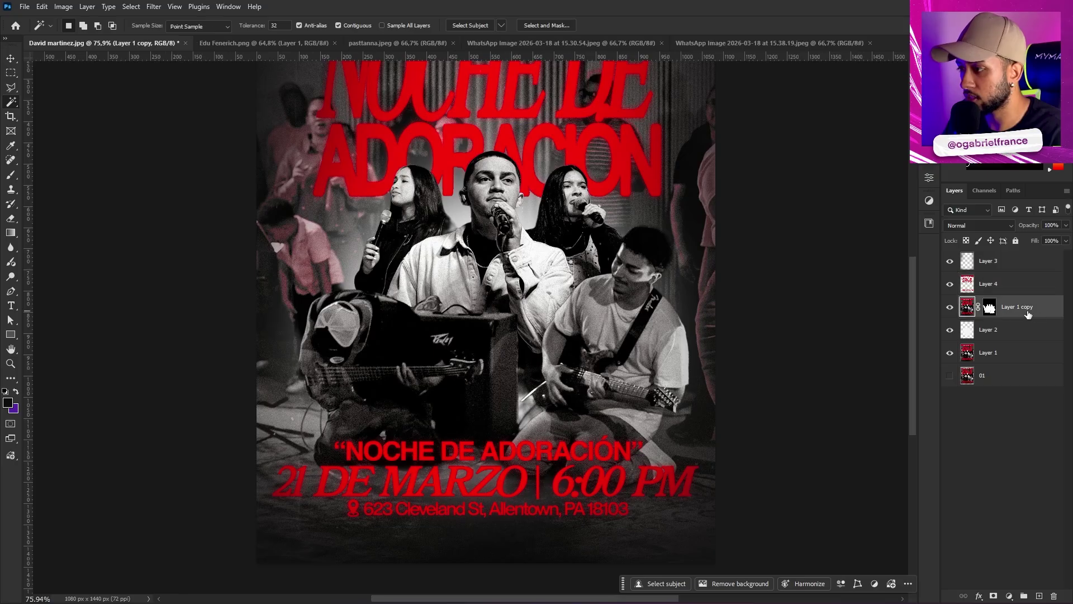
key("ctrl+shift+alt+n")
key("b")
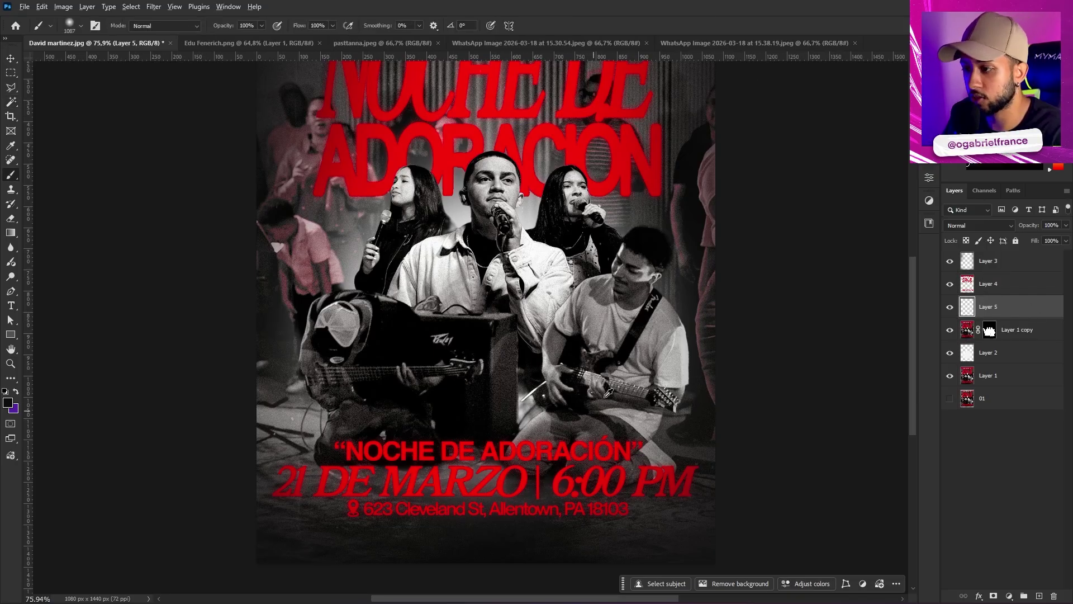
mouse_move(487, 391)
left_mouse_down()
mouse_move(453, 469)
mouse_move(442, 471)
left_mouse_up()
left_click_drag(335, 534, 703, 537)
mouse_move(551, 466)
left_mouse_down()
mouse_move(553, 407)
mouse_move(544, 412)
left_mouse_up()
left_click_drag(482, 385, 525, 392)
left_click(731, 474)
key("ctrl+z")
scroll(374, 362, "down", 4)
left_click_drag(628, 304, 684, 402)
key("v")
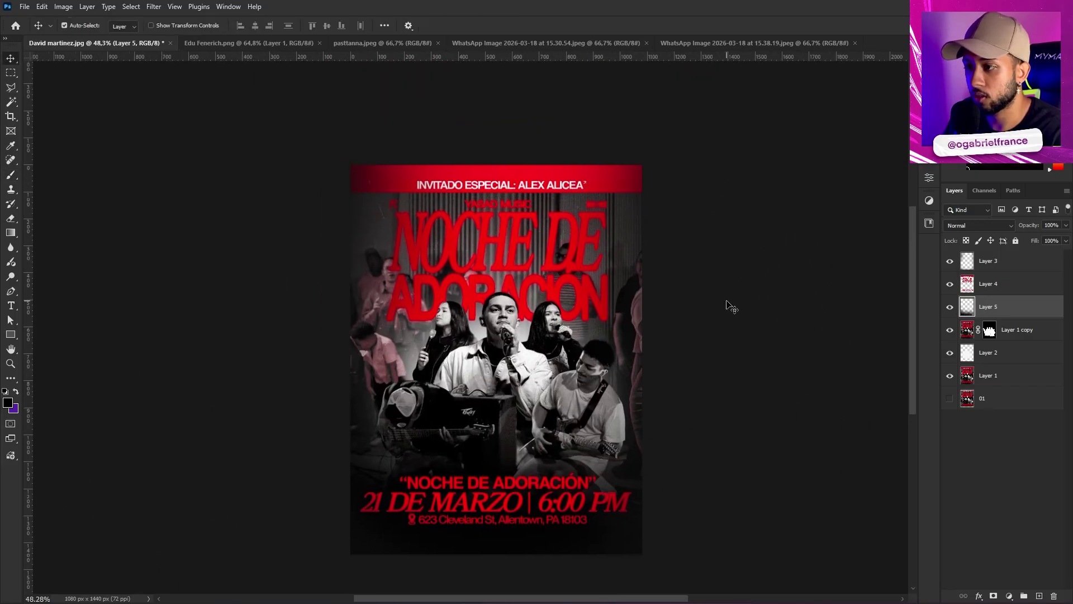
left_click(728, 303, "ctrl")
Add a new layer on top of the stack, sample the guest banner's red for the brush and discard the extra layer
left_click(994, 270)
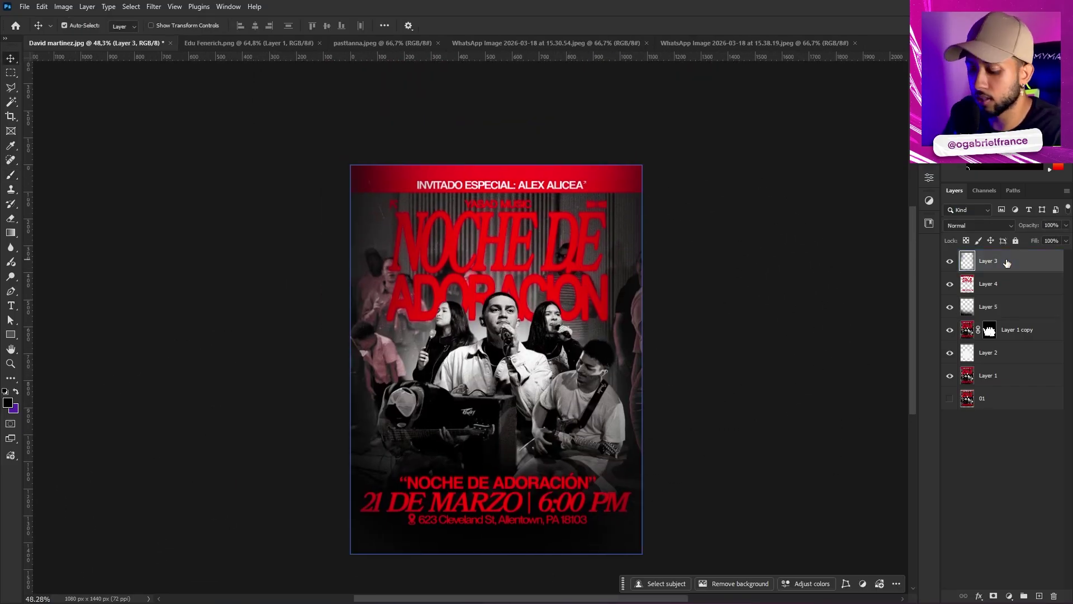
key("ctrl+shift+alt+n")
key("b")
scroll(575, 162, "up", 1, "alt")
scroll(575, 162, "up", 2, "alt")
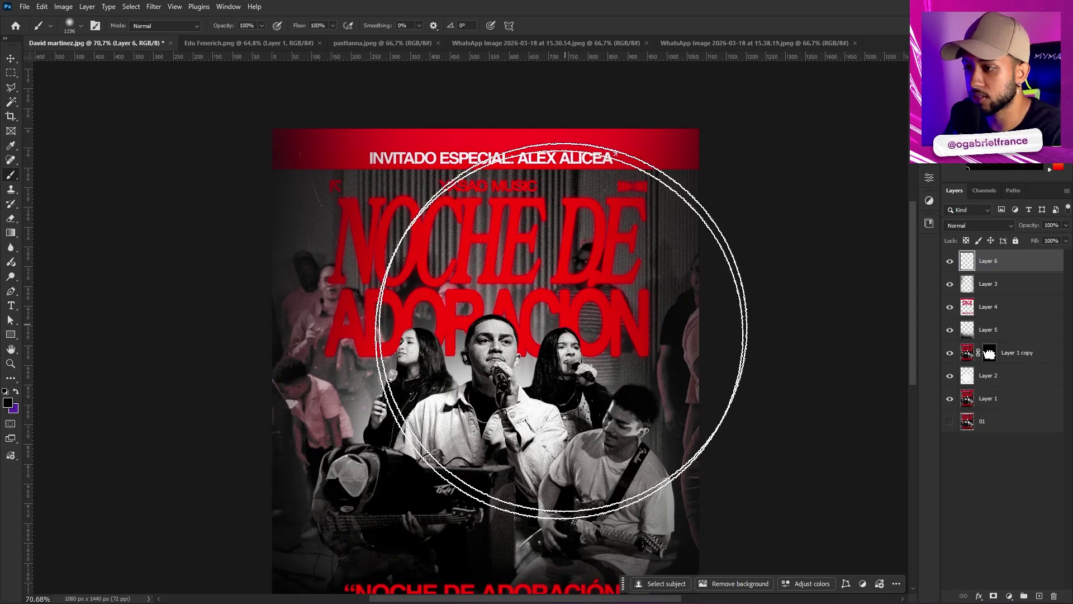
key("v")
left_click(589, 139)
key("b")
left_click(582, 135, "alt")
key("ctrl+shift+alt+n")
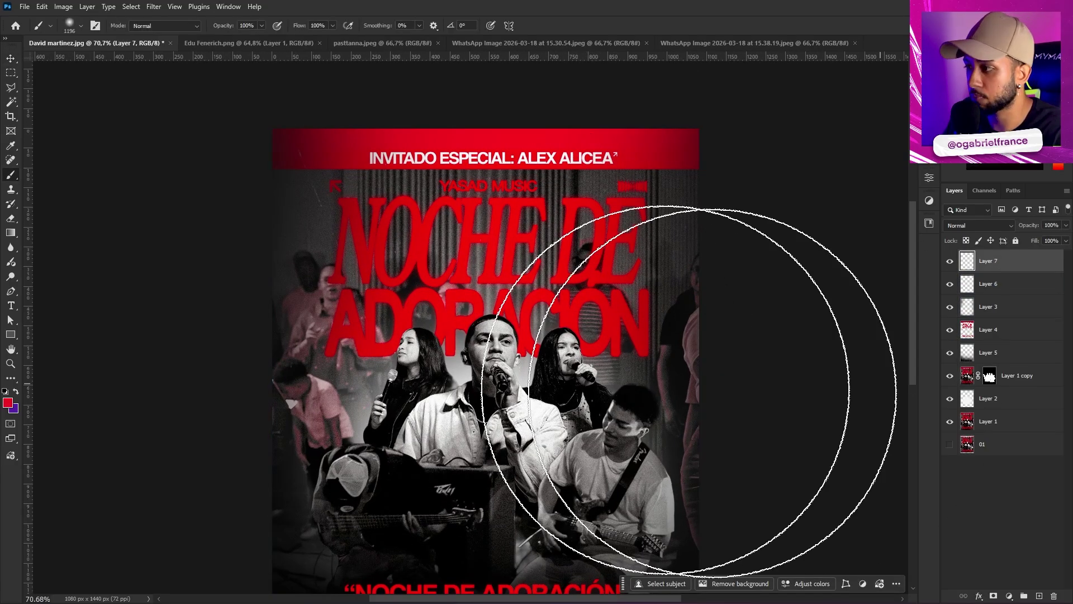
left_click_drag(462, 302, 417, 302, "alt")
key("Delete")
Undo the red glow over the heading and paint soft red around the poster's edges with a brush about 1321 px wide
scroll(369, 190, "down", 4, "alt")
left_click_drag(437, 186, 511, 224, "alt")
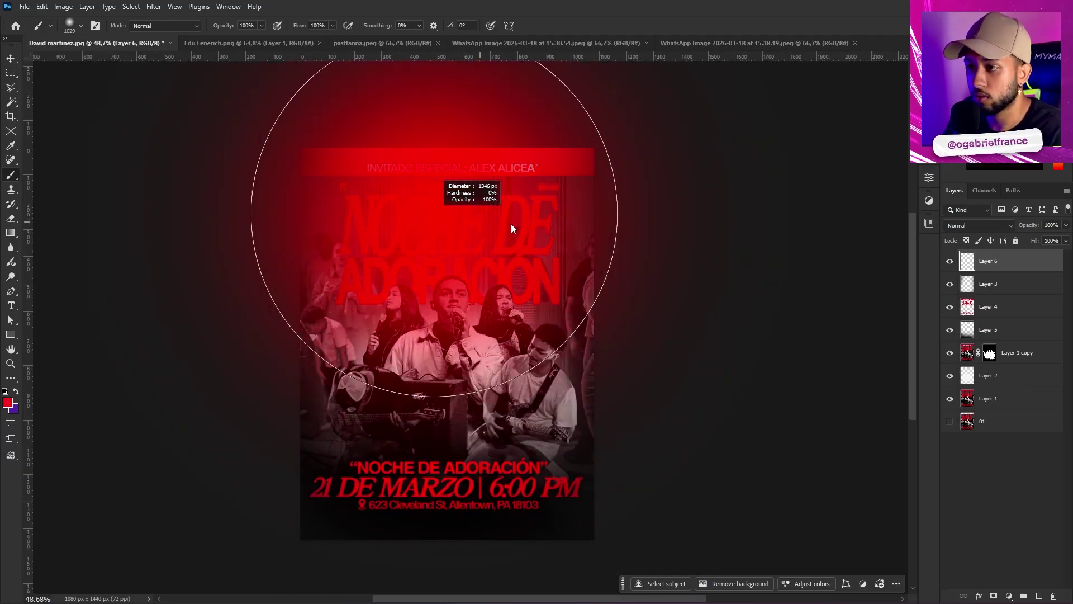
left_click(725, 248)
key("ctrl+z")
left_click_drag(510, 297, 480, 297, "alt")
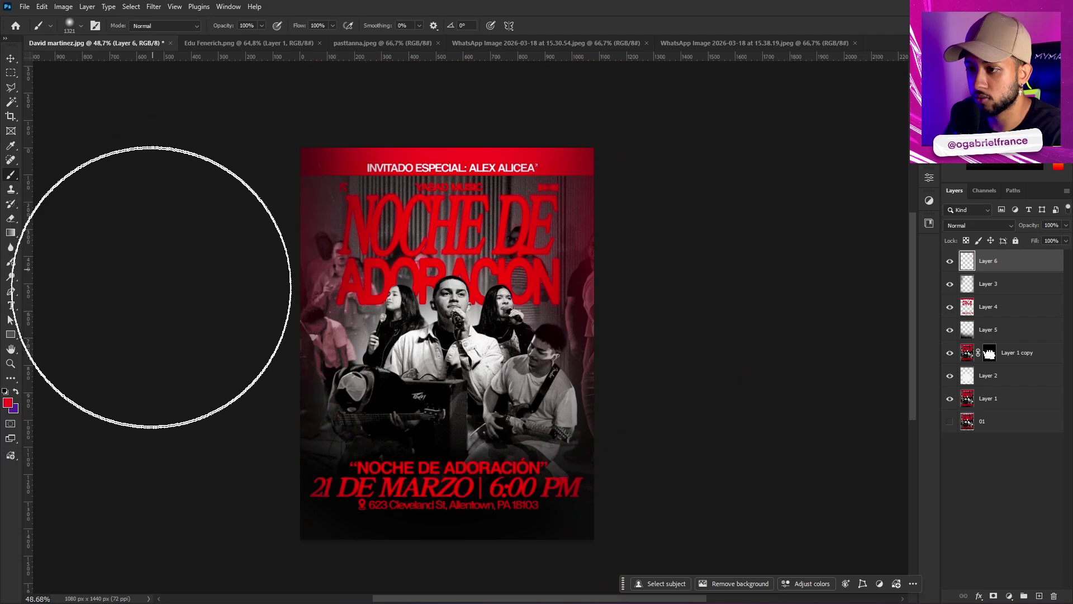
scroll(457, 252, "up", 1, "alt")
Set the red glow layer's blend mode to Screen and widen the glow to about 1429 px
left_click(963, 226)
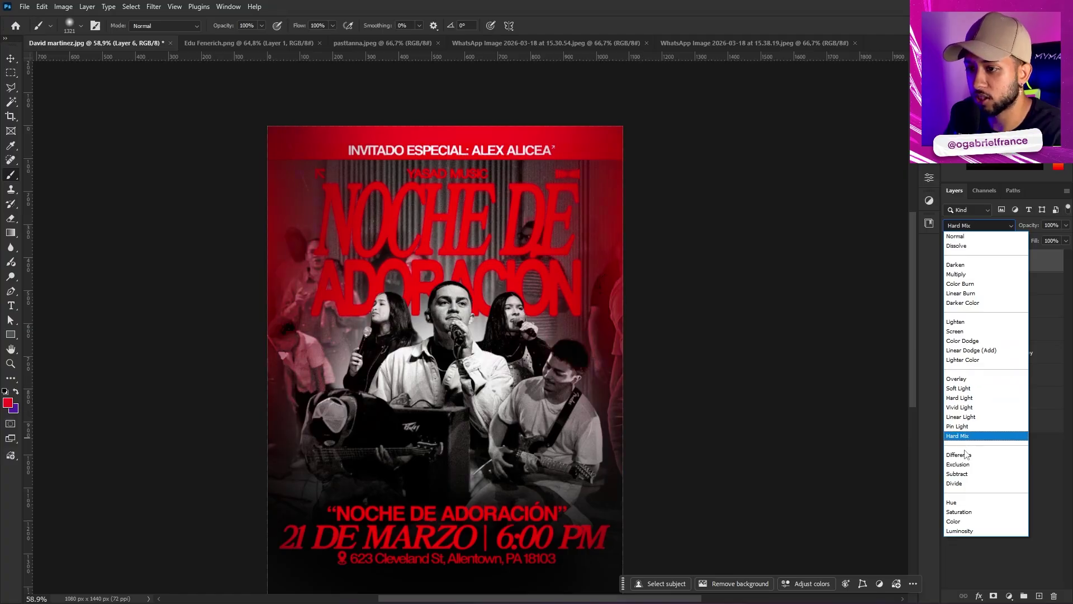
left_click(954, 331)
key("ctrl+t")
left_click_drag(628, 343, 691, 333)
key("Return")
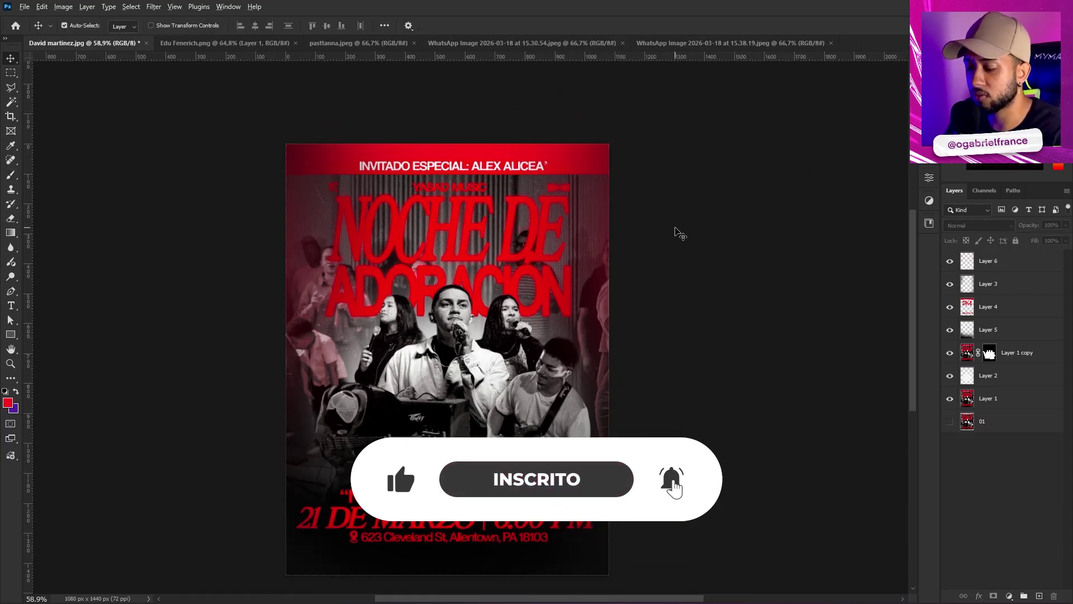
key("ctrl+0")
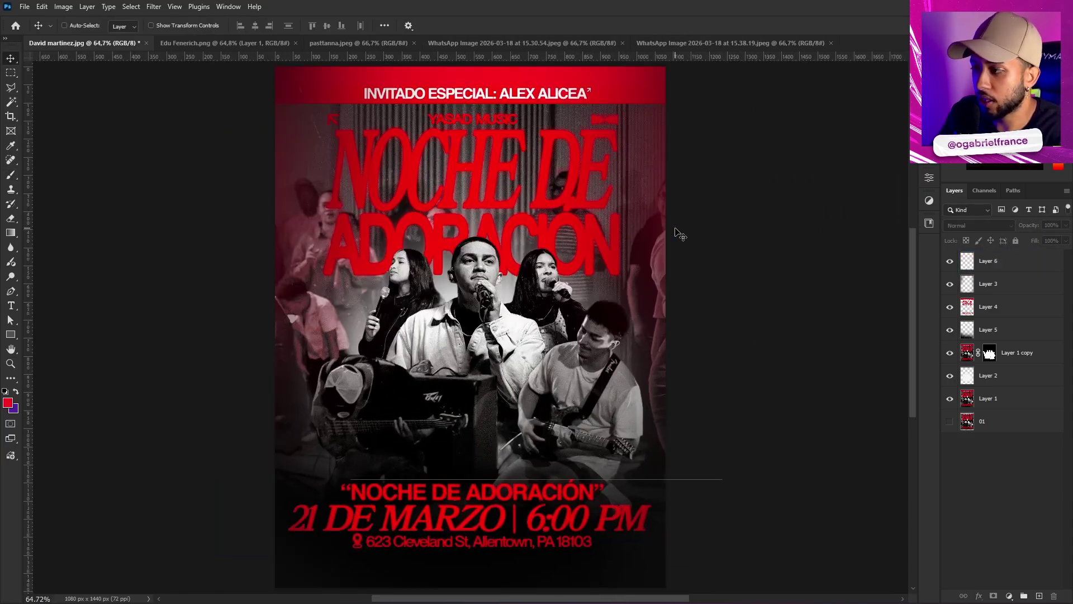
Add a red Photo Filter adjustment at 62% density above all layers and close its properties
left_click(1042, 271)
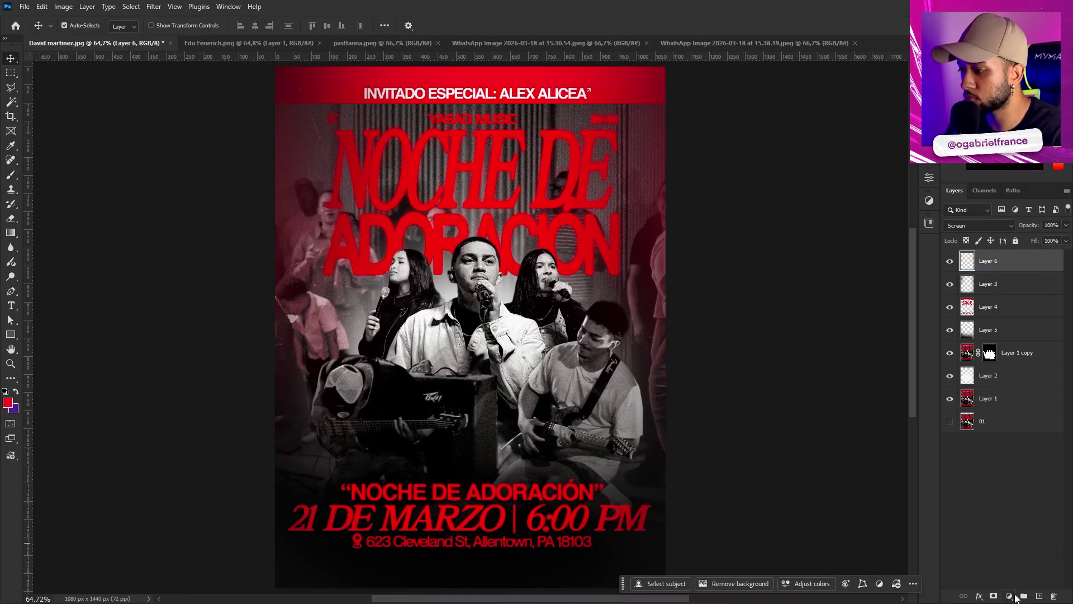
left_click(1015, 597)
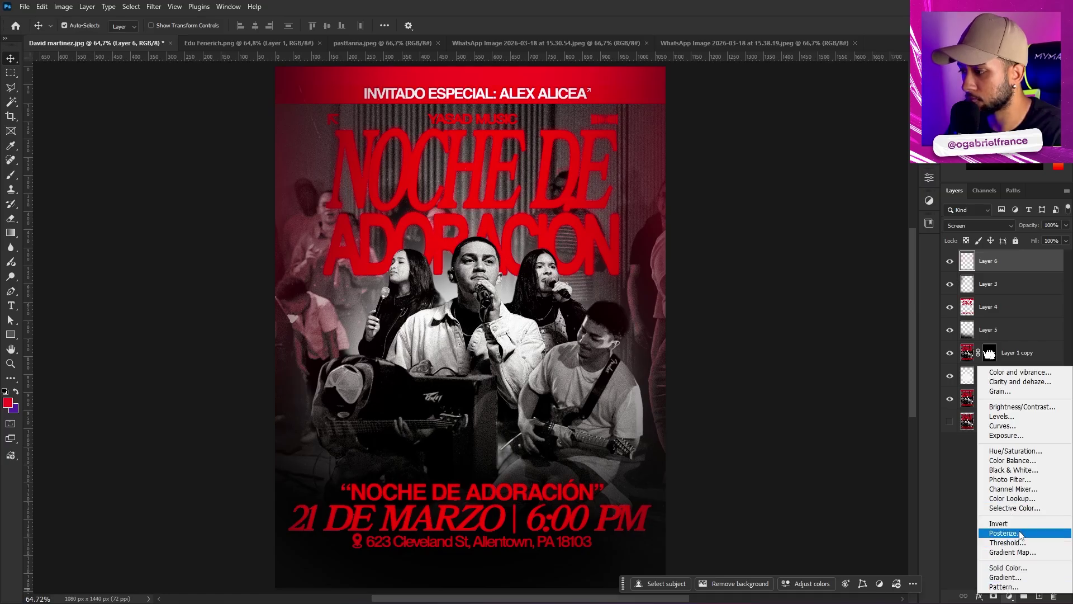
left_click(1004, 479)
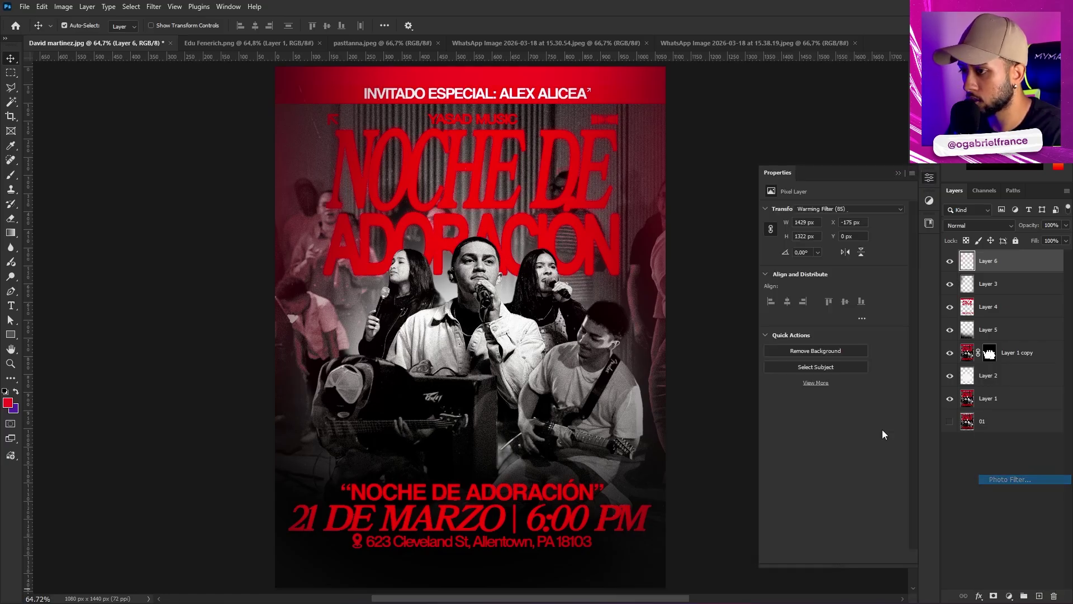
left_click(802, 226)
left_click(778, 277)
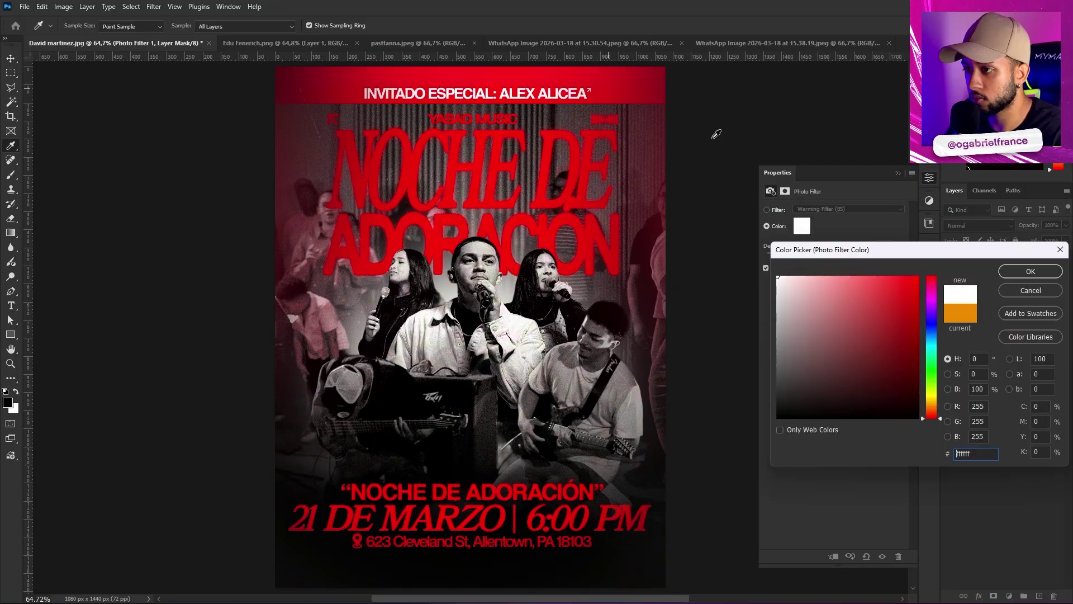
left_click_drag(849, 316, 905, 274)
left_click(1008, 274)
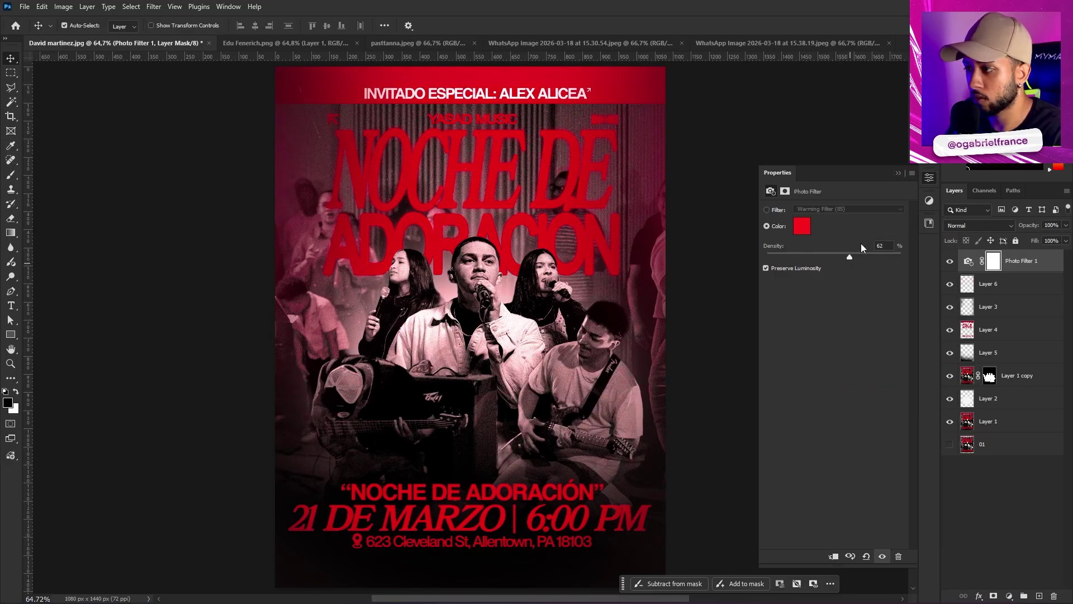
left_click(898, 173)
scroll(681, 334, "down", 2)
left_click(681, 333)
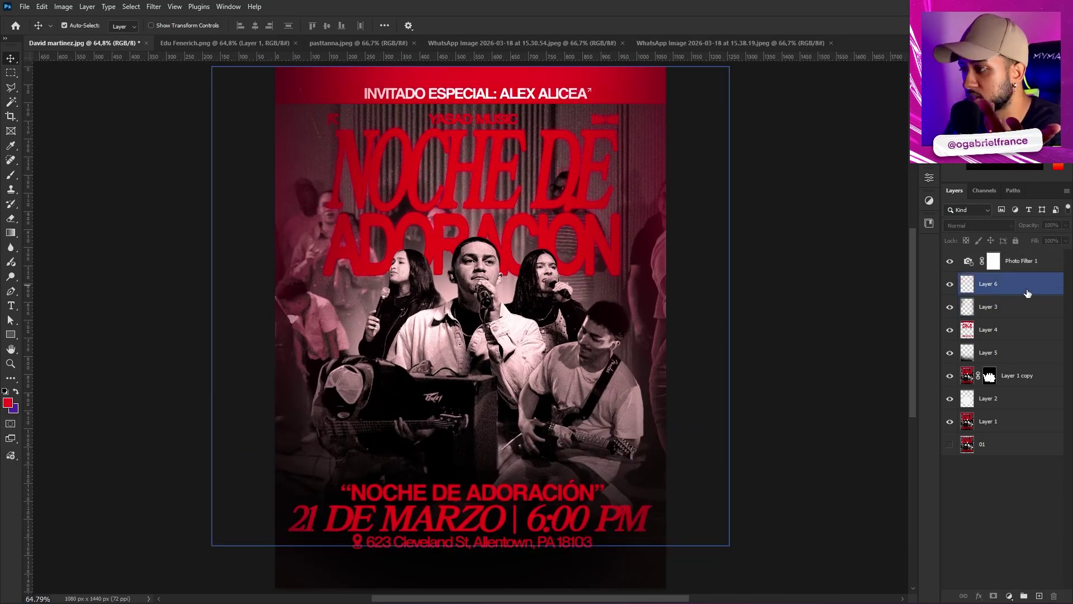
Compare the original poster on layer 01 with the edited version by toggling the visibility of the other layers
left_click(950, 444, "alt")
scroll(544, 314, "down", 2)
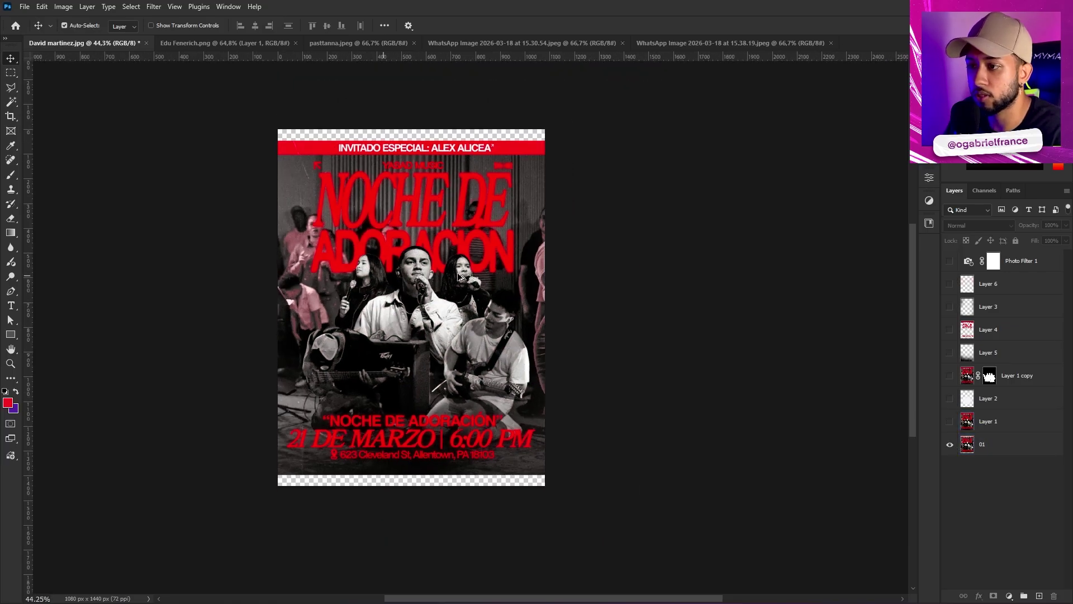
scroll(543, 315, "up", 2)
scroll(544, 315, "down", 1)
scroll(543, 315, "down", 1)
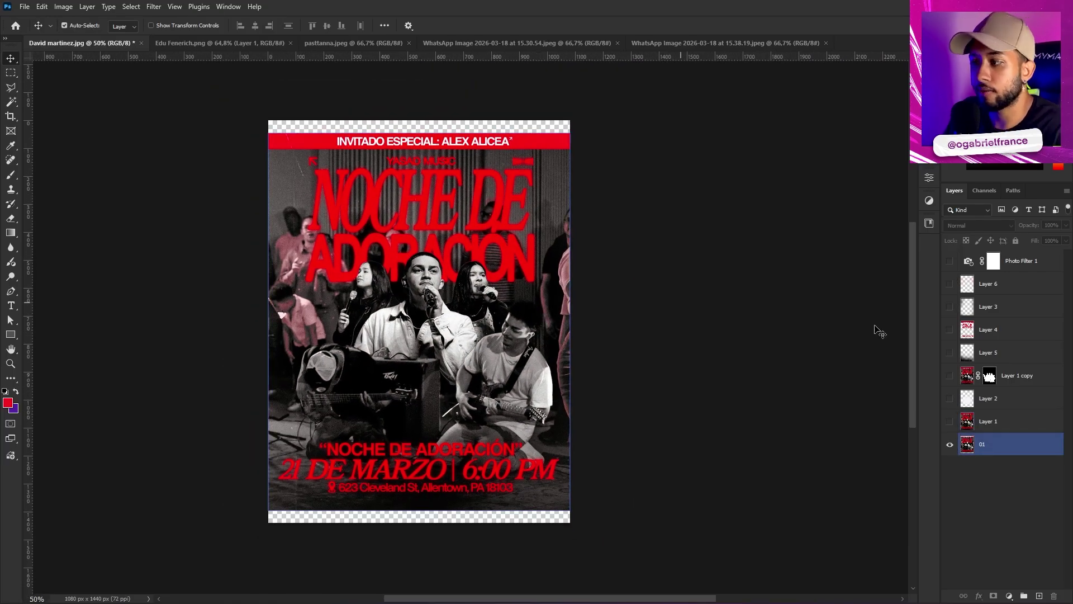
left_click(947, 454, "alt")
left_click(948, 454, "alt")
left_click(947, 454, "alt")
left_click(947, 454, "alt")
left_click(947, 454, "alt")
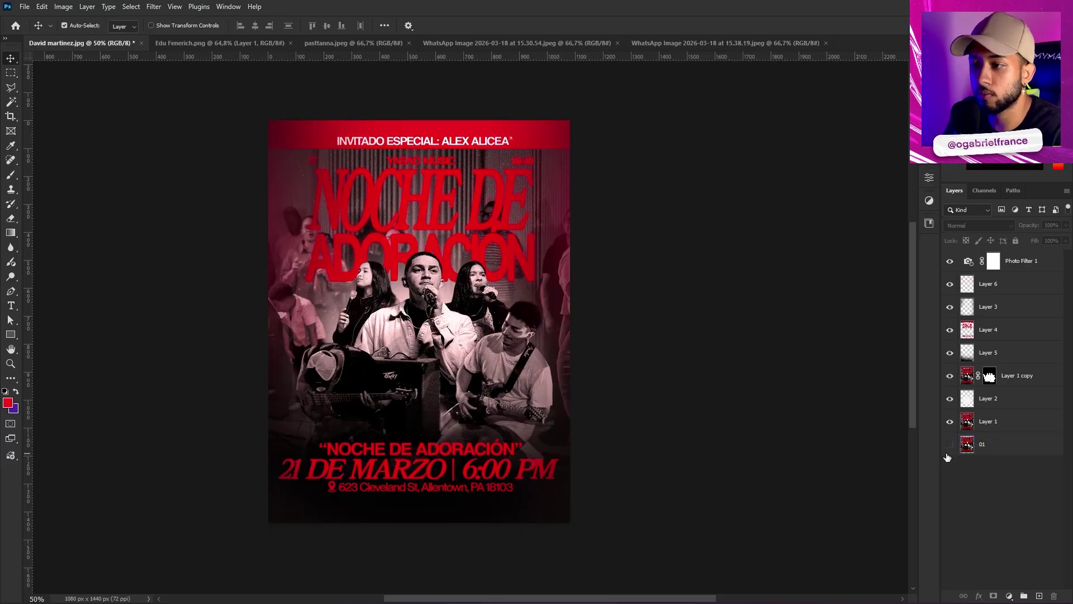
Add a red Color Overlay in Normal mode at 100% opacity to Layer 2, the glow behind the musicians
left_click(520, 291)
scroll(508, 285, "up", 3)
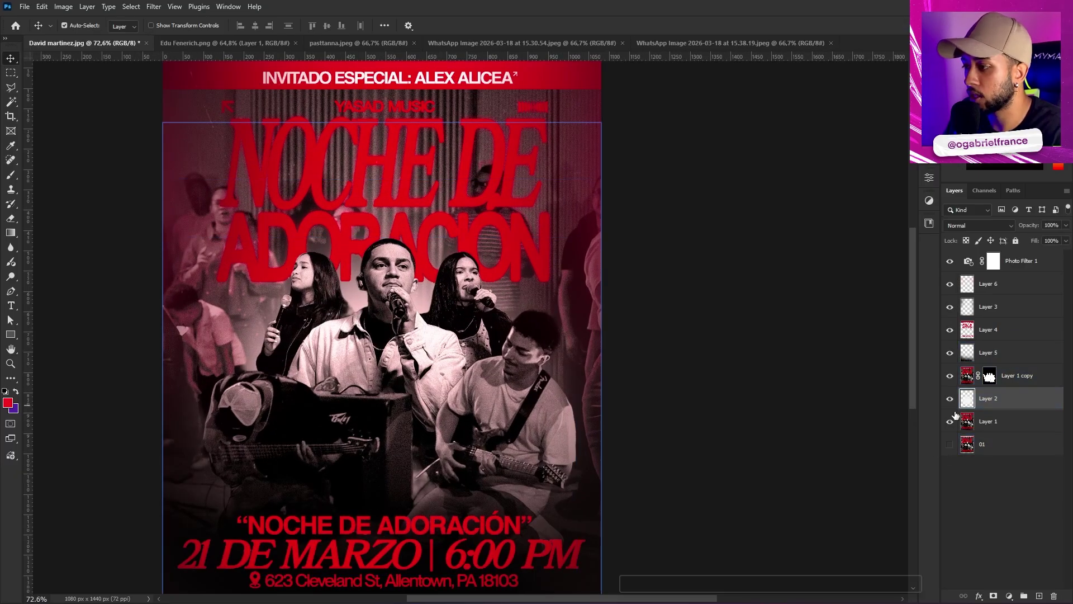
left_click(1041, 400)
double_click(1018, 398)
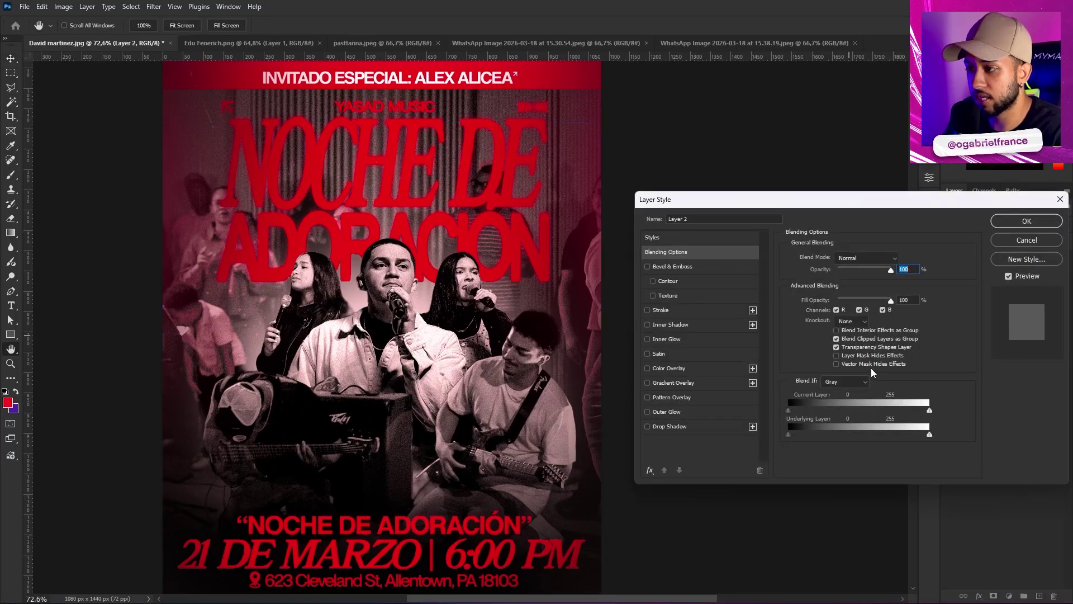
left_click(685, 369)
left_click(906, 258)
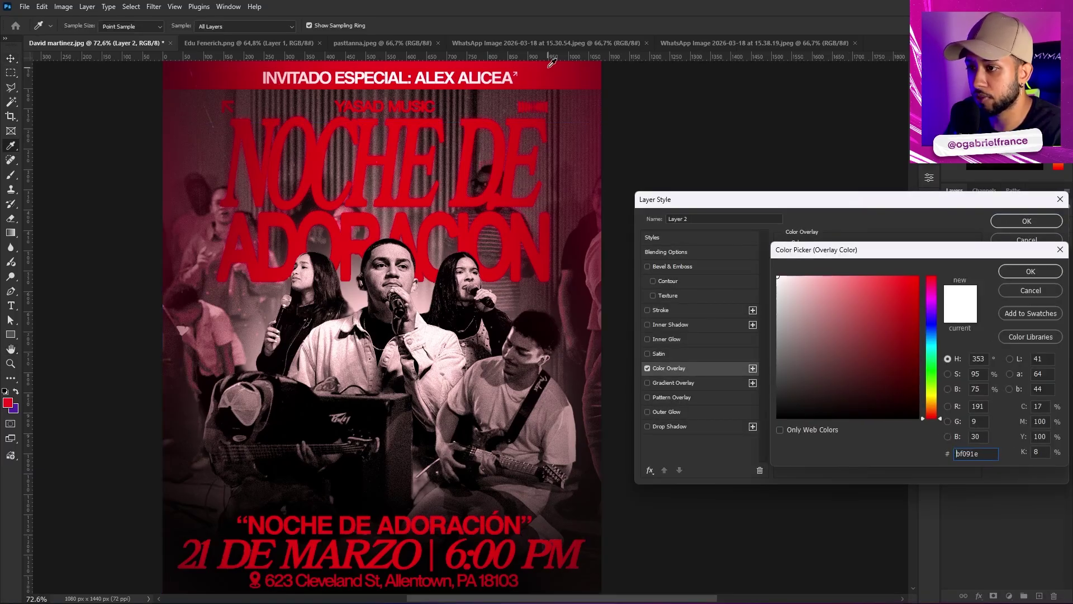
mouse_move(913, 311)
left_mouse_down()
mouse_move(888, 281)
mouse_move(894, 304)
mouse_move(906, 293)
mouse_move(894, 313)
mouse_move(918, 301)
left_mouse_up()
left_click(908, 291)
left_click(1029, 273)
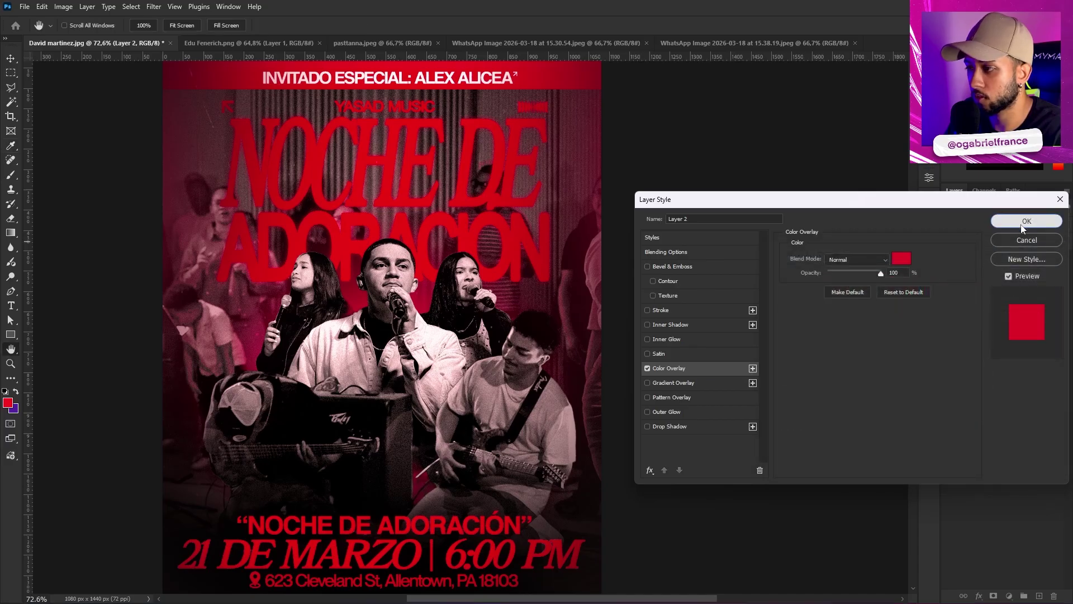
left_click(1026, 222)
Examine the whole poster with the red glow behind the musicians and identify which areas still need changes
left_click(488, 297)
scroll(488, 298, "down", 7)
left_click(526, 324)
scroll(527, 324, "up", 3)
left_click(688, 294)
scroll(692, 298, "up", 3)
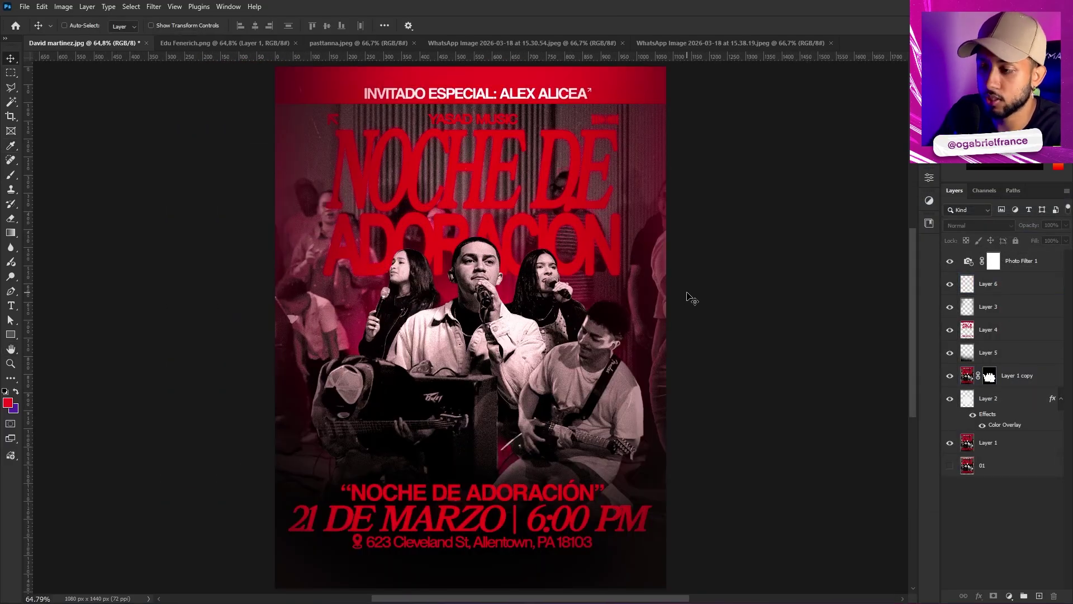
left_click(692, 298)
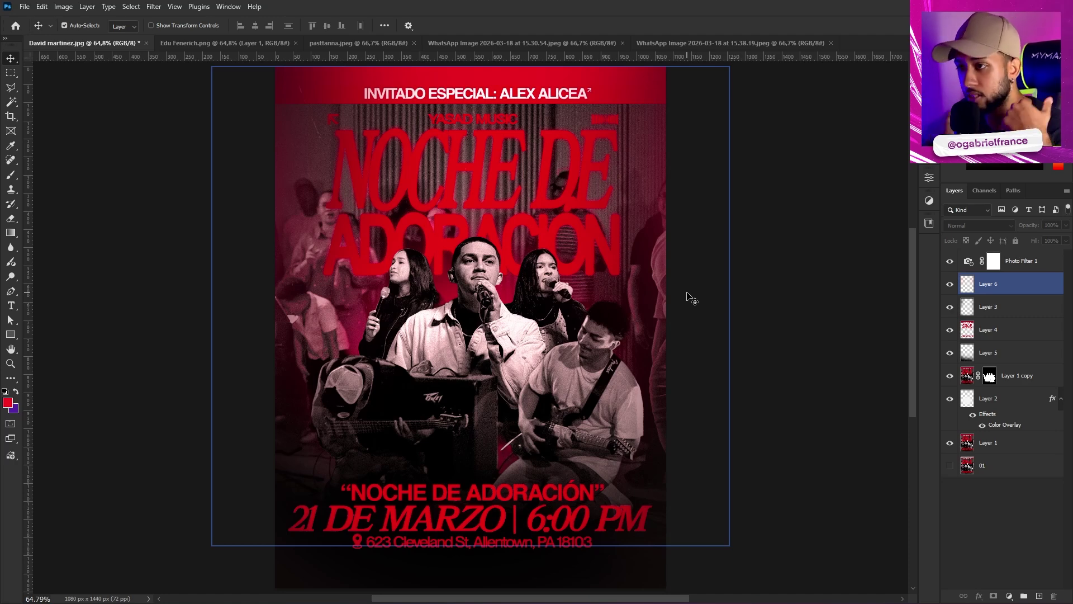
left_click(806, 370)
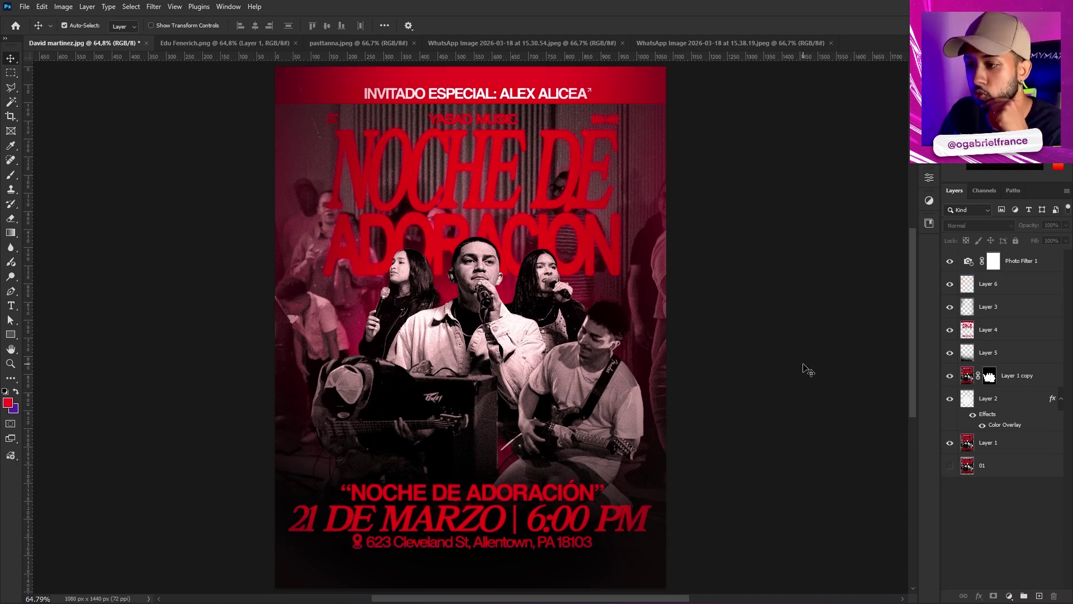
left_click(426, 336)
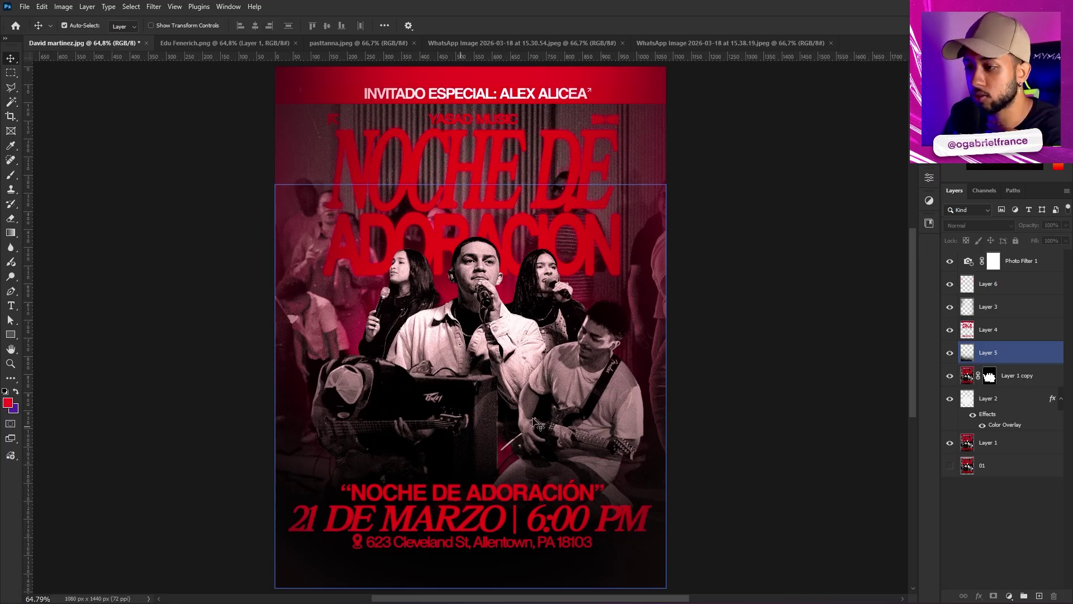
left_click(822, 315)
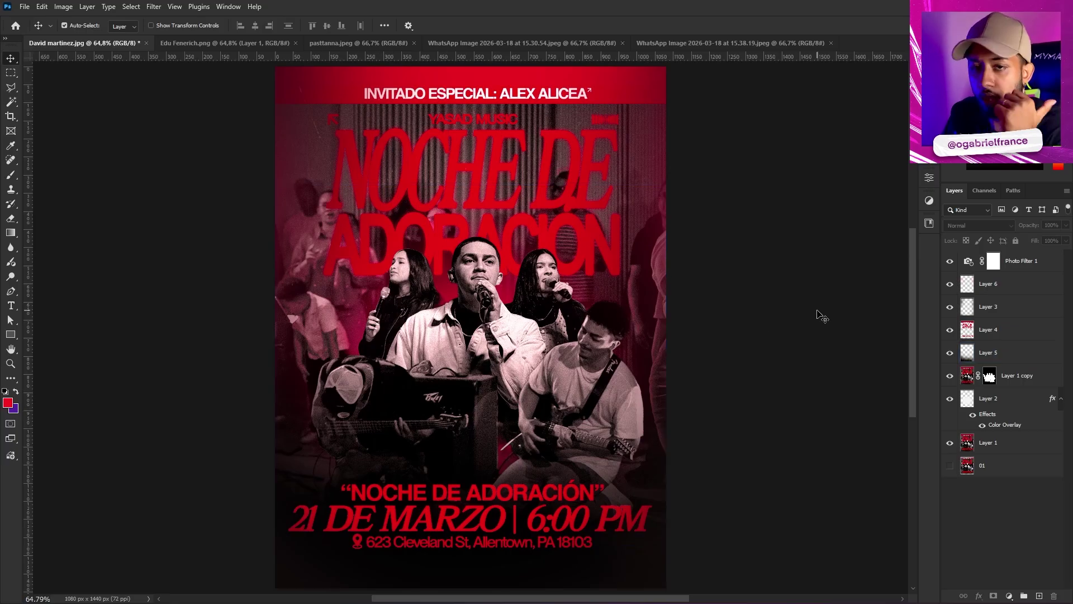
left_click(600, 365)
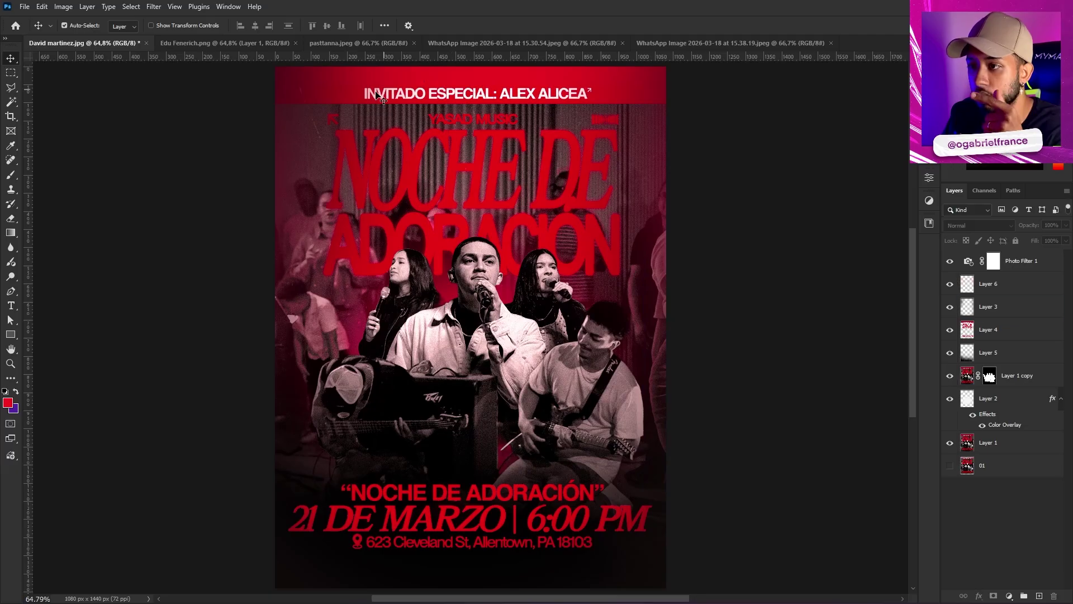
Make a rectangular selection around the special guest line and stamp all visible layers into a new layer above the Photo Filter
left_click(525, 98)
left_click(67, 138)
left_click(11, 73)
scroll(324, 79, "up", 4)
left_click_drag(426, 101, 387, 175)
left_click_drag(335, 171, 675, 196)
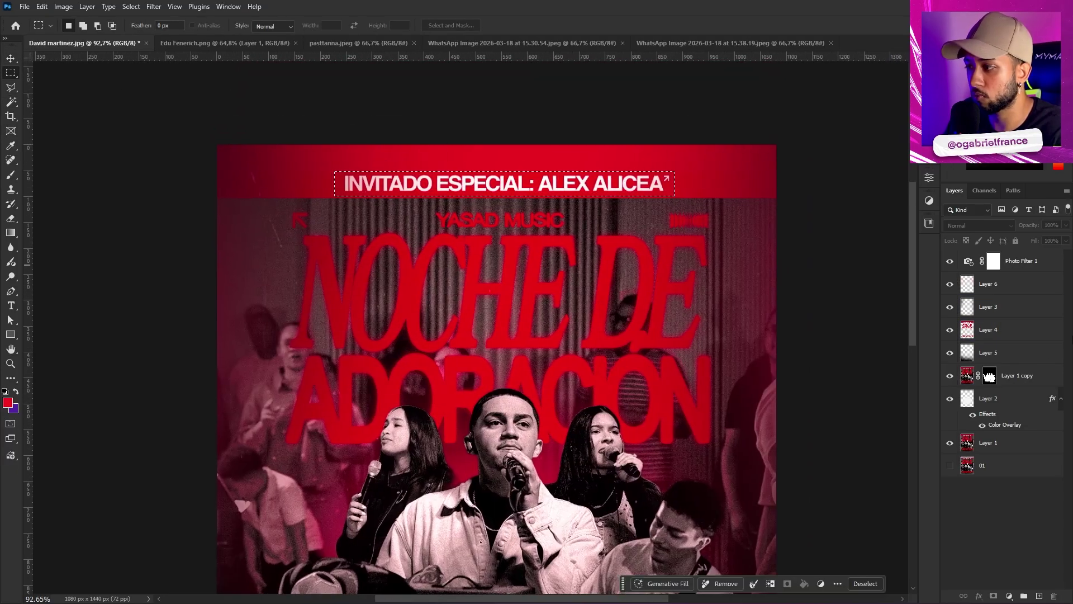
key("ctrl+shift+alt+e")
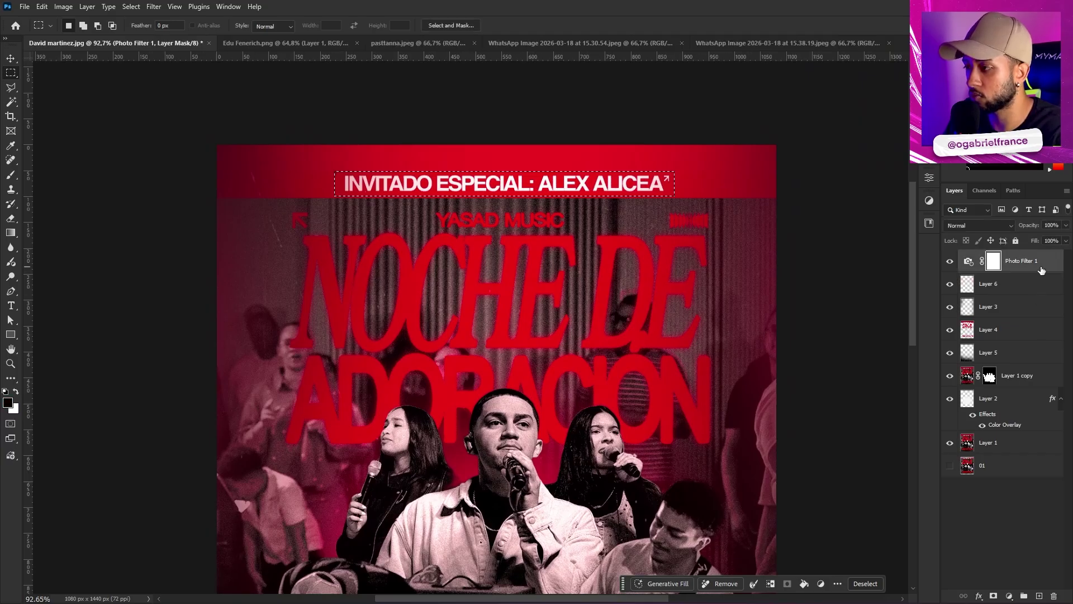
Copy the selected special guest line to its own layer, scale it down and place it across the central singer's jacket
key("ctrl+j")
key("ctrl+t")
left_click_drag(675, 172, 606, 176)
left_click_drag(578, 188, 555, 499)
left_click_drag(555, 499, 546, 439)
left_click_drag(547, 439, 495, 440)
key("Return")
Examine how the relocated special guest label sits within the whole poster
scroll(570, 348, "down", 5)
key("v")
left_click(782, 308)
left_click(593, 341)
scroll(594, 341, "up", 3)
scroll(594, 341, "down", 3)
scroll(503, 414, "up", 3)
scroll(504, 400, "down", 2)
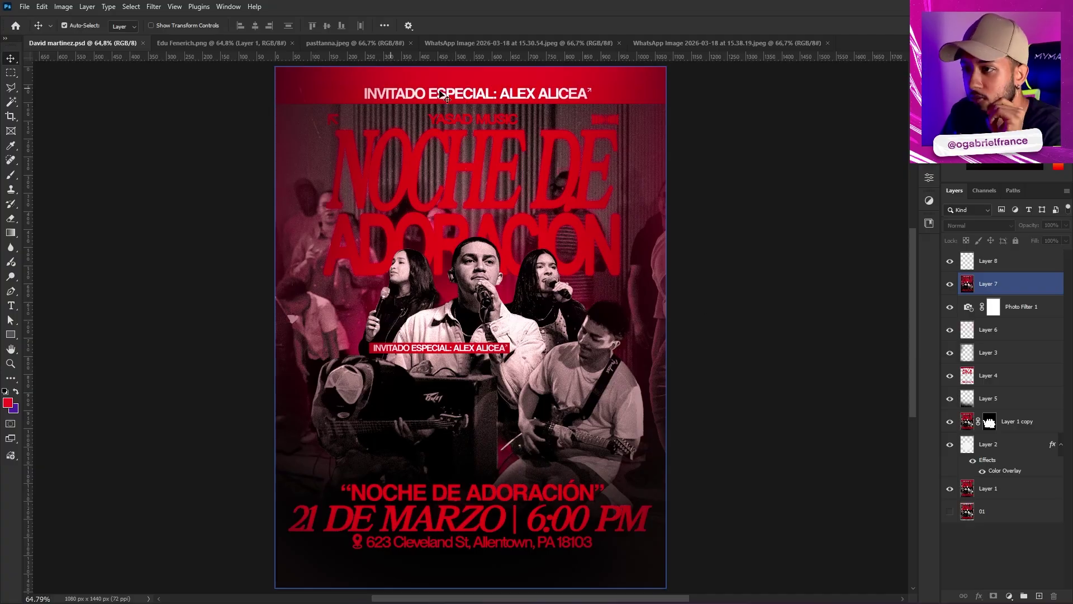
Cover the original special guest line in the poster's top banner with solid red on a new layer
left_click_drag(453, 169, 451, 250)
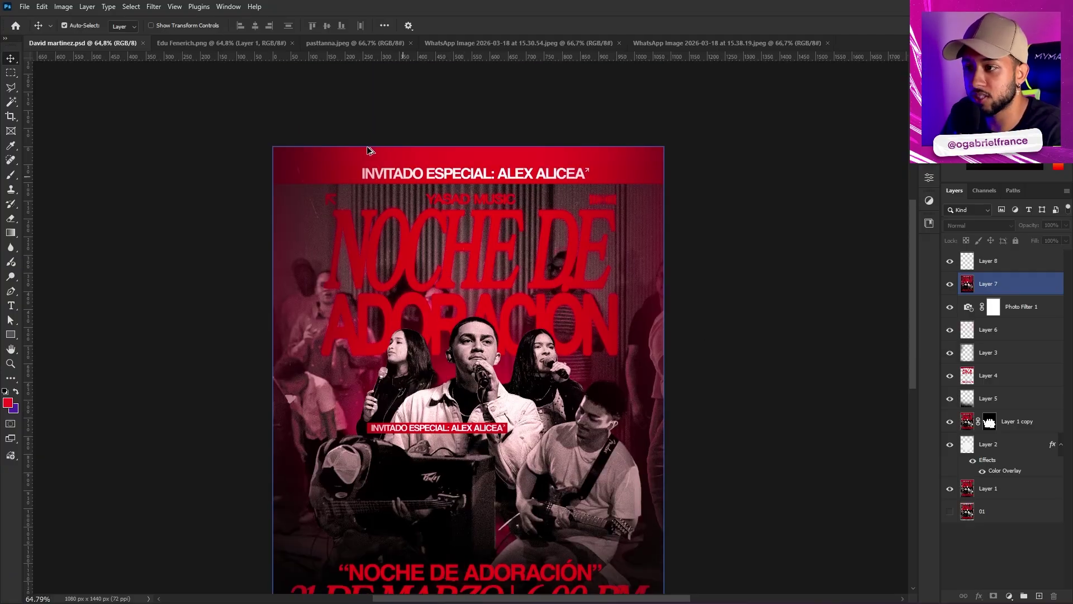
scroll(370, 151, "up", 3)
left_click(134, 106)
left_click(11, 73)
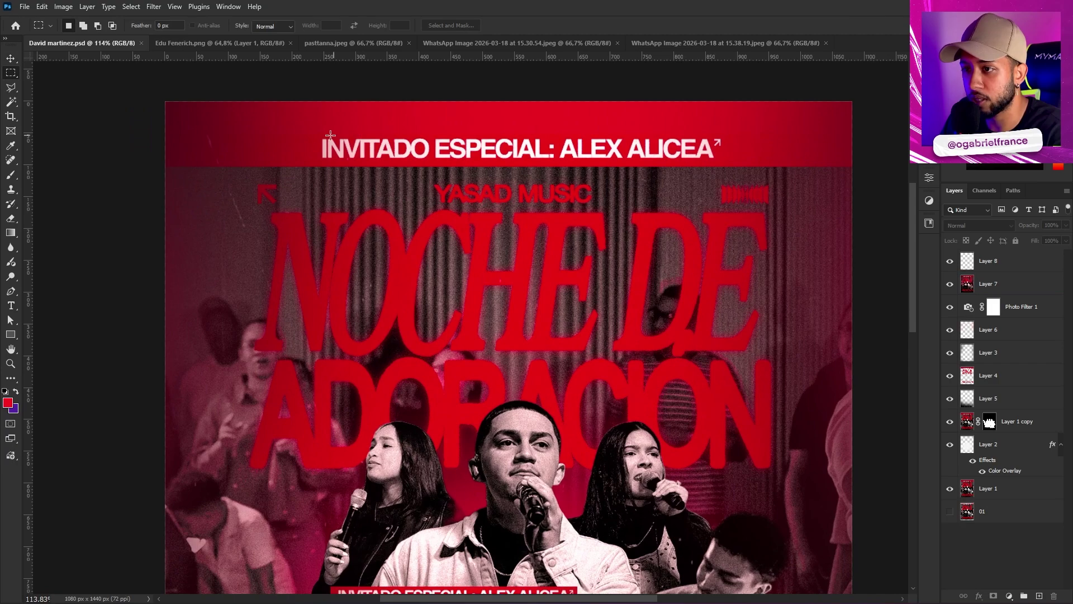
left_click_drag(309, 133, 825, 168)
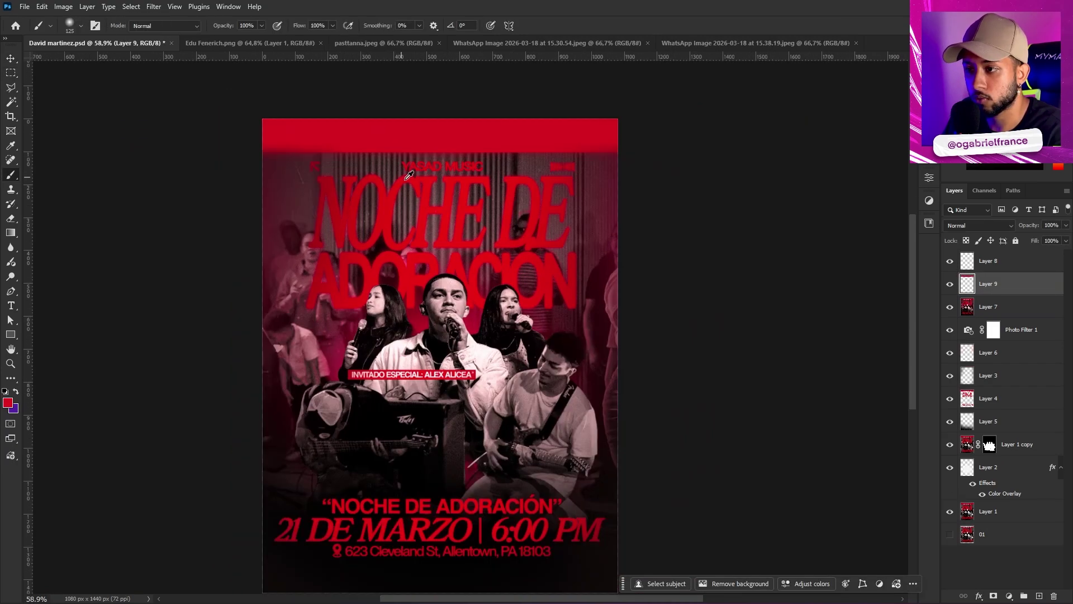
scroll(409, 176, "up", 2)
Add the white placeholder text "logo" in Coolvetica Regular at 54 pt on the red banner
key("t")
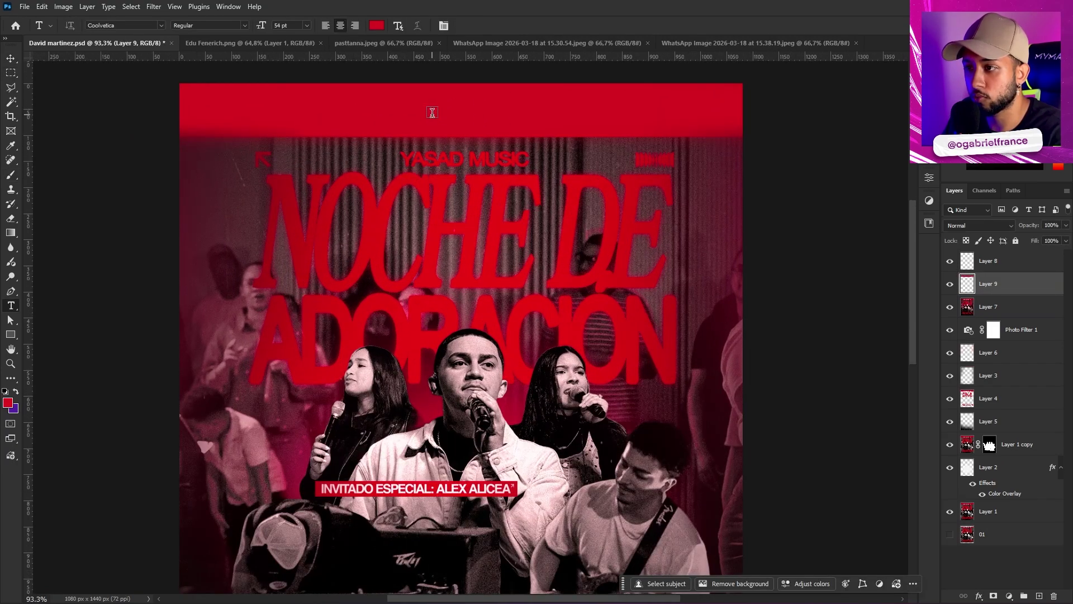
left_click(431, 116)
key("BackSpace")
type("logo")
key("ctrl+a")
left_click_drag(1006, 151, 968, 73)
left_click(1015, 292)
key("ctrl+Return")
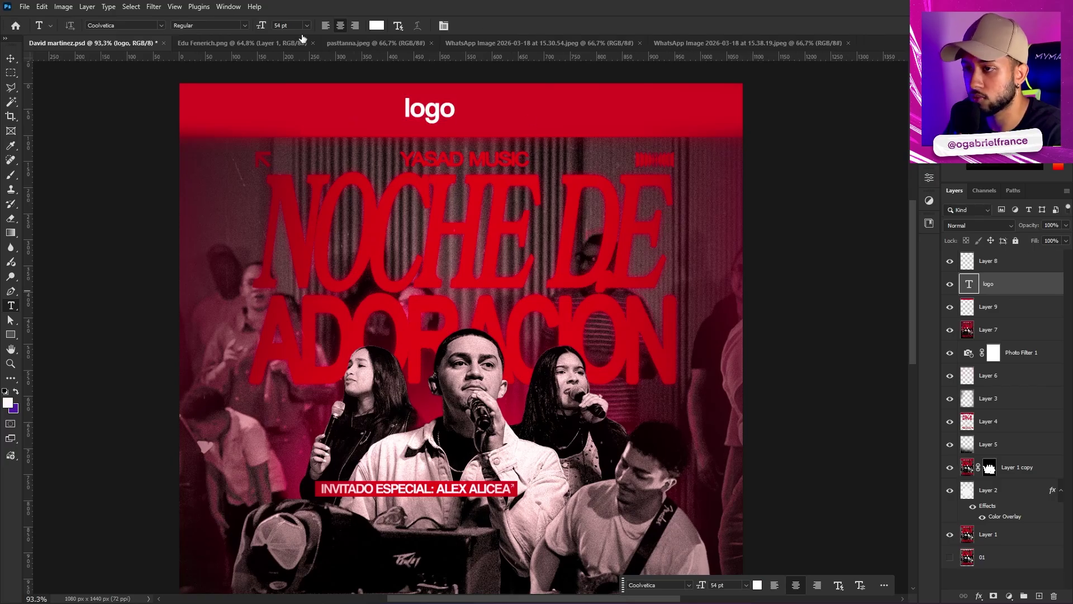
Set the logo text in all caps, scale it to 39.25 pt and centre it in the red banner
key("v")
left_click_drag(463, 120, 495, 120)
double_click(467, 111)
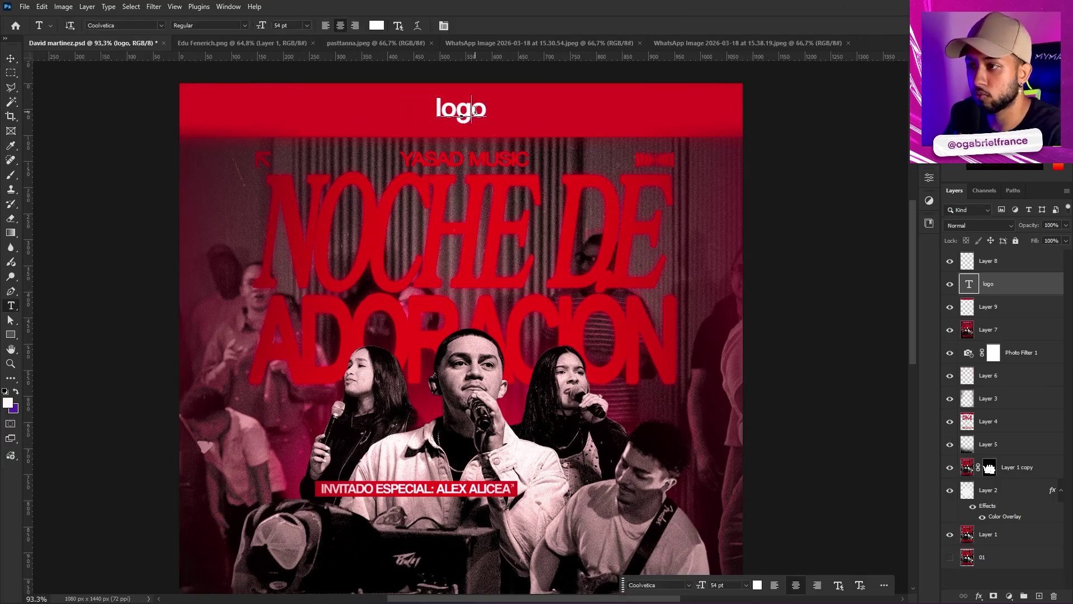
left_click(443, 25)
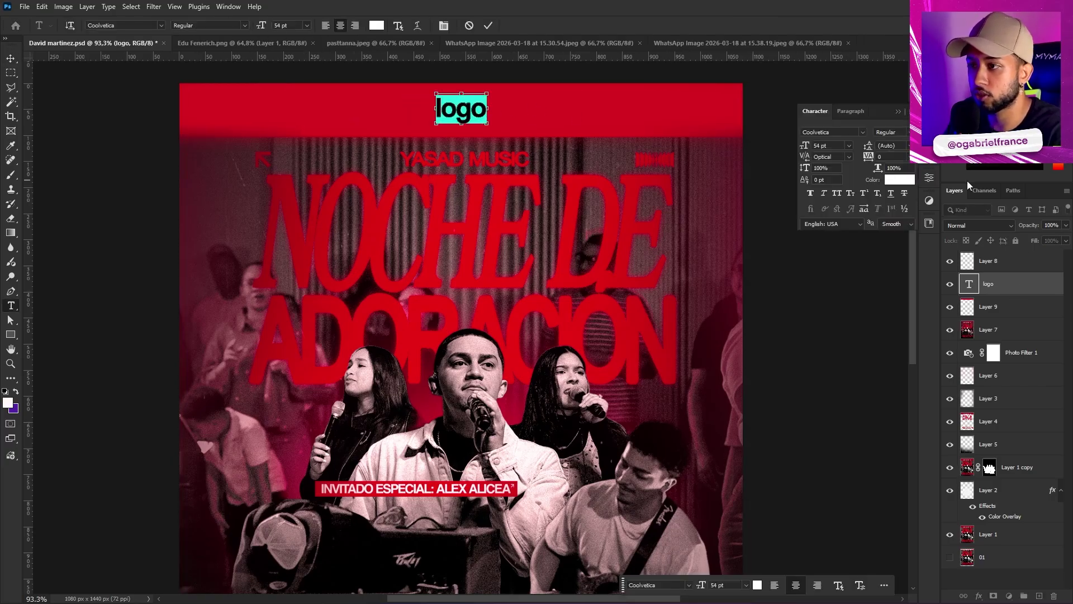
left_click(910, 133)
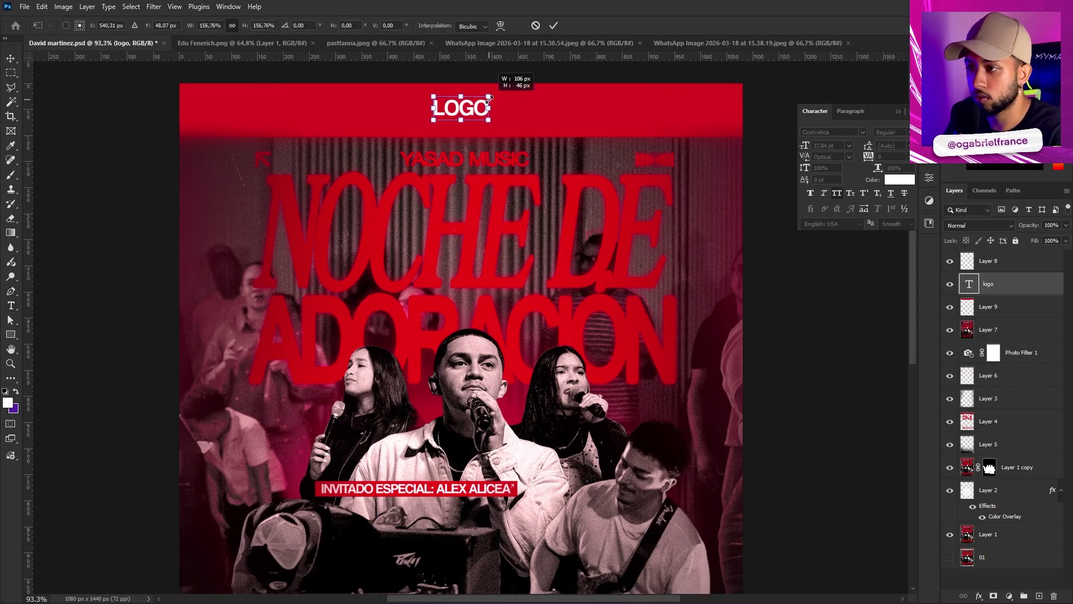
left_click_drag(492, 95, 487, 100)
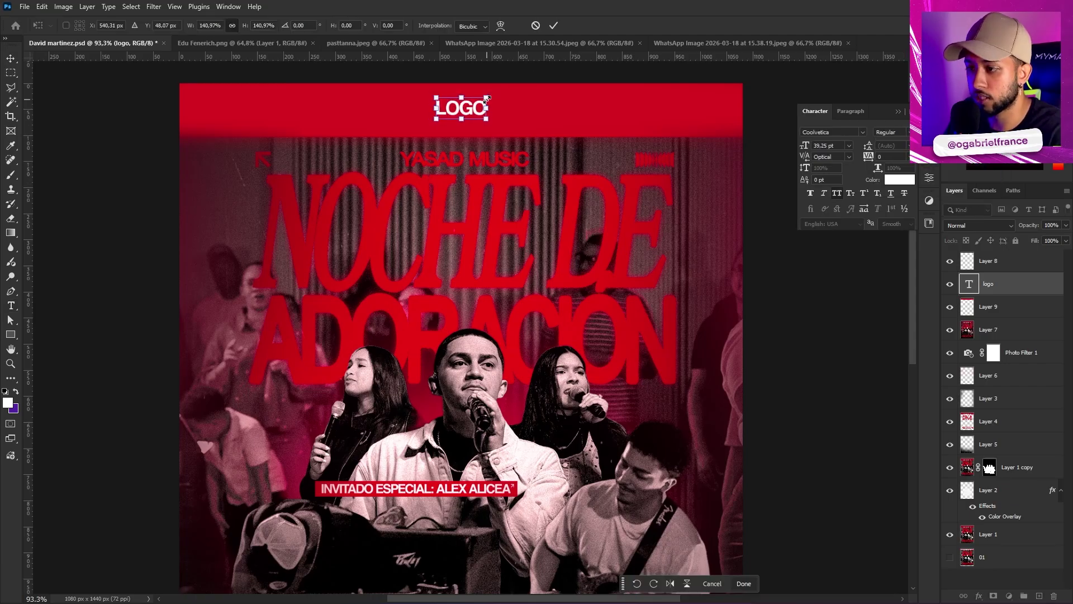
key("Return")
key("v")
key("ctrl+0")
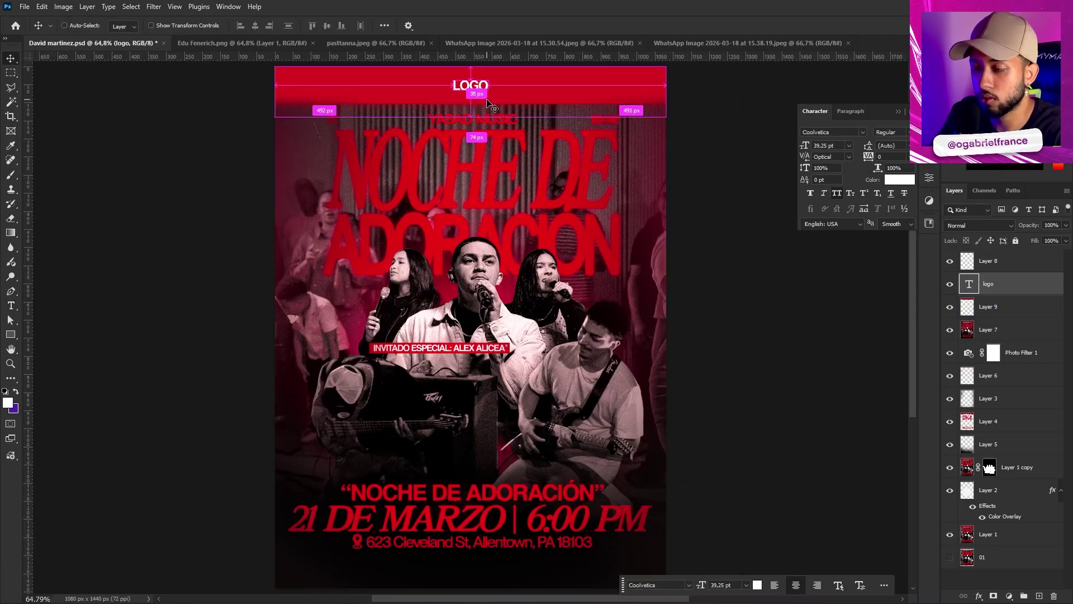
Save the document and lay out the edited and original posters side by side on separate artboards
left_click(684, 264, "ctrl")
key("ctrl+s")
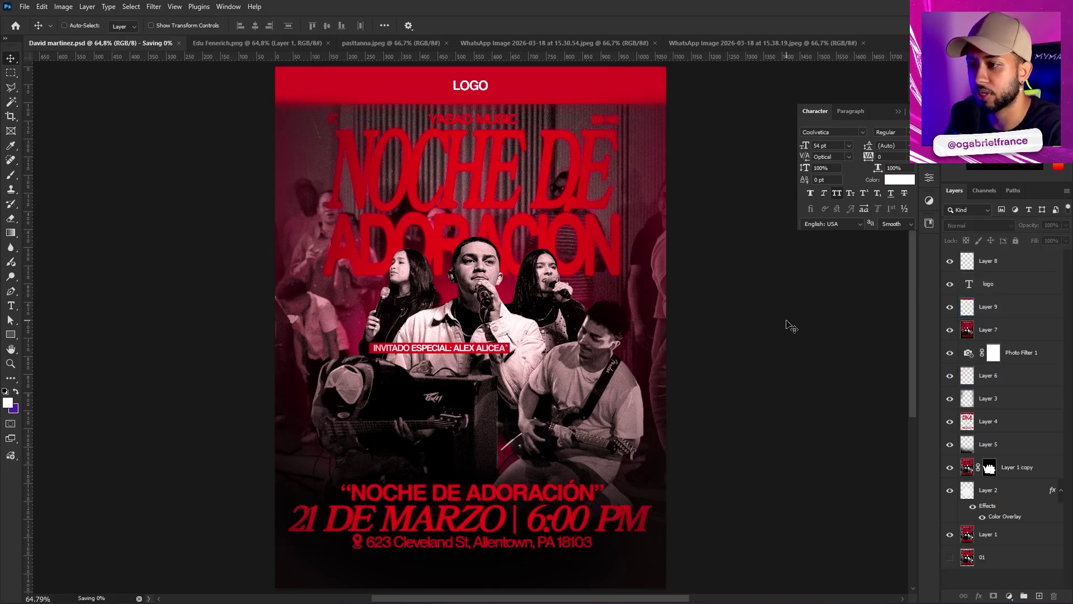
left_click(949, 557, "alt")
left_click(950, 557, "alt")
left_click(661, 439)
scroll(661, 438, "down", 4)
left_click_drag(805, 429, 734, 428)
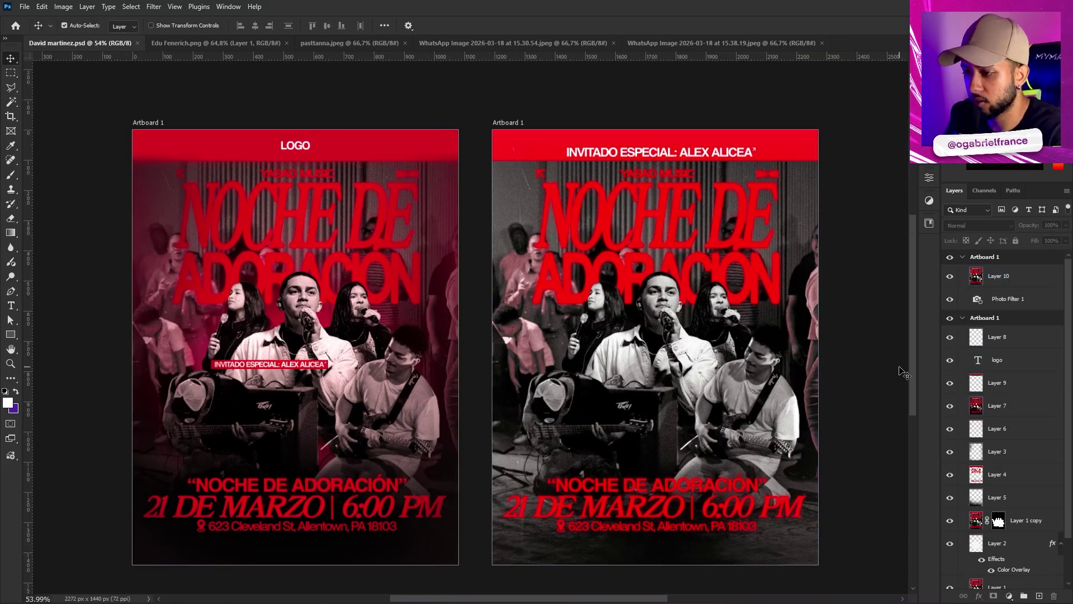
left_click(696, 561)
left_click(692, 79)
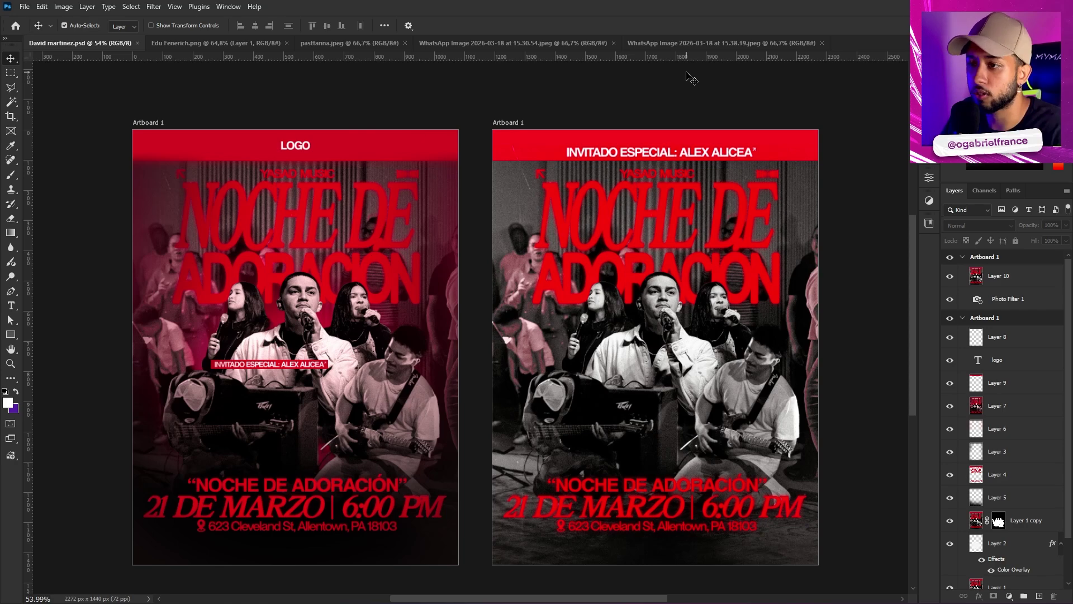
Close the finished Noche de Adoración document and examine the Santa Ceia poster, especially its title
left_click(137, 43)
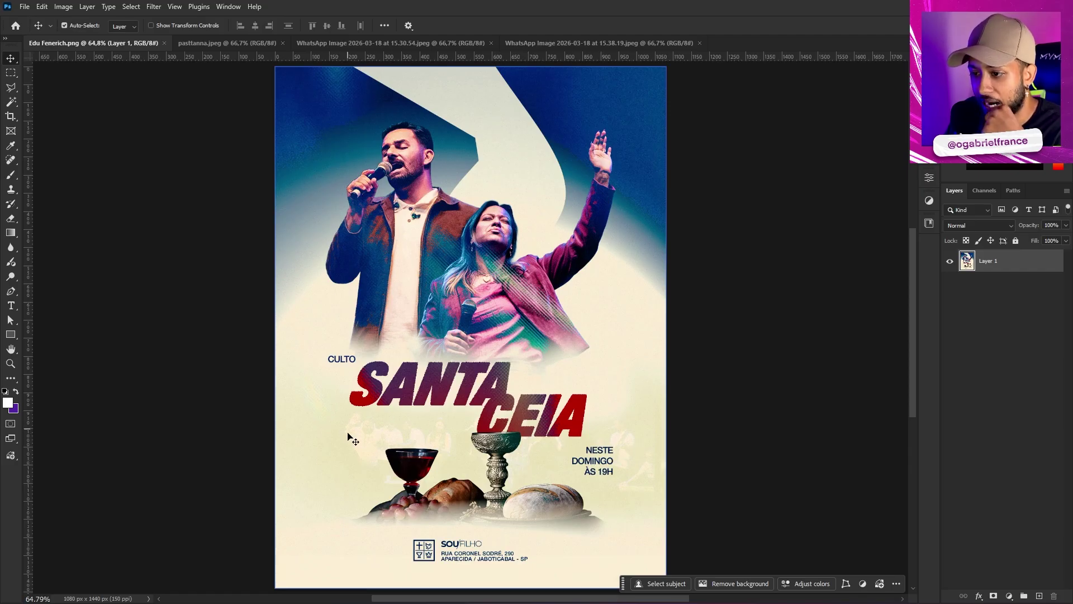
scroll(384, 438, "up", 5)
scroll(481, 435, "down", 5)
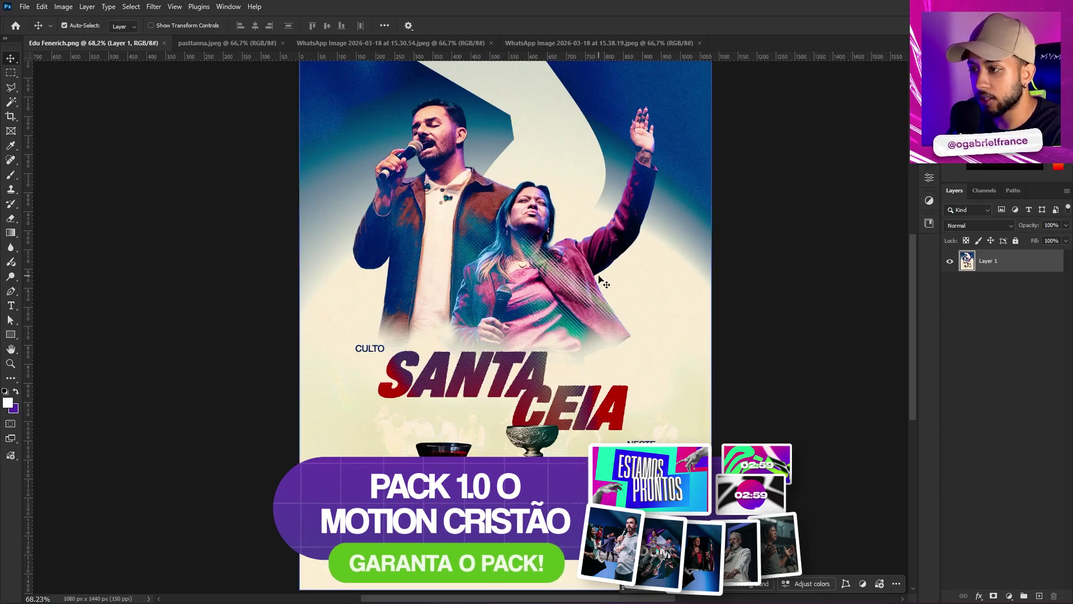
scroll(547, 221, "down", 2)
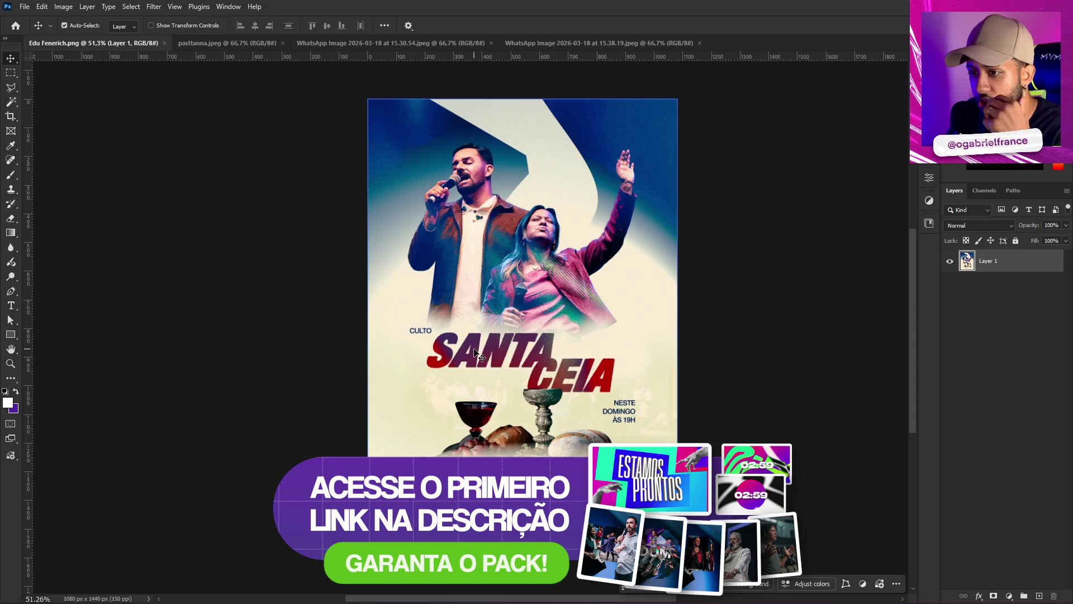
scroll(550, 353, "up", 3)
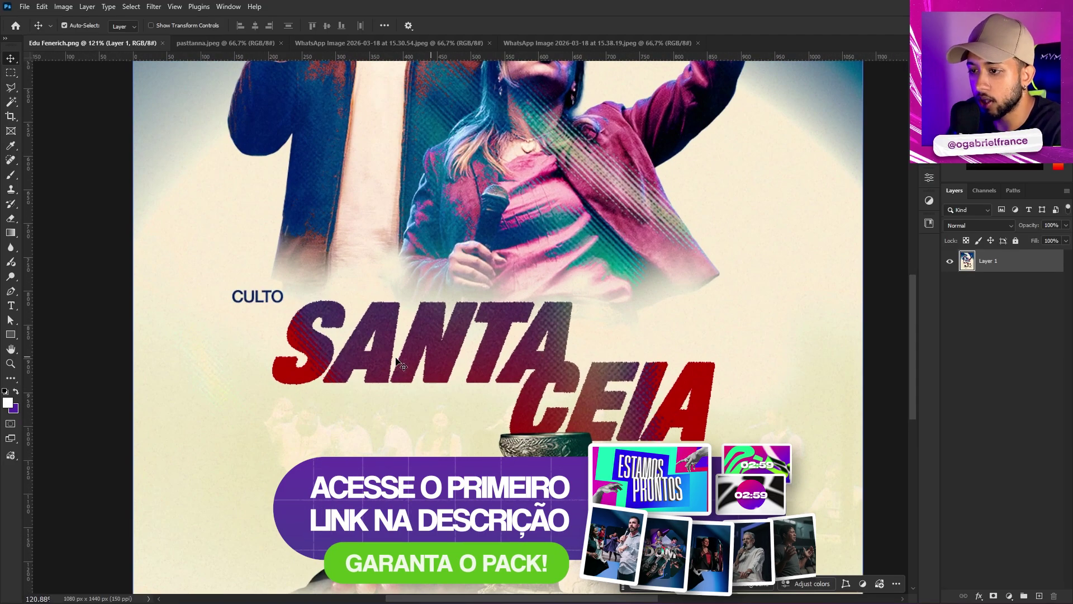
scroll(537, 364, "up", 3)
key("w")
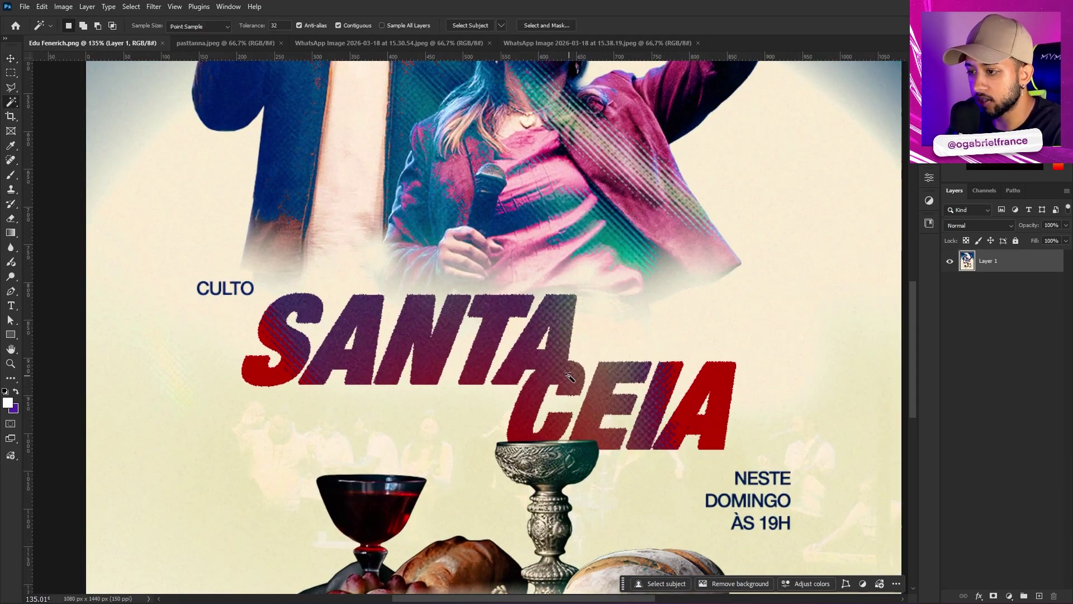
left_click(566, 376)
scroll(556, 407, "down", 2)
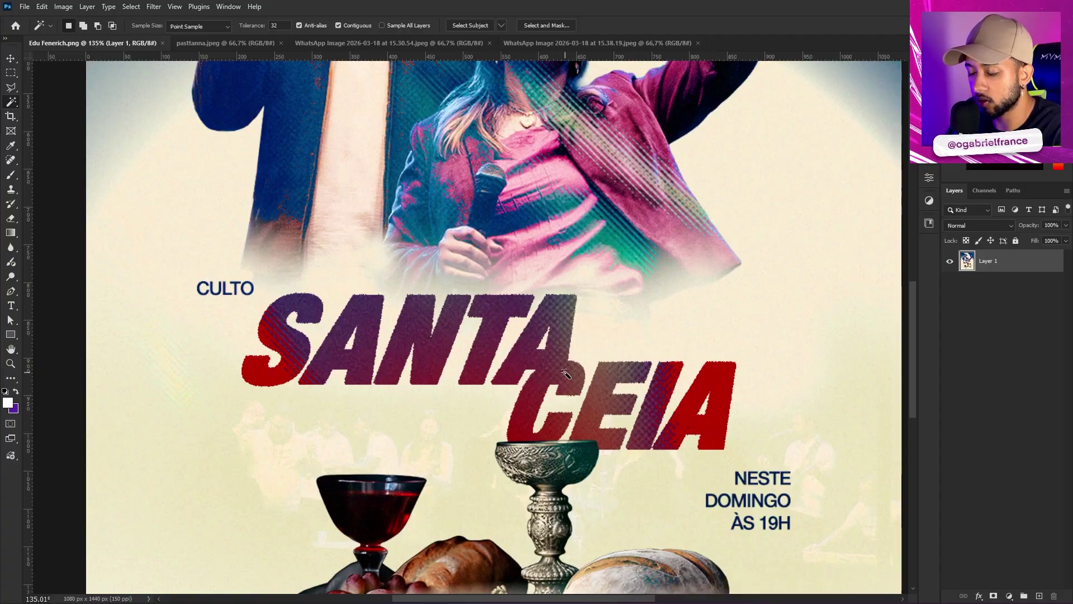
key("ctrl+d")
scroll(582, 386, "down", 2)
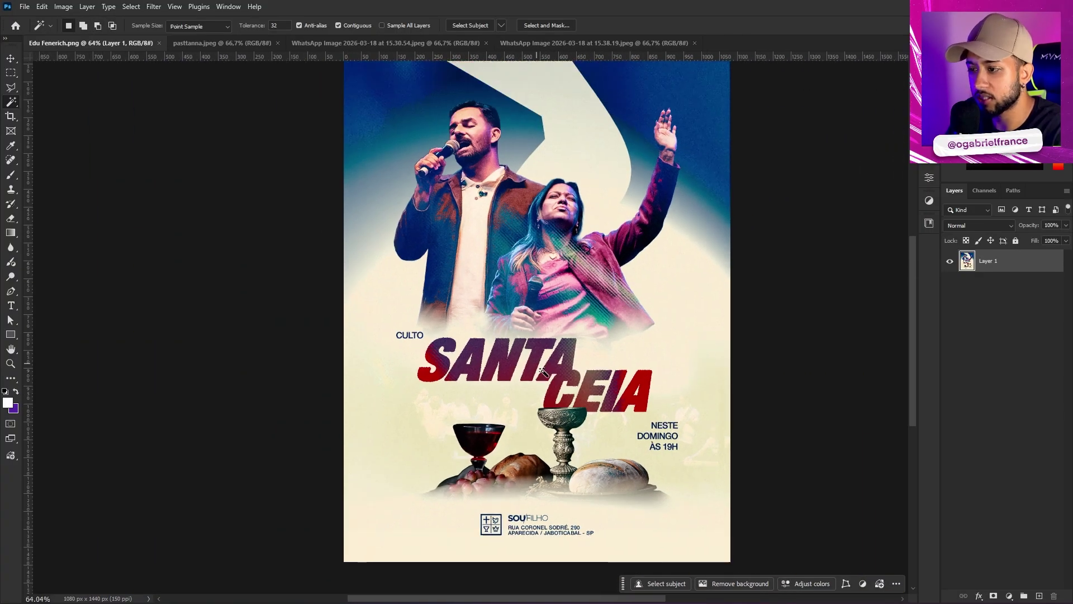
scroll(567, 387, "up", 2)
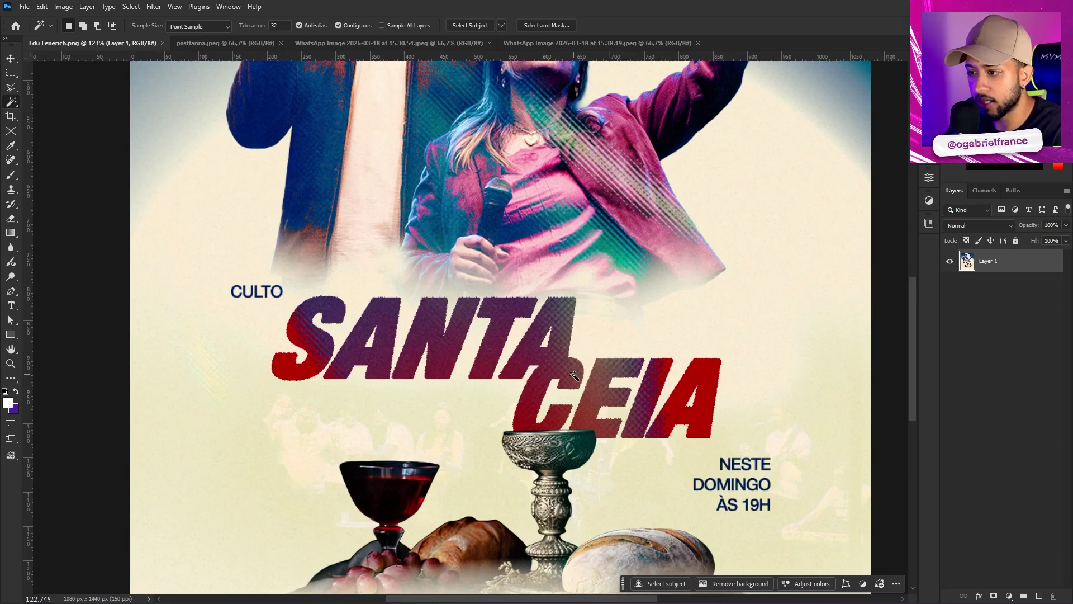
key("v")
Make a rectangular selection around the word CEIA in the Santa Ceia title and copy it to a new layer
scroll(446, 383, "down", 3)
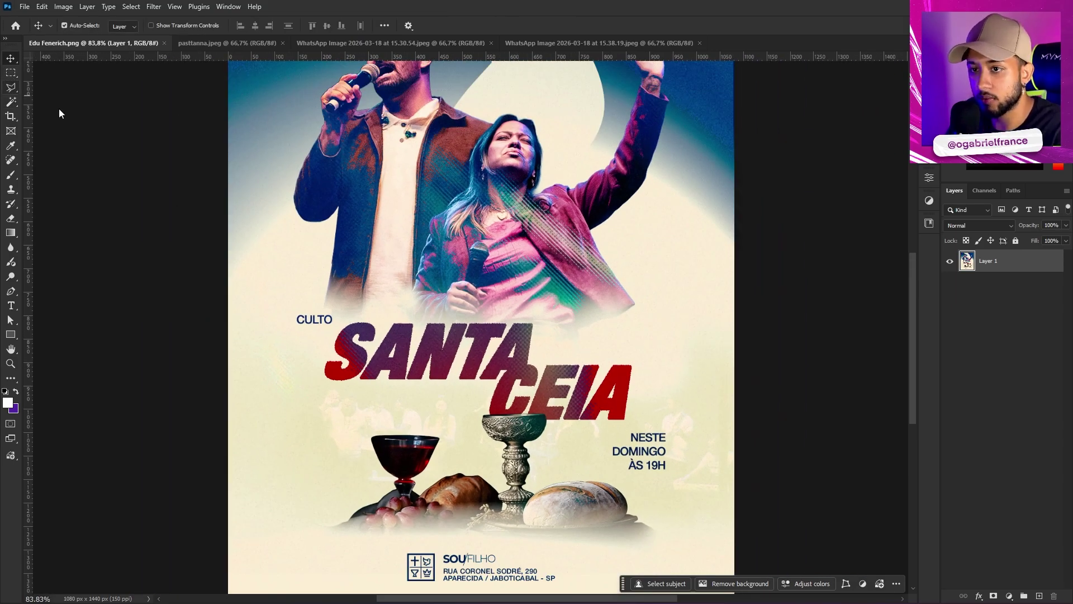
left_click(10, 74)
scroll(530, 378, "up", 3)
left_click_drag(434, 365, 658, 467)
key("ctrl+j")
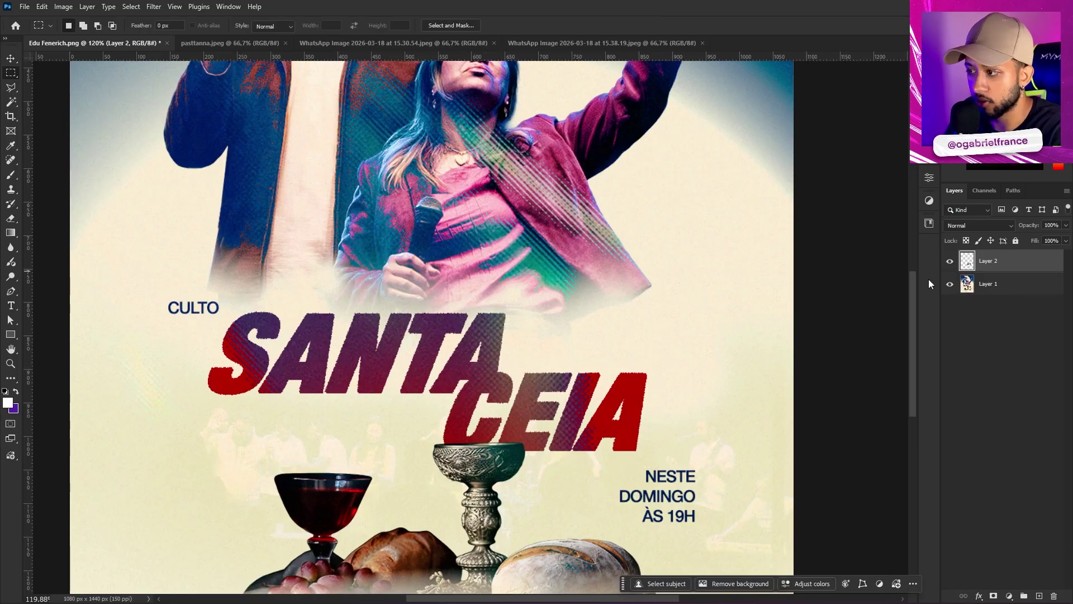
Move the copied word CEIA to the left so it sits beneath the word SANTA
key("ctrl+t")
left_click_drag(615, 387, 516, 399)
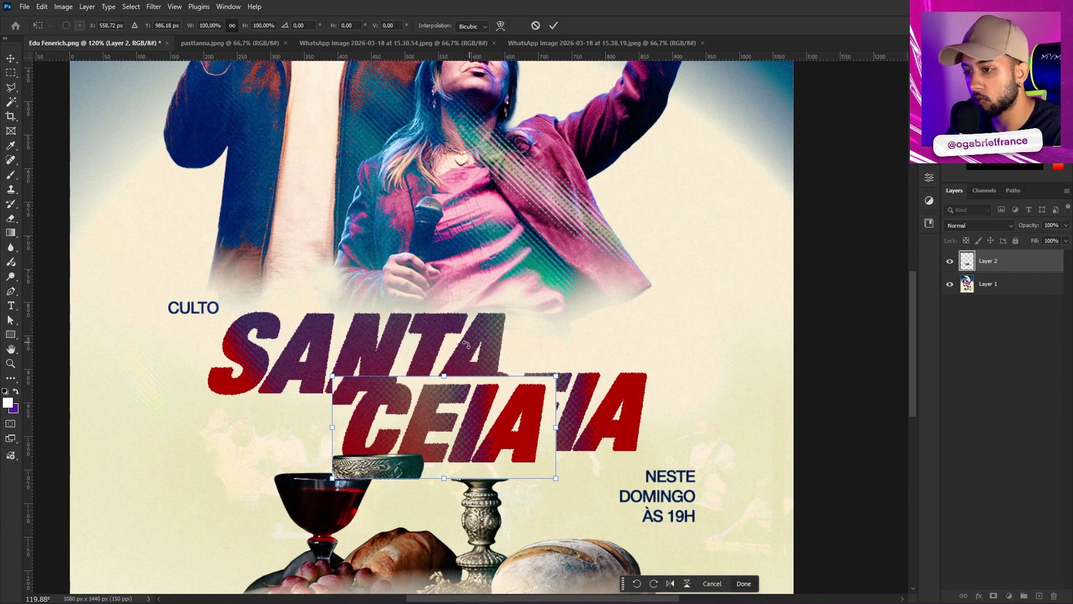
key("Return")
scroll(450, 361, "down", 4)
scroll(428, 390, "up", 4)
key("v")
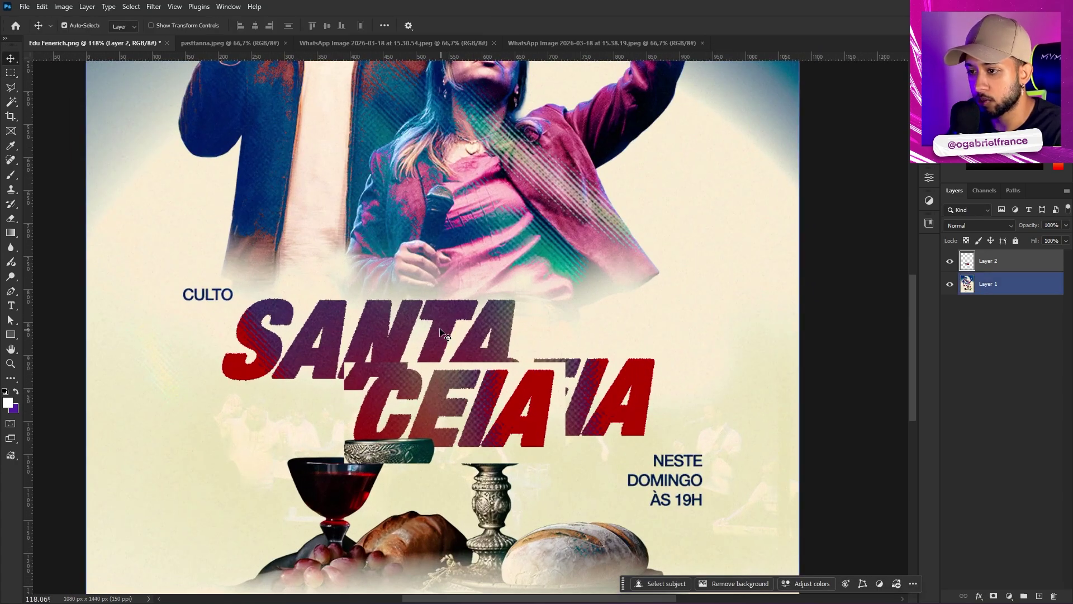
Lower the copied CEIA slightly, and copy a rectangular selection of SANTA from the original poster to a new layer
left_click_drag(478, 370, 478, 402)
scroll(476, 405, "down", 3)
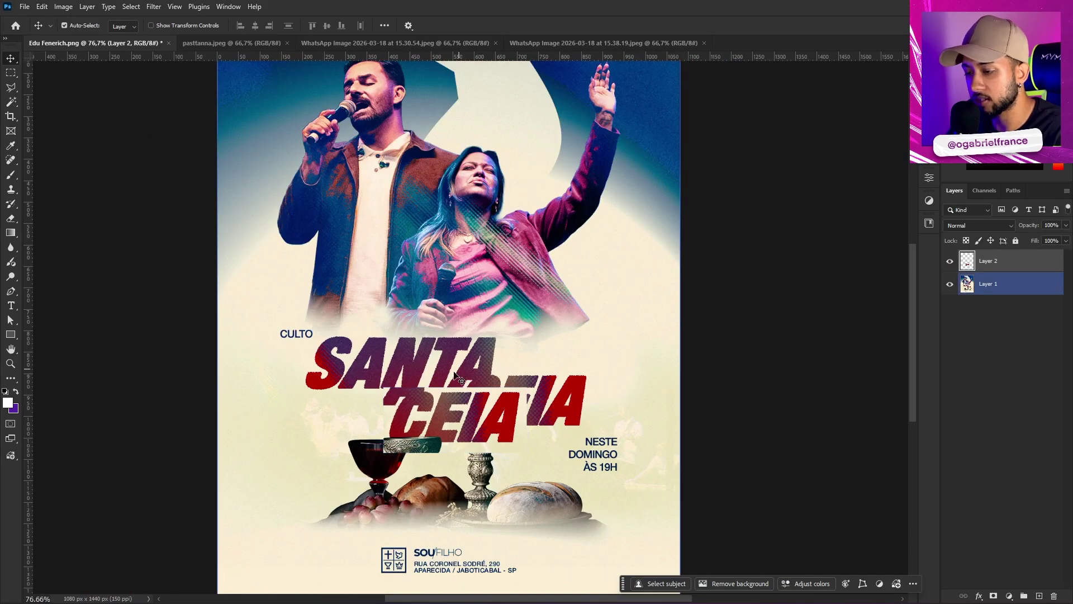
left_click(10, 73)
scroll(286, 365, "up", 2)
left_click_drag(307, 318, 493, 422)
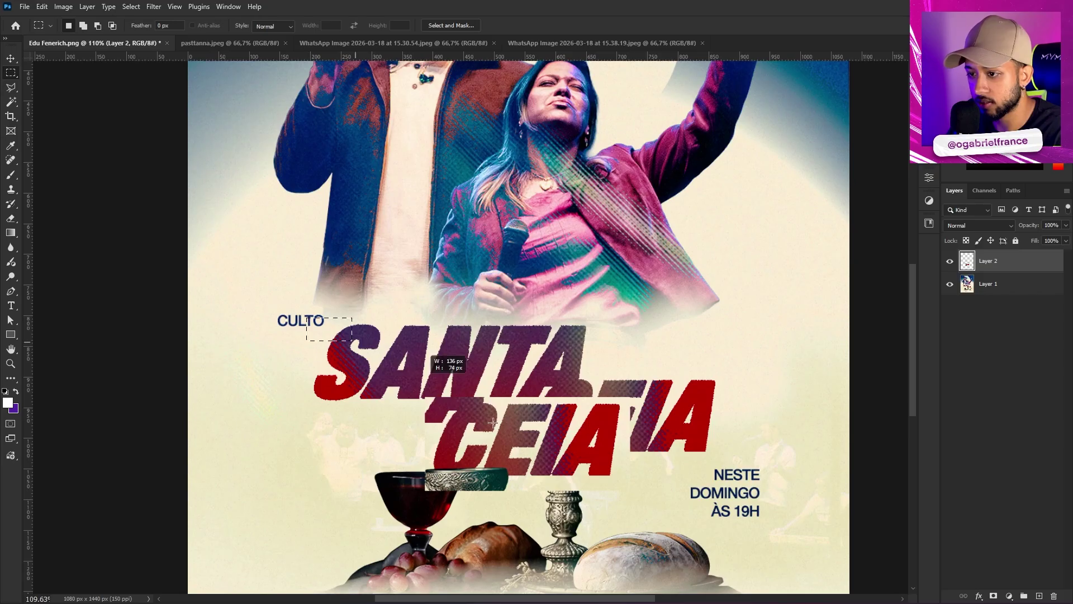
left_click_drag(587, 411, 596, 415)
left_click(1017, 293)
key("ctrl+j")
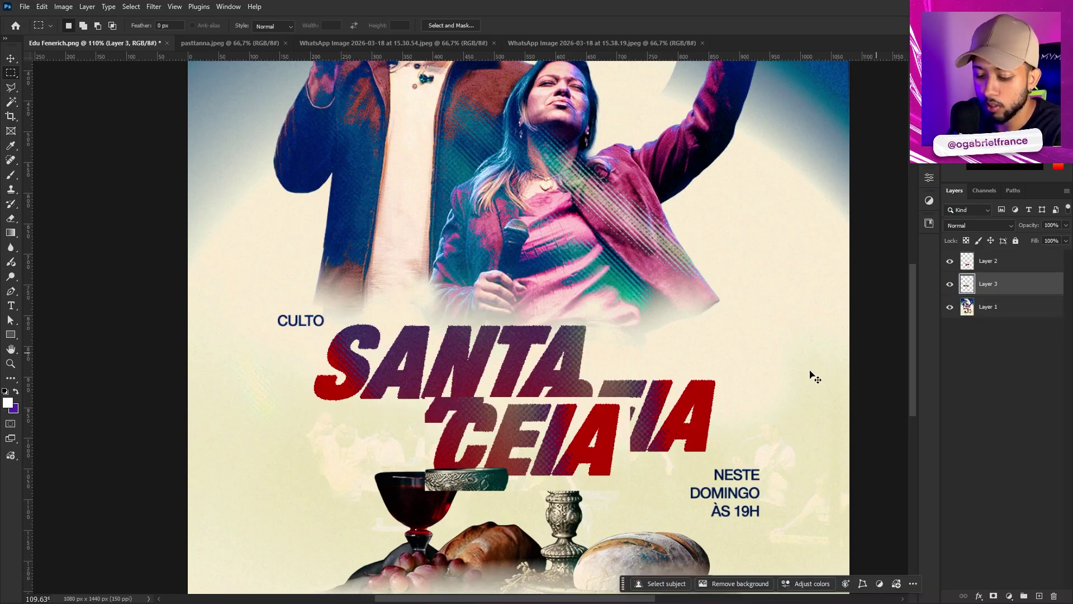
Select the copied SANTA and CEIA layers and scale them up together to about 137%
key("v")
left_click_drag(573, 435, 649, 433)
key("ctrl+z")
left_click(600, 436, "shift")
key("ctrl+t")
left_click_drag(694, 311, 748, 281)
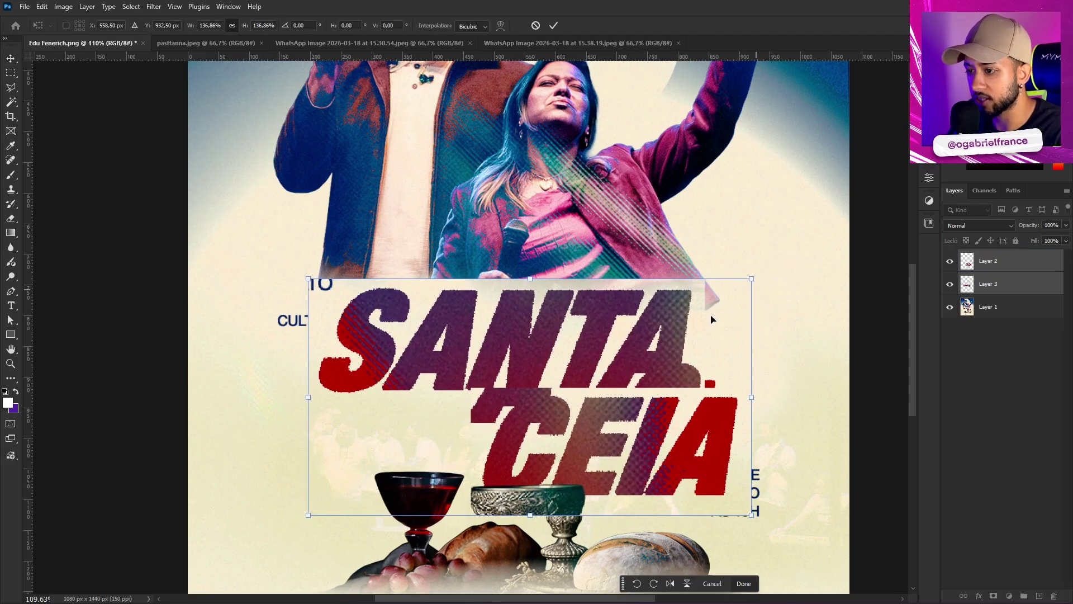
key("Return")
Move the enlarged CEIA left so it sits beneath SANTA, and nudge SANTA slightly down toward it
scroll(587, 351, "down", 7)
scroll(635, 405, "up", 4)
left_click_drag(616, 369, 612, 365)
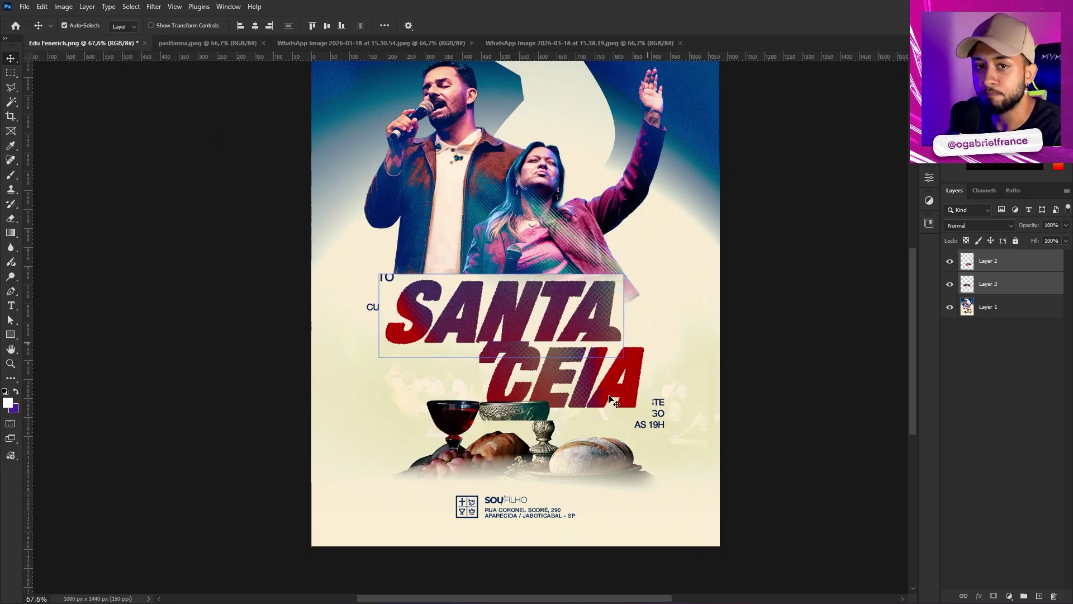
scroll(460, 358, "up", 2)
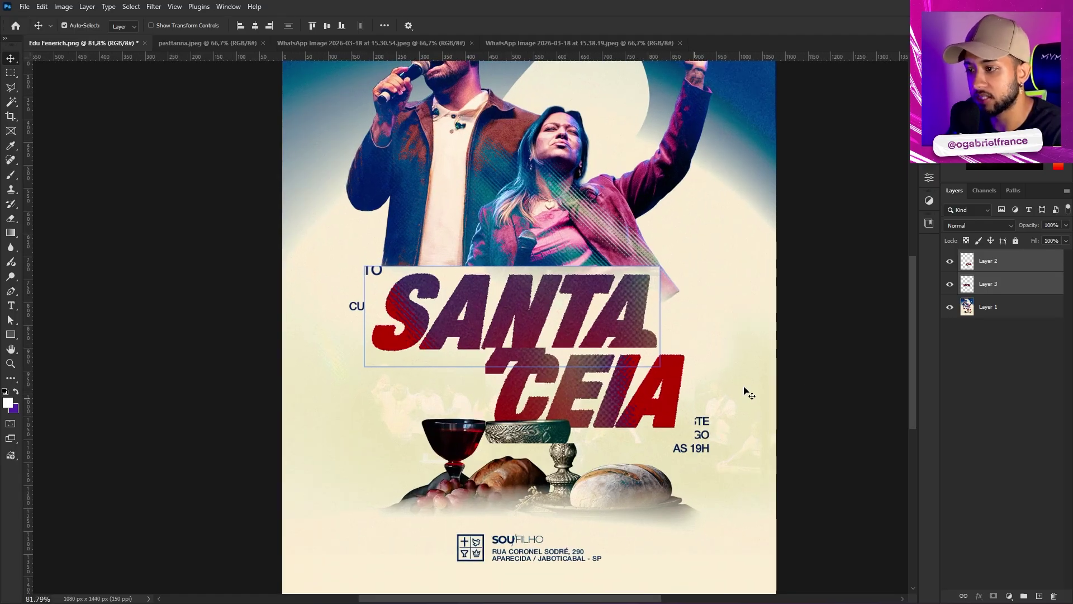
left_click_drag(630, 390, 553, 392)
left_click(589, 309, "shift")
mouse_move(589, 309)
left_mouse_down()
mouse_move(612, 310)
mouse_move(615, 325)
mouse_move(601, 324)
mouse_move(611, 310)
mouse_move(612, 326)
mouse_move(594, 329)
mouse_move(592, 318)
left_mouse_up()
Hide the enlarged SANTA and CEIA layers to return to the original title
scroll(612, 327, "down", 2)
left_click(988, 306)
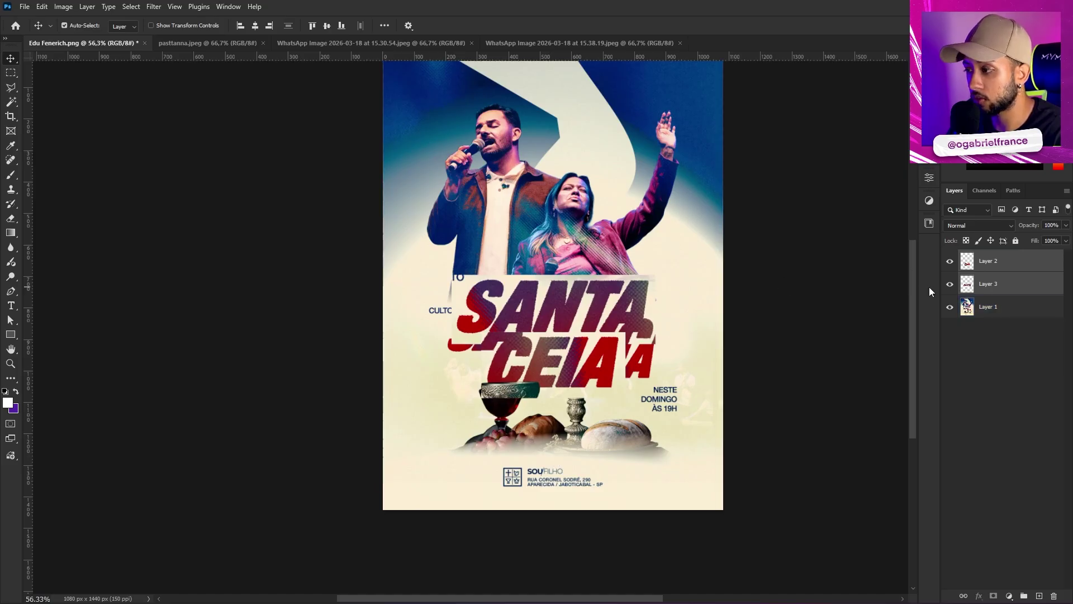
left_click(950, 262)
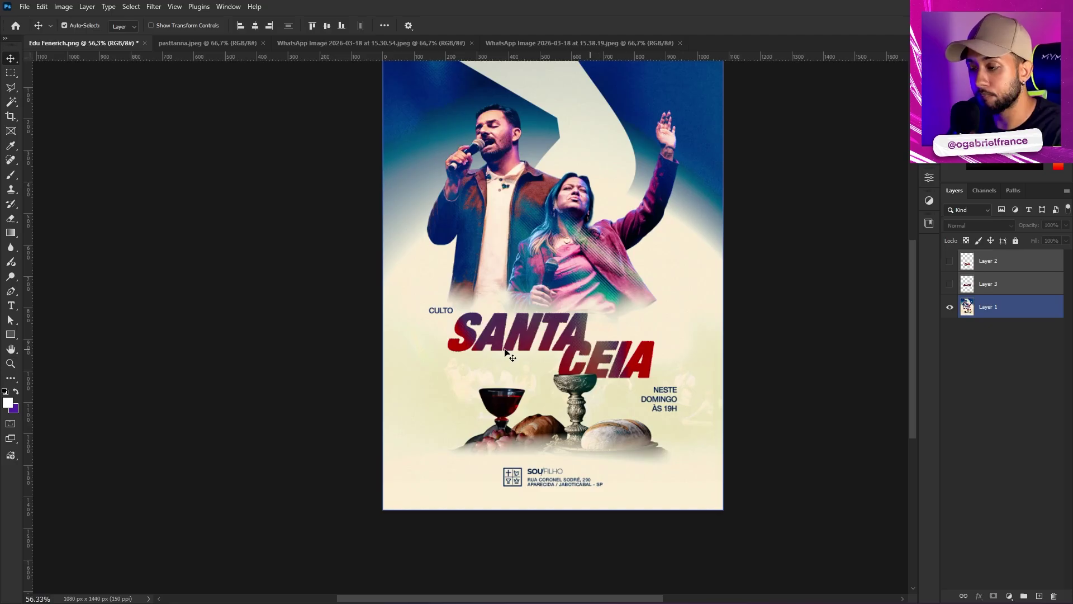
Make a rectangular selection around the word CULTO on the original poster and copy it to a new layer
scroll(561, 353, "up", 5)
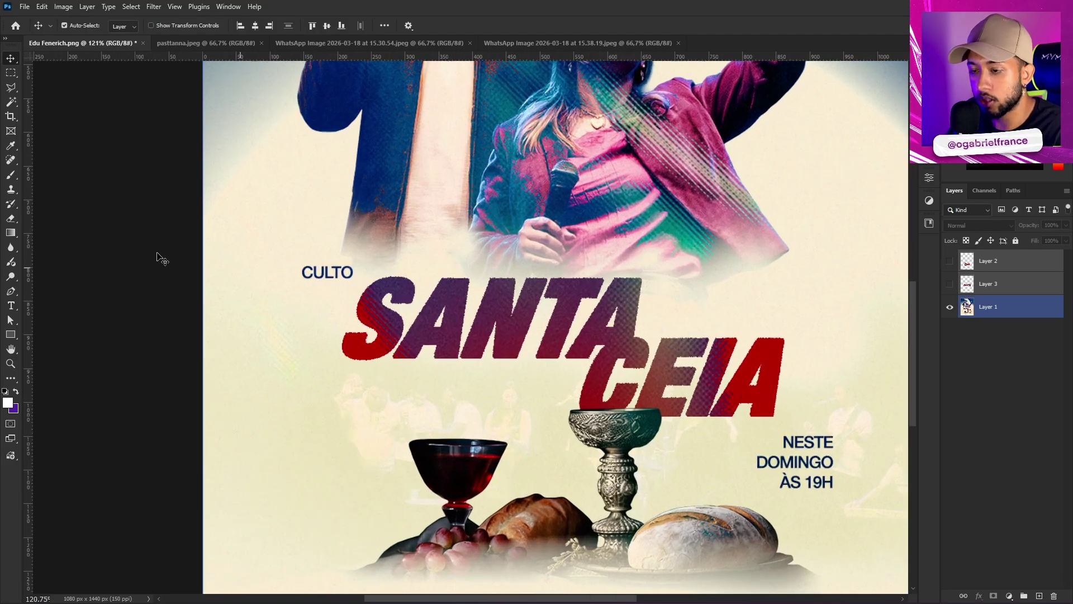
left_click_drag(284, 292, 294, 364)
left_click(10, 74)
scroll(316, 393, "up", 3)
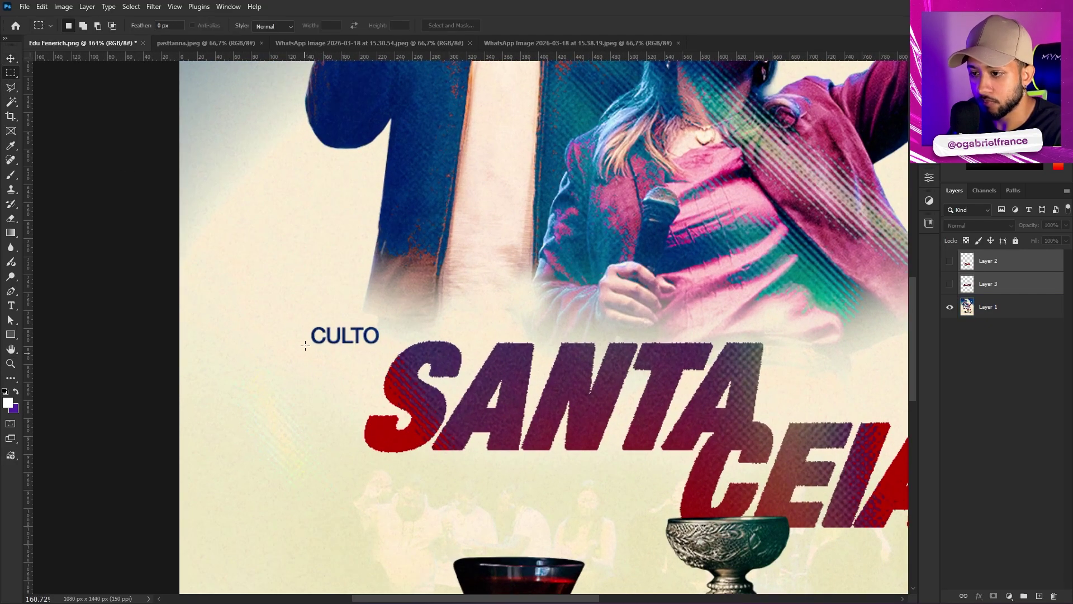
left_click_drag(387, 342, 385, 351)
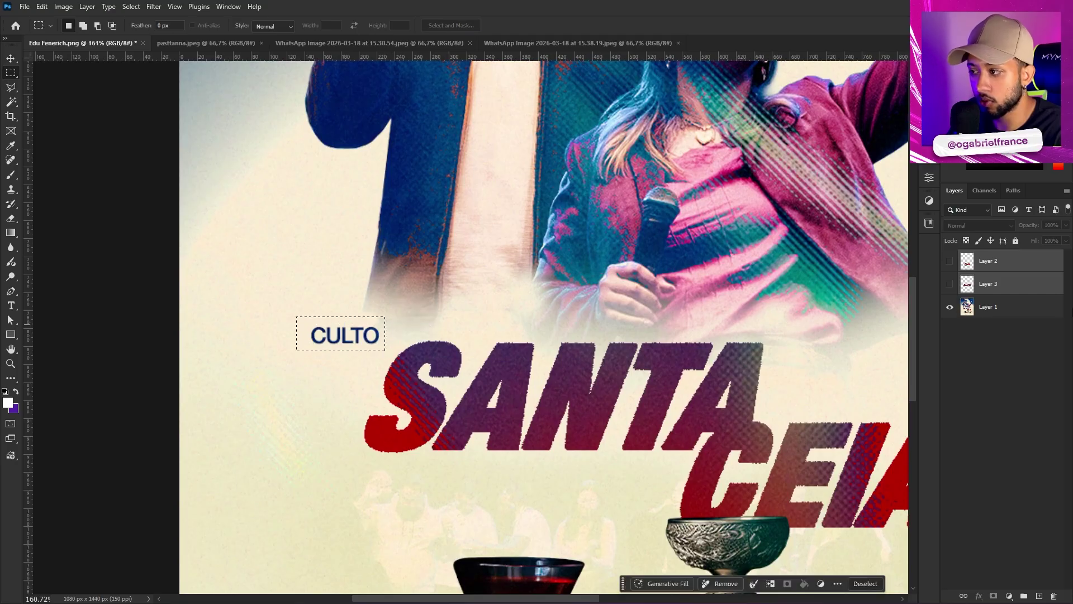
key("ctrl+j")
Enlarge the copied CULTO and place it directly above the start of SANTA
key("ctrl+t")
left_click_drag(385, 316, 345, 392)
left_click_drag(231, 381, 249, 379)
key("ctrl+z")
left_click_drag(381, 353, 372, 357)
left_click_drag(344, 384, 350, 383)
key("Return")
scroll(350, 385, "down", 5)
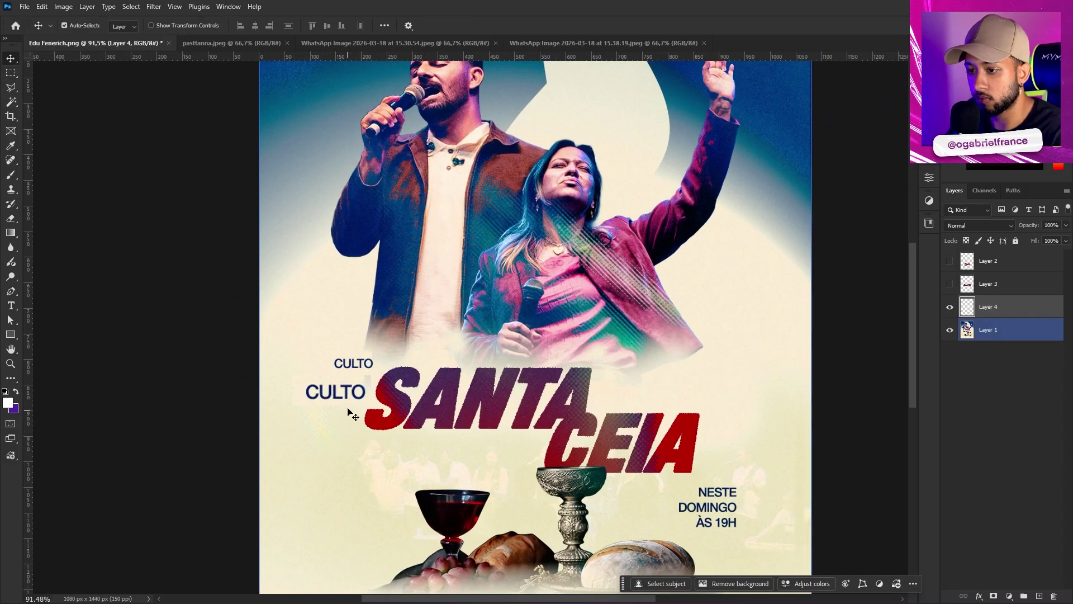
left_click_drag(351, 414, 442, 371)
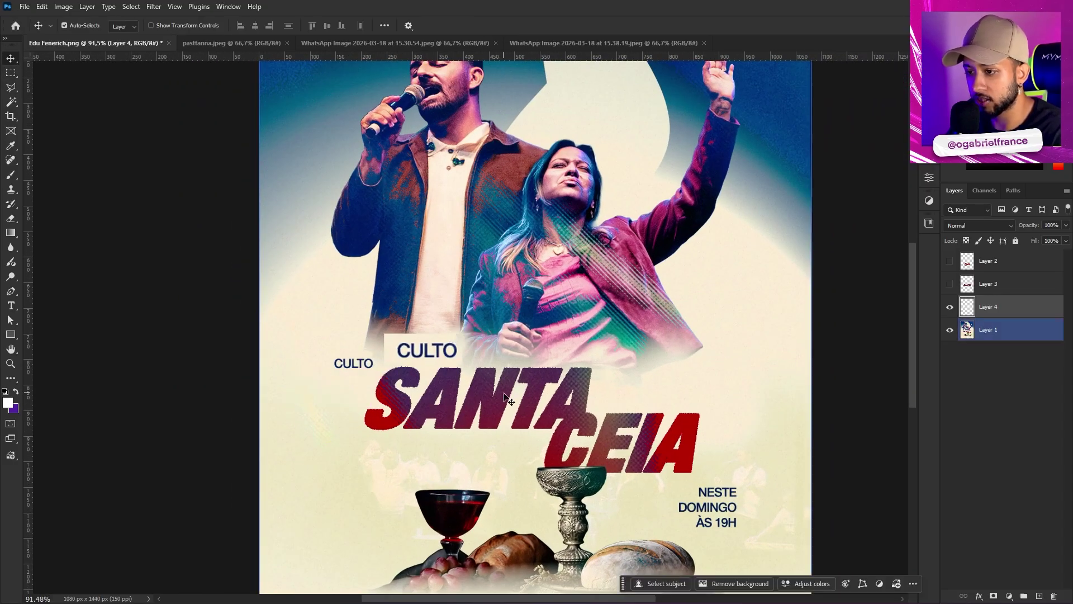
Make a rectangular selection around NESTE DOMINGO ÀS 19H on the original poster layer and copy it to a new layer
scroll(727, 516, "down", 2)
scroll(727, 513, "up", 3)
left_click_drag(706, 467, 654, 364)
scroll(640, 416, "down", 1)
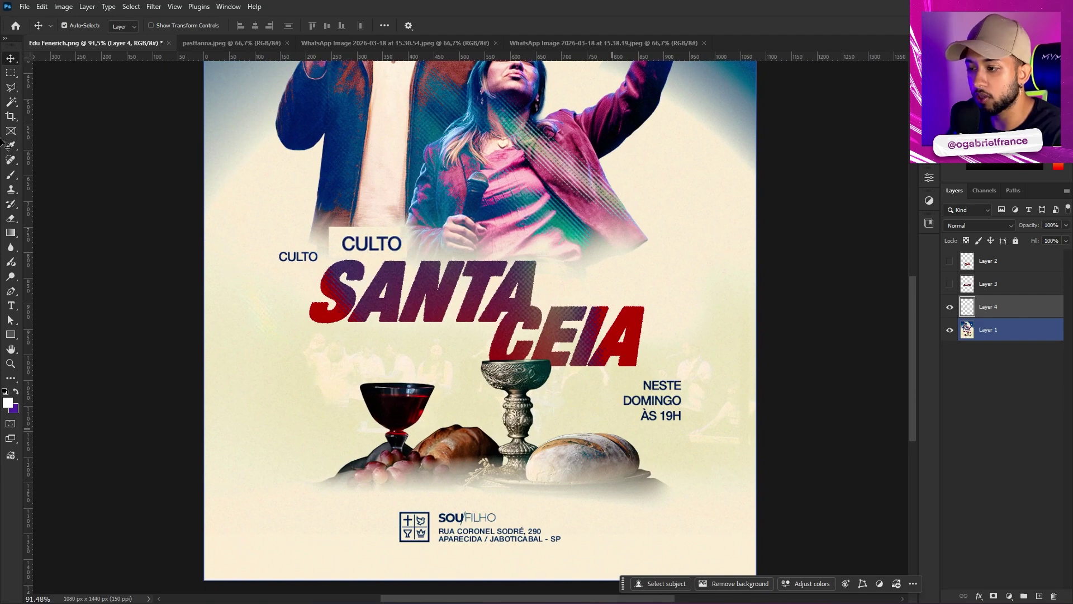
left_click(11, 73)
scroll(759, 386, "up", 1)
mouse_move(624, 380)
left_mouse_down()
mouse_move(717, 442)
mouse_move(716, 454)
left_mouse_up()
left_click_drag(621, 379, 654, 399)
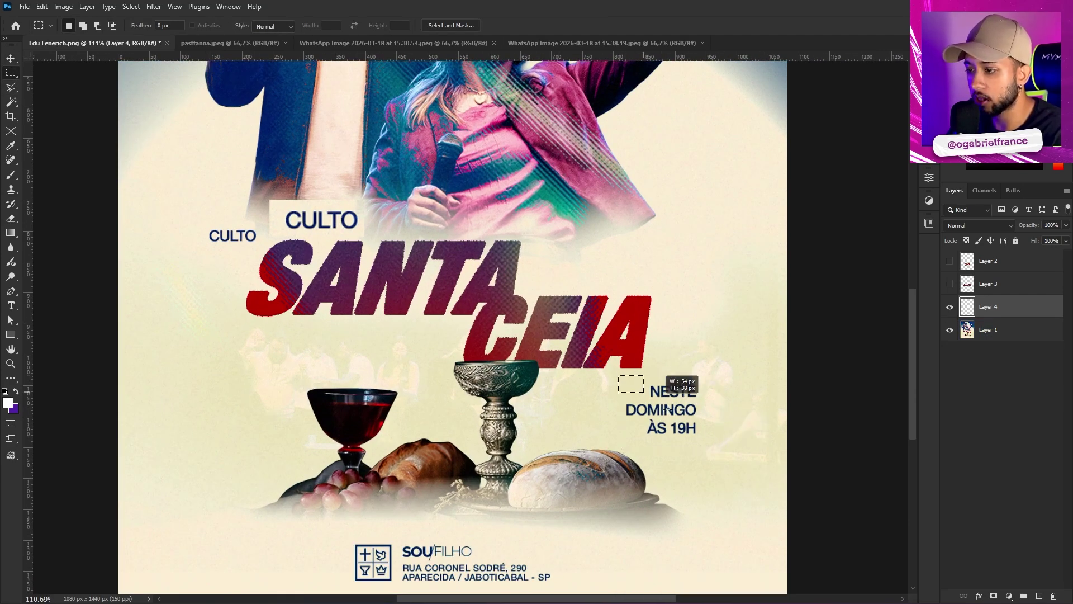
left_click_drag(704, 446, 706, 446)
left_click(1000, 330)
key("ctrl+j")
Move the copied NESTE DOMINGO ÀS 19H block left so it sits beneath the end of CEIA
key("ctrl+t")
left_click_drag(690, 410, 632, 410)
key("Return")
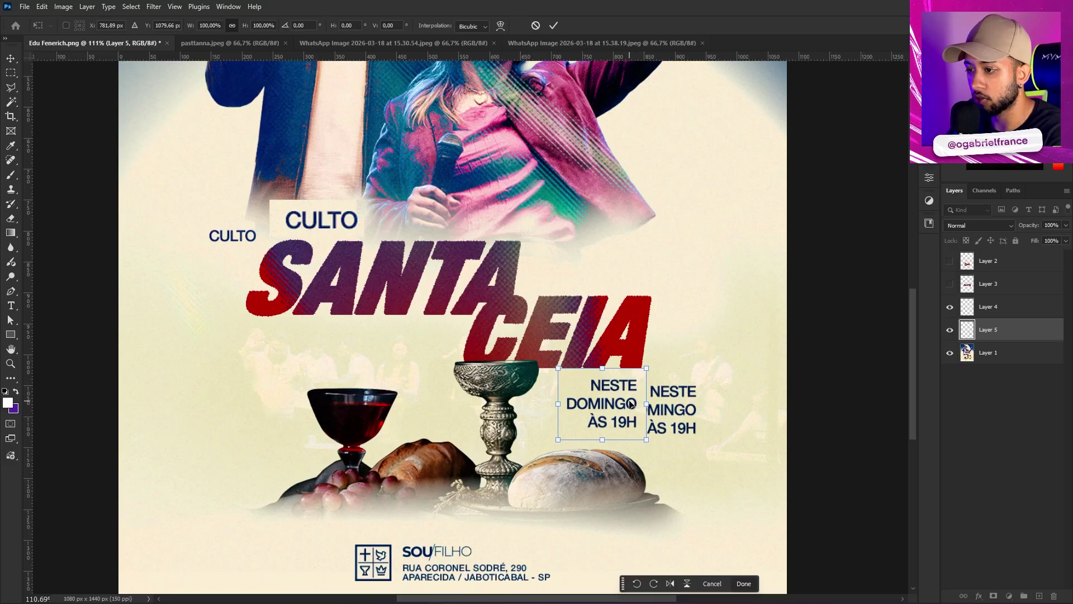
Add vertical guides at the outer edges of CULTO, SANTA, CEIA and the date text, and hide the copied text layers
scroll(620, 404, "down", 3)
left_click(356, 289)
scroll(355, 289, "up", 2)
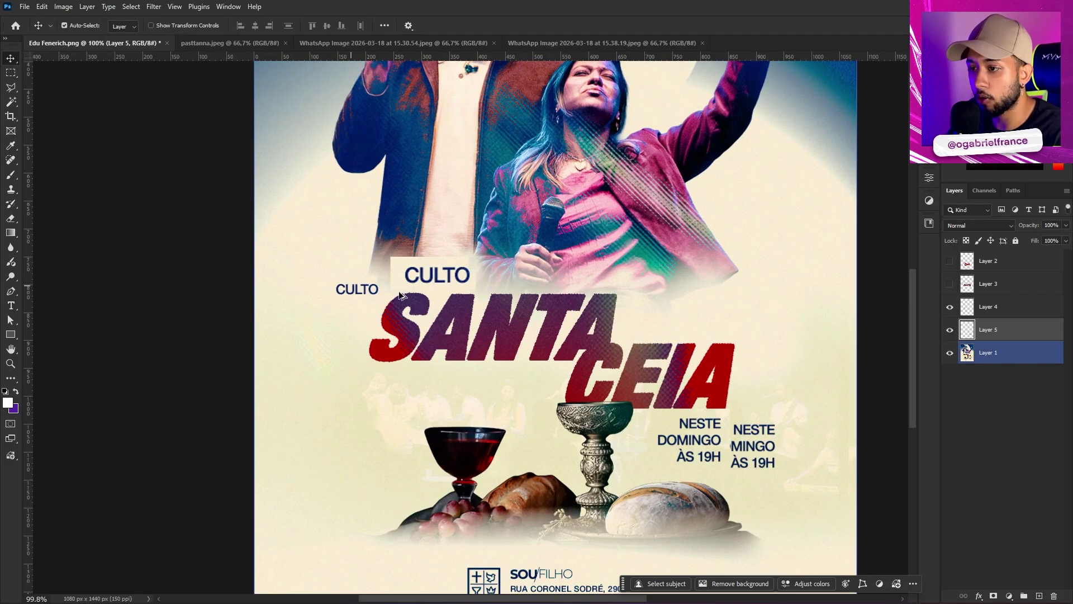
scroll(476, 387, "down", 2)
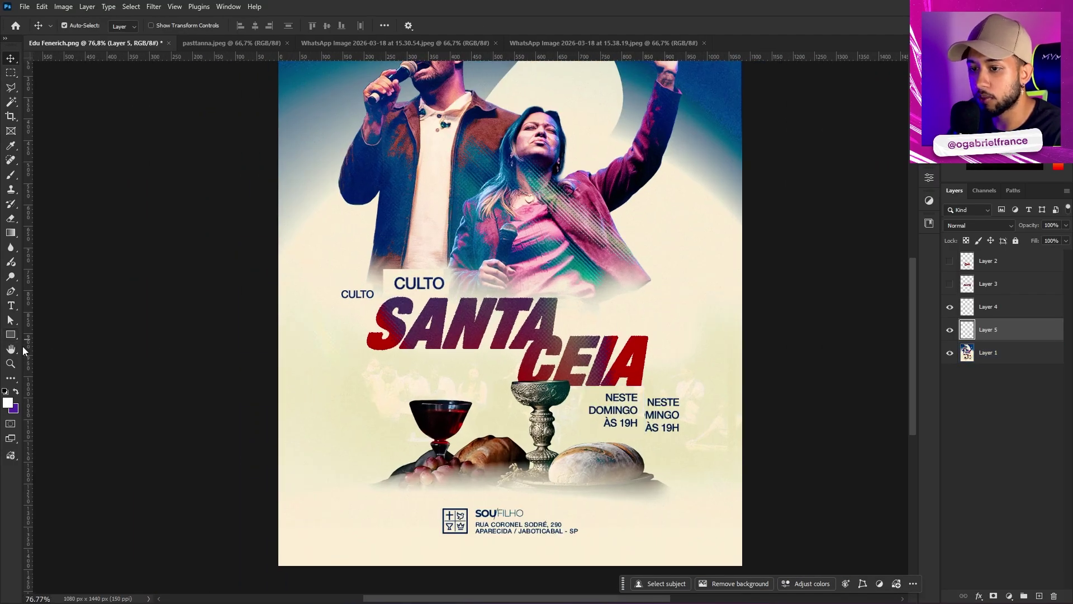
left_click_drag(379, 347, 366, 362)
left_click_drag(28, 415, 343, 420)
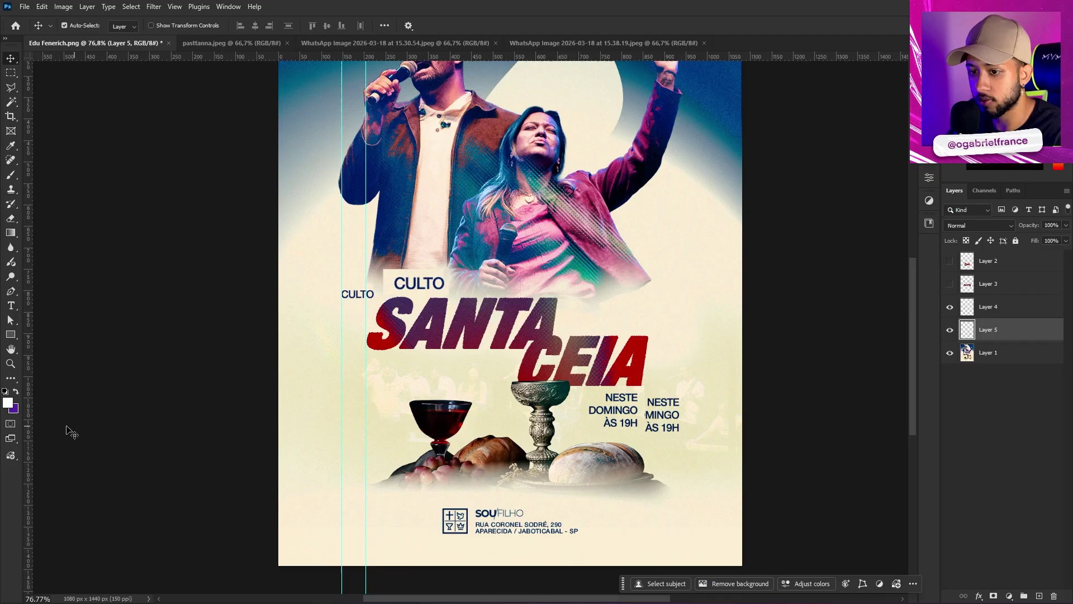
left_click_drag(31, 434, 680, 461)
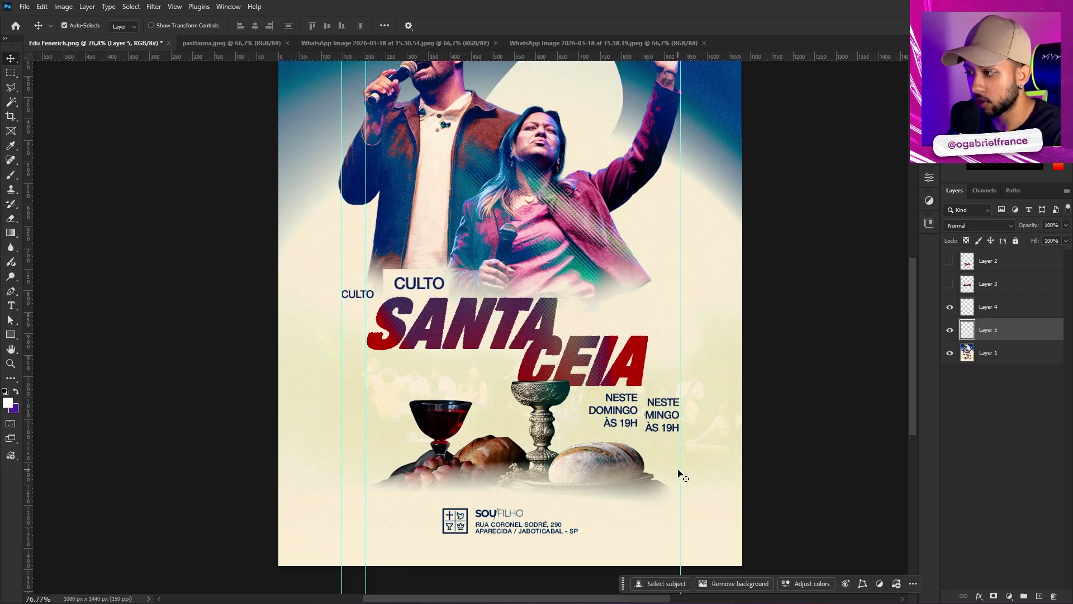
left_click_drag(949, 329, 950, 306)
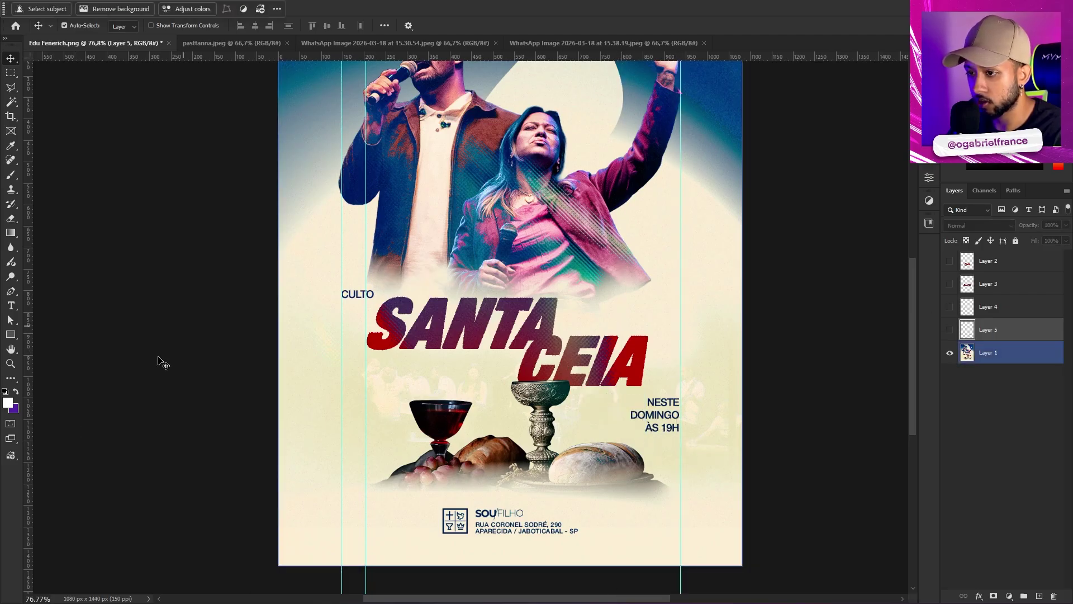
left_click_drag(594, 411, 675, 425)
Draw white spacing rectangles 142 px high beside the title, 149 px wide in the outer margins and 75 px wide inside them
left_click(10, 335)
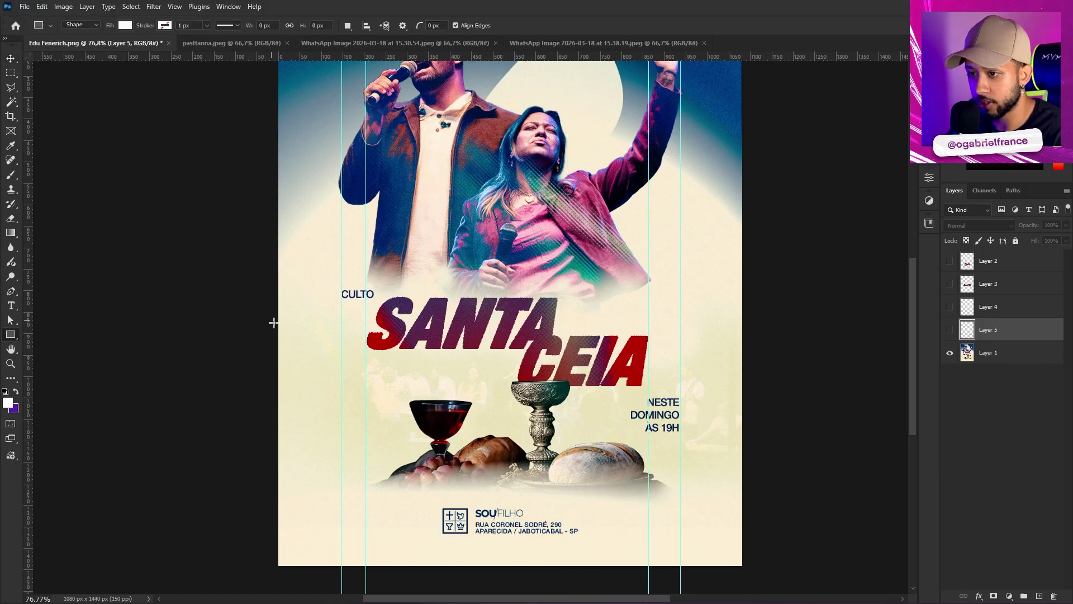
mouse_move(350, 381)
left_mouse_down()
mouse_move(707, 358)
mouse_move(630, 398)
mouse_move(646, 388)
mouse_move(635, 387)
mouse_move(619, 341)
mouse_move(315, 330)
left_mouse_up()
key("v")
left_click(707, 322)
key("ctrl+t")
key("Return")
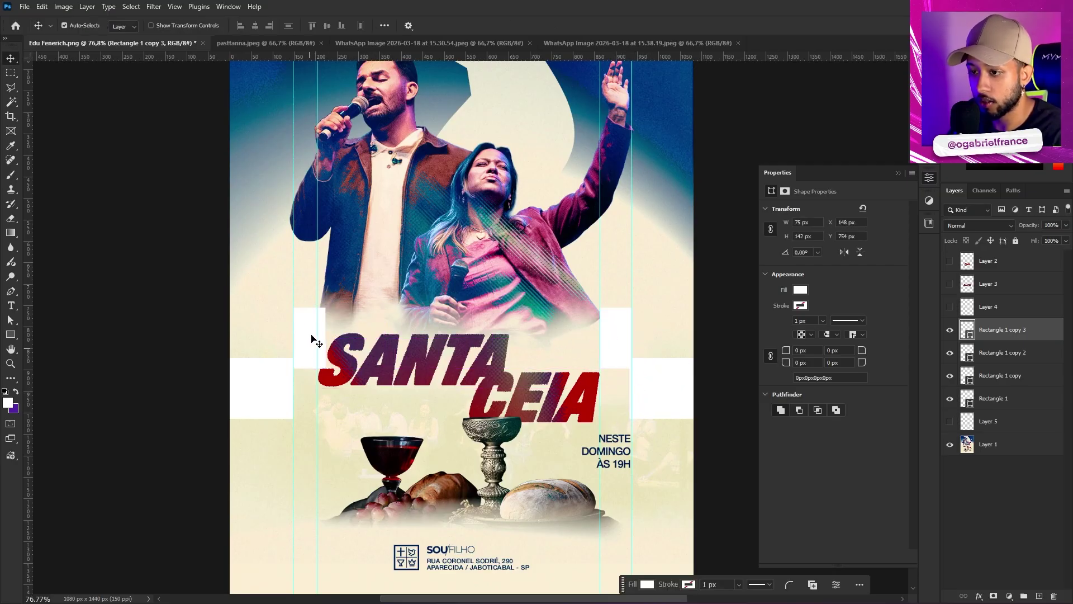
Move the guide at the start of SANTA right to the inner edge of the upper spacing rectangle
left_click(321, 297)
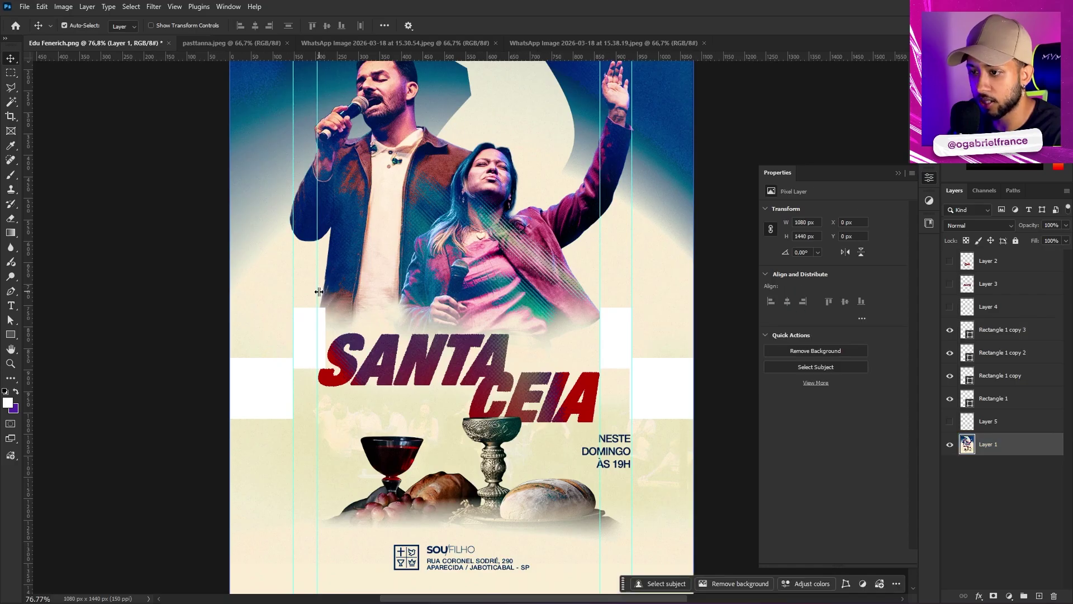
left_click_drag(324, 292, 328, 293)
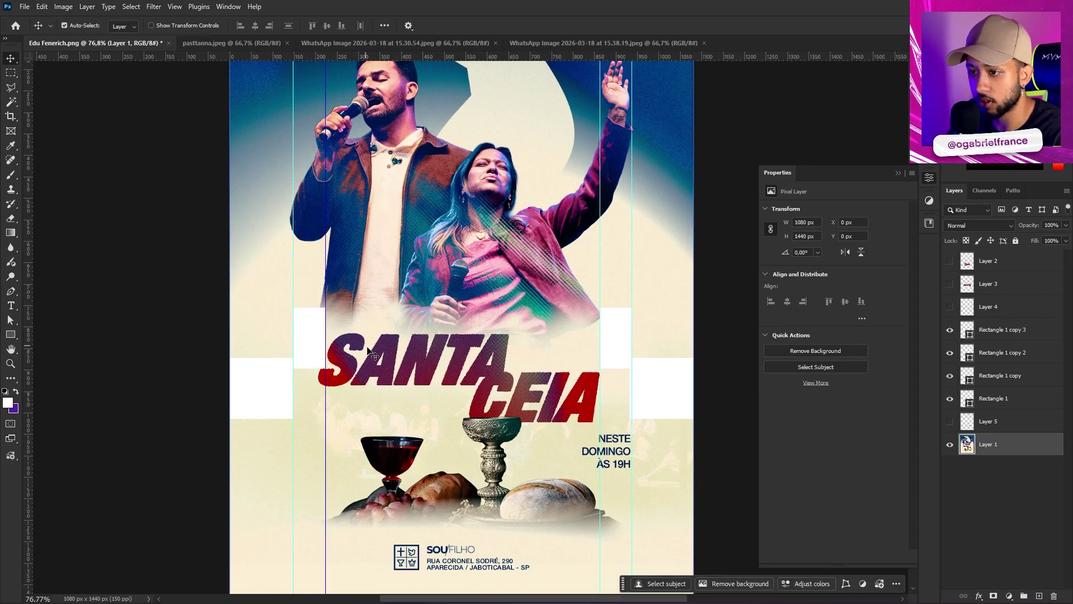
Delete the four white spacing rectangles around the title
scroll(450, 401, "down", 4)
left_click(596, 387)
left_click_drag(611, 377, 639, 393)
scroll(639, 393, "up", 2)
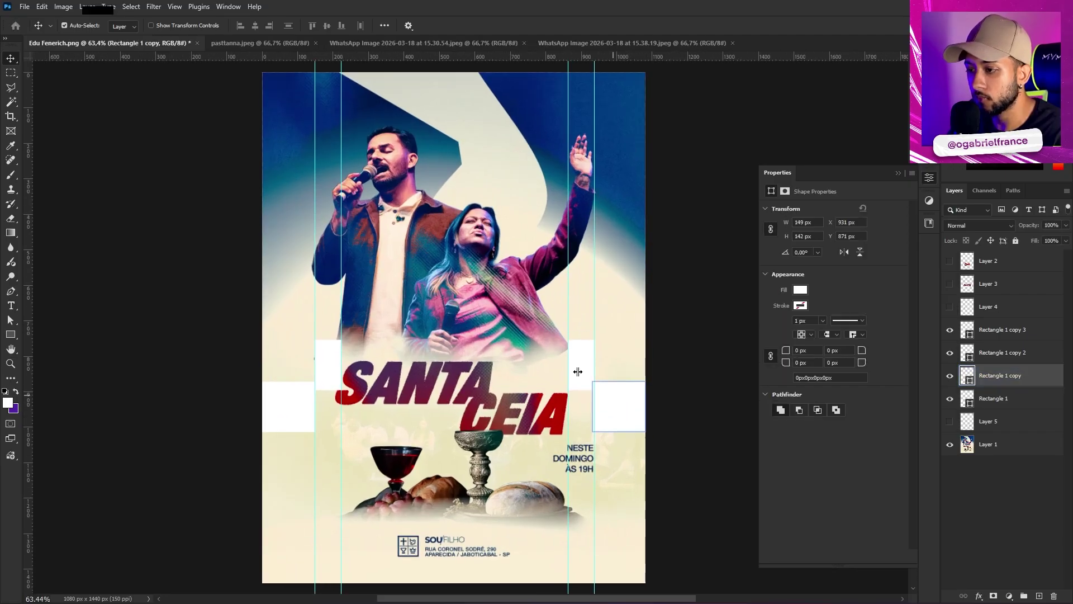
left_click(578, 372, "shift")
left_click(331, 369, "shift")
left_click(299, 401, "shift")
key("Delete")
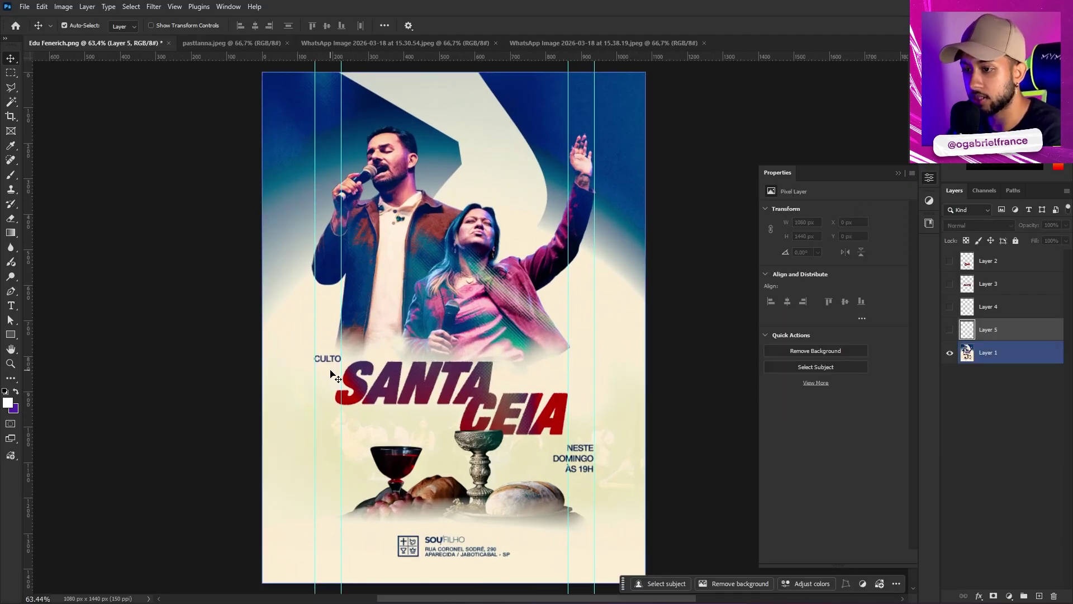
Examine the margins of the title, CULTO and date text against the guides, and clear the guides
scroll(330, 369, "up", 4)
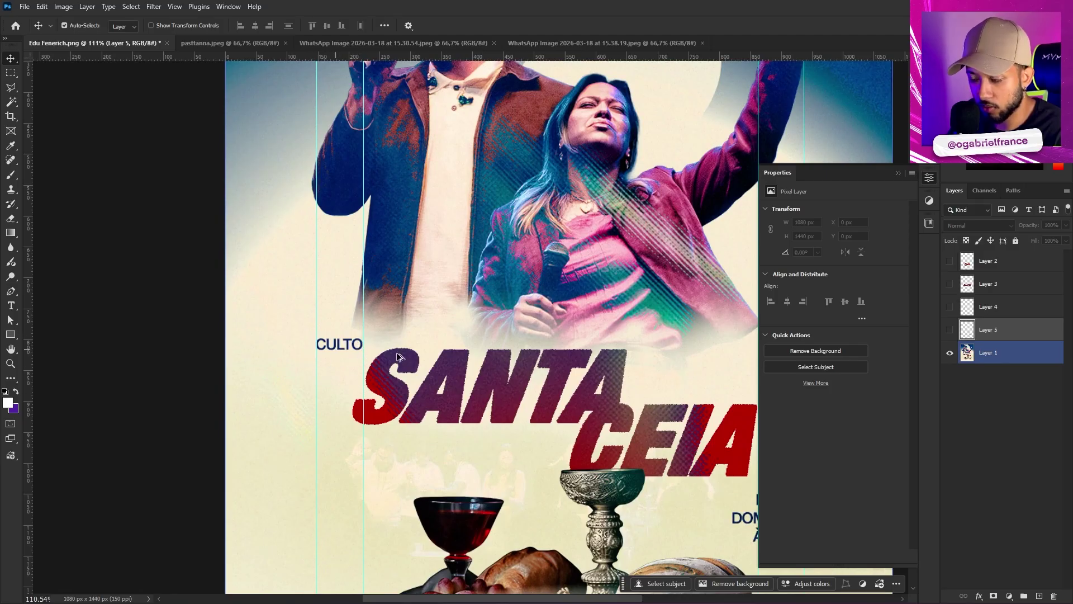
scroll(399, 356, "down", 4)
left_click(898, 173)
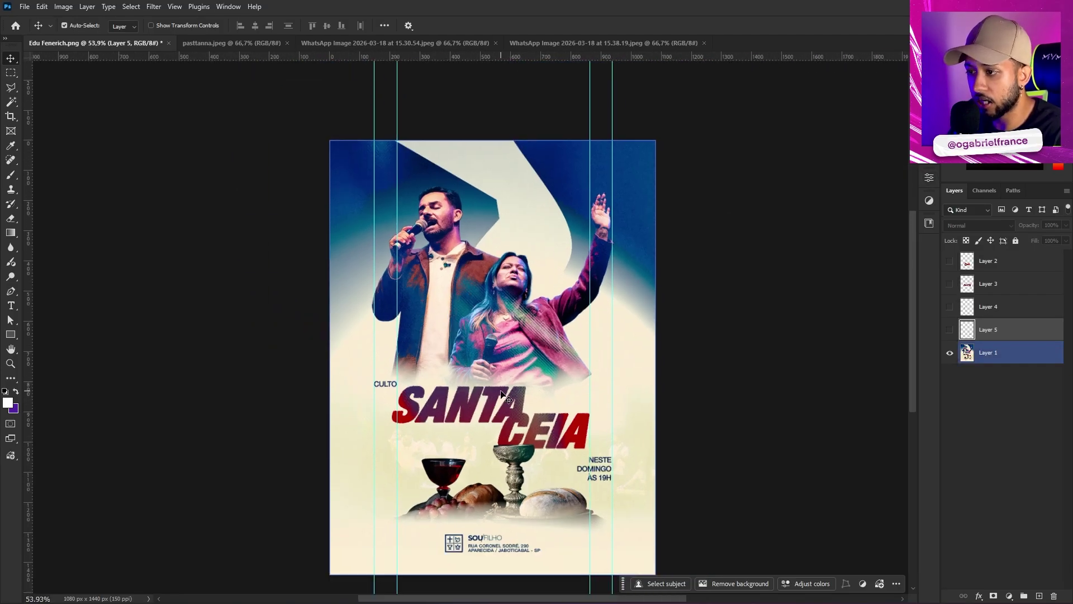
scroll(427, 419, "up", 3)
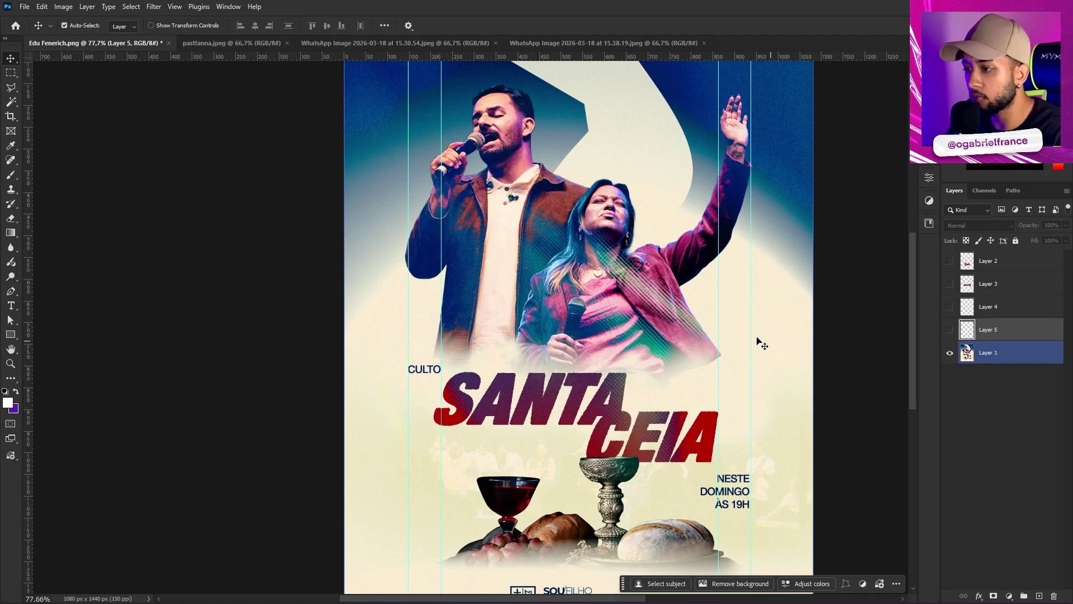
scroll(648, 388, "down", 2)
scroll(633, 375, "up", 2)
scroll(633, 375, "down", 2)
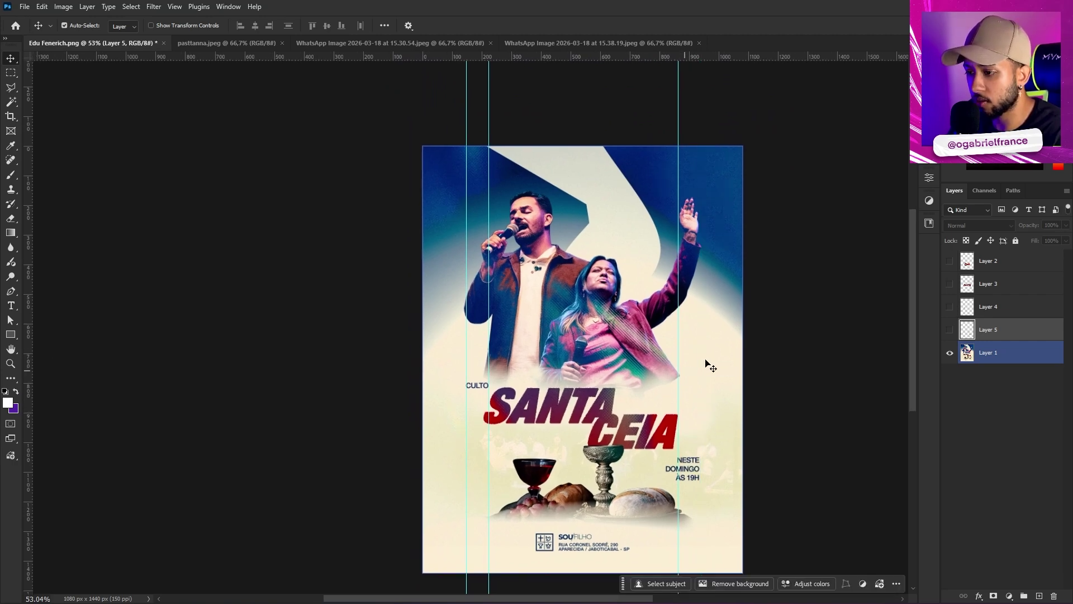
scroll(620, 485, "up", 5)
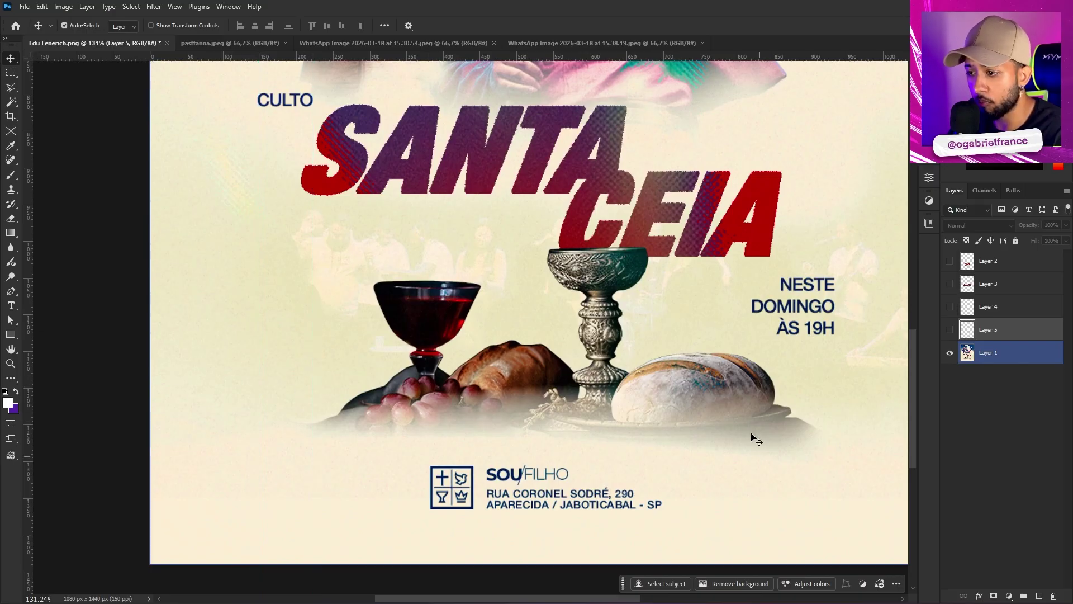
Isolate the footer logo and address on a masked copy of the poster layer, and add an empty layer beneath it
left_click(768, 459)
key("w")
scroll(473, 481, "up", 5)
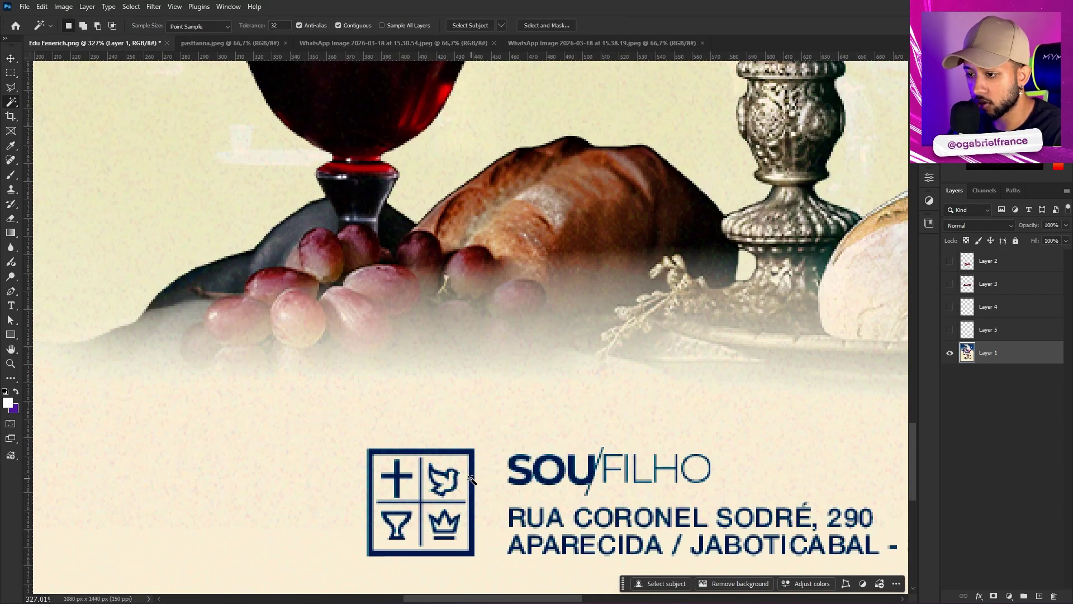
left_click(472, 481)
scroll(474, 481, "down", 2)
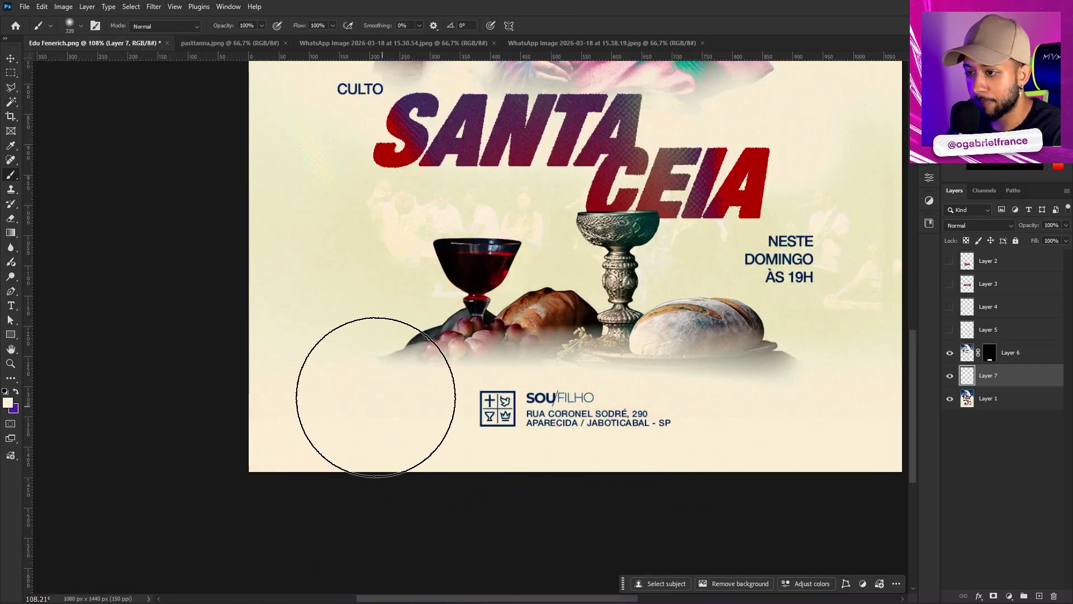
Paint cream with a large soft brush on the empty layer, over the background below the food and around the footer
scroll(424, 394, "up", 5)
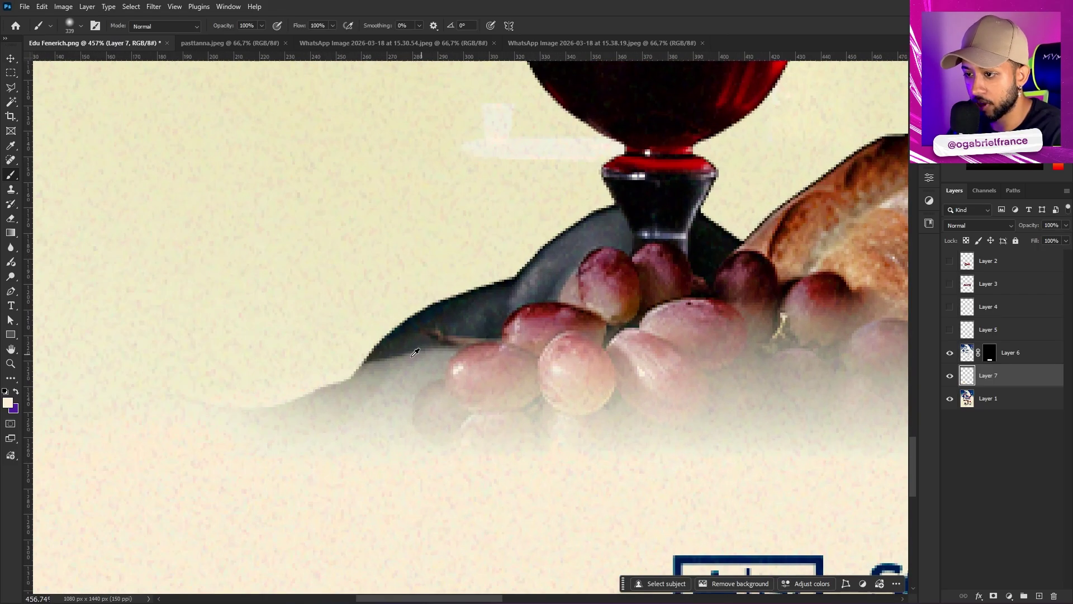
scroll(488, 356, "down", 5)
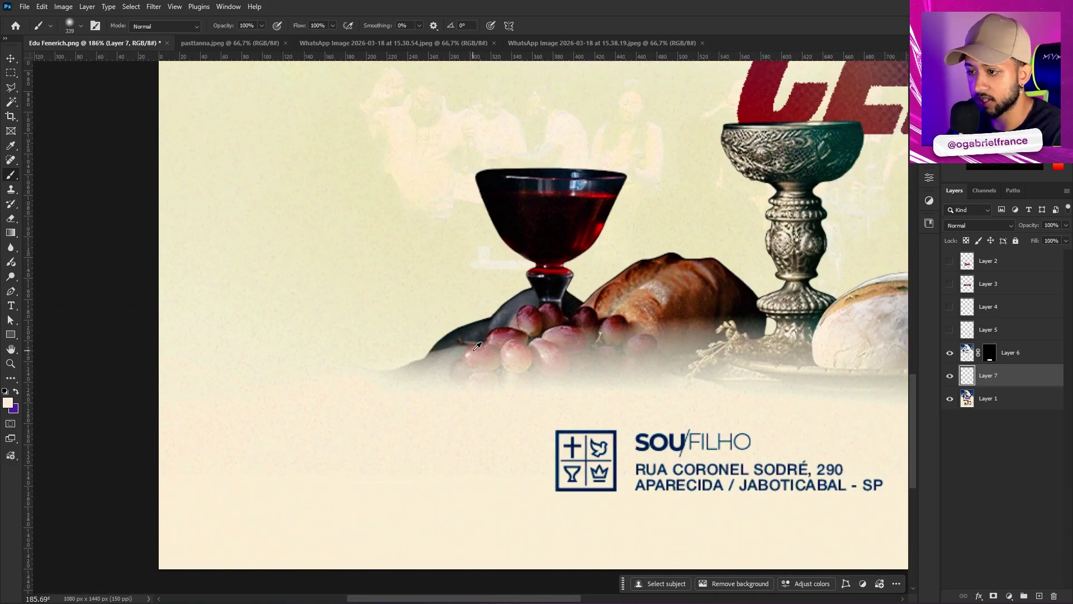
mouse_move(374, 391)
left_mouse_down()
mouse_move(558, 467)
mouse_move(663, 475)
mouse_move(532, 443)
left_mouse_up()
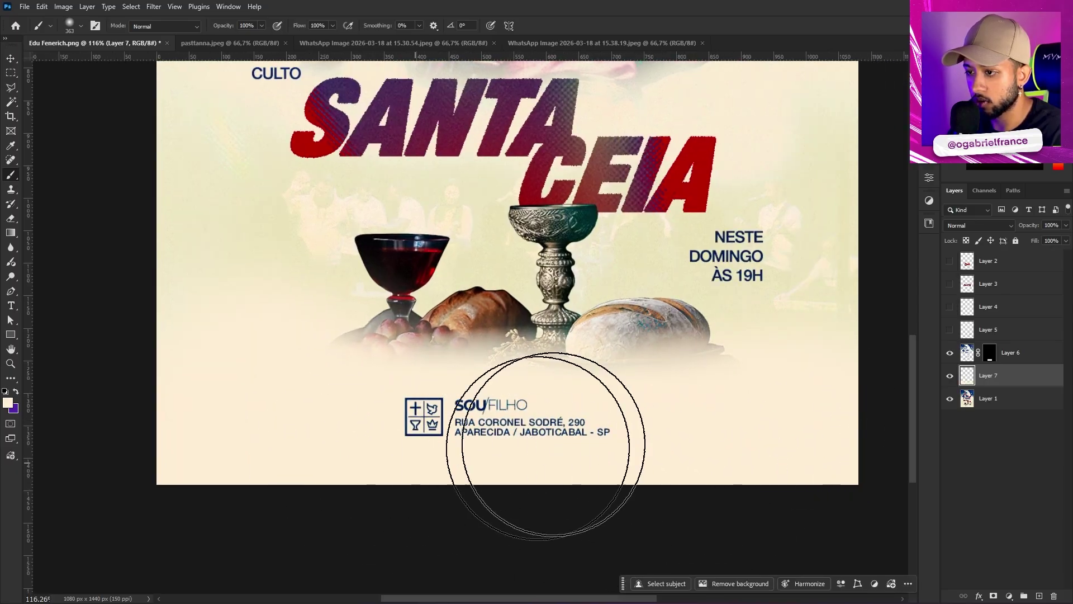
scroll(515, 443, "down", 2)
scroll(508, 400, "up", 2)
scroll(492, 414, "down", 4)
Try nudging the poster artwork slightly left and undo the change
key("v")
scroll(481, 335, "up", 1)
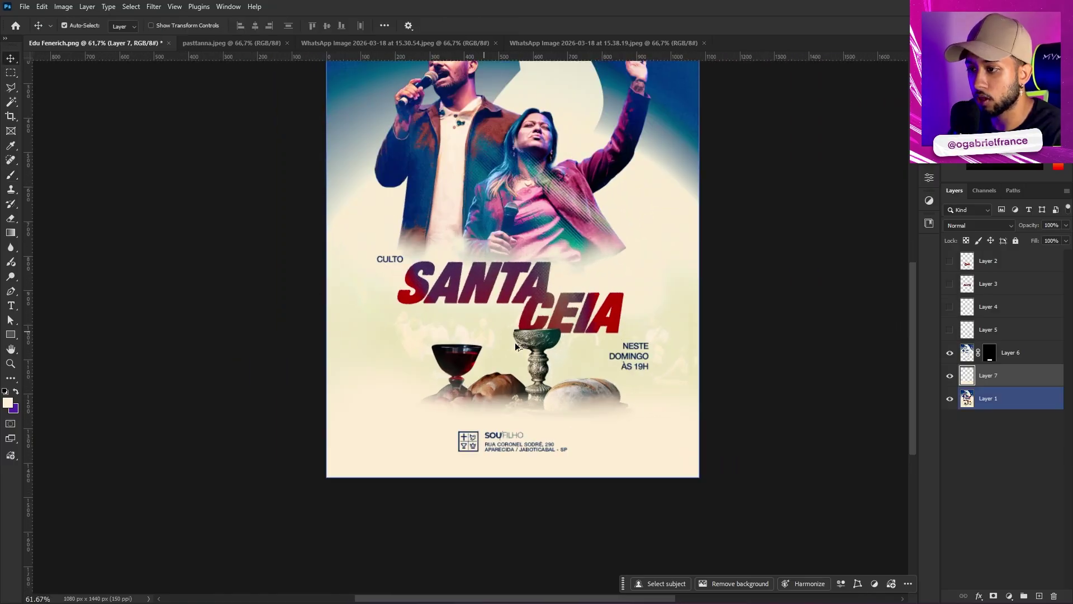
scroll(544, 345, "down", 2)
scroll(506, 390, "up", 3)
left_click_drag(550, 346, 541, 344)
key("ctrl+z")
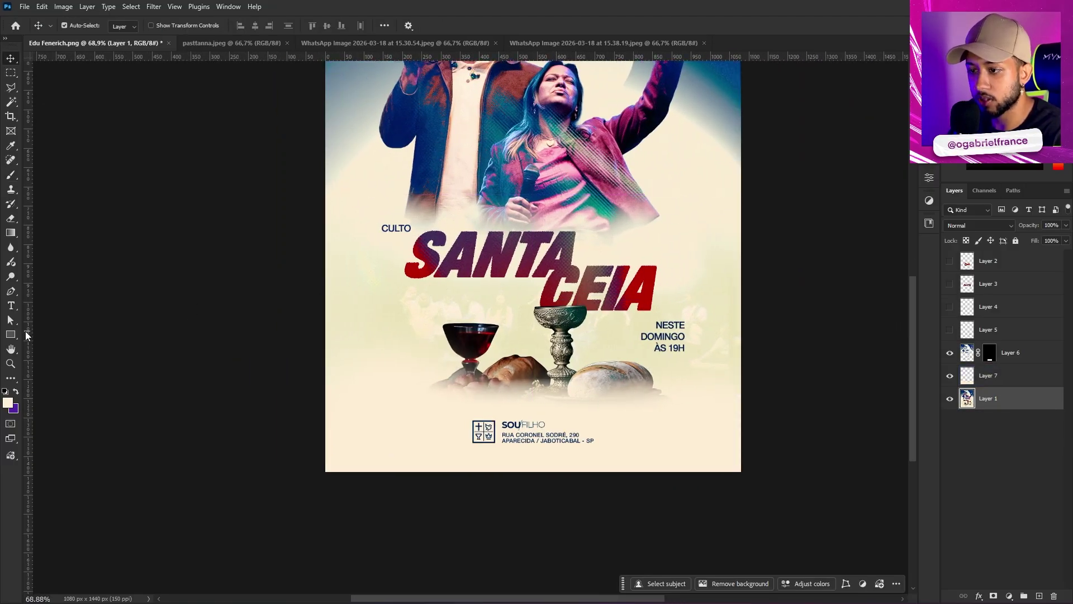
Show the thirds grid and place vertical guides on both third lines and at about 233 and 845 px beside the food group
scroll(27, 335, "down", 2)
key("ctrl")
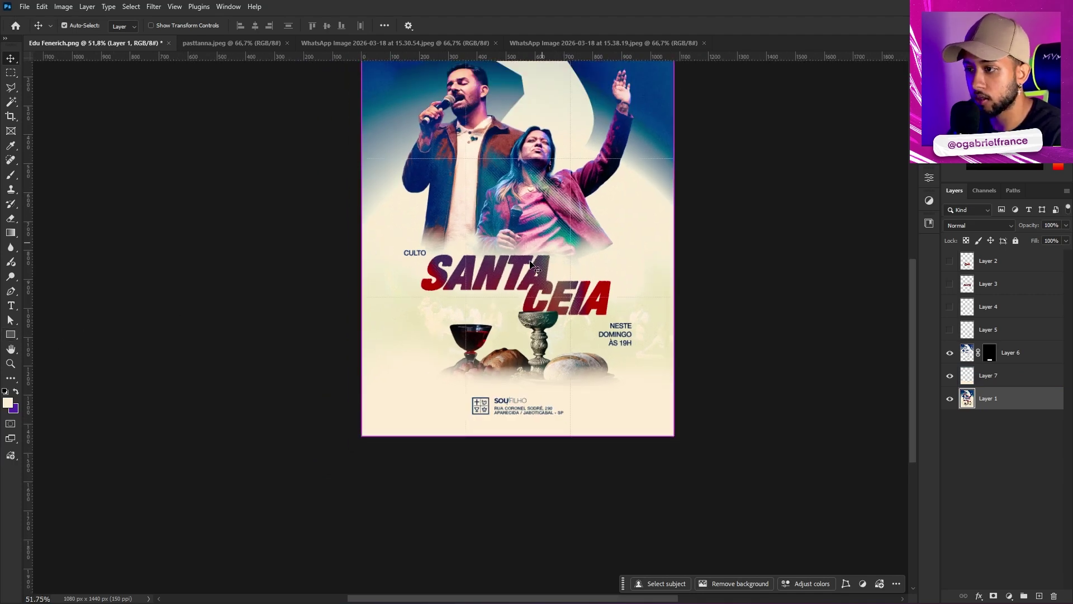
scroll(523, 349, "up", 4)
left_click_drag(30, 382, 395, 355)
left_click_drag(29, 382, 639, 375)
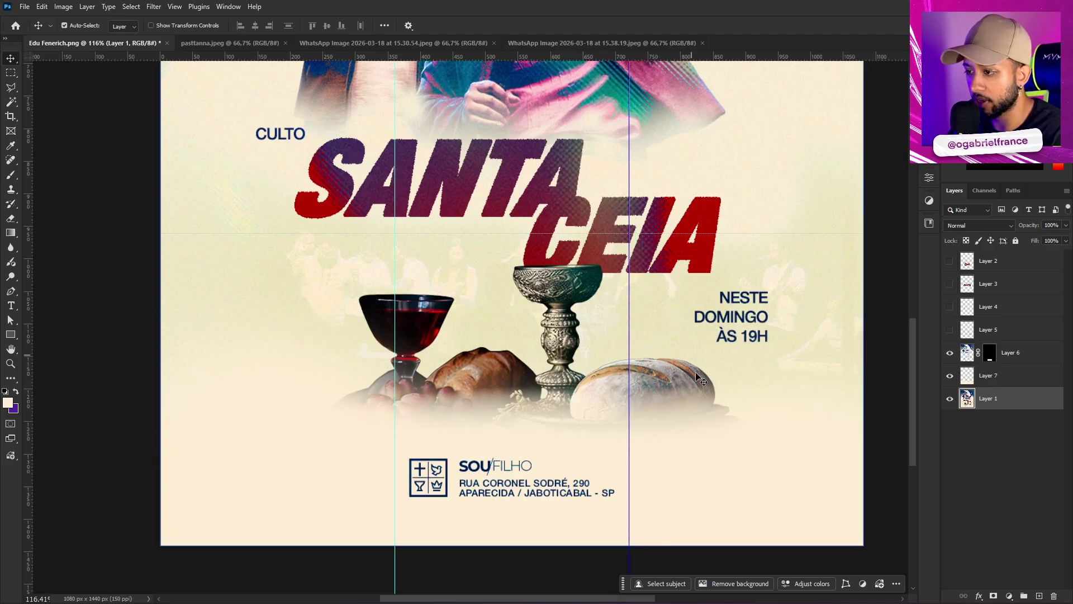
left_click_drag(27, 396, 312, 396)
left_click_drag(31, 434, 711, 368)
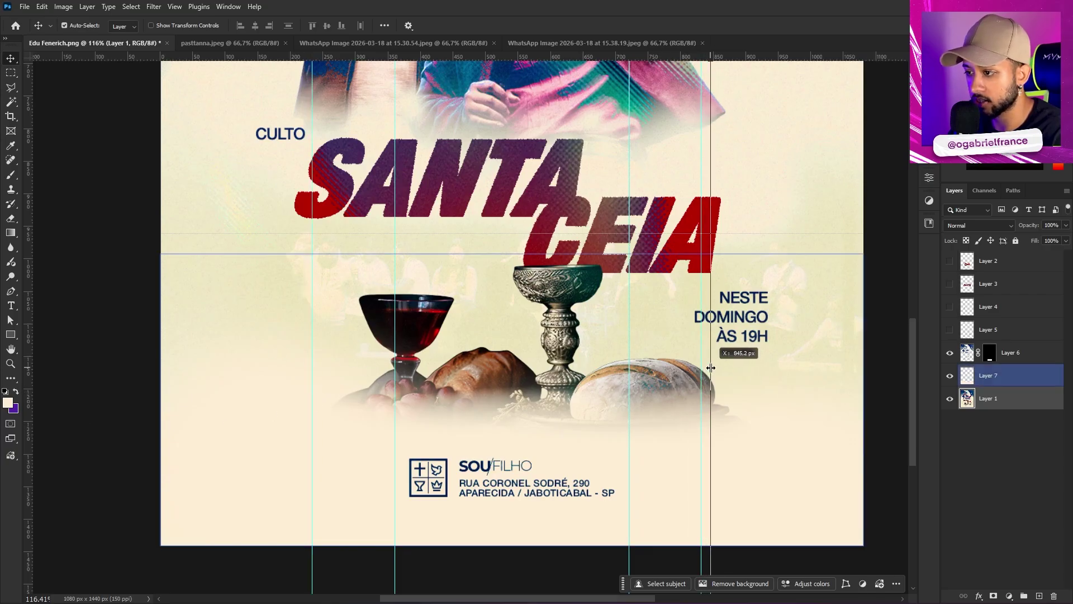
Remove the vertical guides around the food group, leaving only the thirds grid
scroll(615, 414, "down", 2)
left_click(486, 353)
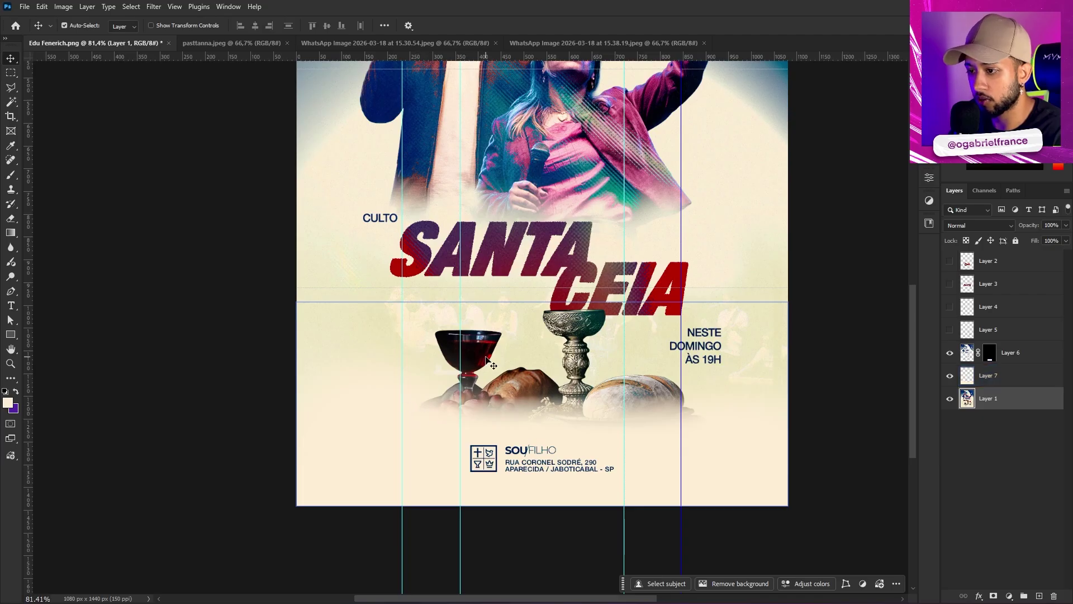
left_click(699, 414)
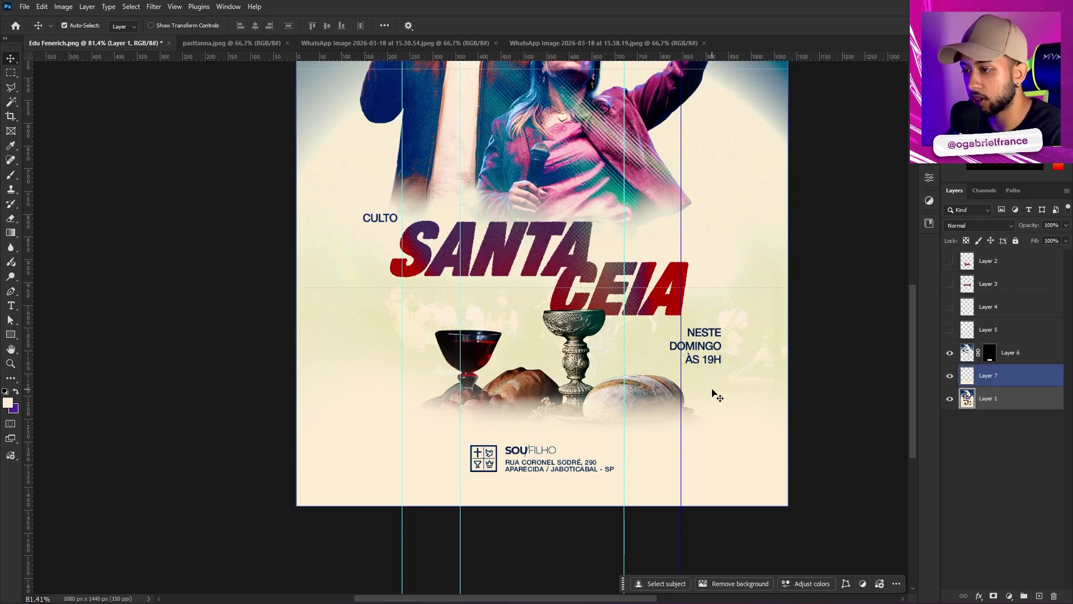
left_click_drag(682, 427, 45, 369)
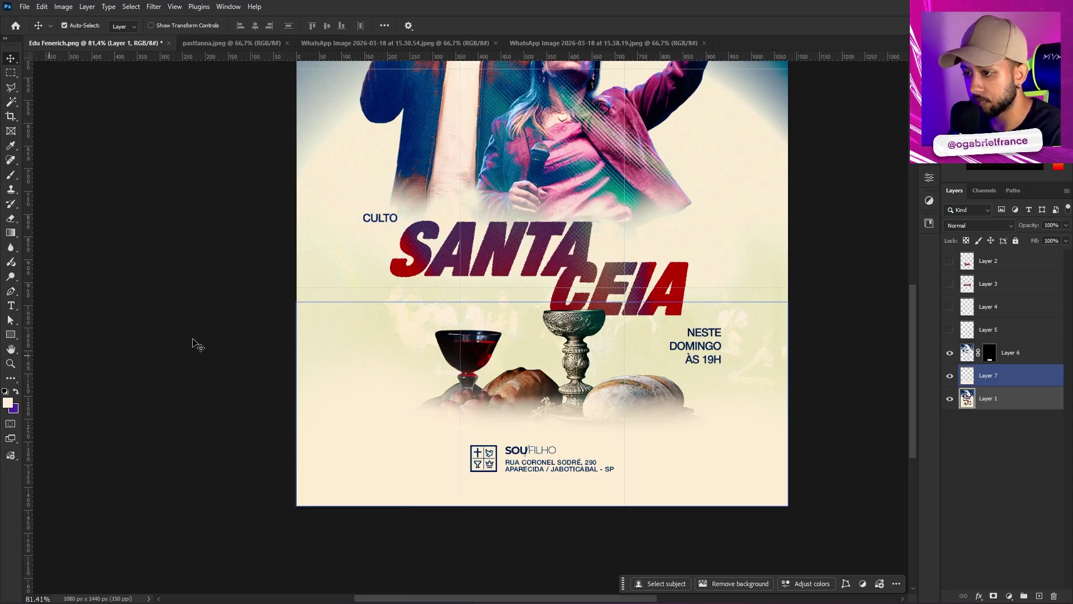
Try copying the cup, chalice and bread area to a new layer and shifting the copy left
scroll(484, 361, "up", 3)
left_click(11, 75)
left_click_drag(360, 457, 762, 286)
key("ctrl+t")
left_click_drag(707, 355, 680, 358)
key("Return")
scroll(591, 386, "down", 3)
scroll(591, 402, "up", 2)
Add a black layer mask to the shifted food copy and reveal the food area through it
key("v")
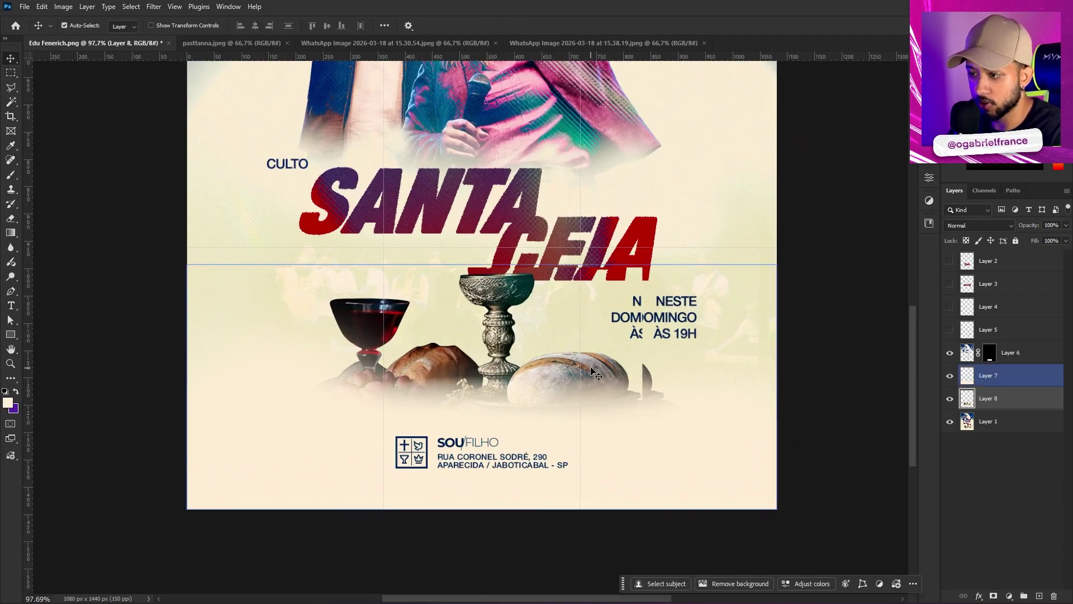
left_click(550, 383)
scroll(552, 381, "up", 3)
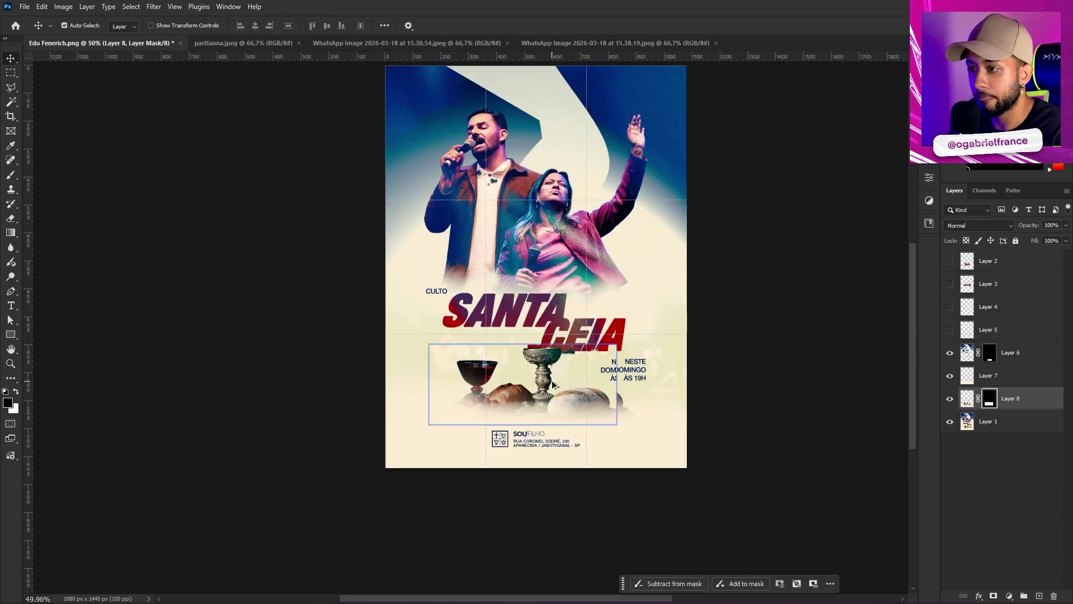
Examine the two singers' faces, cutout edges and diagonal light texture at close range against the poster background
scroll(552, 380, "down", 2)
scroll(515, 242, "up", 10)
scroll(500, 335, "up", 6)
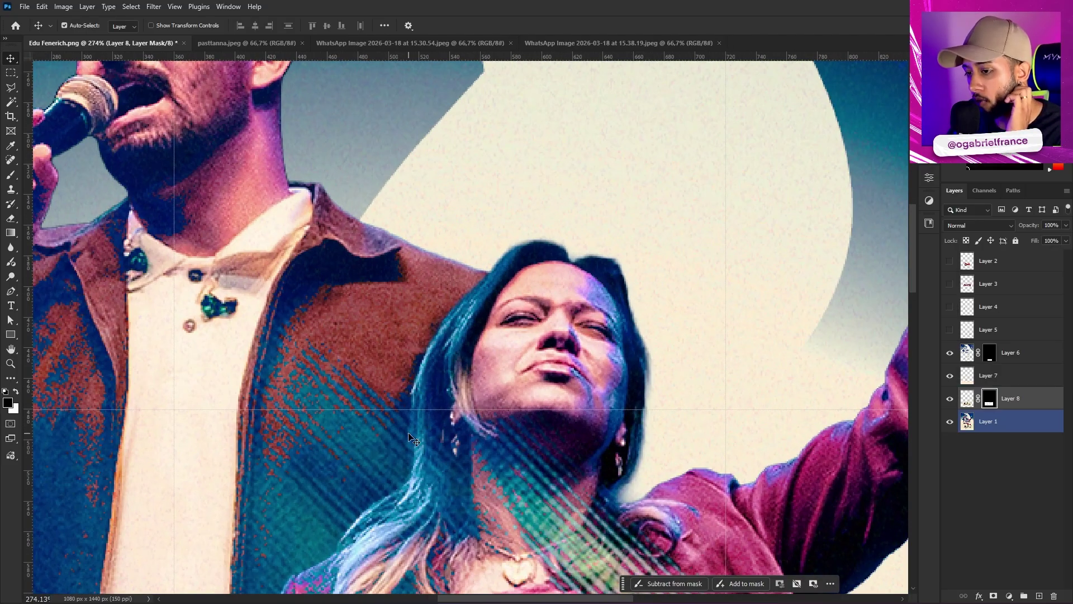
scroll(412, 439, "down", 3)
scroll(497, 364, "up", 3)
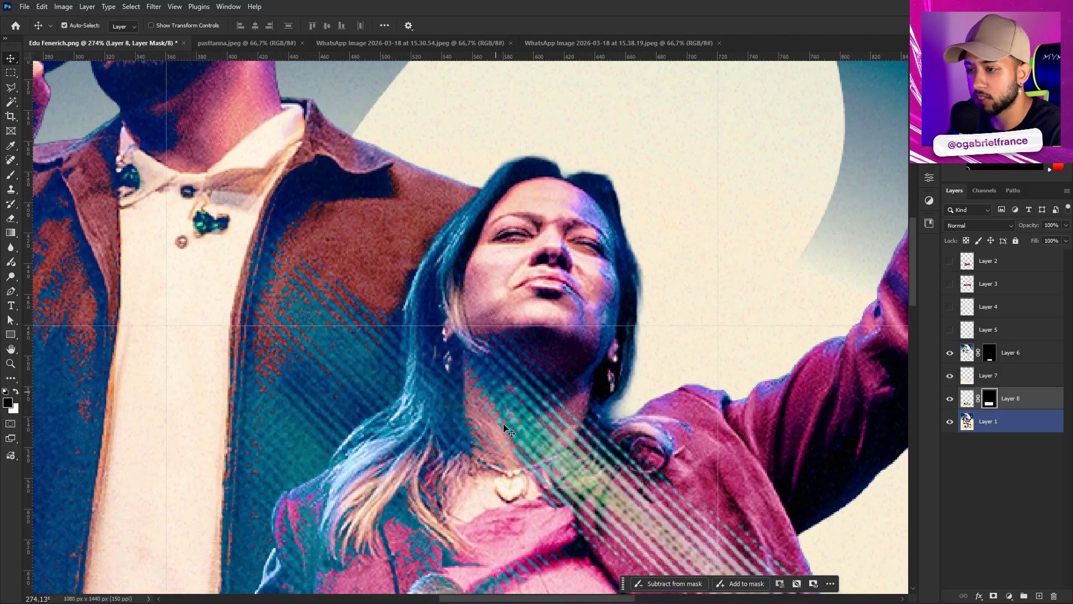
scroll(623, 405, "down", 3)
scroll(460, 382, "up", 3)
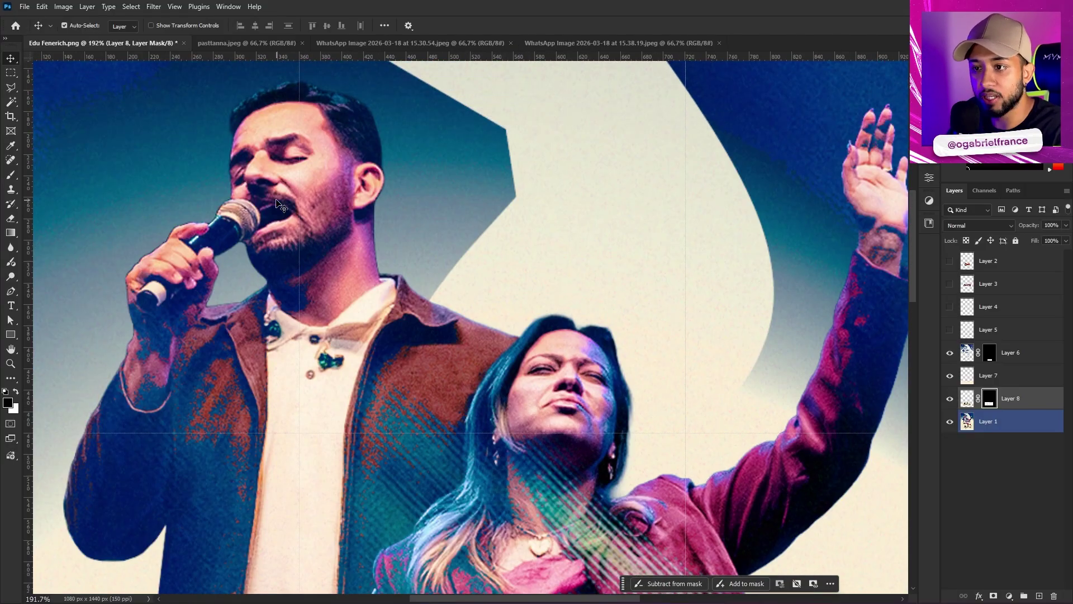
scroll(266, 208, "up", 5)
scroll(265, 209, "down", 3)
left_click_drag(266, 209, 340, 286)
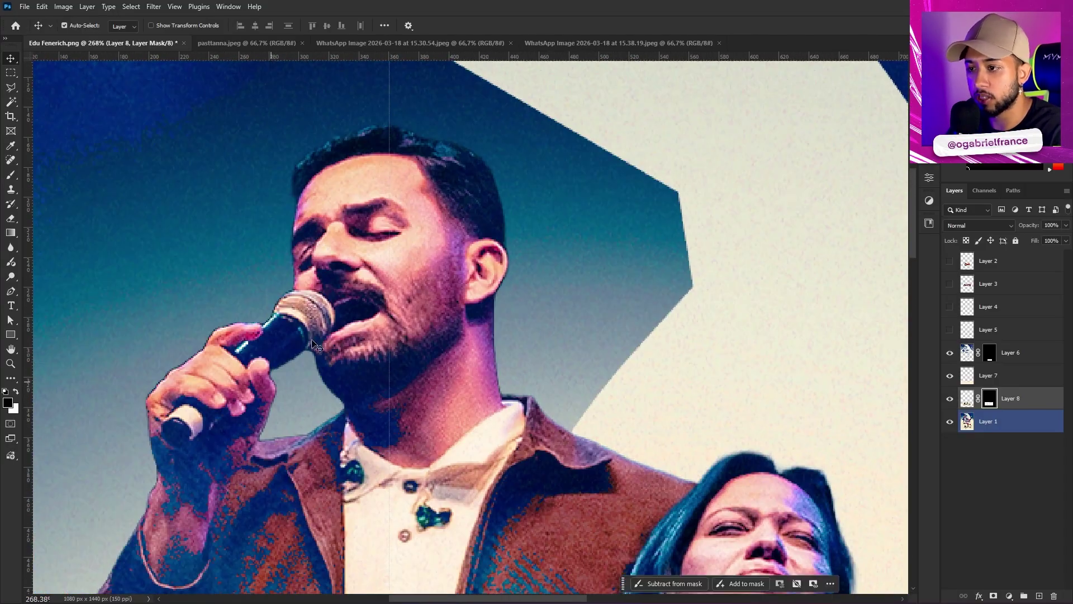
scroll(548, 402, "down", 3)
left_click_drag(682, 464, 447, 305)
scroll(477, 335, "up", 6)
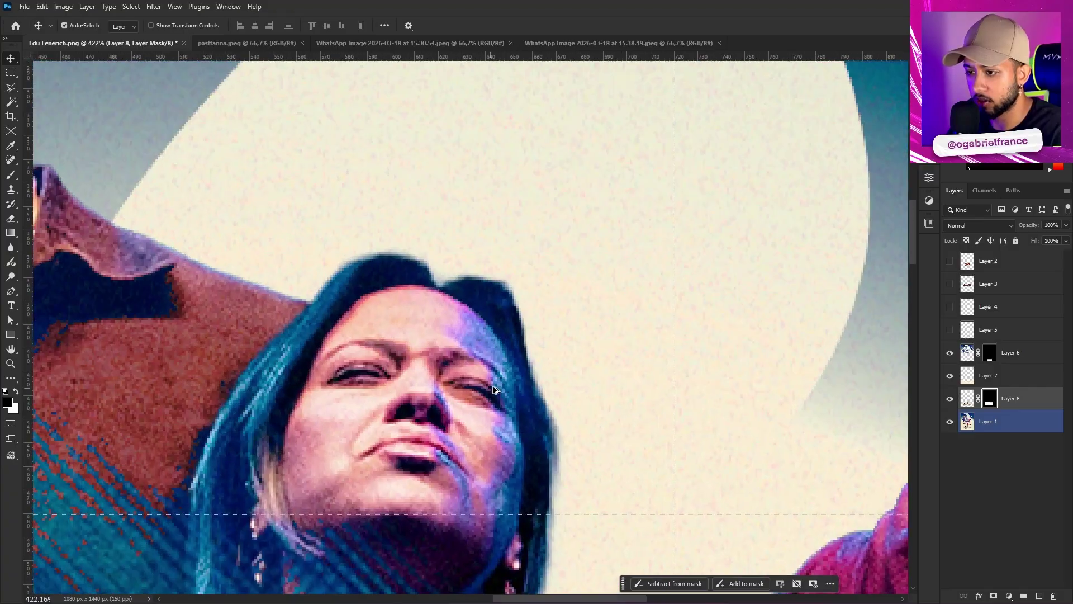
scroll(480, 349, "down", 1)
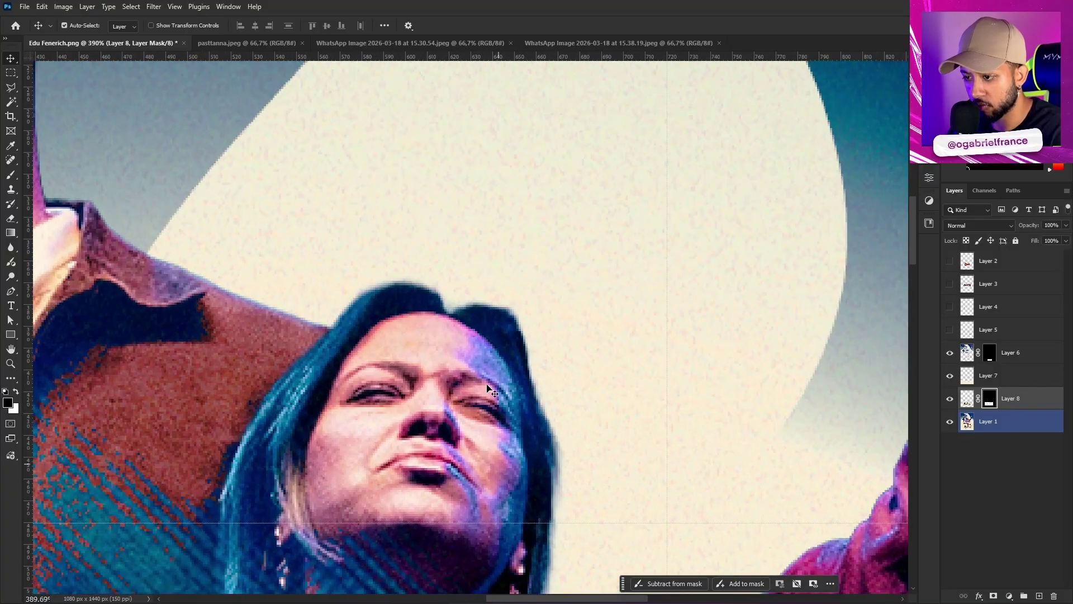
scroll(487, 373, "down", 8)
scroll(564, 398, "up", 5)
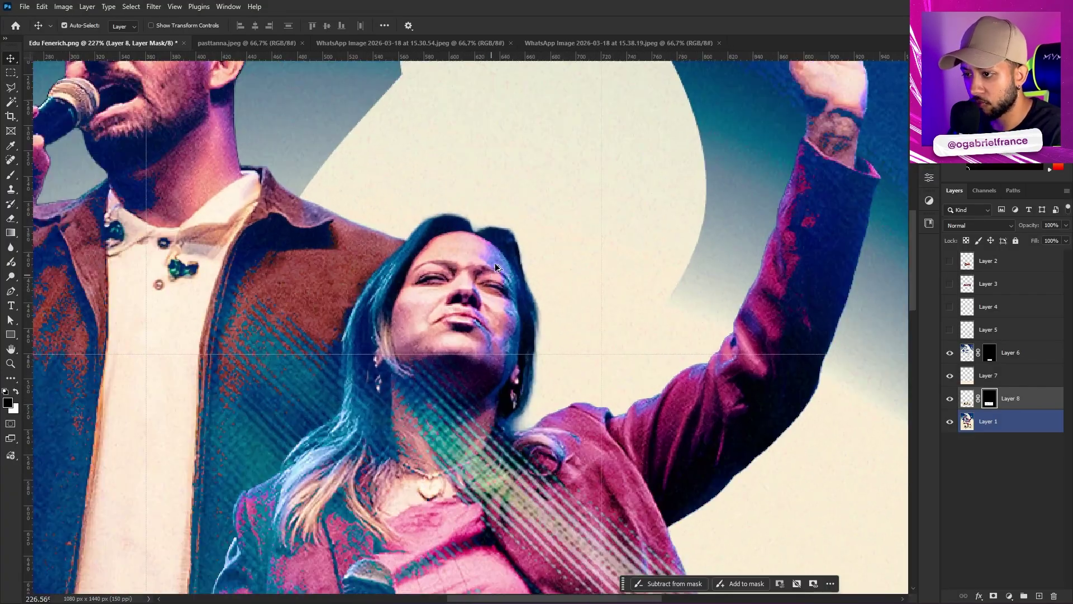
scroll(492, 284, "down", 6)
scroll(540, 358, "up", 3)
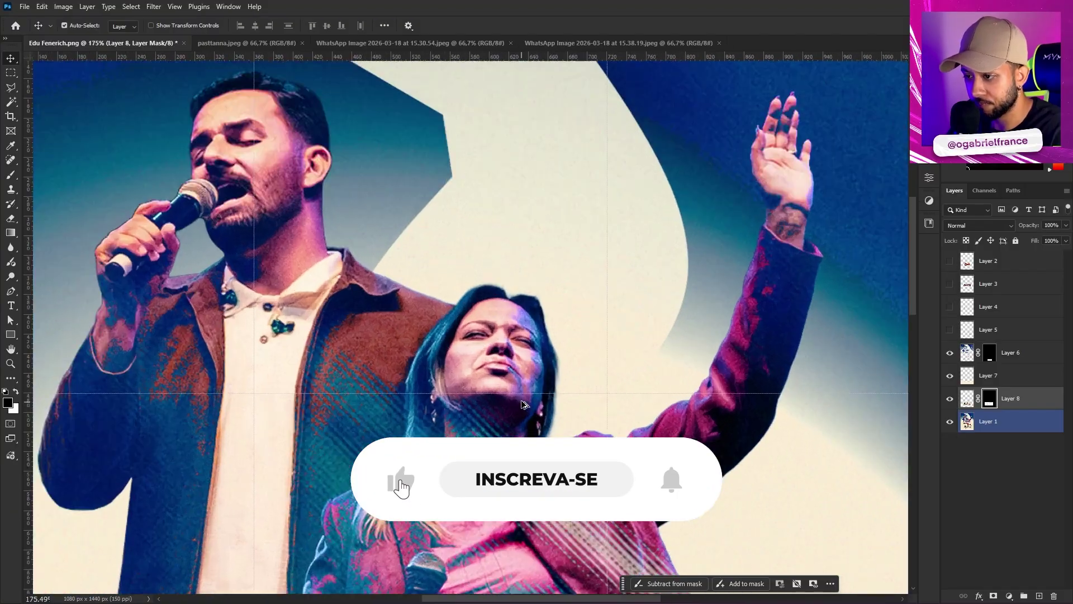
scroll(540, 357, "down", 3)
scroll(698, 276, "up", 5)
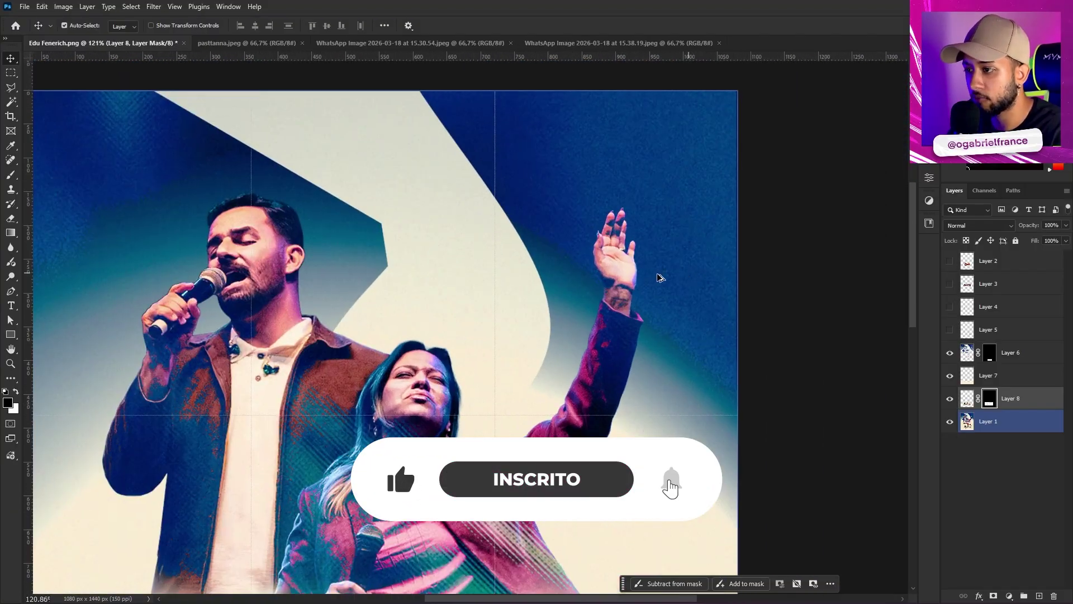
scroll(699, 277, "down", 4)
scroll(497, 415, "down", 4)
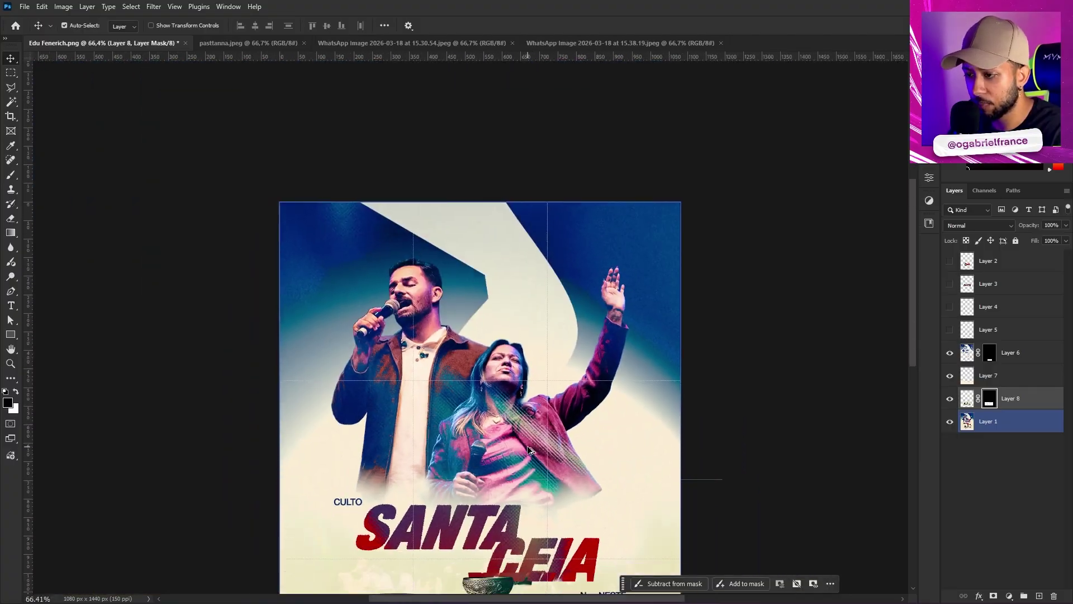
Undo the mask and the shifted copy of the food group
key("ctrl+z")
key("ctrl+z")
key("ctrl+z")
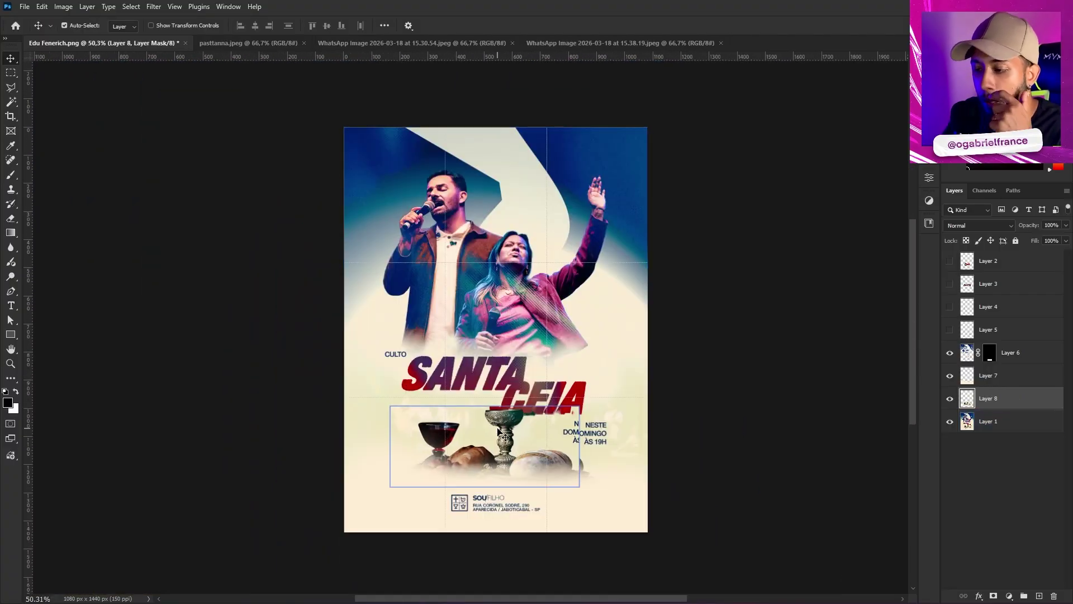
key("ctrl+0")
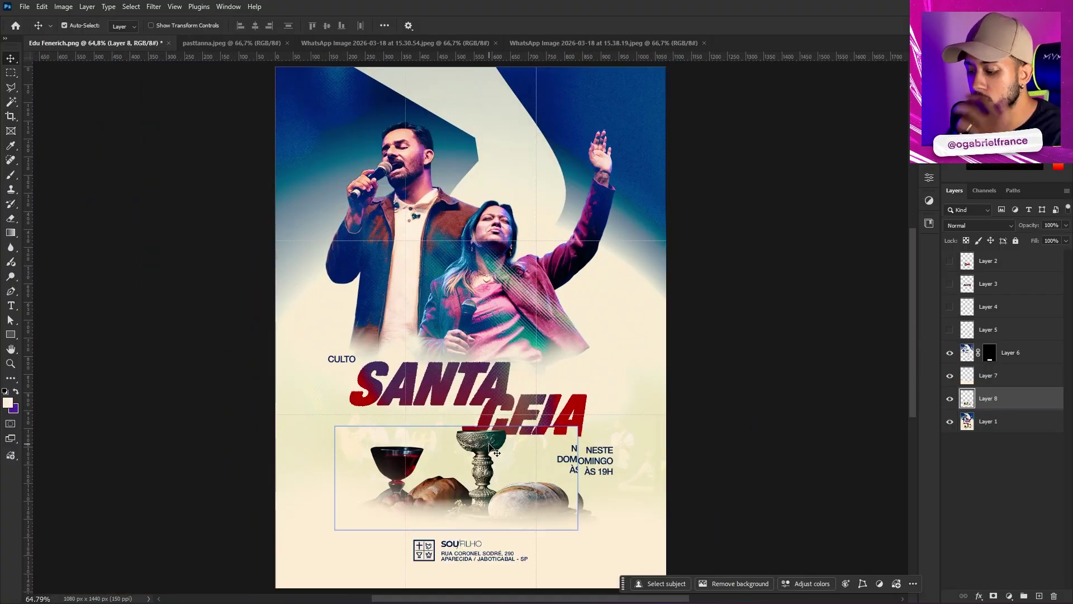
key("ctrl+z")
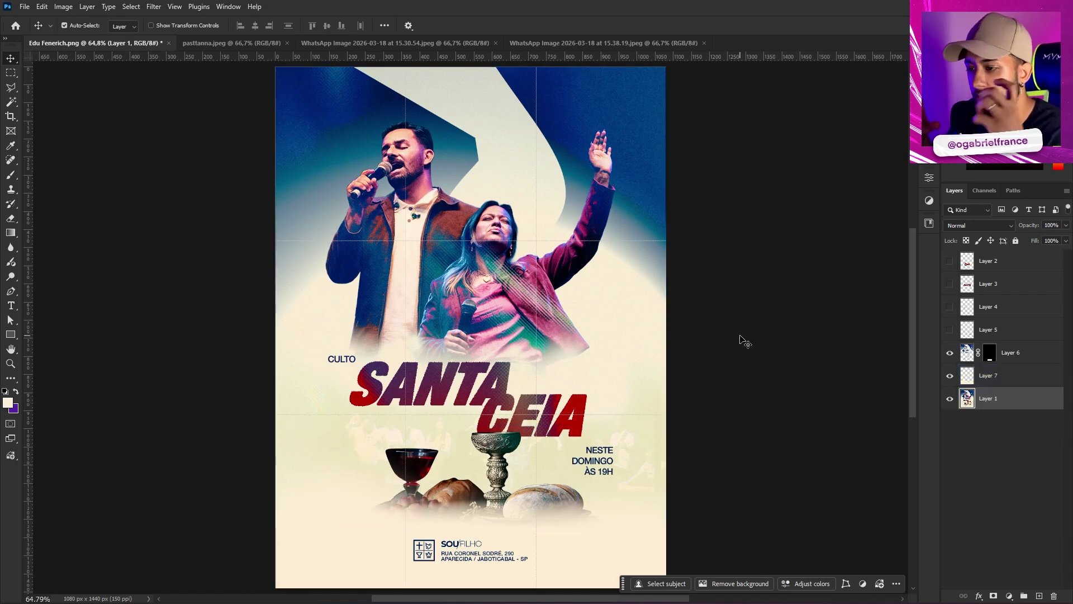
Close the Santa Ceia poster and switch to pasttanna.jpeg
scroll(586, 439, "up", 1)
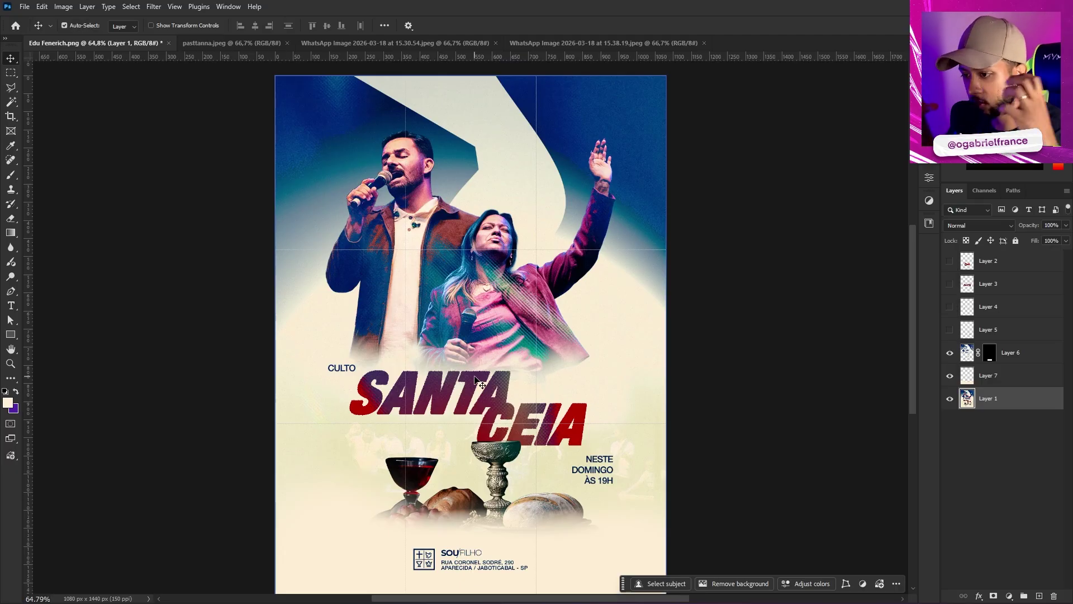
left_click(506, 505)
left_click(562, 485)
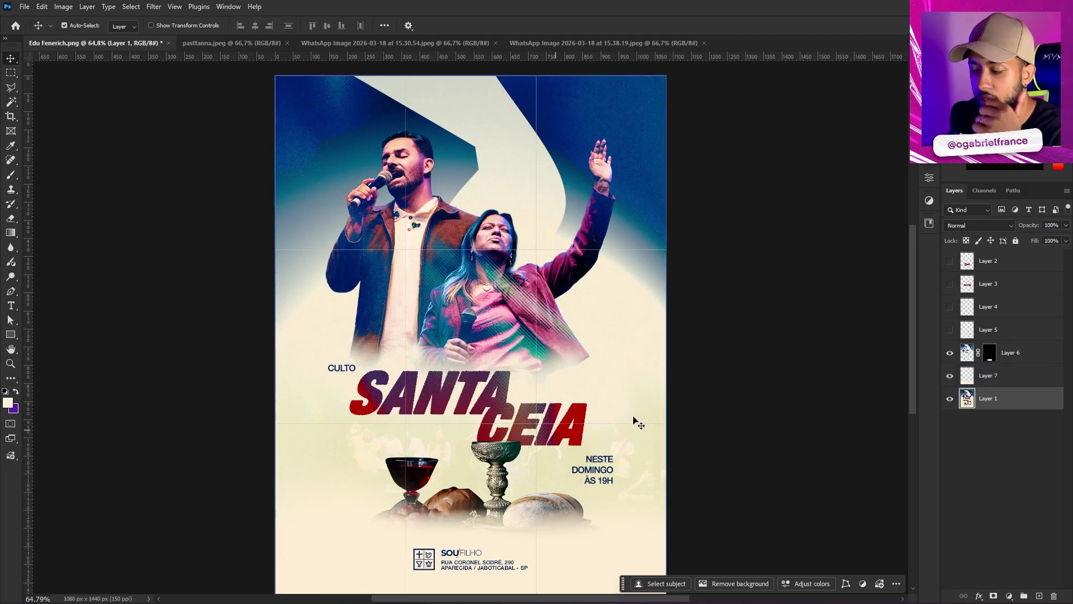
scroll(666, 443, "down", 1)
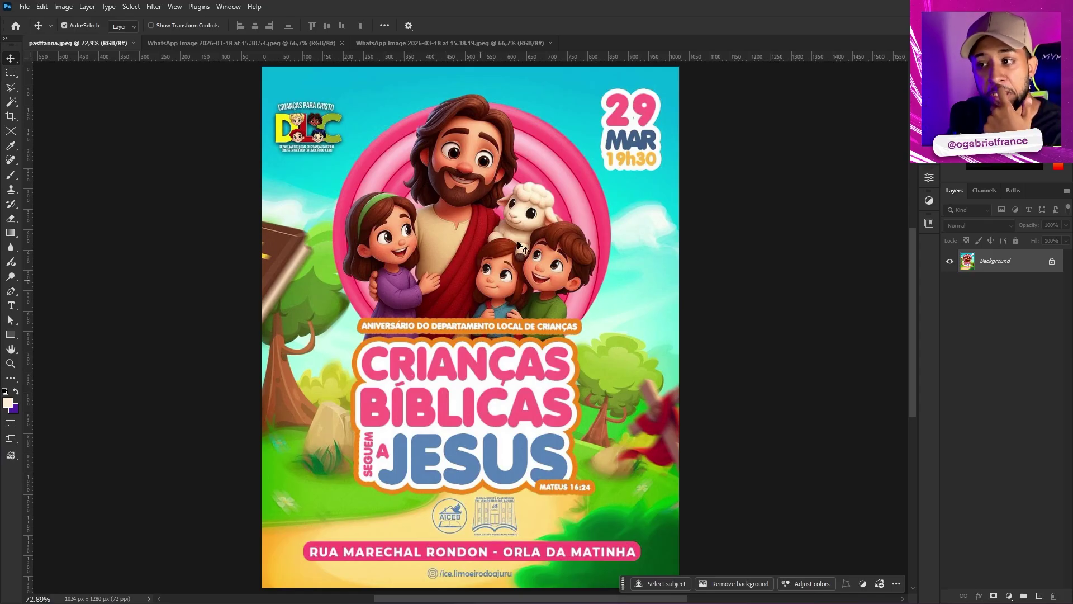
Examine the DLC logo, the Jesus and children illustration and the left-hand scenery of the poster at close range
scroll(388, 118, "up", 5)
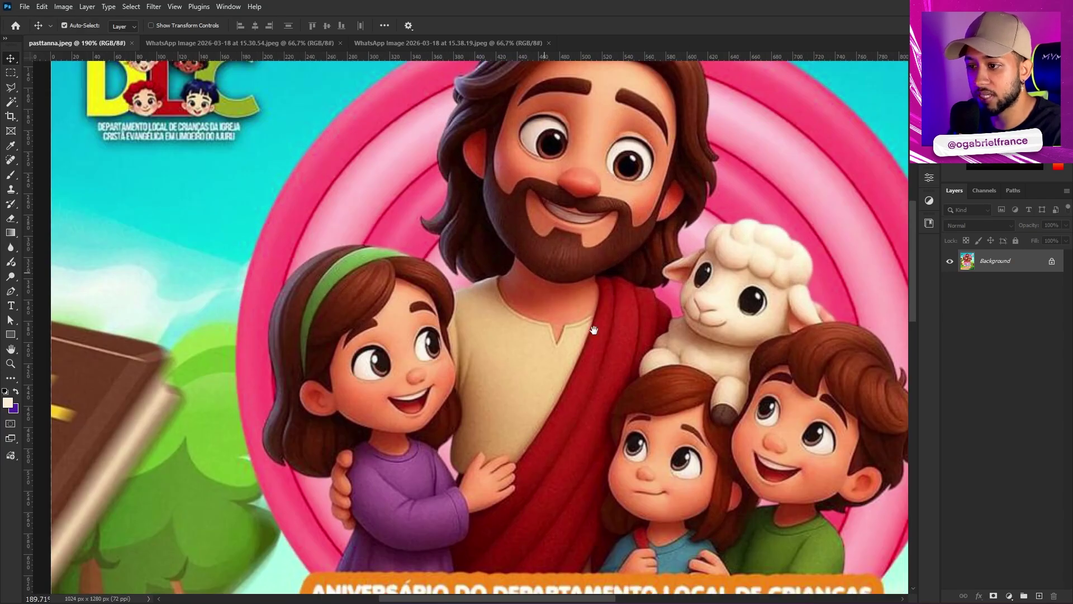
left_click_drag(594, 330, 682, 431)
scroll(266, 382, "up", 2)
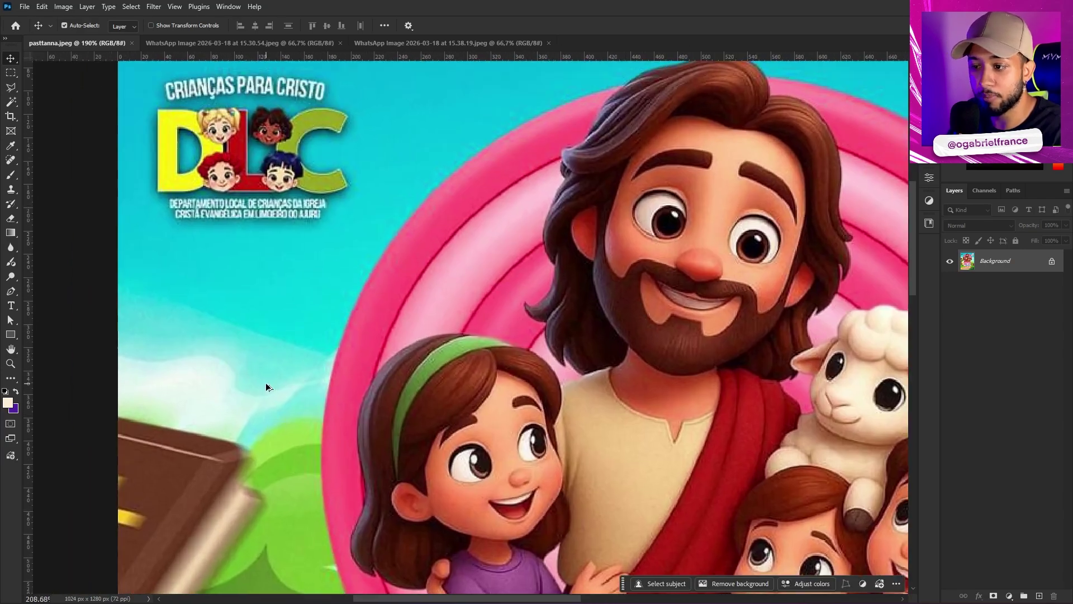
scroll(358, 240, "down", 1)
left_click_drag(454, 114, 345, 255)
scroll(591, 146, "down", 9)
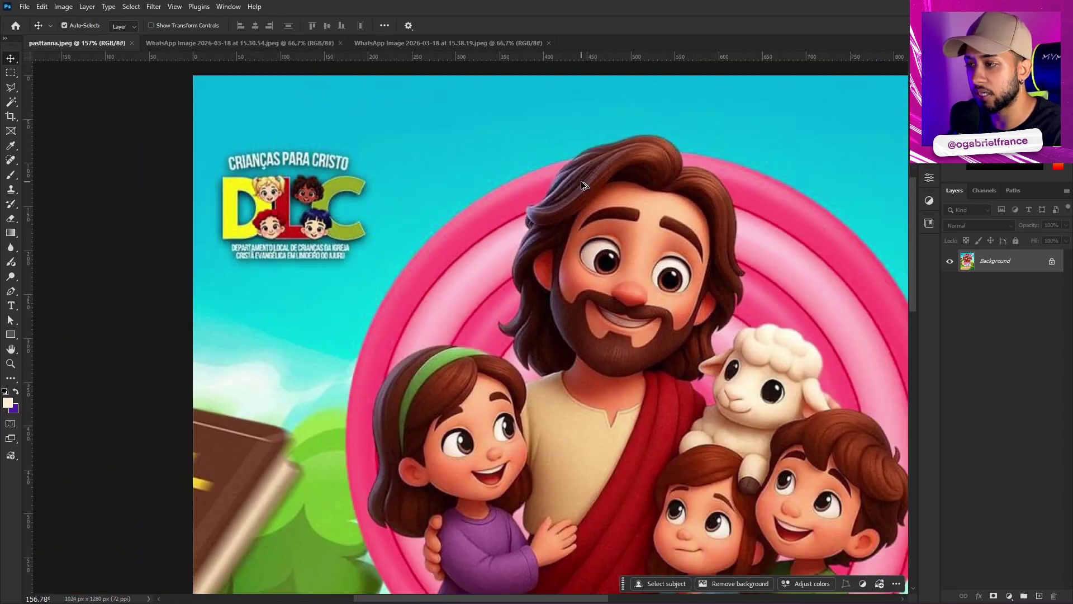
left_click_drag(367, 431, 346, 226)
scroll(377, 367, "up", 5)
scroll(375, 362, "up", 4)
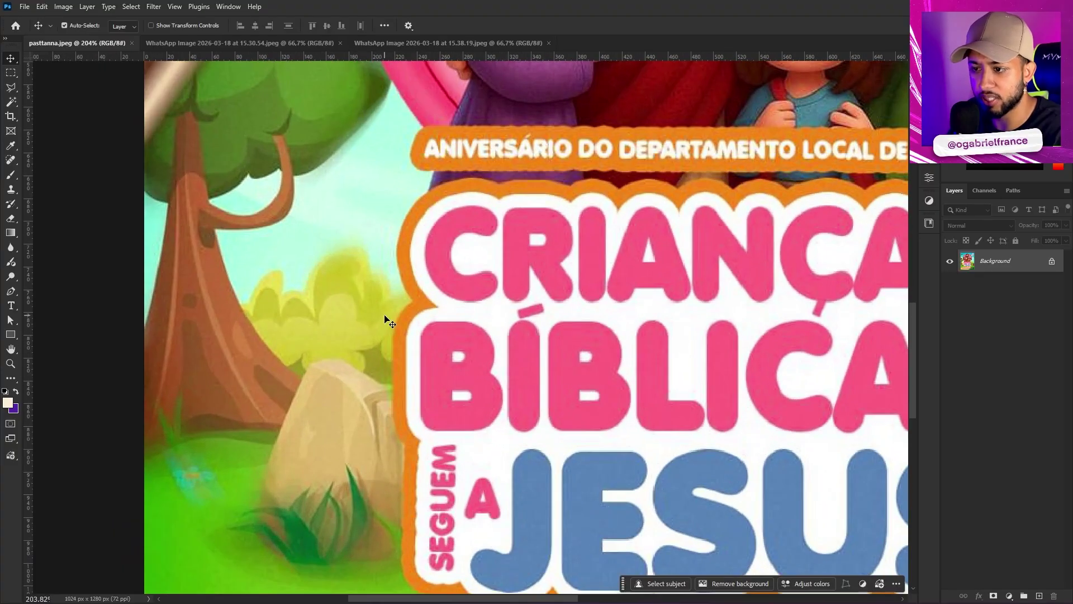
Examine the Crianças Bíblicas title lettering, the church logos, the address strip and the scenery around them up close
scroll(385, 316, "down", 5)
scroll(378, 322, "down", 6)
scroll(516, 431, "up", 2)
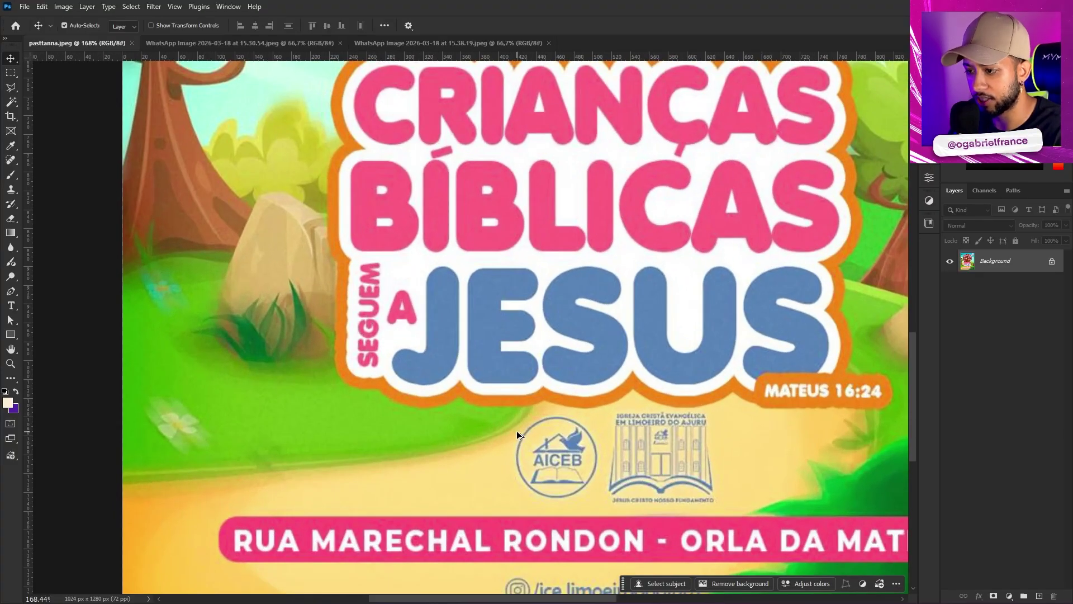
scroll(531, 416, "down", 5)
scroll(582, 327, "up", 6)
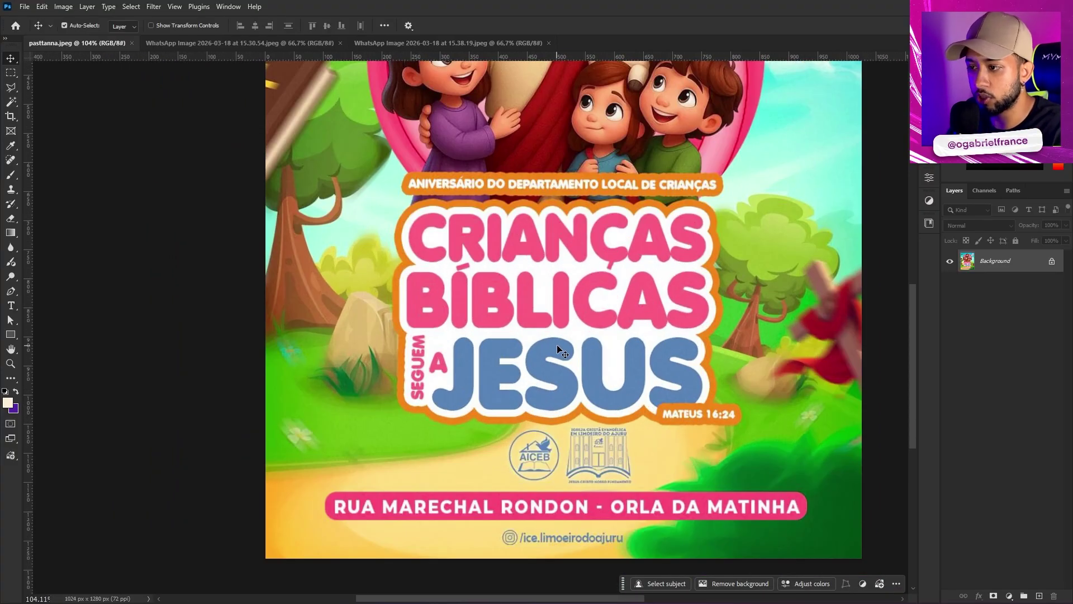
scroll(581, 326, "down", 1)
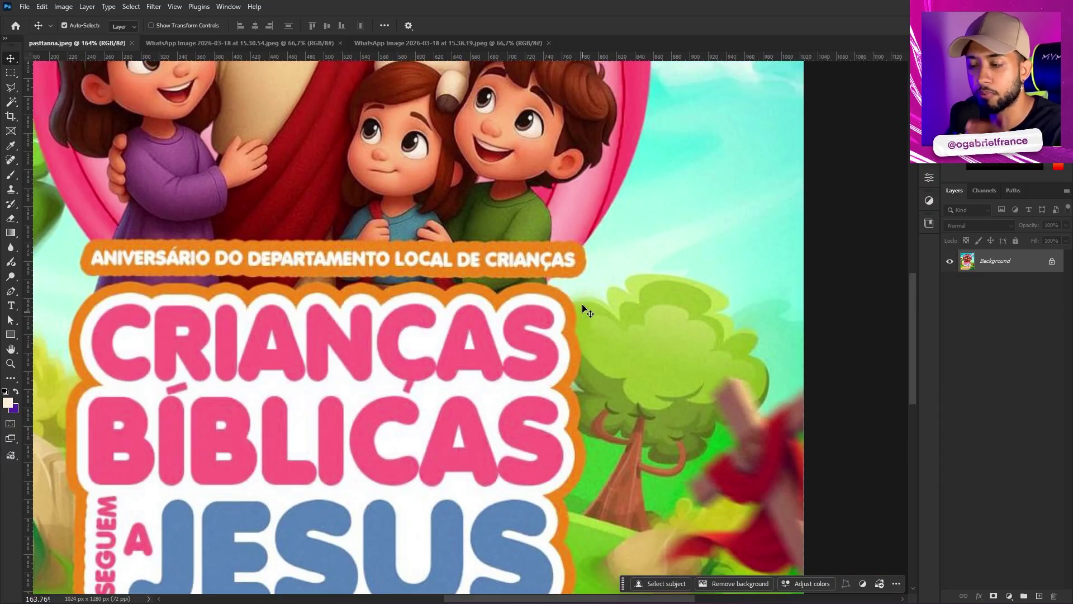
scroll(581, 319, "down", 4)
scroll(604, 265, "up", 7)
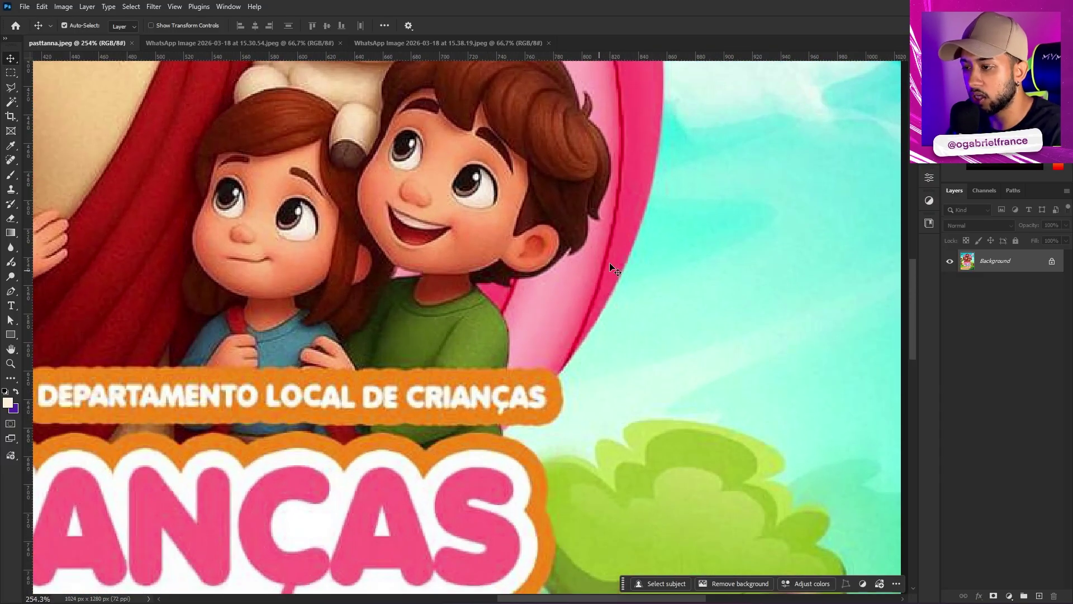
Inspect the date and time block and the title's edges up close, finishing with the whole poster in view
left_click_drag(659, 193, 525, 498)
left_click_drag(486, 207, 545, 385)
scroll(486, 288, "down", 5)
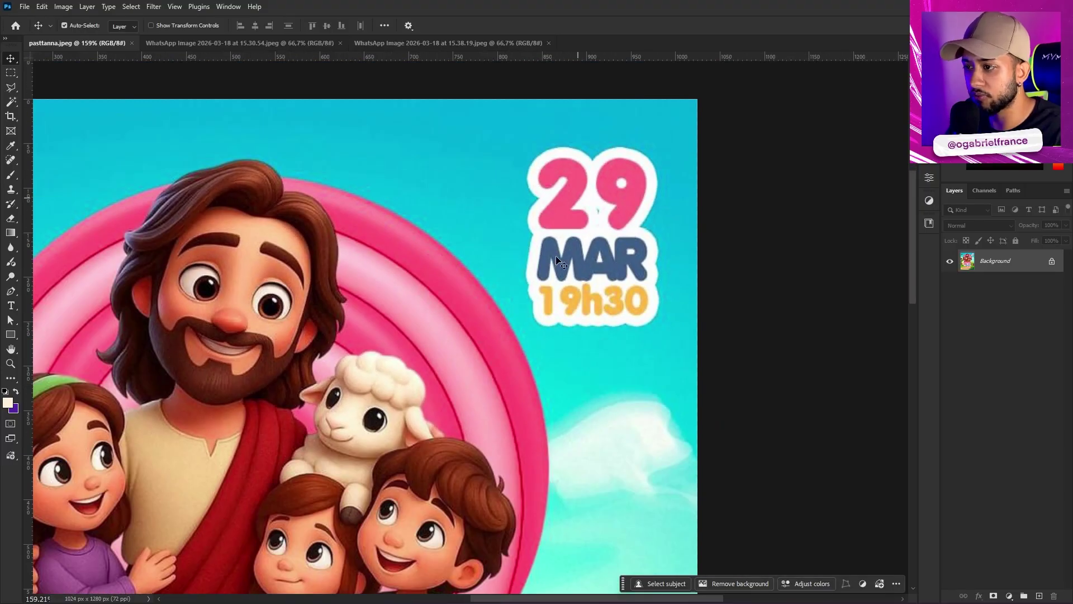
scroll(535, 307, "down", 4)
scroll(562, 378, "up", 8)
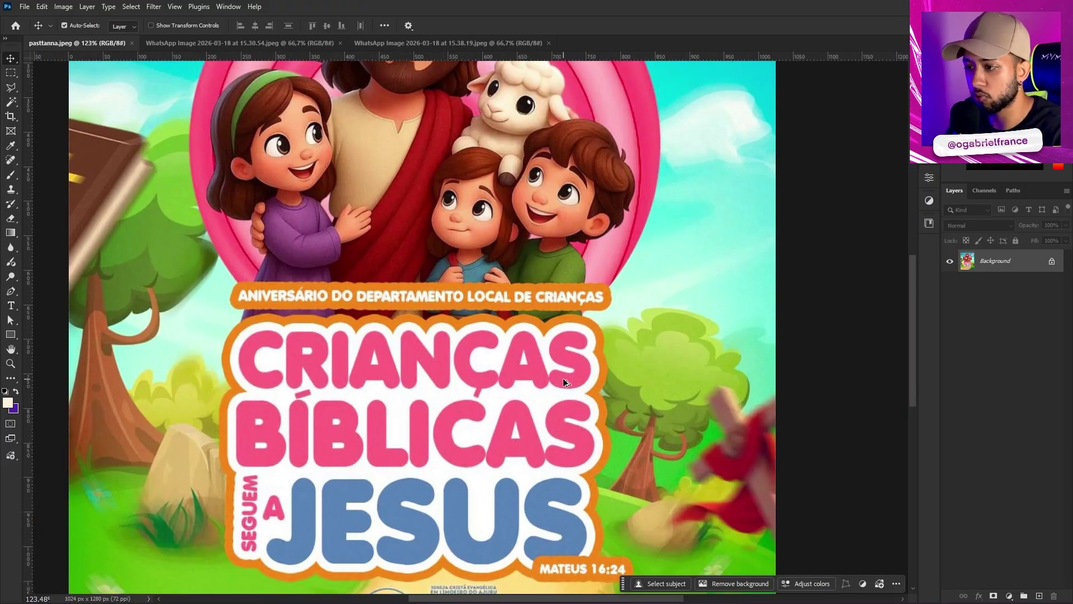
scroll(498, 287, "down", 4)
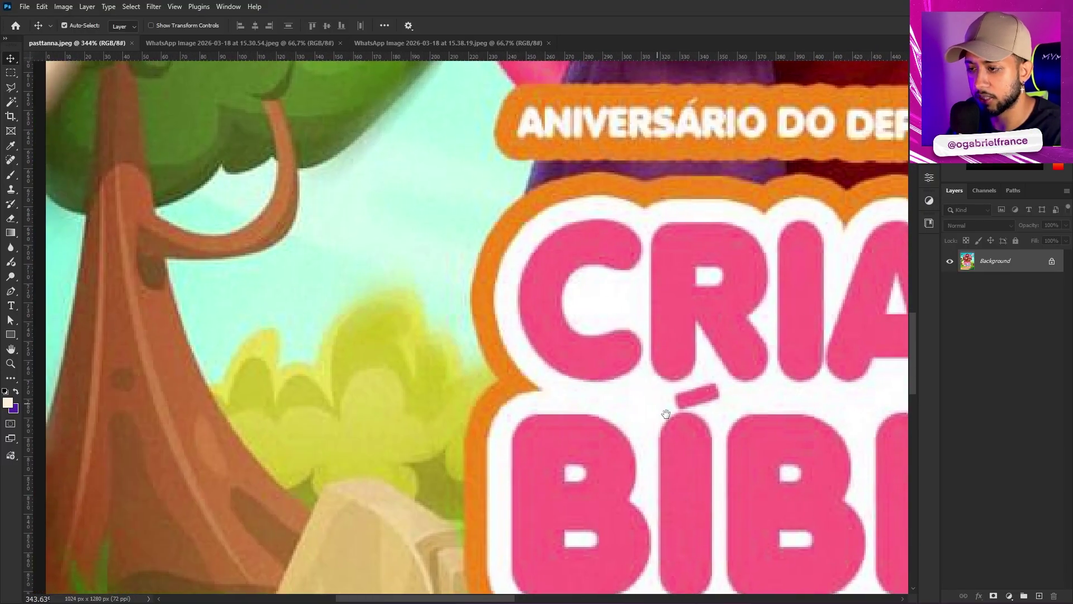
scroll(663, 412, "down", 3)
left_click_drag(722, 388, 587, 353)
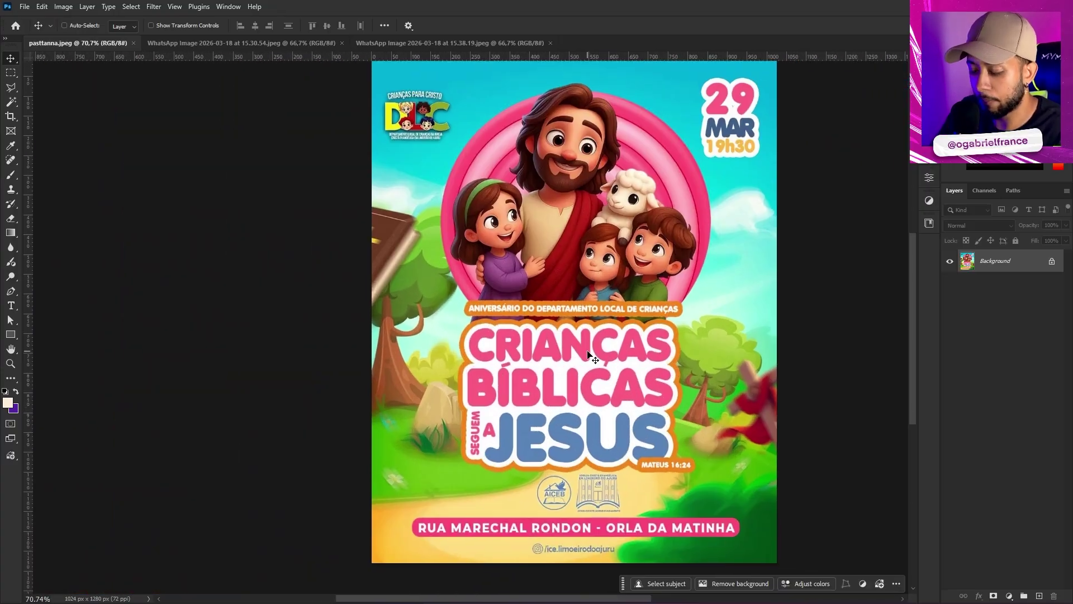
key("ctrl+0")
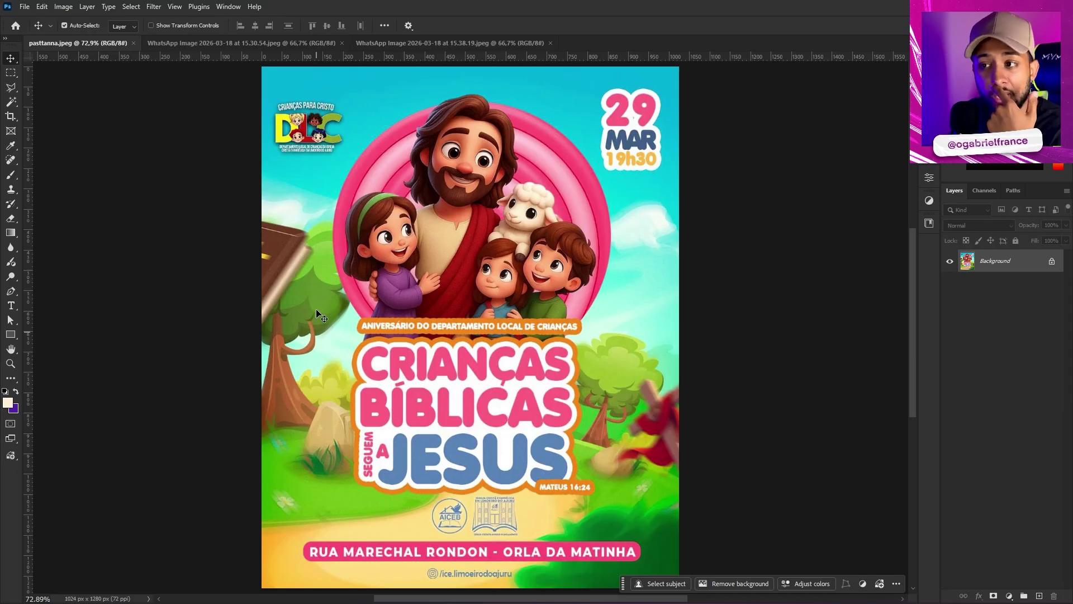
Set the poster's canvas size to 1080 × 1440 pixels
left_click(63, 7)
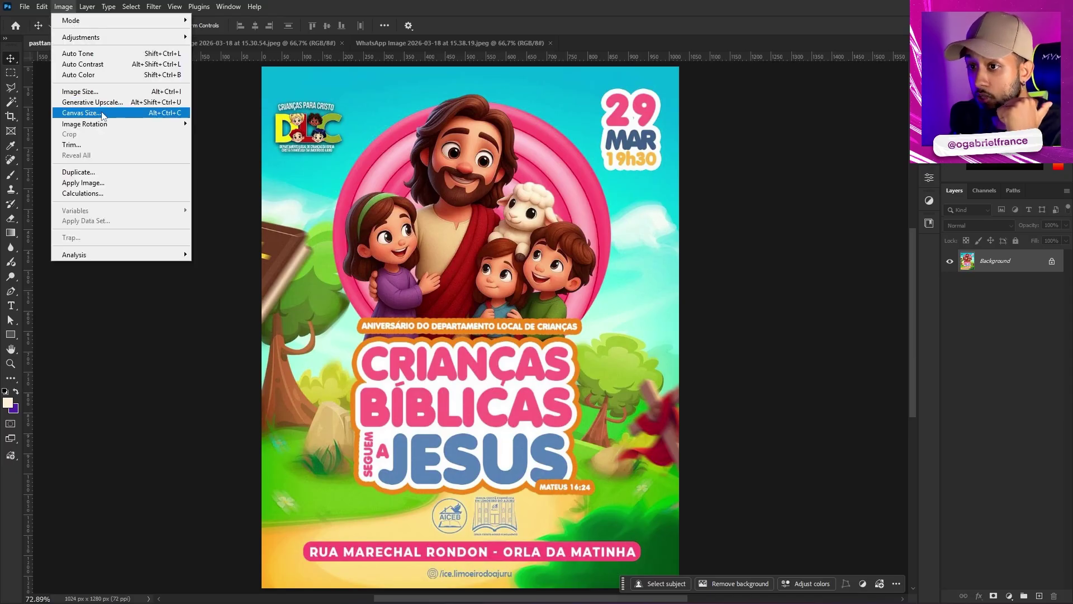
left_click(84, 112)
left_click(876, 211)
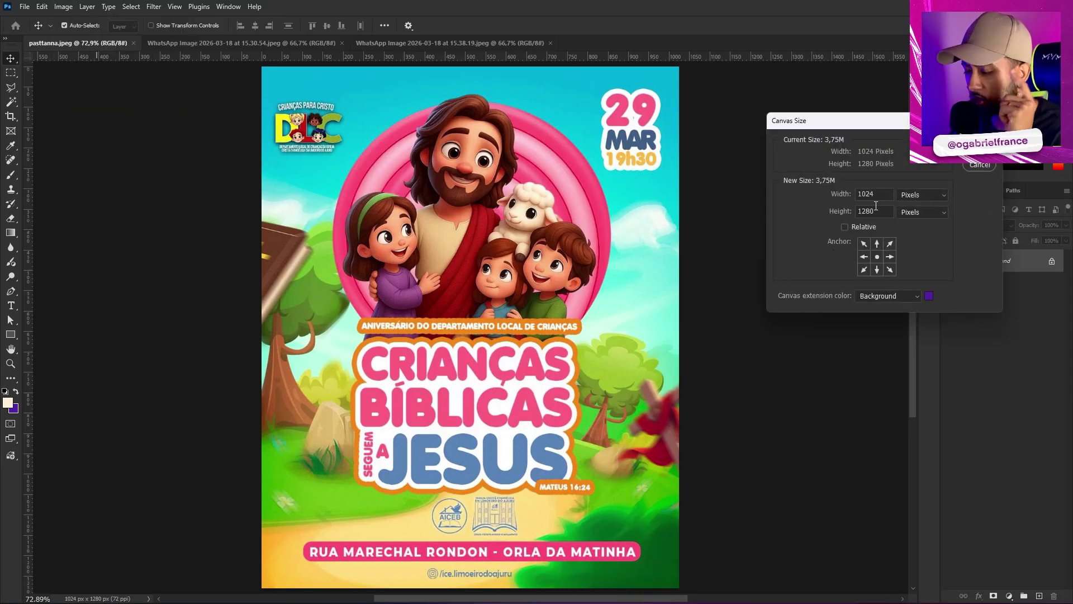
left_click_drag(875, 211, 812, 212)
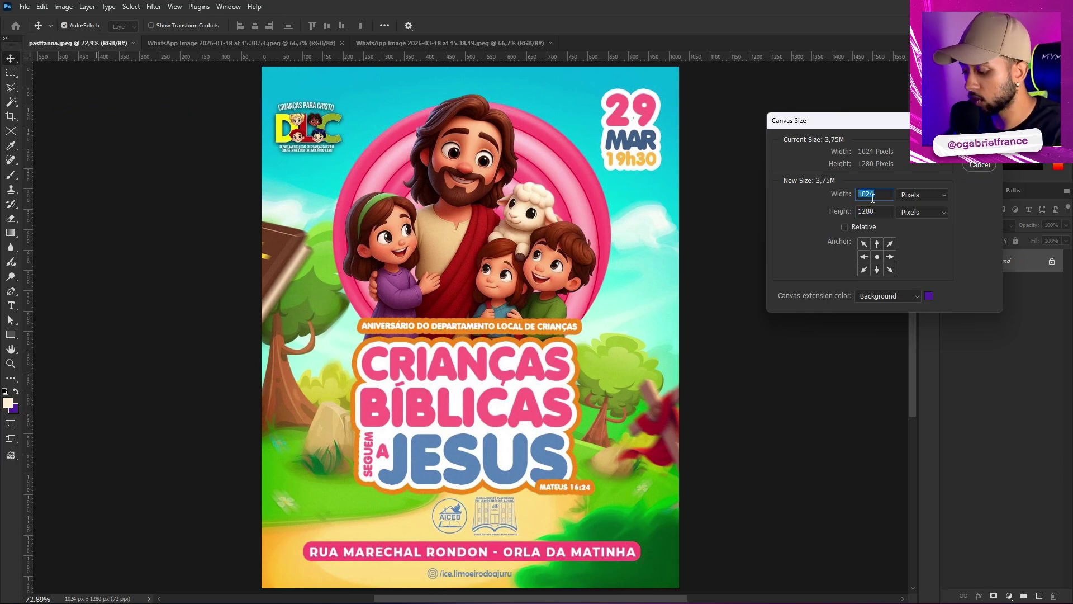
left_click_drag(875, 211, 837, 226)
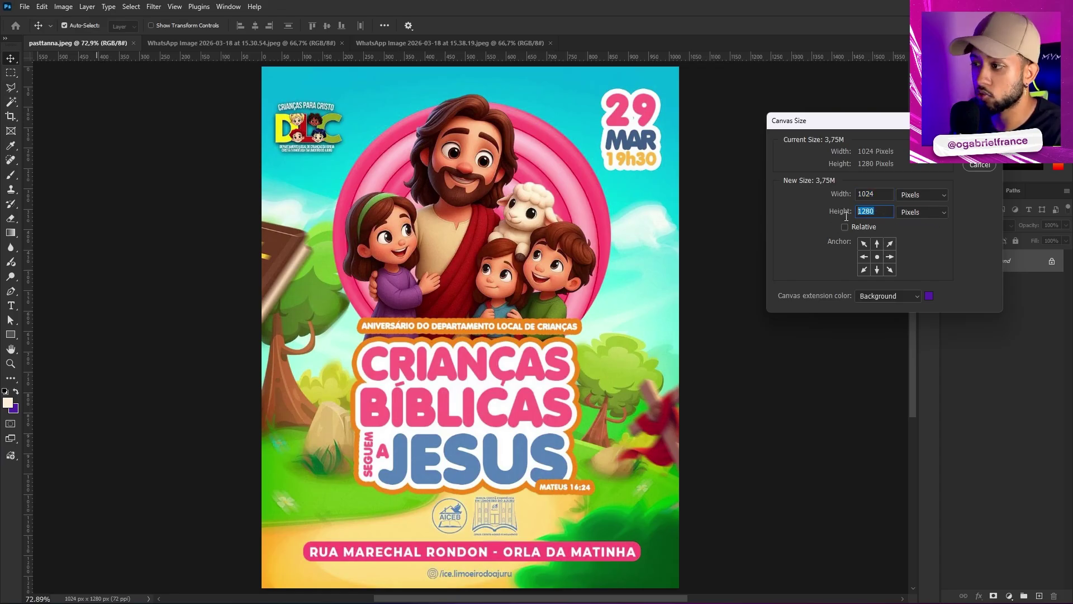
left_click_drag(882, 194, 642, 160)
type("10801440")
key("Return")
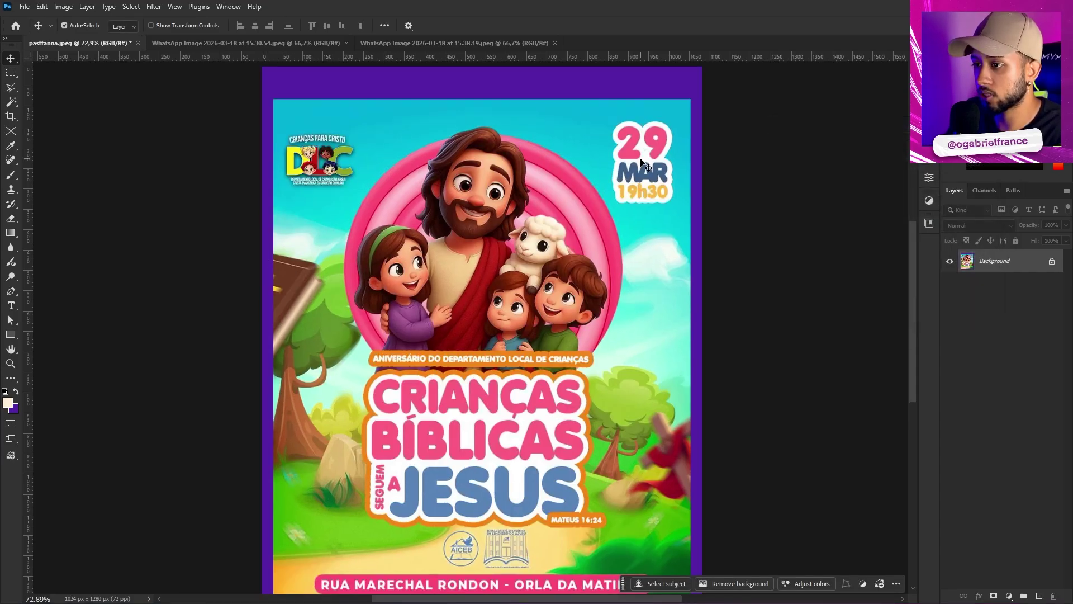
Unlock the Background layer and delete the purple border around the artwork using a Magic Wand selection
scroll(701, 169, "down", 4)
scroll(667, 164, "up", 2)
key("w")
left_click(546, 160)
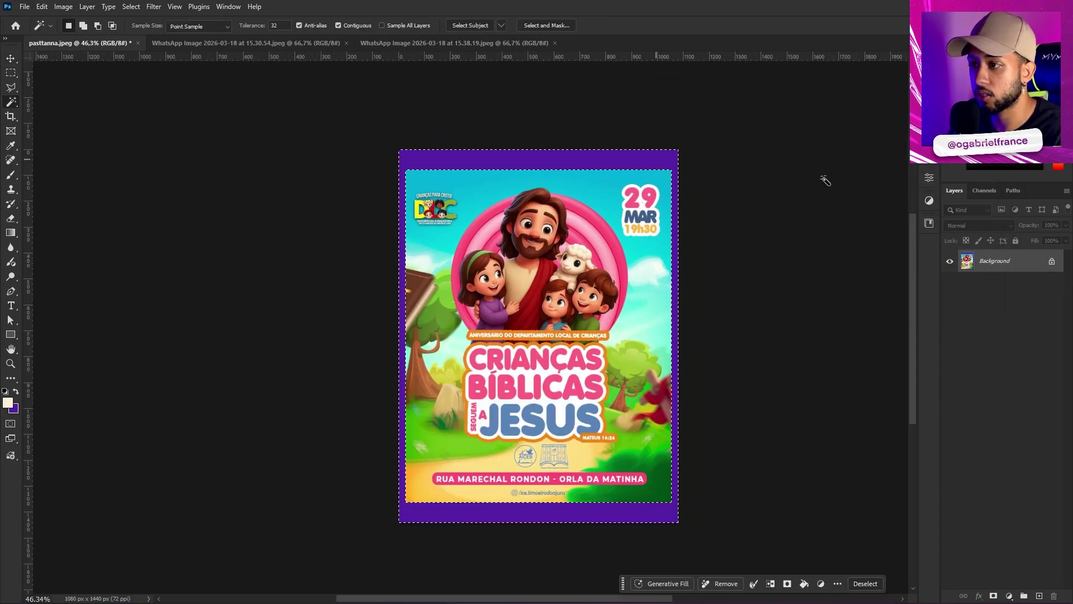
key("Delete")
key("Return")
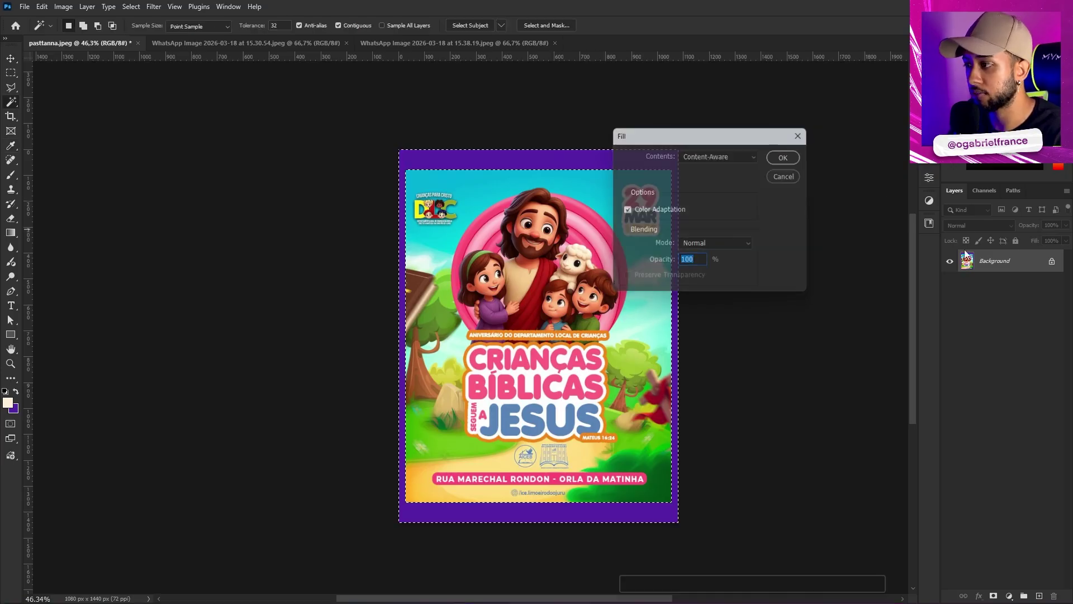
left_click(1051, 261)
key("Delete")
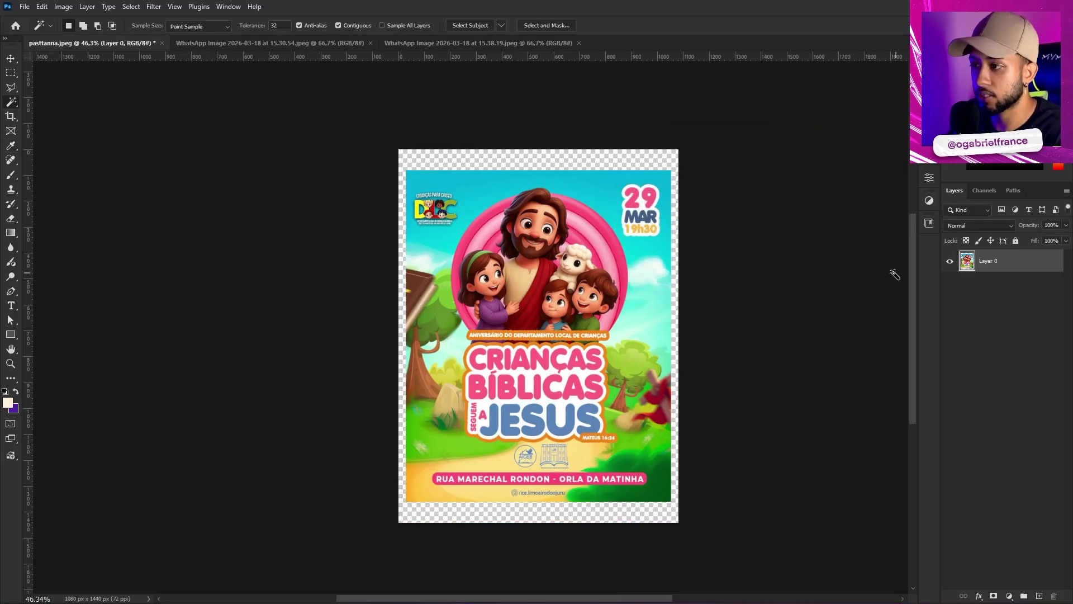
key("ctrl+d")
Scale the poster artwork up from its centre until it spans the full canvas width
key("v")
scroll(573, 420, "up", 2)
scroll(573, 277, "down", 1)
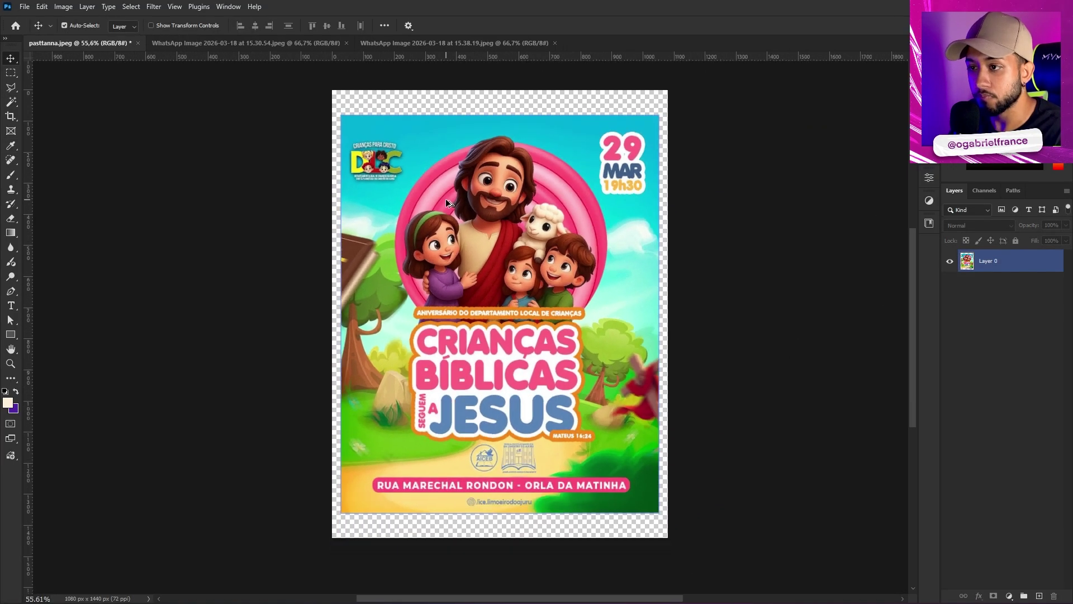
left_click(590, 143)
key("ctrl+t")
mouse_move(660, 115)
left_mouse_down()
mouse_move(679, 106)
mouse_move(669, 104)
left_mouse_up()
key("Return")
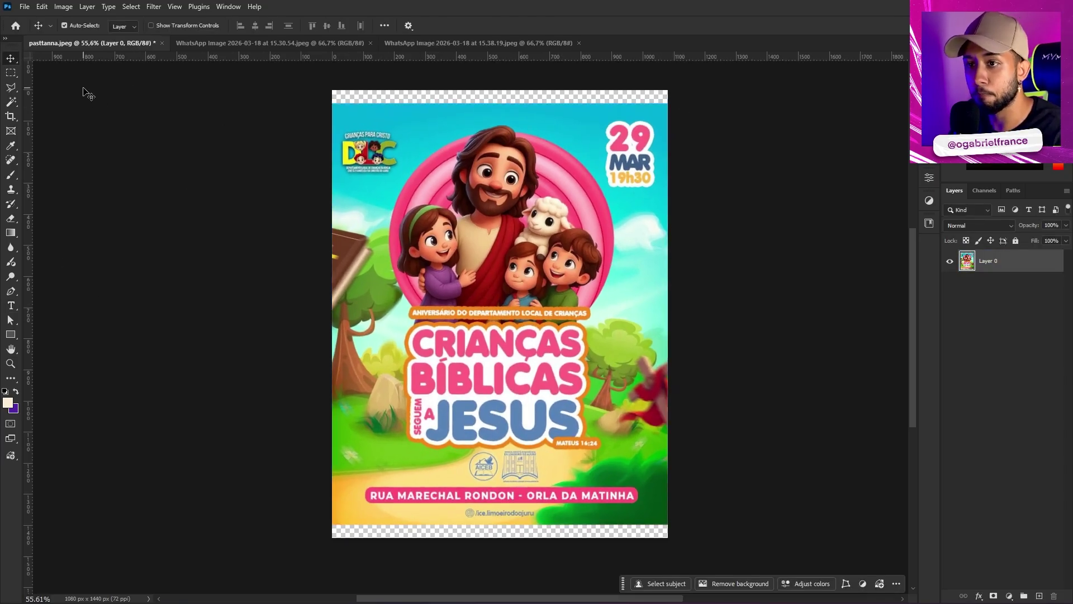
Select the empty strips above and below the artwork and extend the background into them with Generative Fill
left_click(11, 73)
left_click_drag(312, 86, 685, 108)
left_click_drag(339, 517, 674, 544)
left_click(670, 583)
left_click(869, 584)
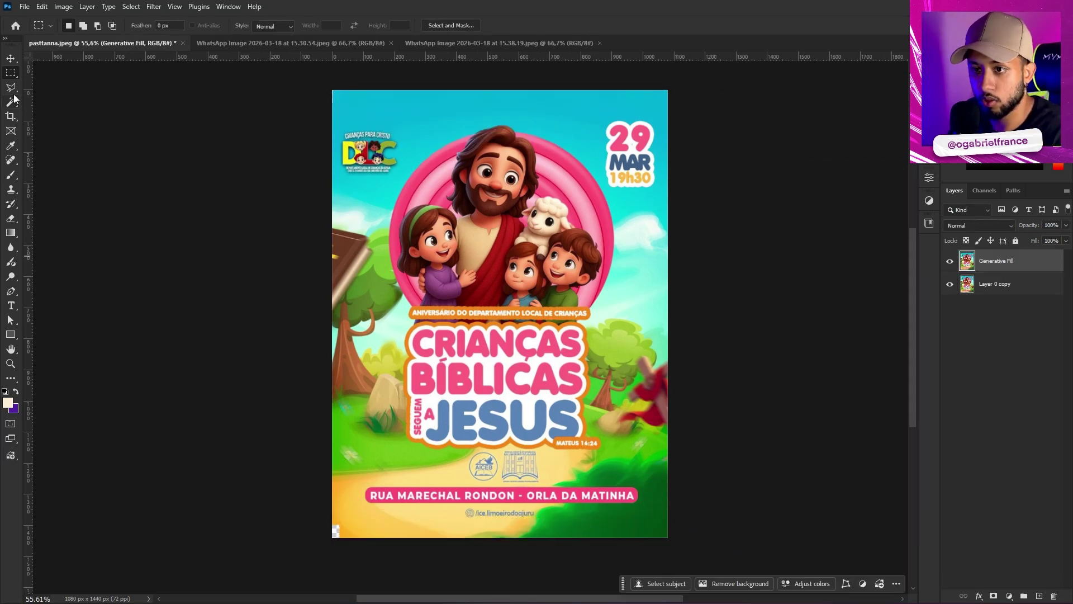
Draw an outlined margin rectangle about 1002 × 1351 px just inside the poster edges, with a smaller green copy inside it
left_click(10, 334)
left_click_drag(343, 105, 654, 515)
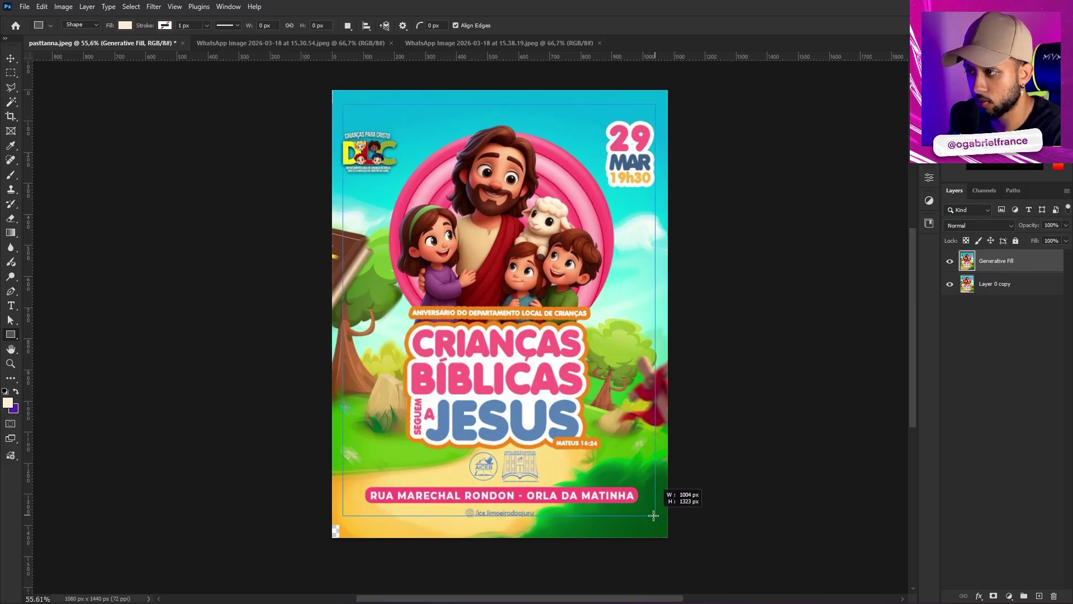
left_click_drag(654, 515, 655, 522)
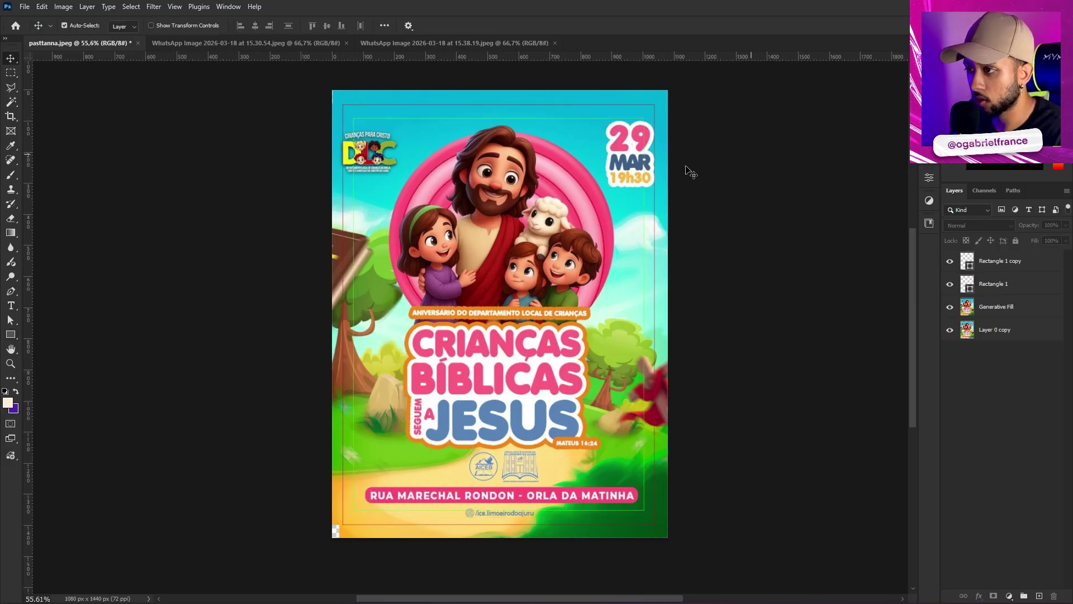
scroll(632, 159, "up", 4)
left_click(1010, 284)
left_click(1012, 263, "shift")
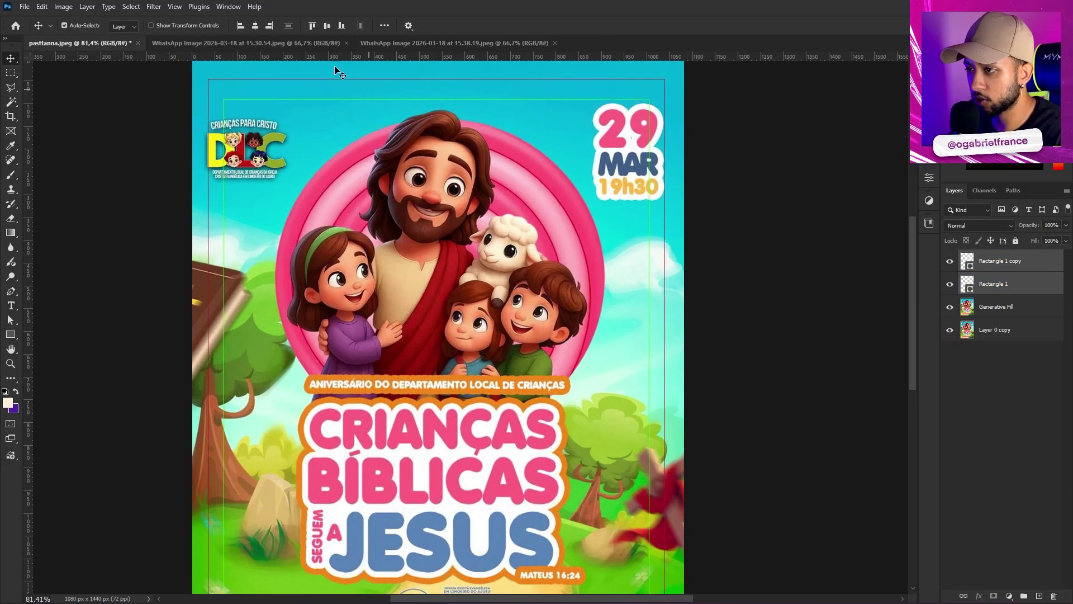
Set the stroke width of both margin rectangles to 5 px
key("a")
left_click_drag(240, 27, 168, 33)
type("5")
key("Return")
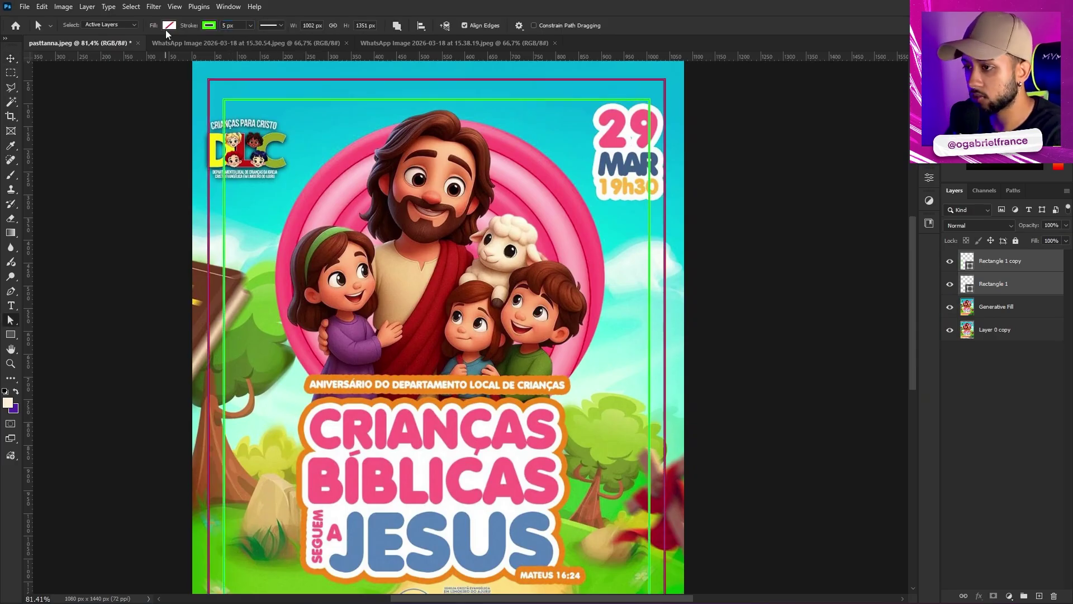
key("v")
left_click(799, 193)
Scale the Generative Fill poster layer down to about 92.69% so its logo and date sit inside the inner margin
scroll(621, 254, "down", 4)
scroll(619, 258, "up", 1)
key("ctrl+t")
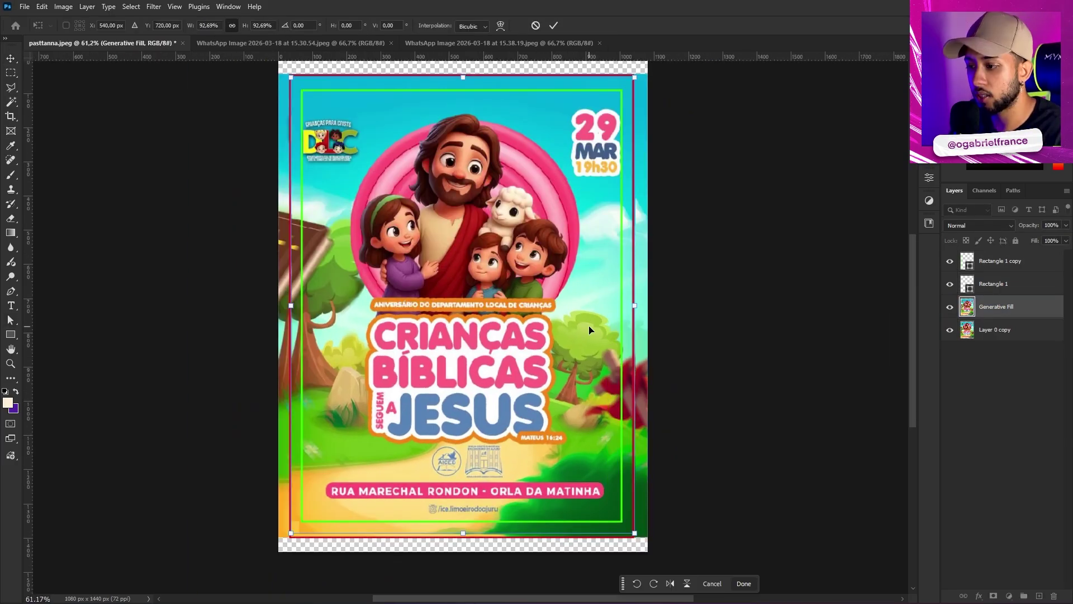
scroll(569, 296, "down", 3)
key("Return")
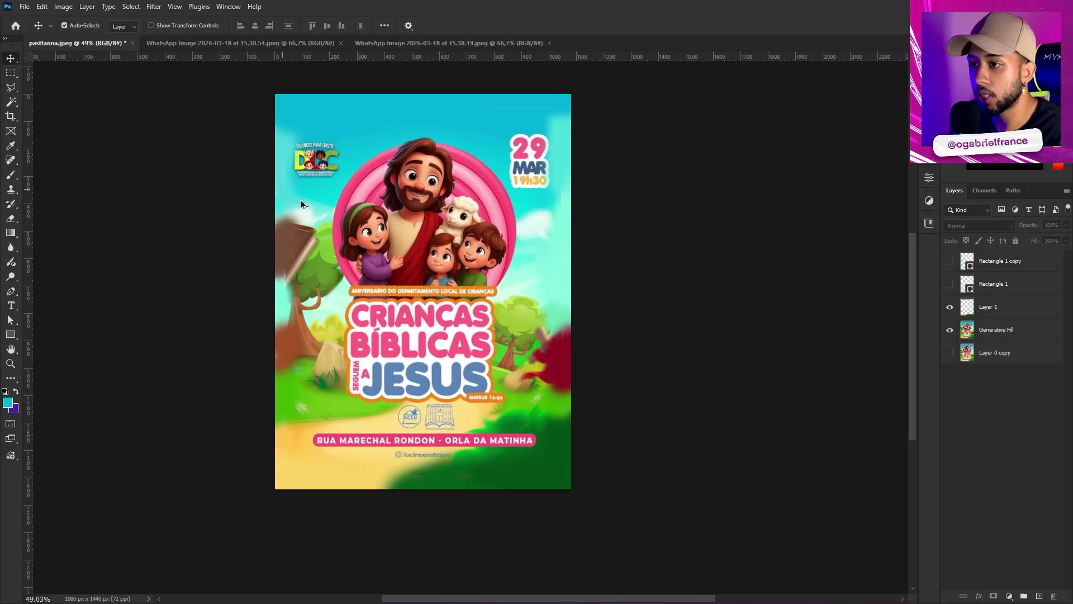
Compare the adjusted poster with its earlier version by toggling the visibility of Layer 0 copy
scroll(583, 209, "up", 4)
scroll(472, 158, "down", 3)
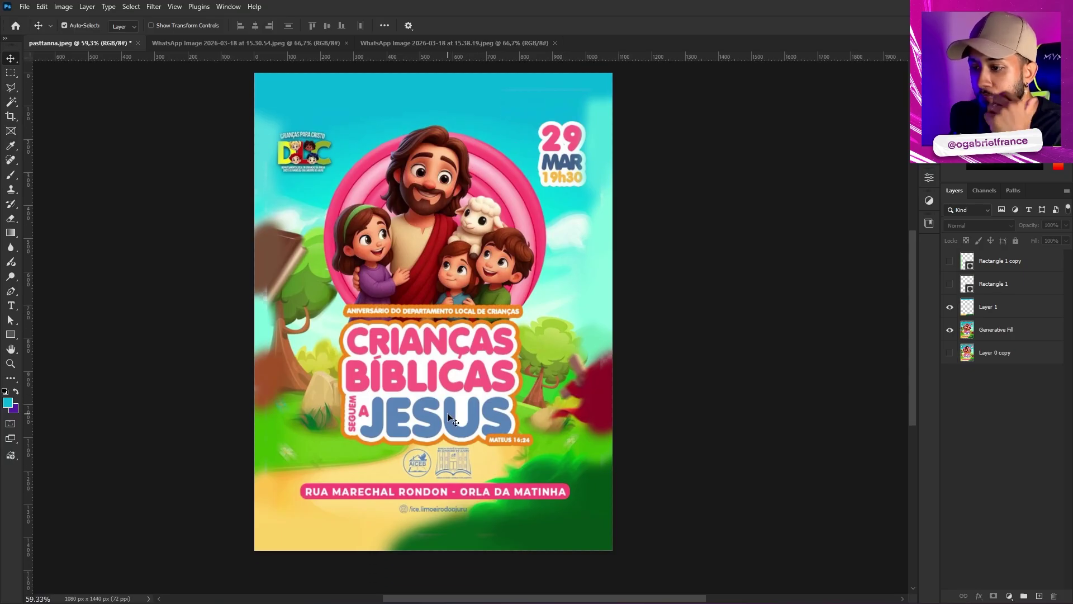
scroll(457, 414, "up", 1)
left_click(457, 413)
left_click(972, 360)
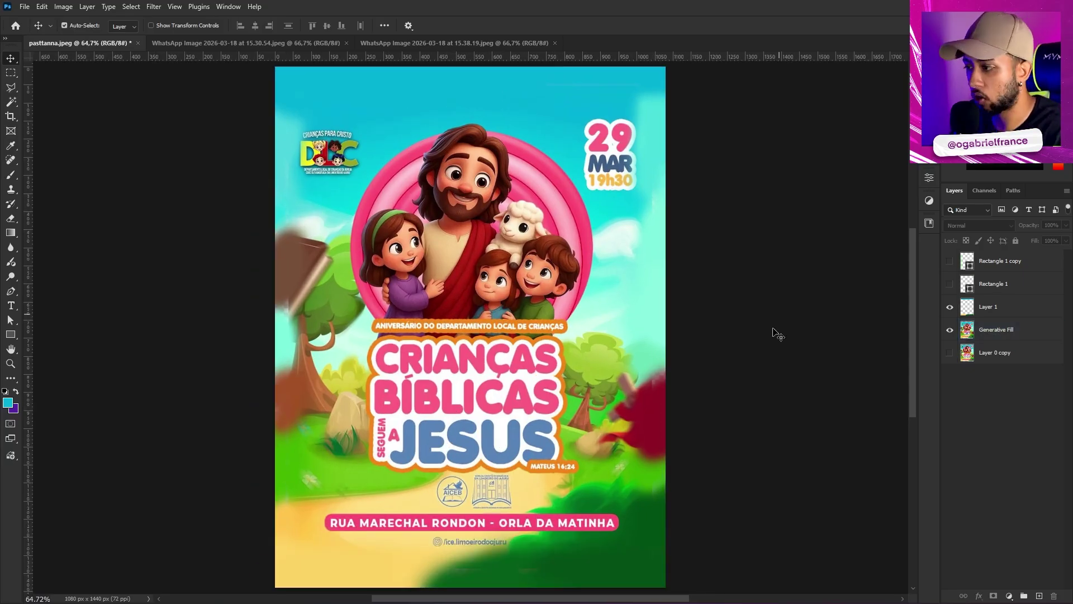
left_click(948, 354, "alt")
left_click(948, 354, "alt")
left_click(948, 354, "alt")
left_click(949, 354, "alt")
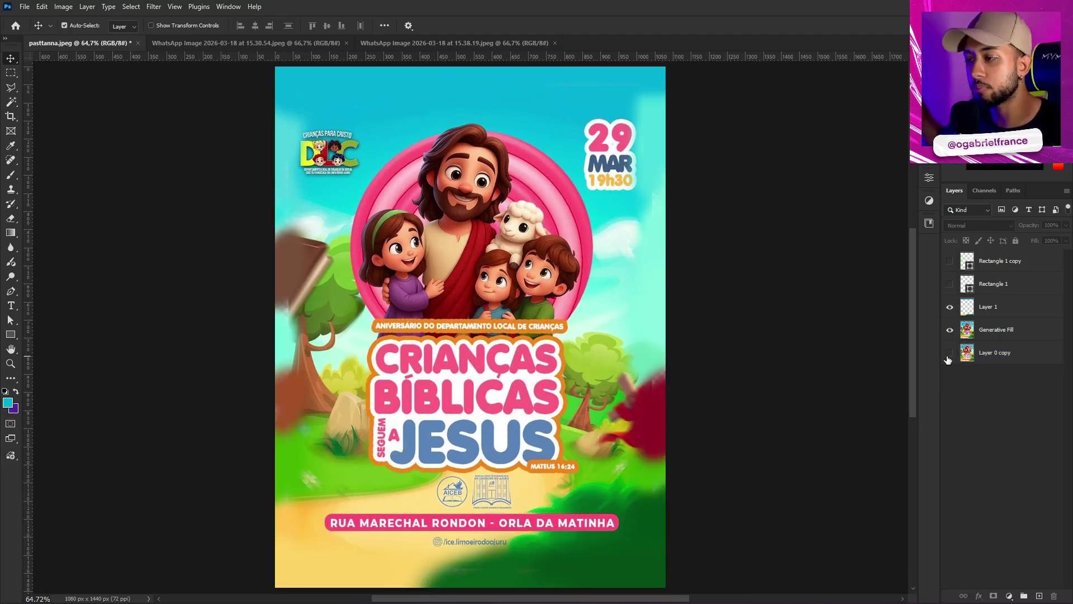
Unlock the Reunion General poster's background layer and set the canvas height to 1440 pixels
key("ctrl+0")
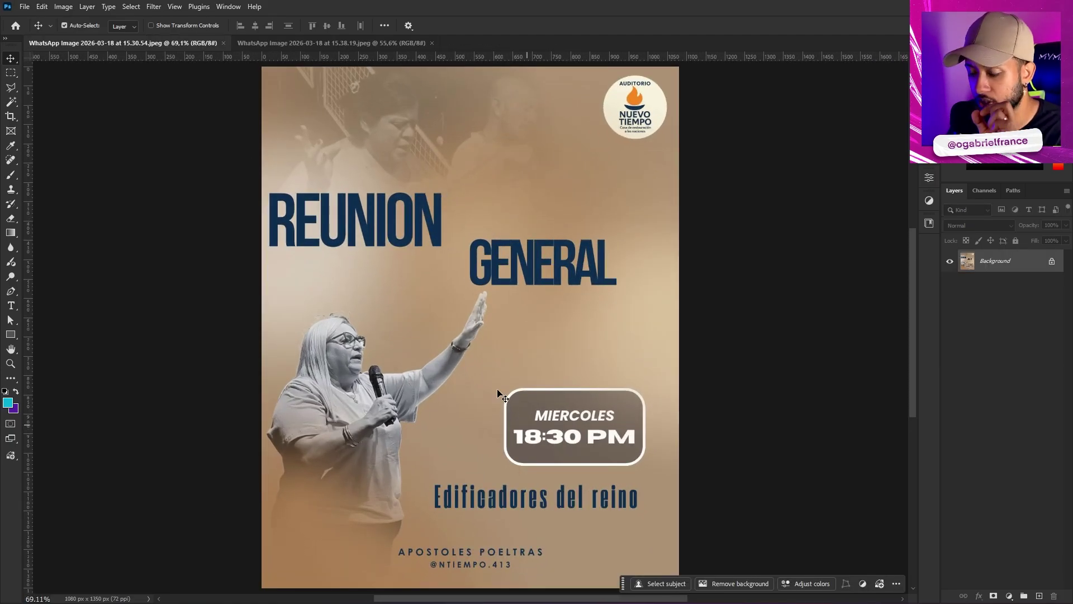
left_click(1050, 261)
left_click(87, 7)
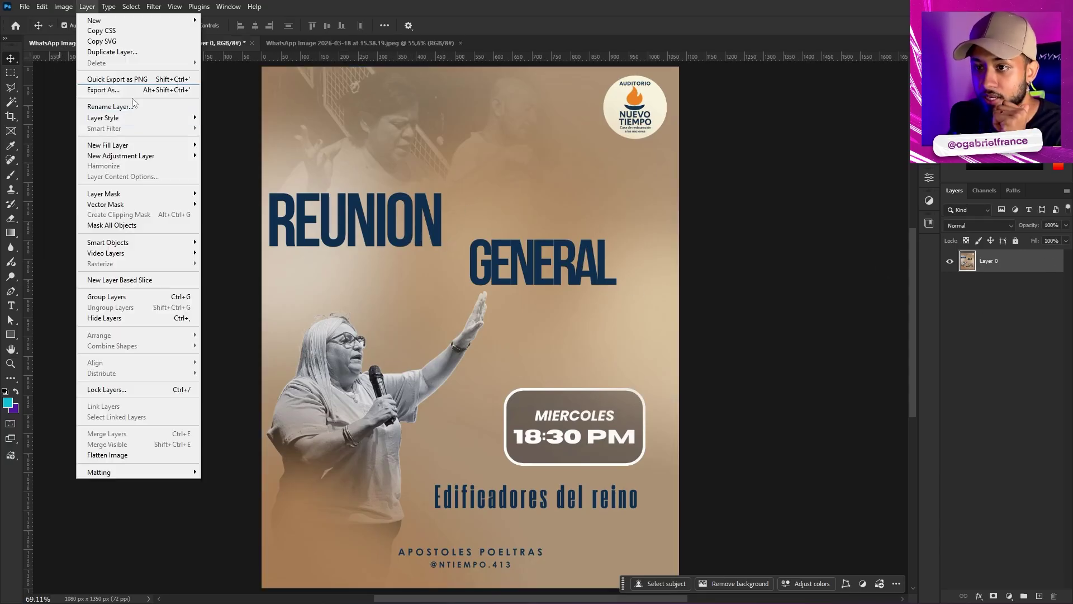
left_click(101, 104)
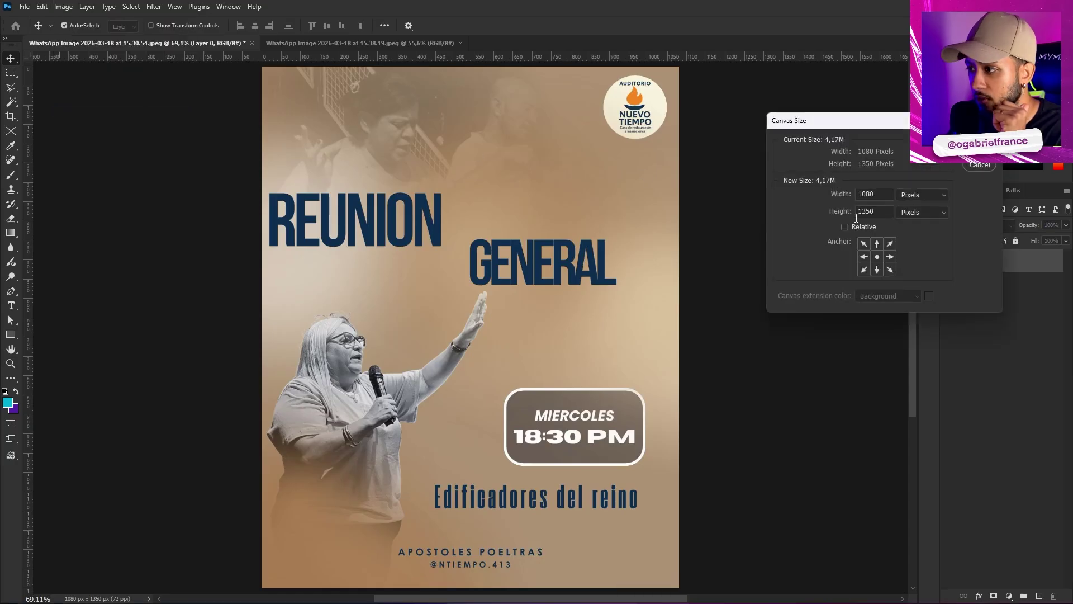
double_click(884, 207)
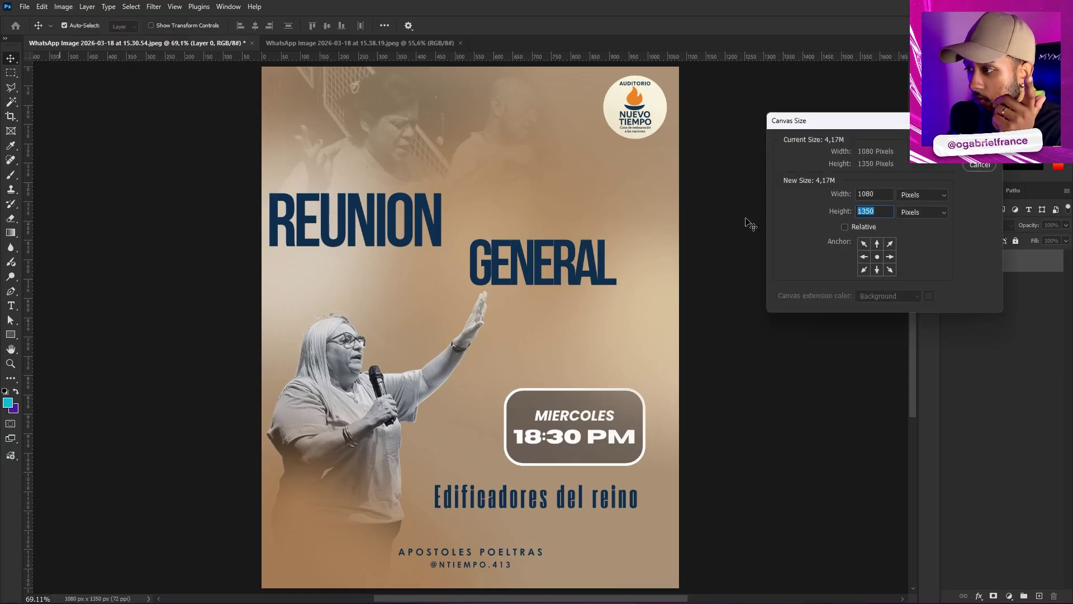
type("1440")
key("Return")
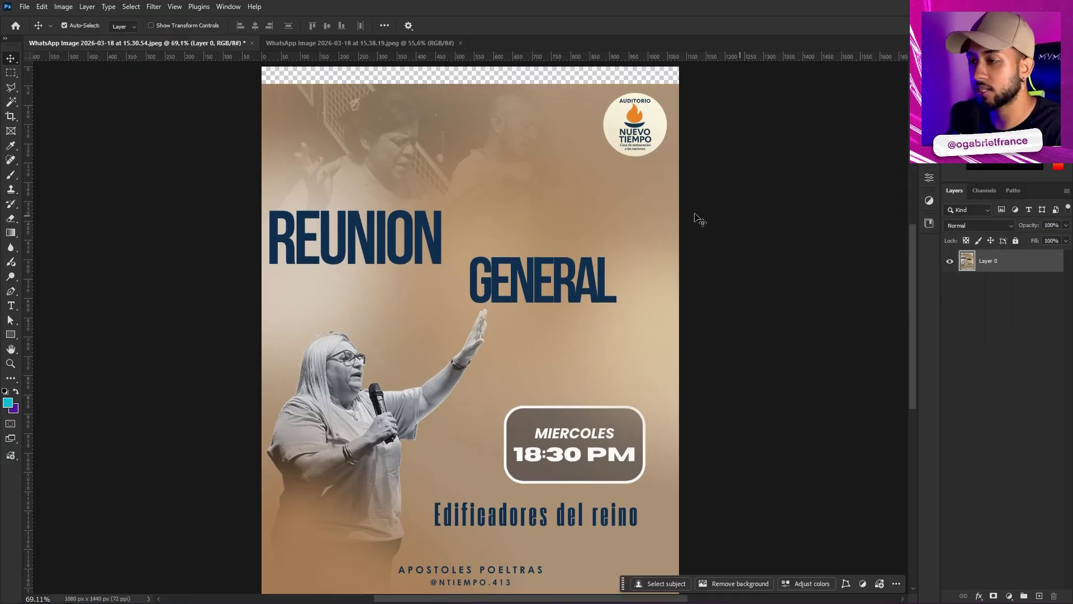
Keep a copy of Layer 0 and fill the empty strips above and below the poster with Generative Fill
scroll(677, 272, "down", 3)
scroll(677, 272, "up", 1)
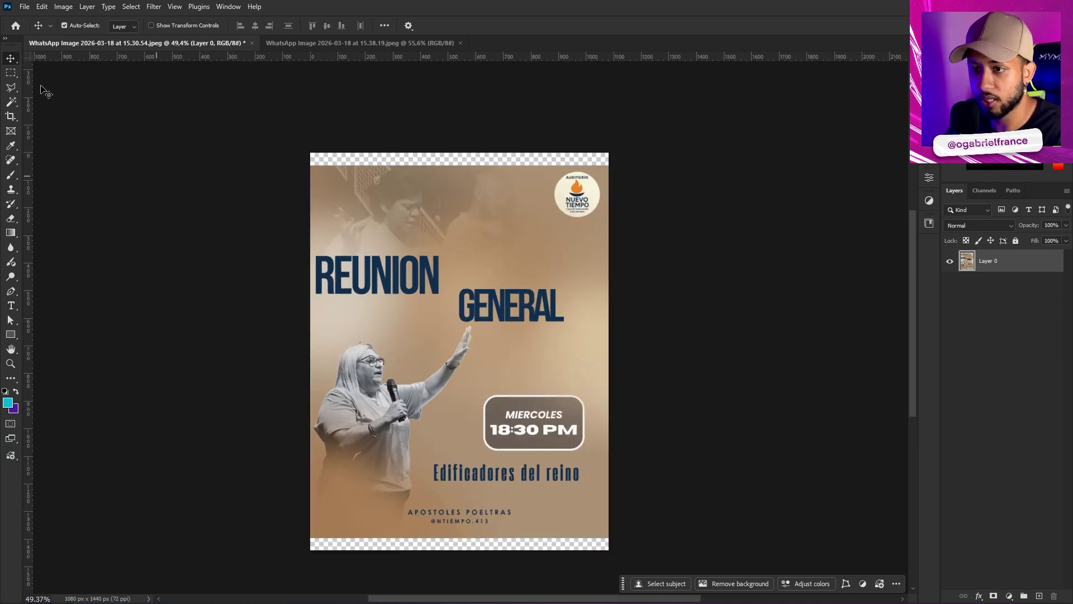
left_click(11, 73)
left_click_drag(294, 134, 657, 158)
left_click_drag(1011, 263, 1005, 278)
left_click(991, 266)
left_click_drag(278, 145, 632, 168)
left_click(489, 227)
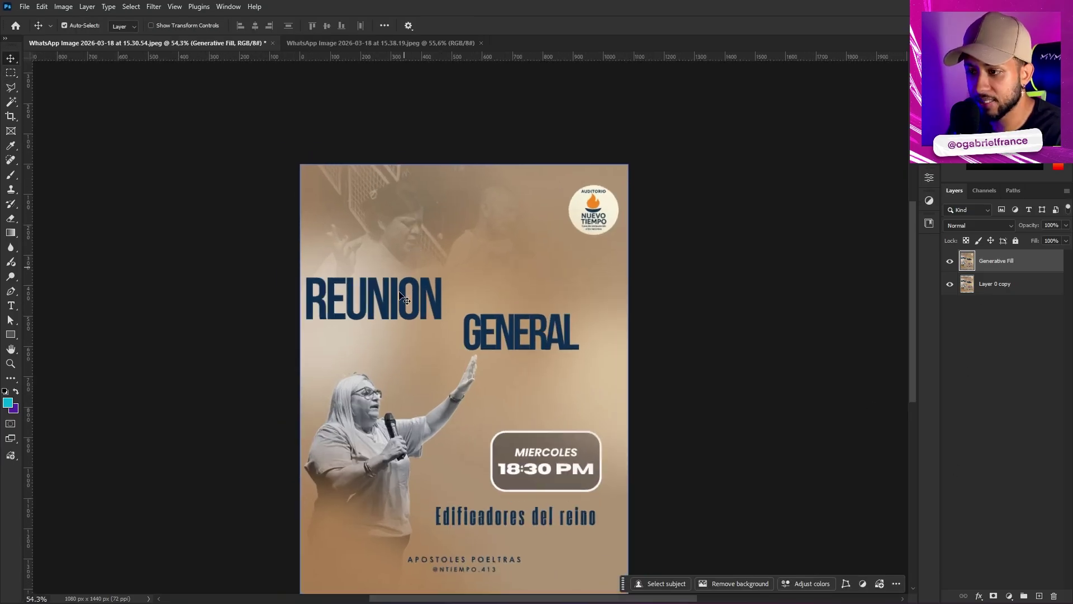
scroll(401, 297, "down", 3)
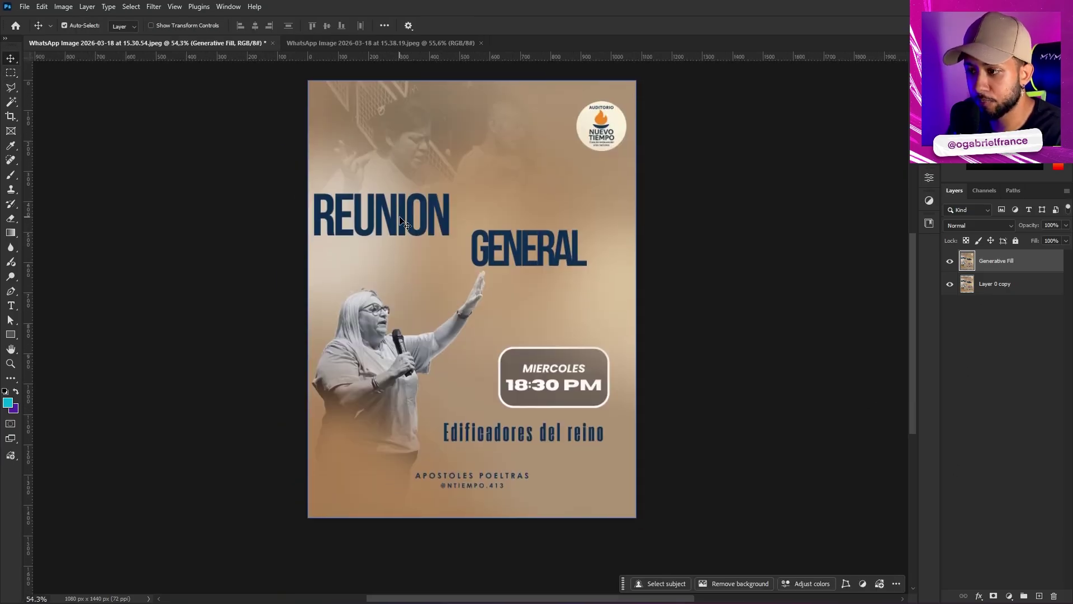
scroll(393, 209, "up", 3)
key("w")
left_click(402, 212)
scroll(531, 217, "down", 4)
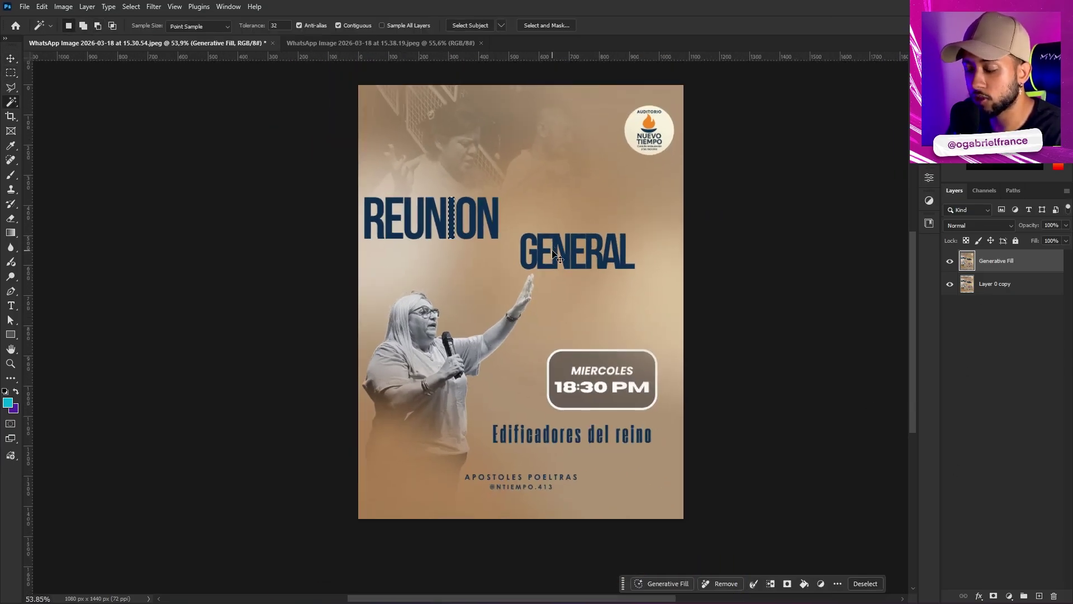
key("ctrl+d")
scroll(530, 288, "up", 3)
key("ctrl+0")
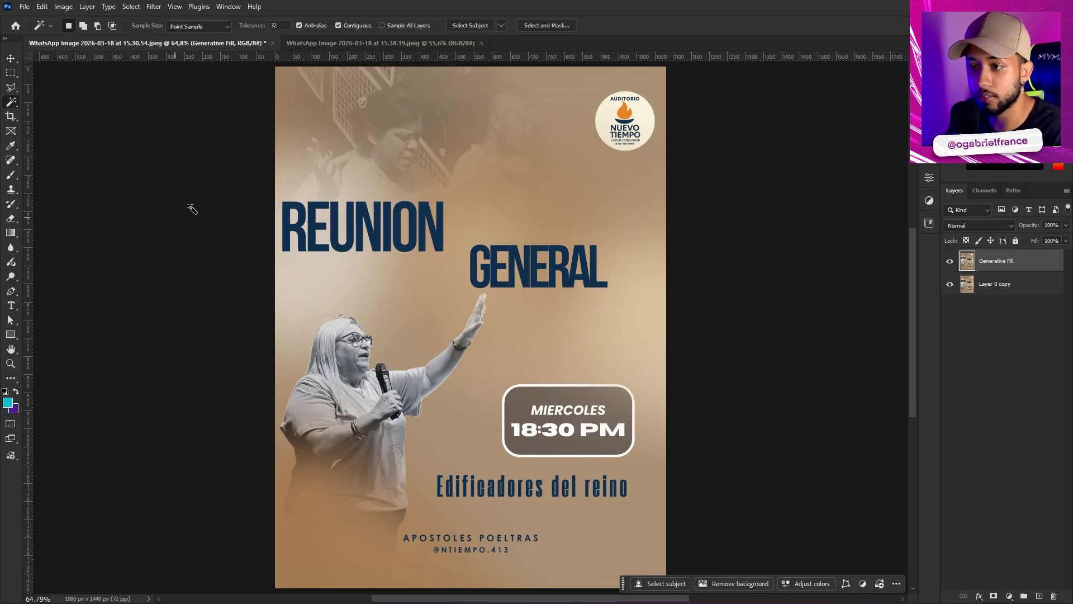
scroll(361, 285, "down", 2)
scroll(361, 286, "up", 2)
scroll(364, 290, "down", 1)
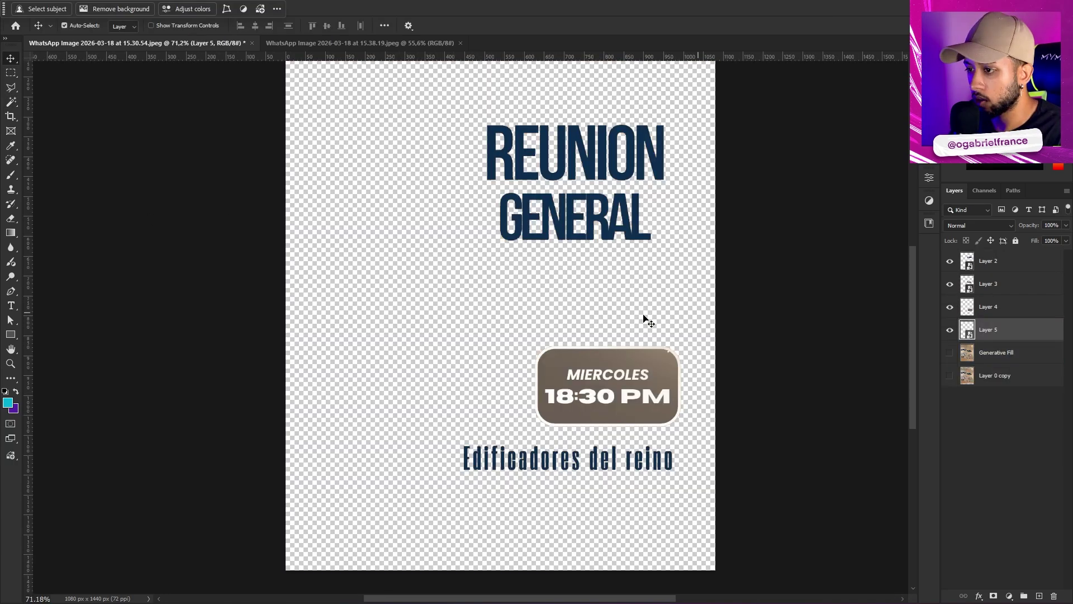
scroll(648, 254, "down", 2)
Separate the title words, time box and tagline onto Layers 2 to 5 and hide Layer 0 copy
left_click_drag(988, 284, 951, 282)
left_click(949, 353)
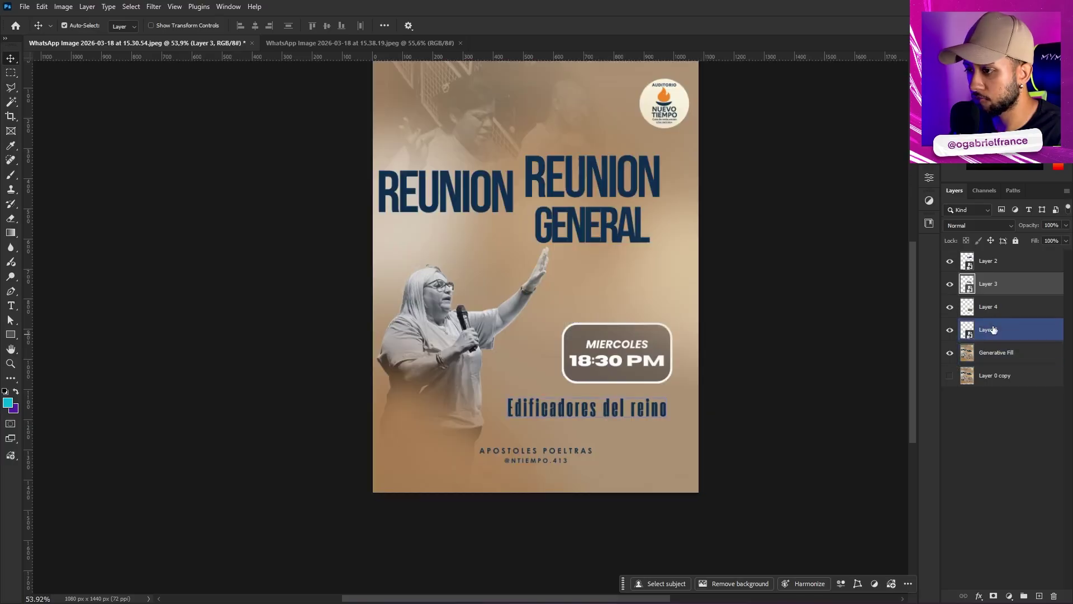
left_click(992, 330)
scroll(501, 340, "up", 2)
left_click_drag(491, 341, 508, 323)
key("ctrl+z")
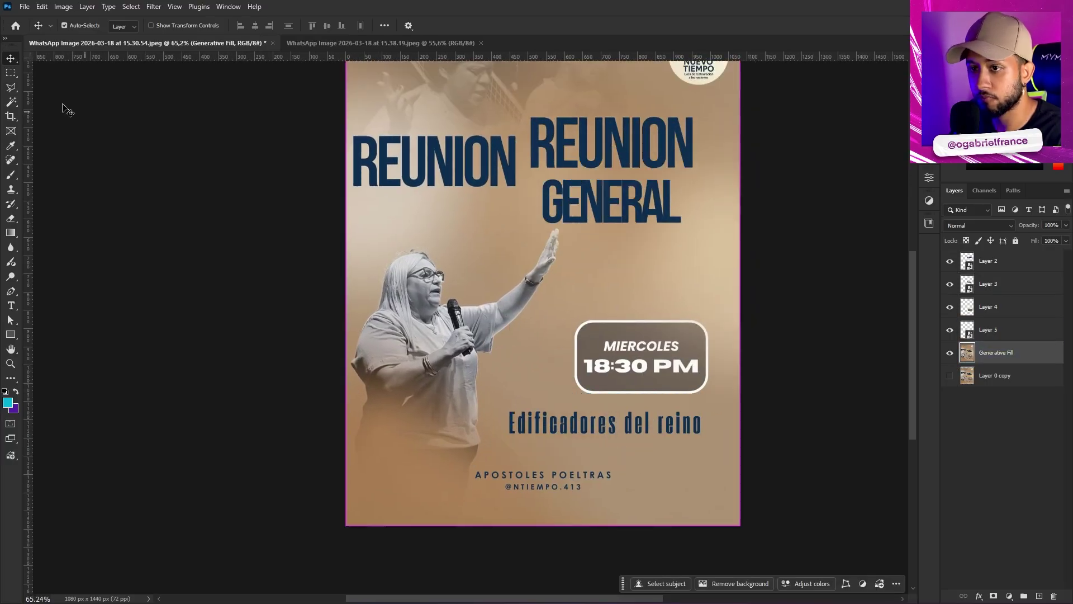
Select the woman with the microphone on the Generative Fill layer and copy her onto her own layer
key("w")
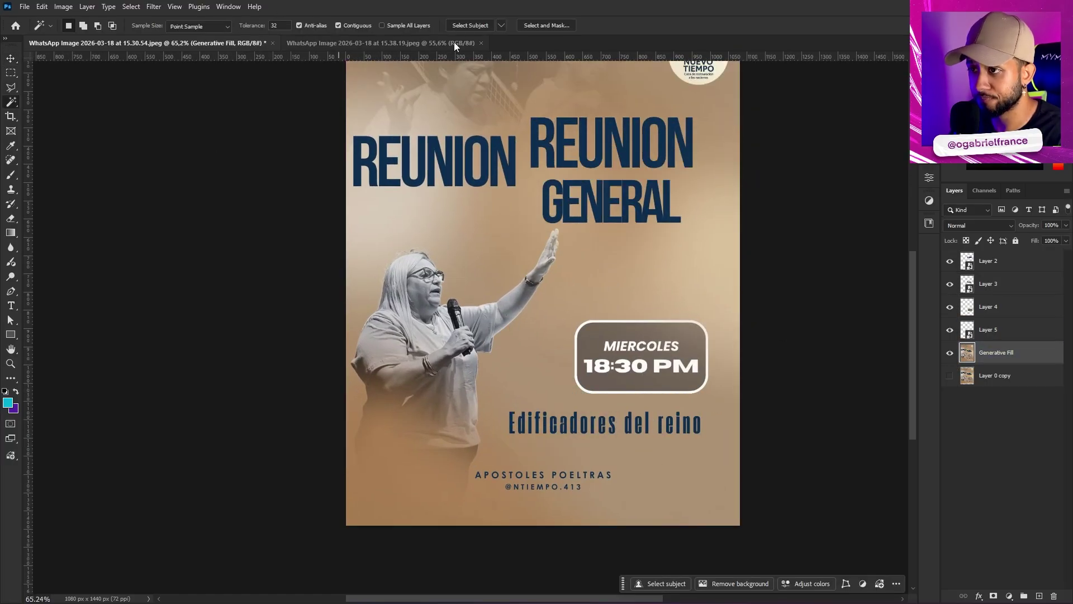
key("alt+Tab")
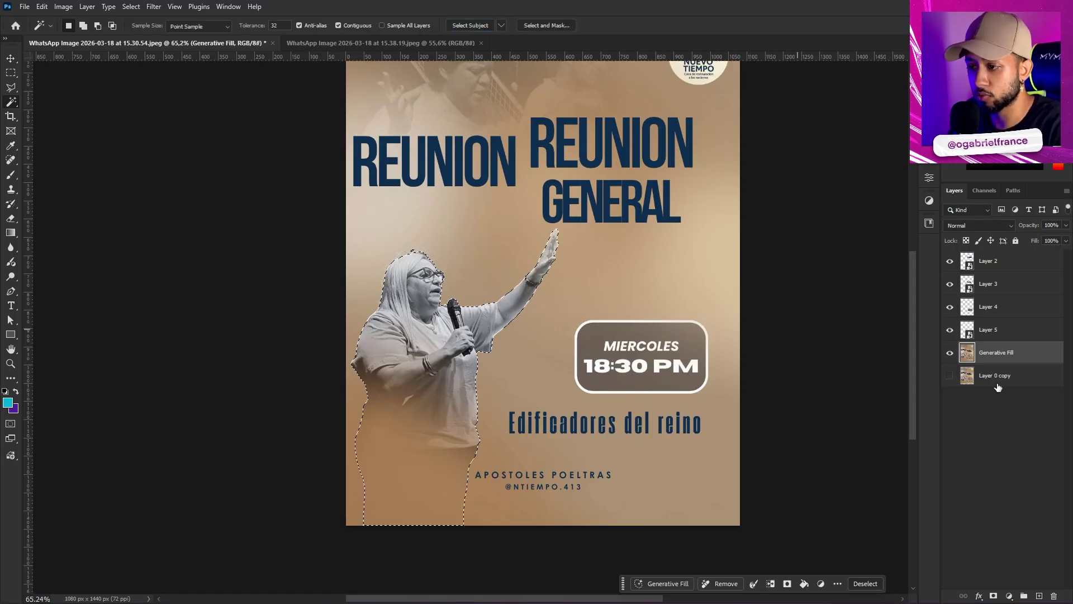
key("ctrl+j")
left_click(950, 355, "alt")
left_click(950, 354, "alt")
key("v")
left_click_drag(391, 405, 454, 374)
key("ctrl+z")
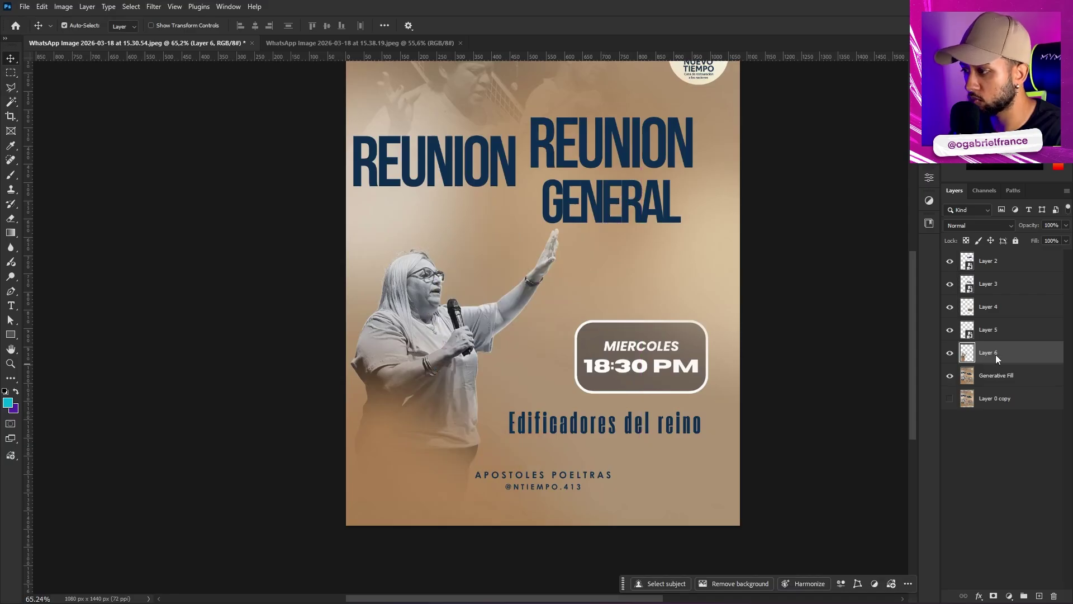
Convert the woman's Layer 6 to a smart object and hide it
right_click(994, 354)
left_click(1005, 276)
left_click(949, 353)
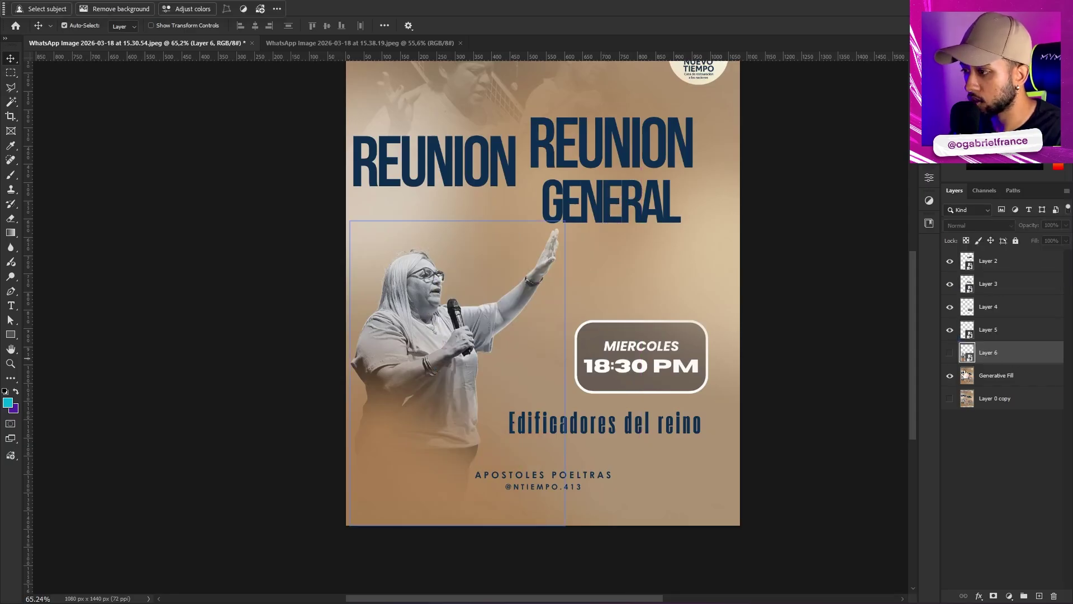
Paint out the original lettering and woman on the Generative Fill layer with a soft brush in the sampled background beige
left_click(997, 375)
scroll(437, 342, "down", 2)
scroll(437, 342, "up", 2)
key("b")
scroll(504, 285, "up", 2)
left_click(497, 253, "alt")
scroll(490, 286, "down", 2)
left_click_drag(491, 292, 523, 302)
left_click_drag(588, 234, 558, 298)
left_click_drag(482, 304, 485, 304)
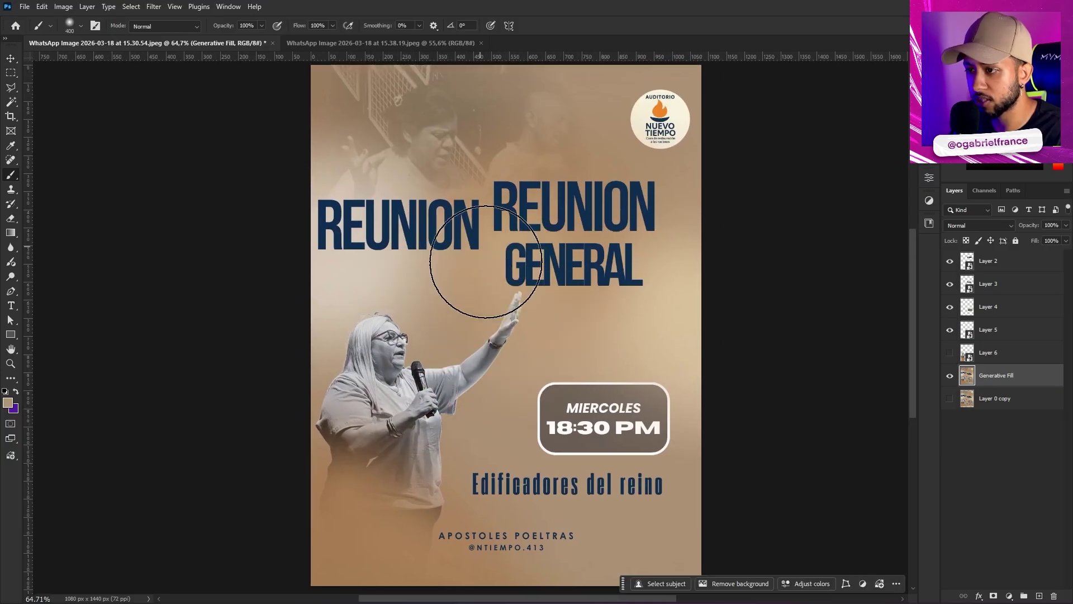
left_click_drag(486, 261, 471, 233)
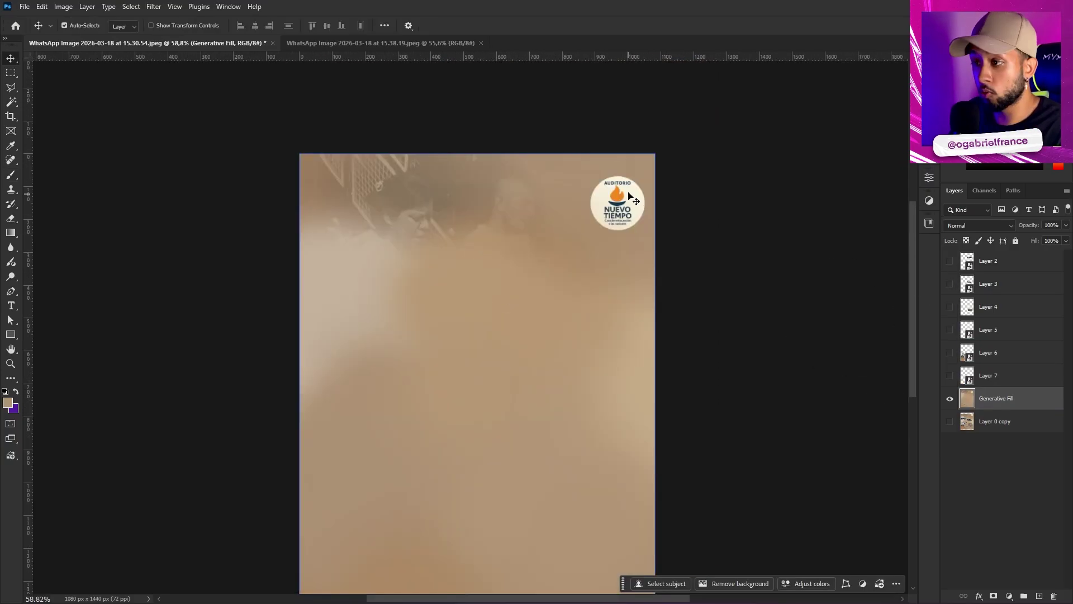
scroll(629, 196, "up", 5)
Select the circular Nuevo Tiempo logo with an ellipse about 165 px wide and copy it to its own smart object layer
right_click(11, 71)
left_click(49, 87)
scroll(470, 329, "up", 2)
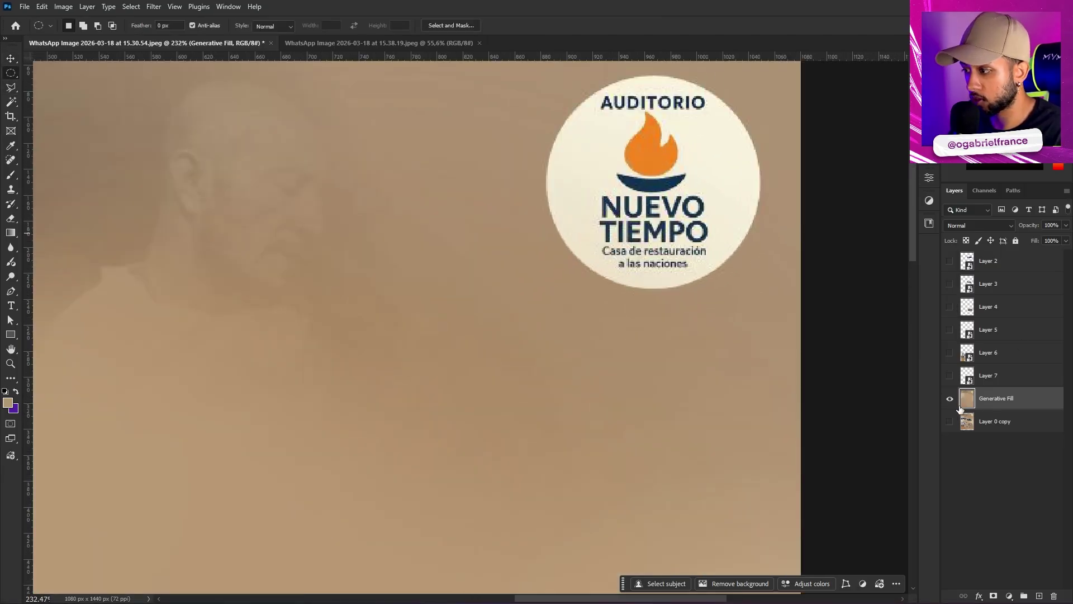
left_click_drag(629, 298, 501, 396)
left_click_drag(413, 193, 549, 367)
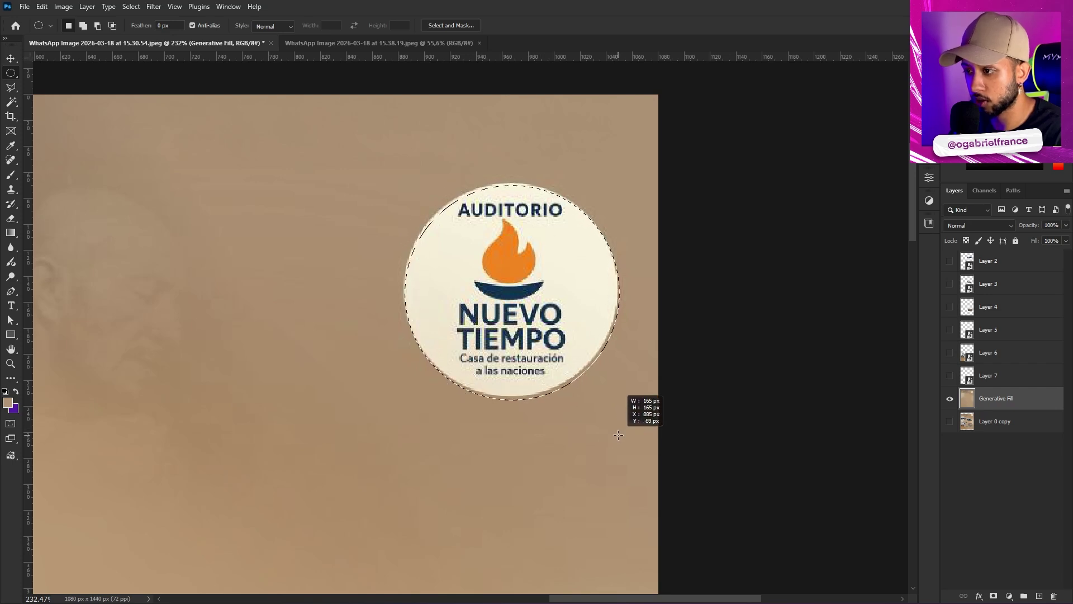
left_click_drag(615, 431, 615, 431)
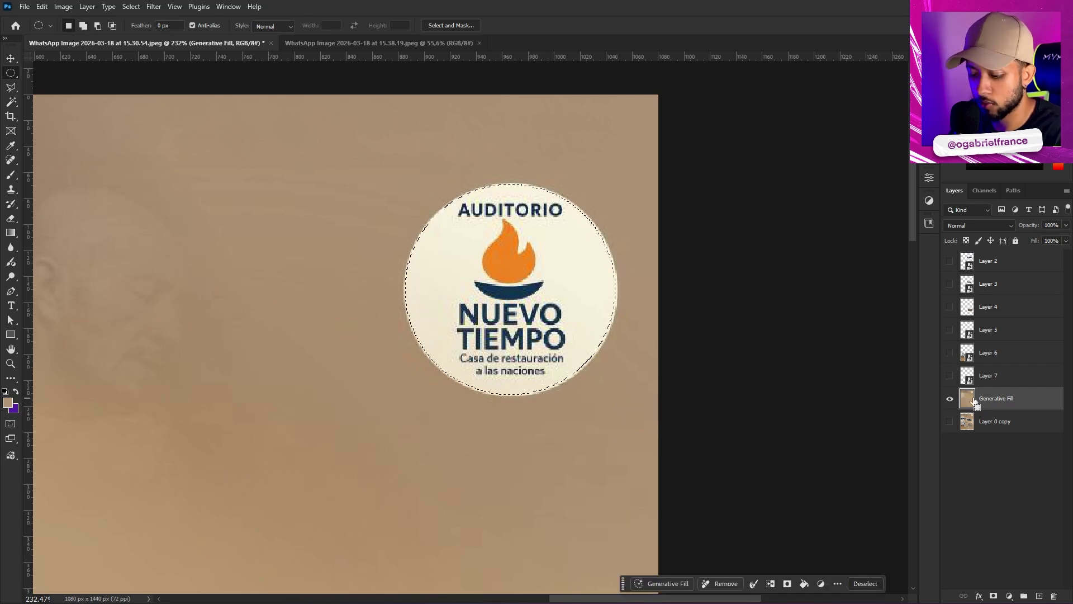
key("ctrl+j")
right_click(1008, 405)
left_click(993, 325)
Paint out the original logo on the Generative Fill layer and show Layers 2 to 8 again
left_click(982, 425)
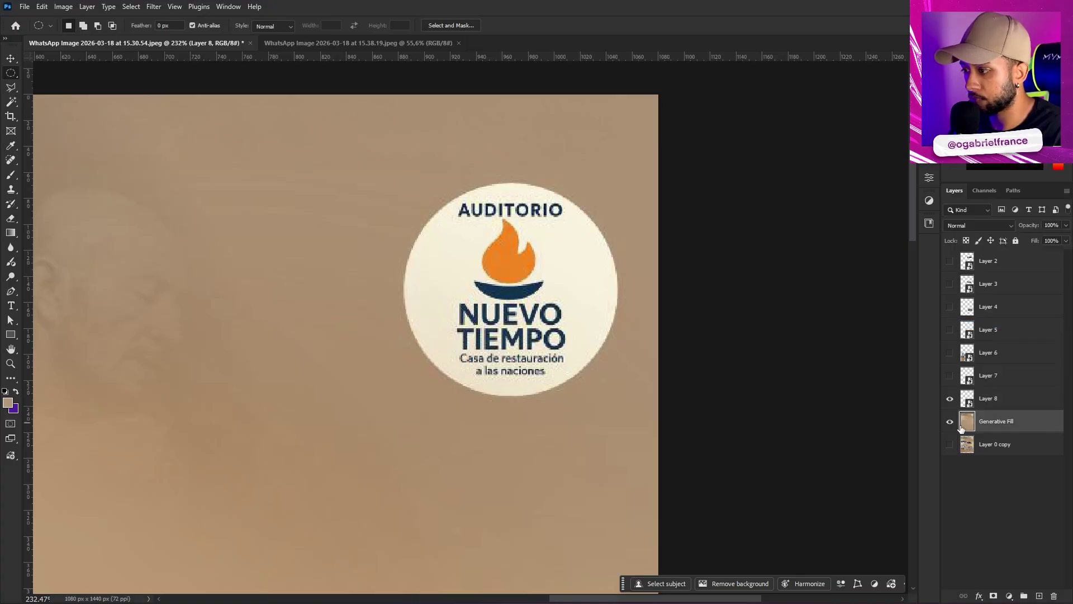
left_click_drag(628, 394, 485, 372)
mouse_move(524, 260)
left_mouse_down()
mouse_move(496, 268)
mouse_move(547, 250)
left_mouse_up()
scroll(584, 294, "down", 5)
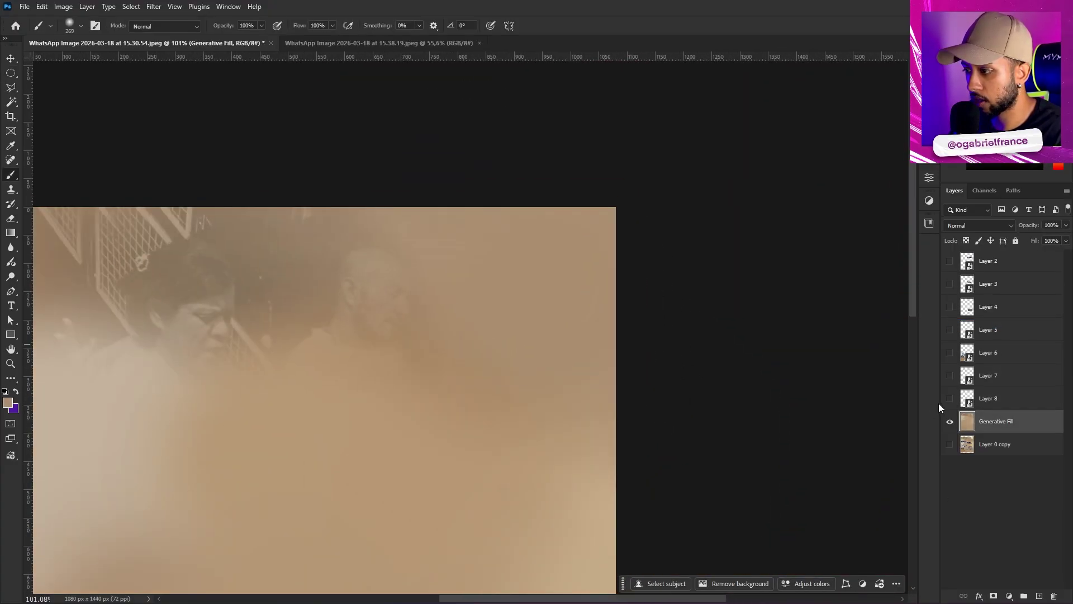
left_click_drag(949, 324, 907, 293)
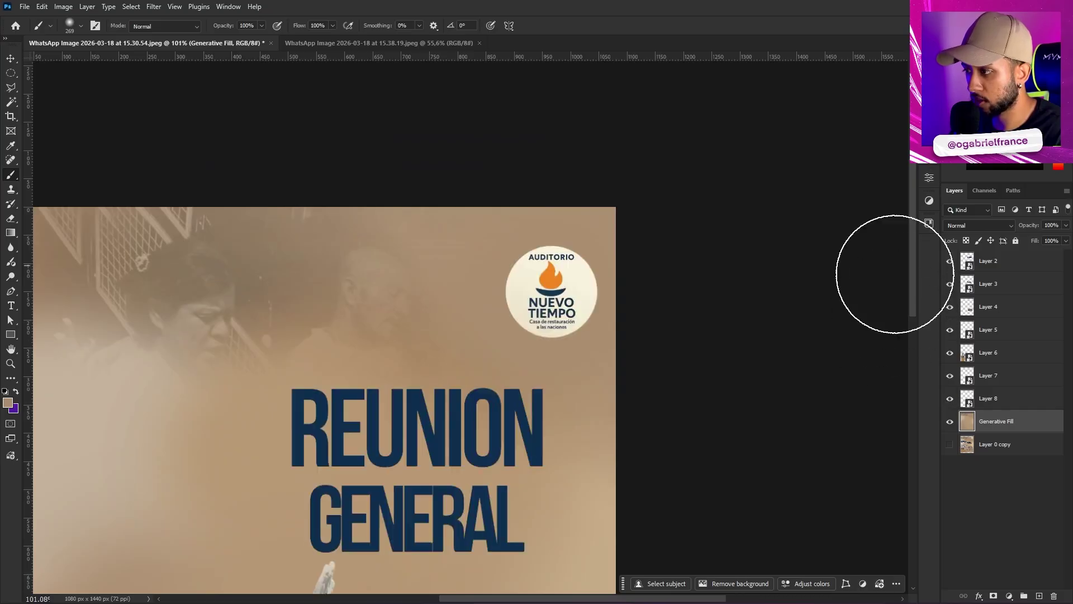
scroll(336, 344, "down", 4)
Move the woman with the microphone from the poster's left side toward its centre
key("v")
left_click_drag(338, 347, 500, 274)
scroll(391, 464, "up", 2)
left_click_drag(391, 464, 510, 399)
scroll(512, 313, "up", 2)
scroll(510, 296, "down", 4)
scroll(552, 266, "up", 2)
Move the logo to the horizontal centre near the poster's upper edge and scale it down slightly
left_click_drag(685, 169, 523, 166)
key("ctrl+t")
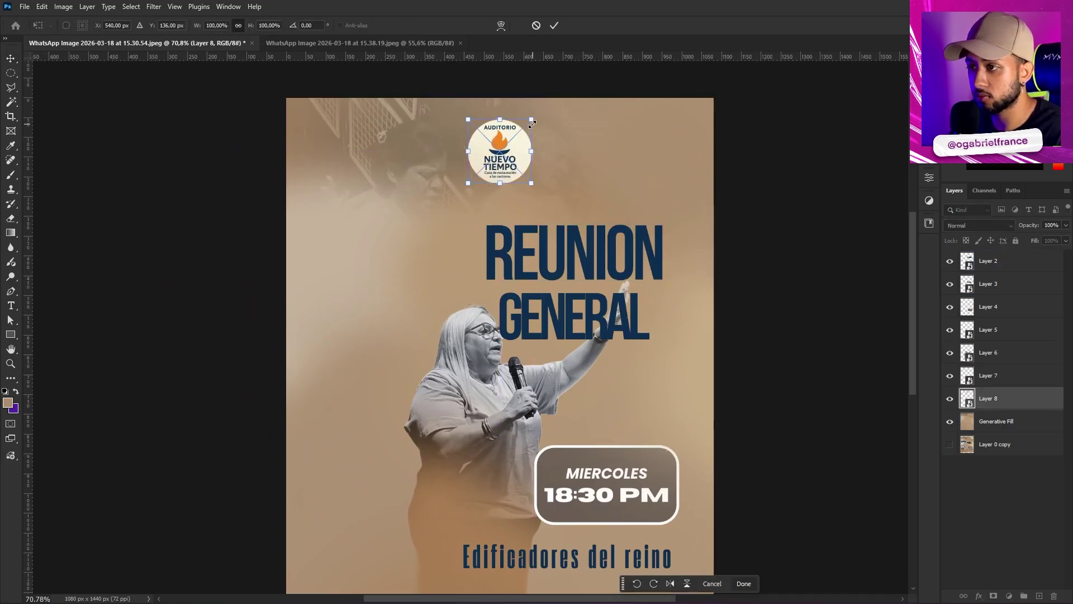
left_click_drag(535, 118, 528, 125)
key("Return")
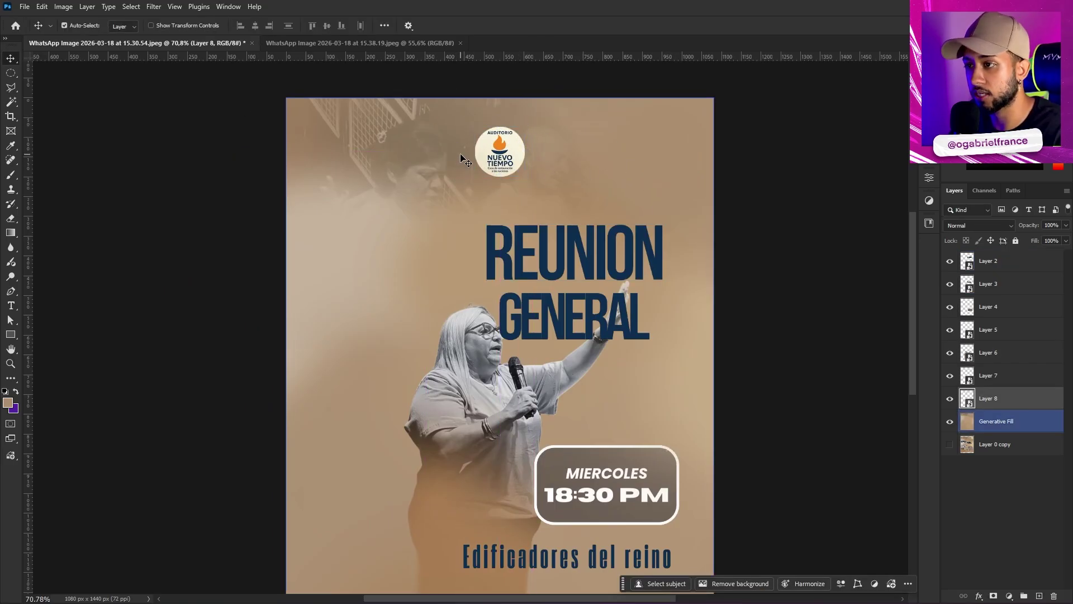
Place margin guides just inside the poster's left, upper and right edges, the right one at about 1000 px
scroll(506, 201, "down", 2)
scroll(525, 223, "up", 3)
scroll(333, 196, "down", 5)
scroll(318, 163, "up", 5)
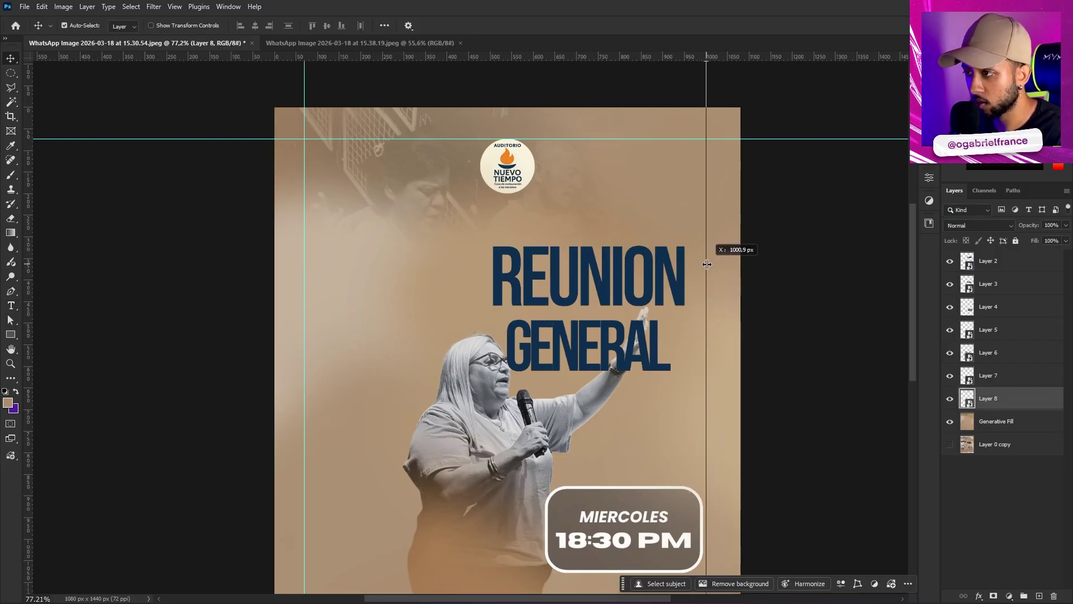
scroll(584, 284, "down", 4)
scroll(585, 285, "up", 3)
Move the REUNION and GENERAL title words below the logo, group them and centre the group horizontally on the canvas
left_click(591, 333)
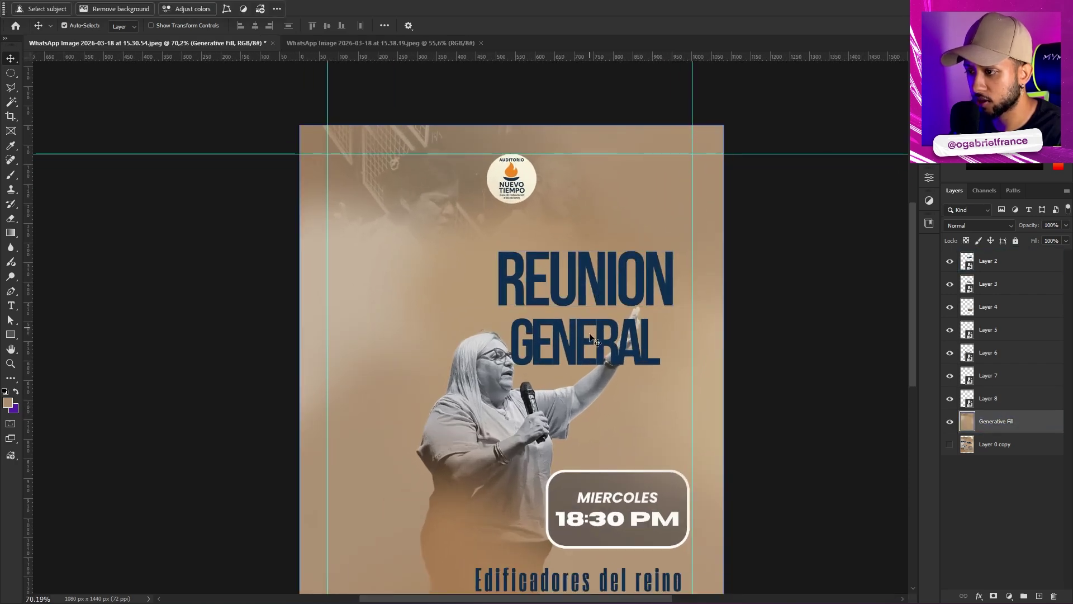
left_click(861, 322)
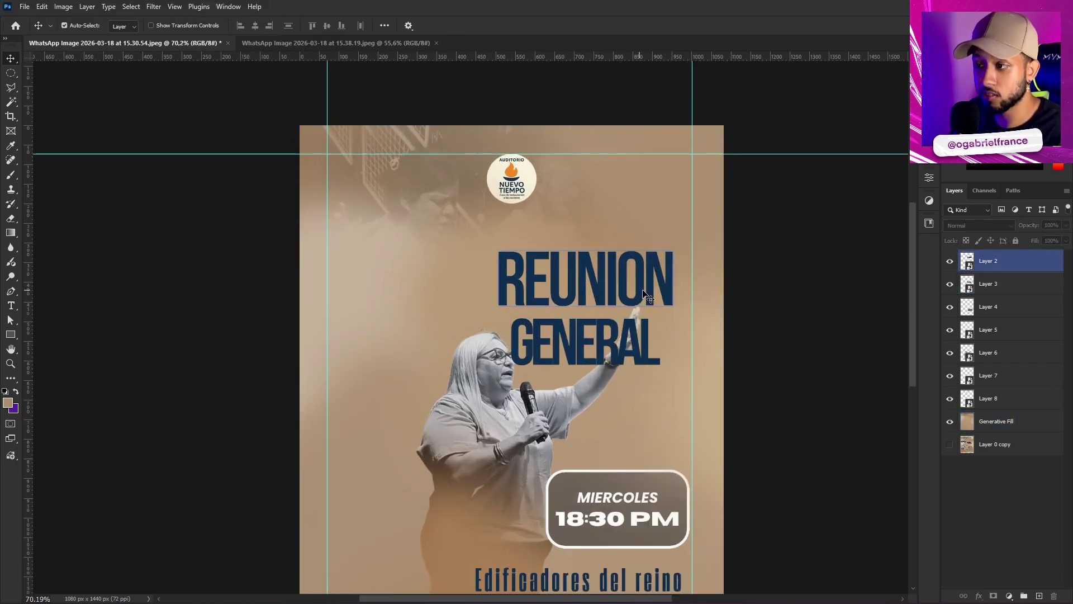
left_click(645, 291)
left_click_drag(644, 339, 566, 318)
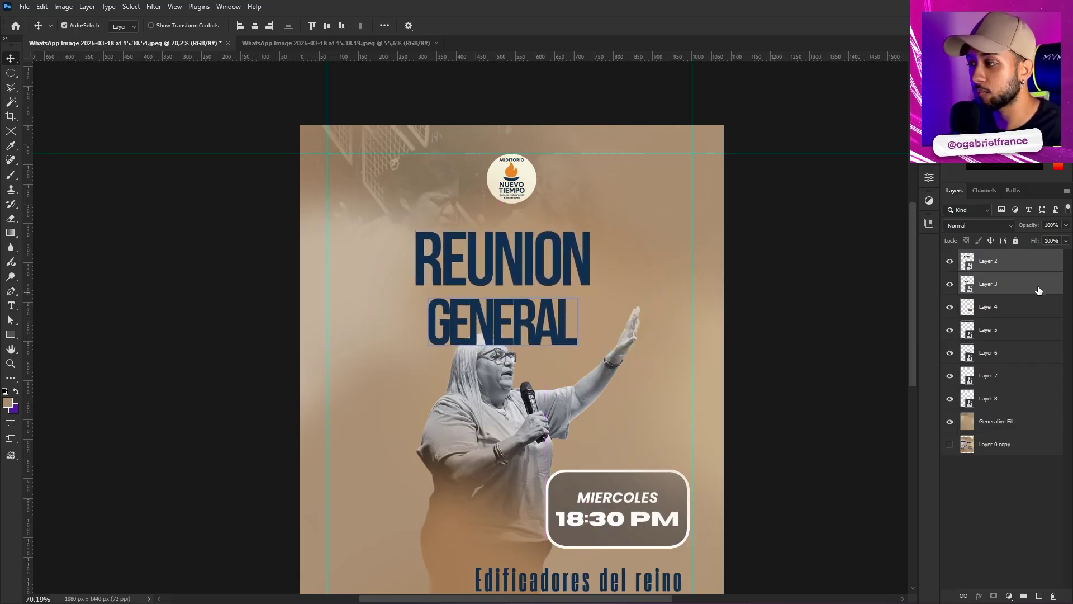
key("ctrl+g")
key("ctrl+a")
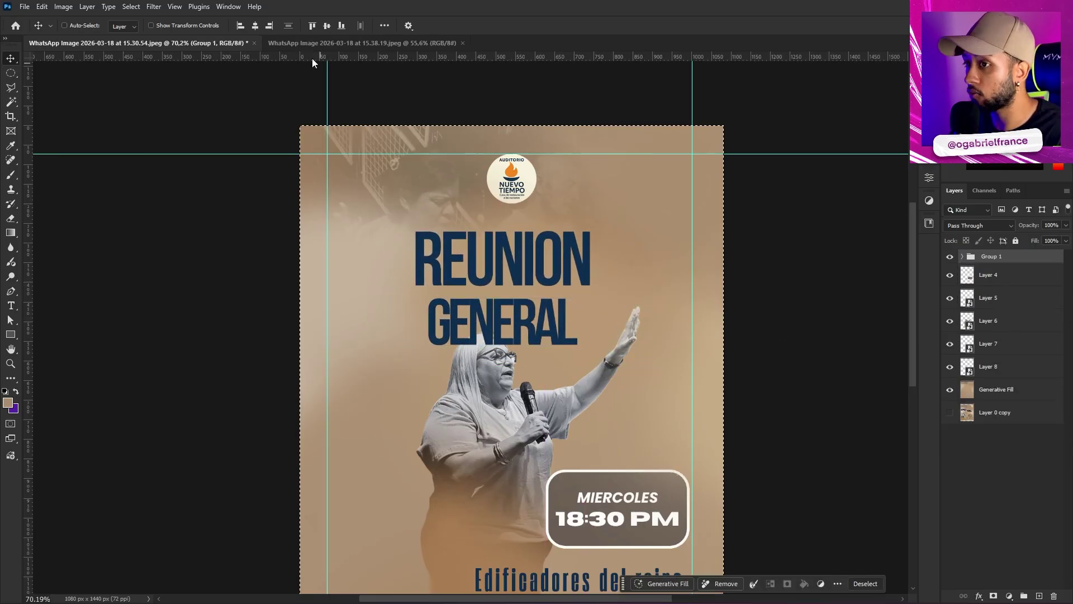
left_click(254, 25)
key("ctrl+d")
Move the woman's Layer 6 above Group 1 and position her so her head overlaps the GENERAL title word
left_click_drag(546, 370, 558, 355)
left_click_drag(518, 418, 542, 412)
scroll(532, 417, "down", 3)
scroll(522, 299, "up", 3)
left_click_drag(554, 333, 561, 267)
left_click(1047, 339)
mouse_move(1004, 282)
left_mouse_down()
mouse_move(1004, 267)
mouse_move(1010, 277)
left_mouse_up()
key("ctrl+z")
left_click(1015, 279)
left_click_drag(1006, 321, 1004, 250)
left_click_drag(531, 371, 525, 344)
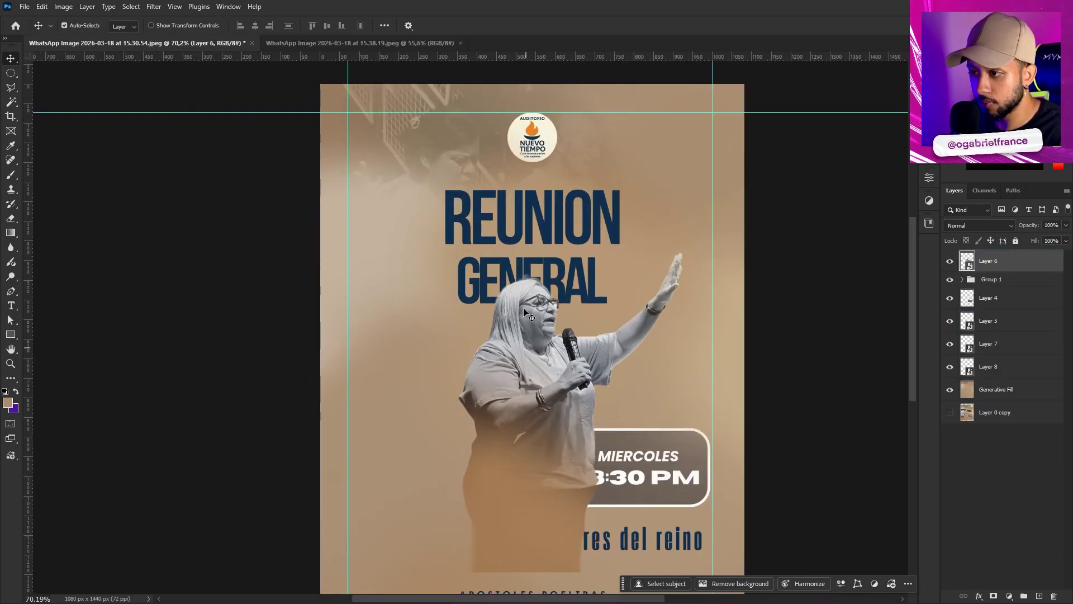
Shift the word GENERAL to the right under REUNION and readjust the woman's position in front of it
left_click_drag(593, 266, 632, 260)
scroll(609, 247, "up", 5)
scroll(608, 268, "down", 5)
left_click_drag(567, 413, 559, 352)
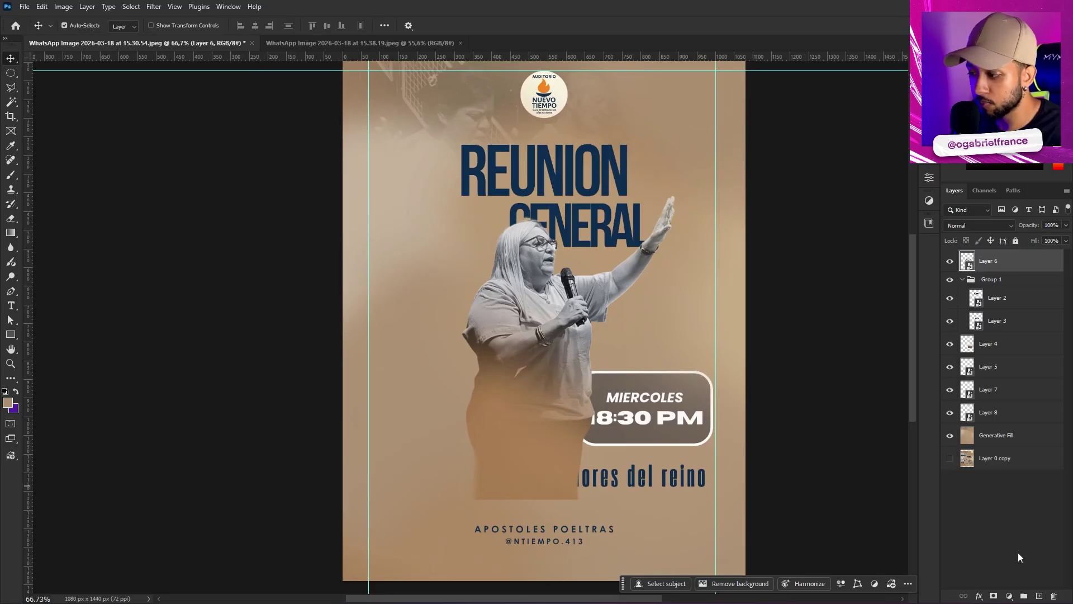
Add a layer mask to the woman's Layer 6 and fade out her lower body with the brush
left_click(994, 595)
mouse_move(482, 441)
left_mouse_down()
mouse_move(531, 439)
mouse_move(520, 433)
left_mouse_up()
left_click_drag(424, 484, 615, 491)
Bring the MIERCOLES 18:30 PM box's Layer 4 in front of the woman's layer
key("v")
left_click(671, 428)
left_click_drag(998, 339, 1017, 233)
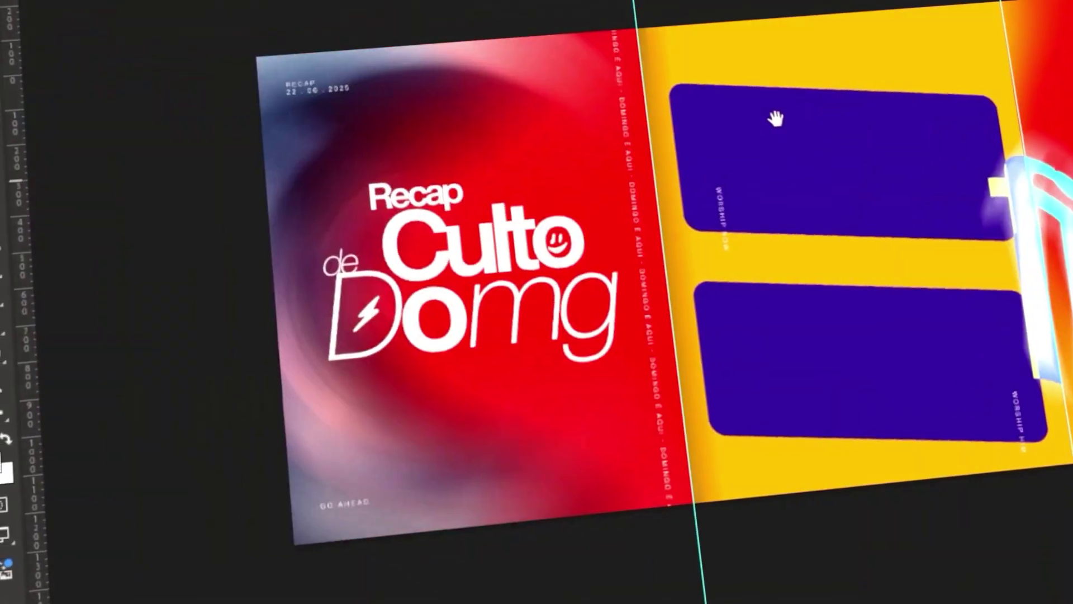
left_click_drag(776, 118, 199, 132)
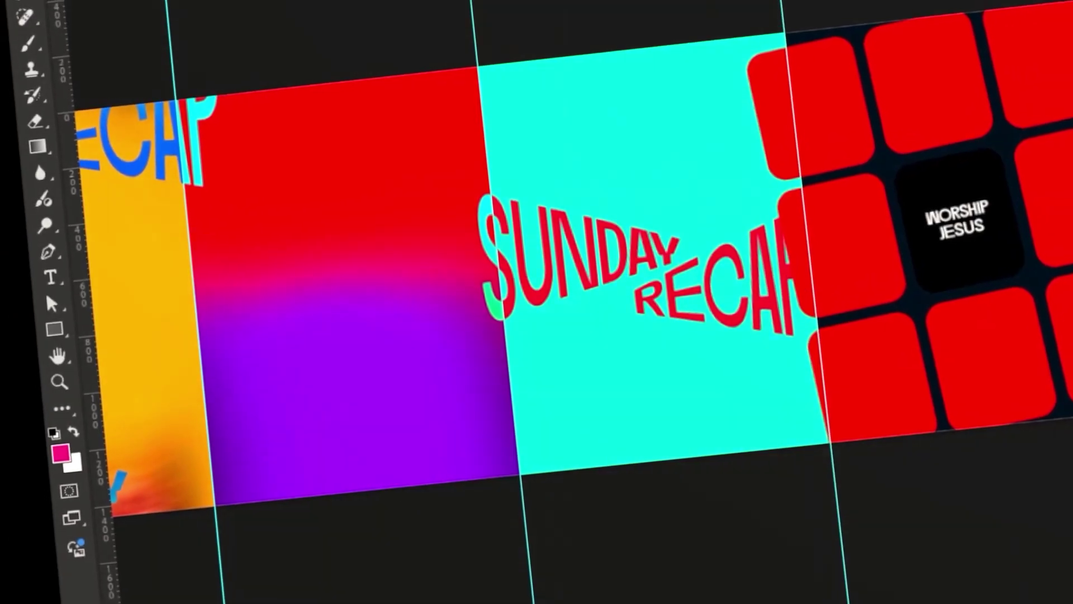
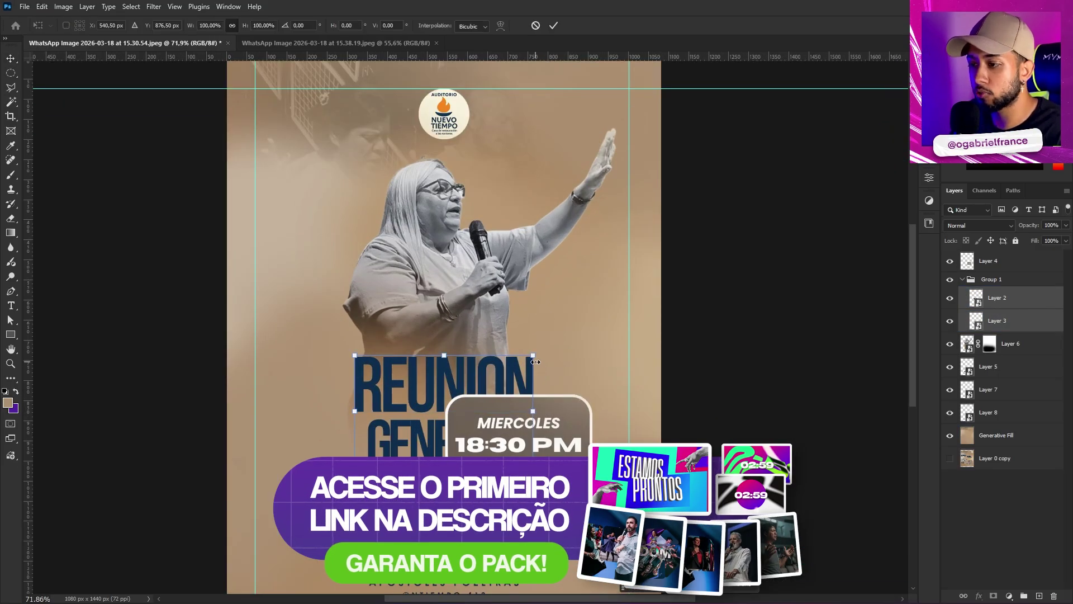
Slightly enlarge the REUNION GENERAL title and move the MIERCOLES 18:30 PM box up beside the woman's hand, against the right margin guide
left_click_drag(536, 362, 545, 348)
key("Return")
left_click_drag(519, 434, 556, 286)
scroll(479, 503, "down", 3)
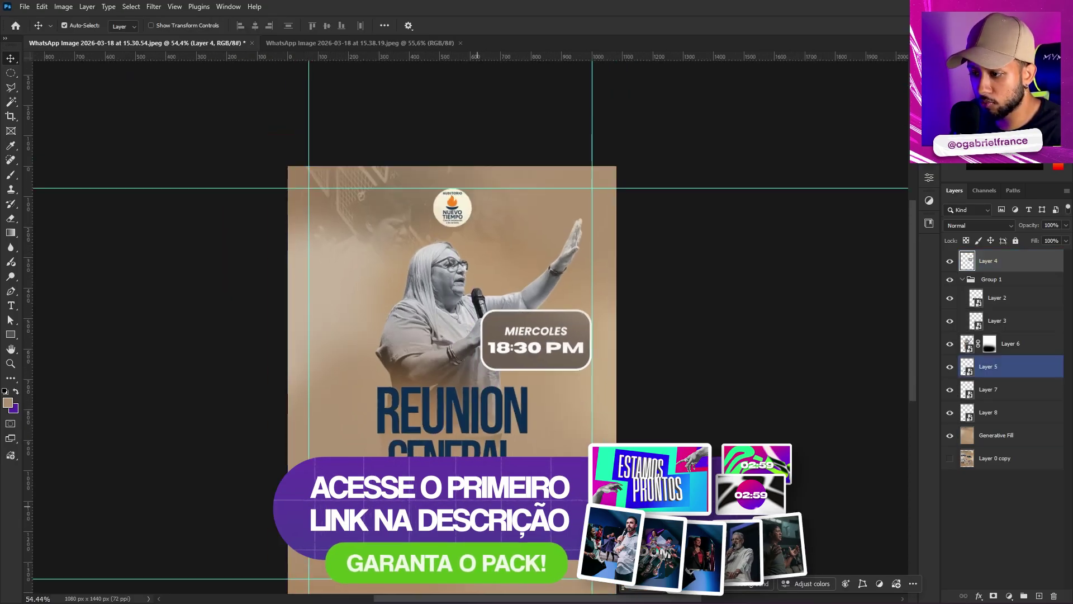
Move the REUNION GENERAL title down, closer to the Edificadores del reino line
scroll(479, 503, "up", 3)
left_click(471, 506)
left_click_drag(479, 487, 498, 386)
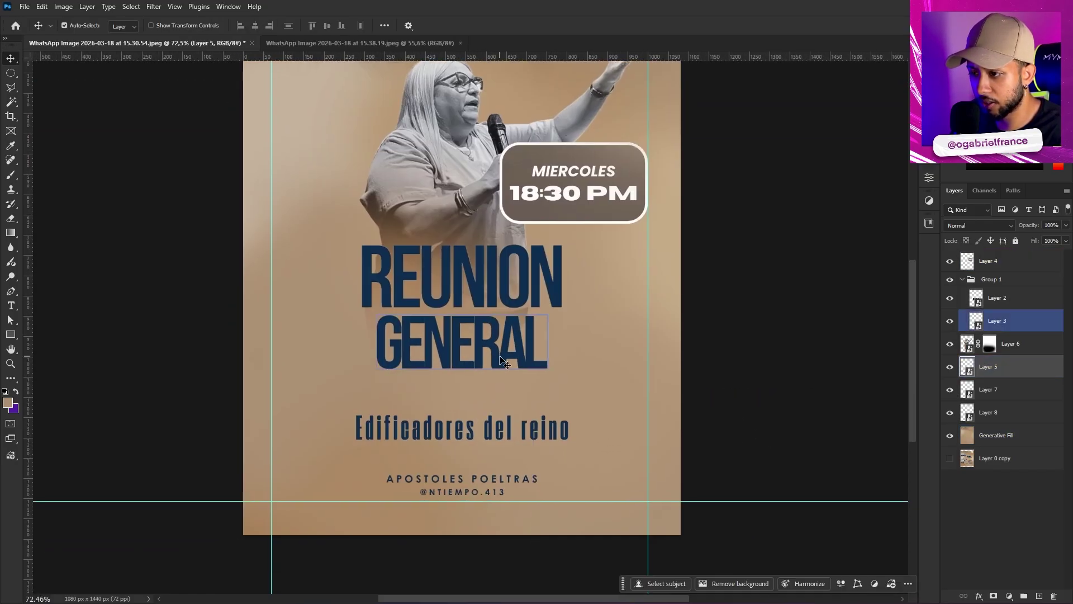
left_click(513, 334)
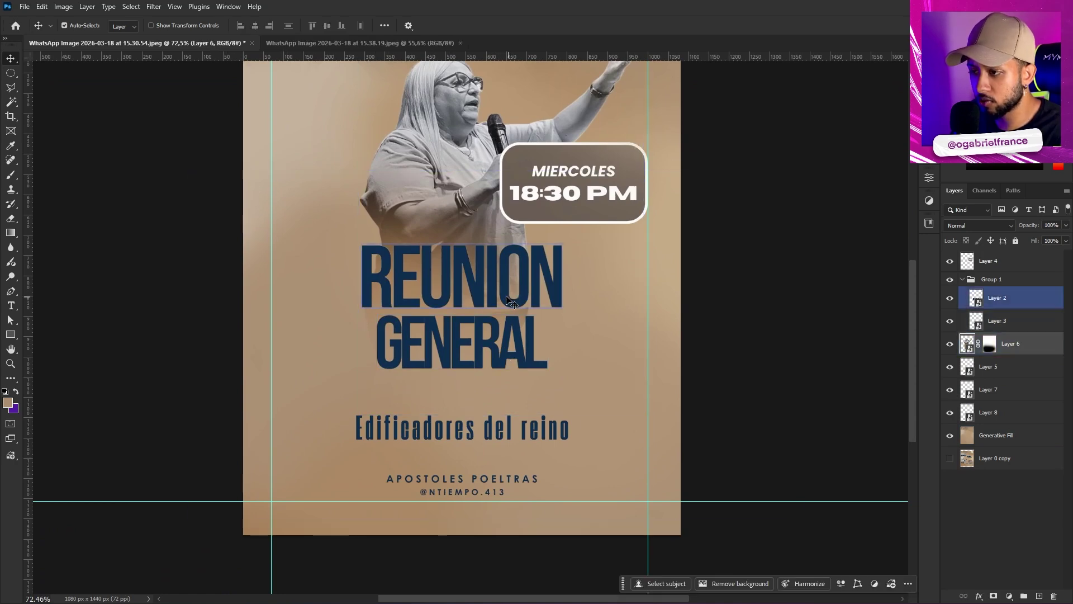
left_click(508, 339, "shift")
left_click_drag(510, 326, 515, 396)
Scale down the MIERCOLES 18:30 PM box and place it above the title, below the woman's raised arm
left_click_drag(540, 272, 298, 321)
key("ctrl+t")
left_click_drag(399, 278, 491, 299)
key("Return")
scroll(490, 299, "down", 2)
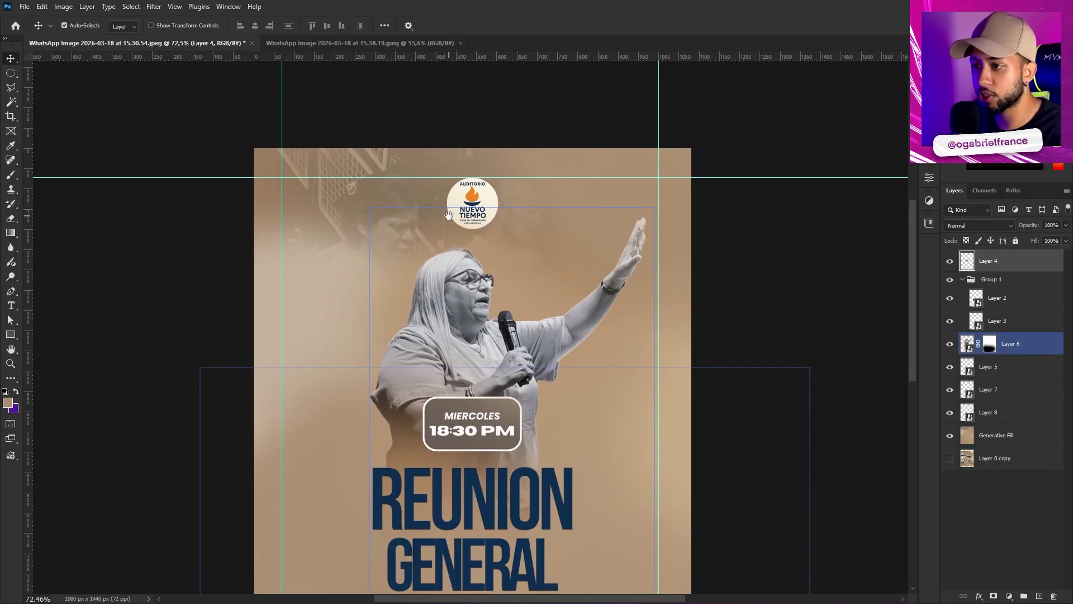
scroll(553, 334, "up", 2)
left_click_drag(493, 364, 576, 342)
key("ctrl+t")
key("Return")
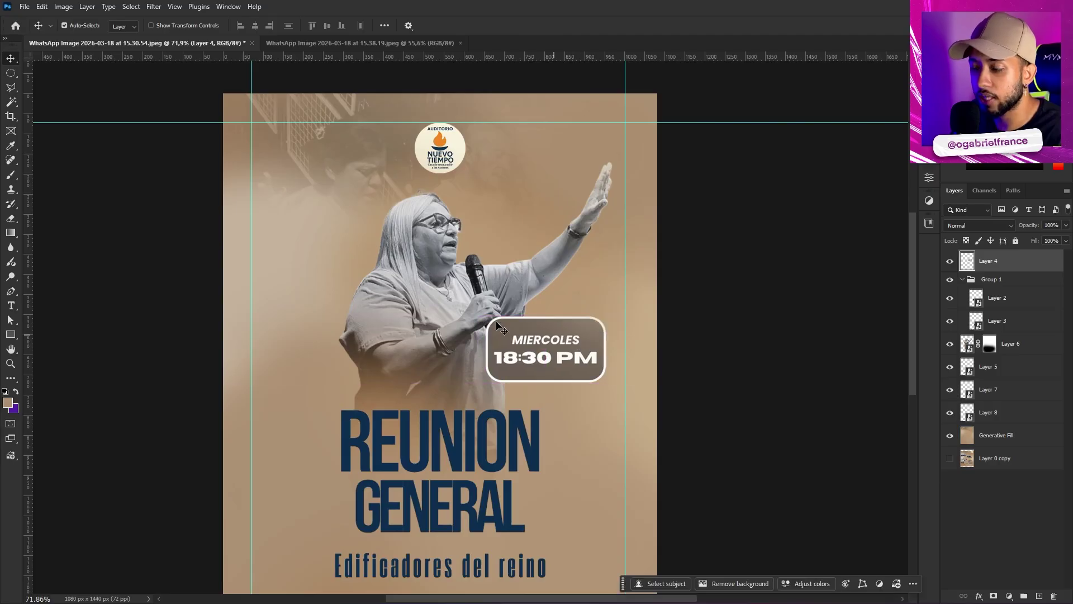
Try to shift the woman slightly to the left, and undo the shift
scroll(454, 297, "down", 2)
scroll(452, 299, "up", 1)
left_click_drag(448, 315, 434, 316)
key("ctrl+z")
scroll(499, 296, "down", 3)
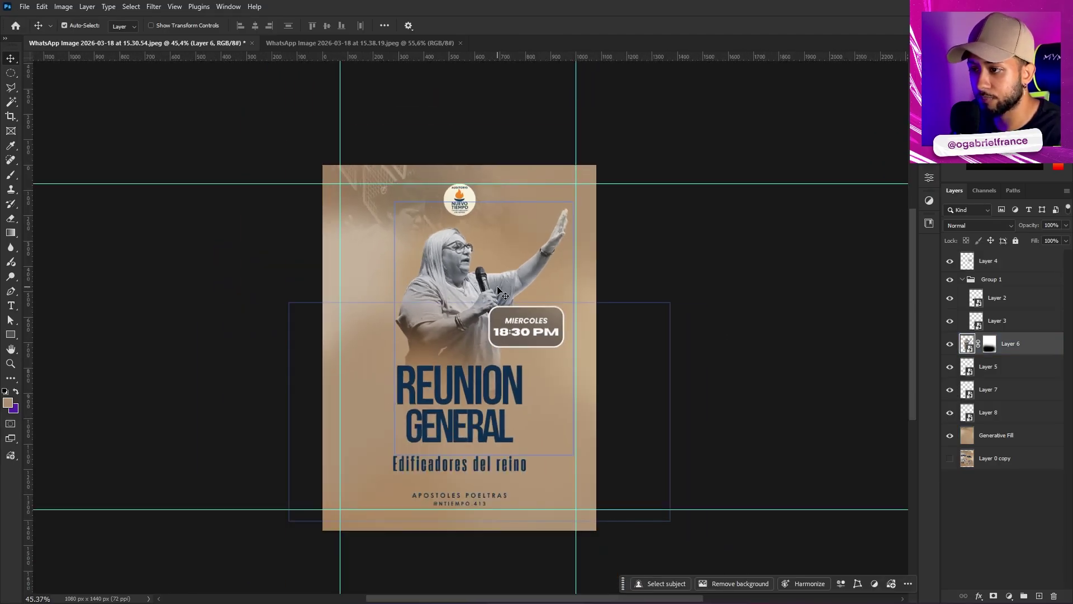
Examine the poster's overall balance with and without guides, checking the woman, title and time box placement
scroll(499, 404, "up", 1)
scroll(505, 439, "up", 3)
scroll(646, 362, "down", 2)
key("ctrl+h")
key("ctrl+h")
left_click_drag(649, 377, 653, 414)
scroll(583, 238, "up", 3)
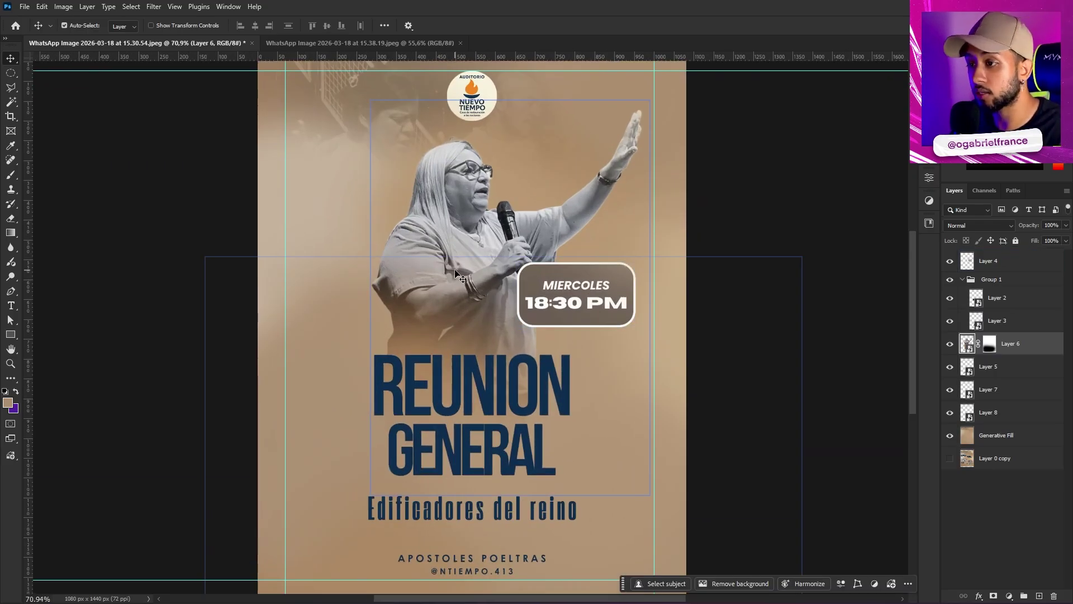
scroll(455, 272, "down", 4)
scroll(506, 291, "up", 3)
scroll(525, 321, "up", 3)
Move the MIERCOLES 18:30 PM box slightly left toward the woman's hand and scale it down to about 266 × 147 px
left_click_drag(518, 319, 583, 308)
scroll(560, 306, "down", 2)
scroll(576, 285, "up", 4)
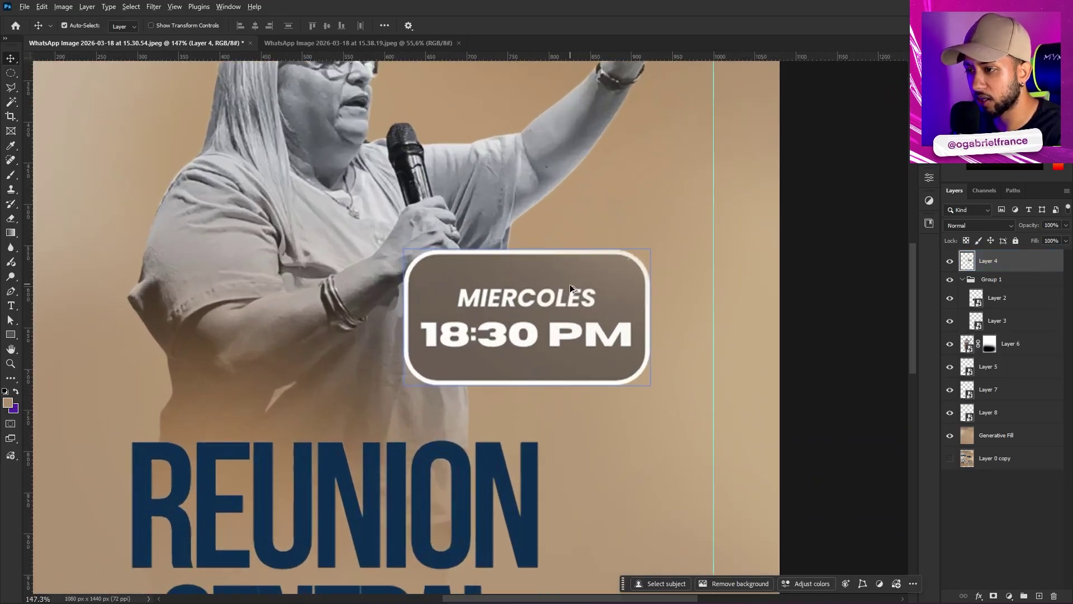
scroll(570, 287, "down", 4)
key("ctrl+t")
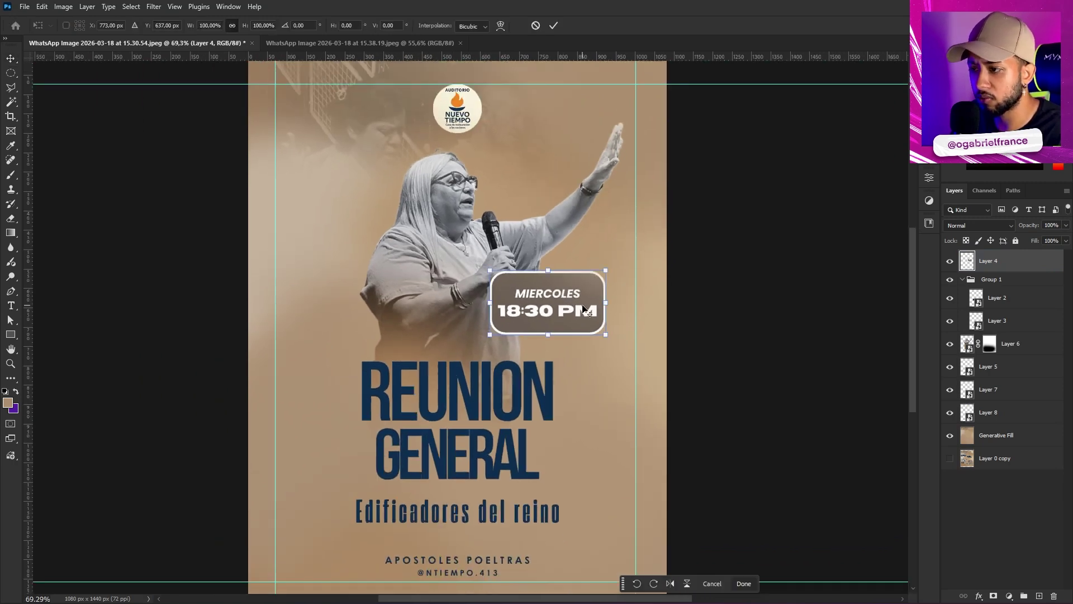
scroll(615, 301, "up", 2)
left_click_drag(609, 303, 594, 302)
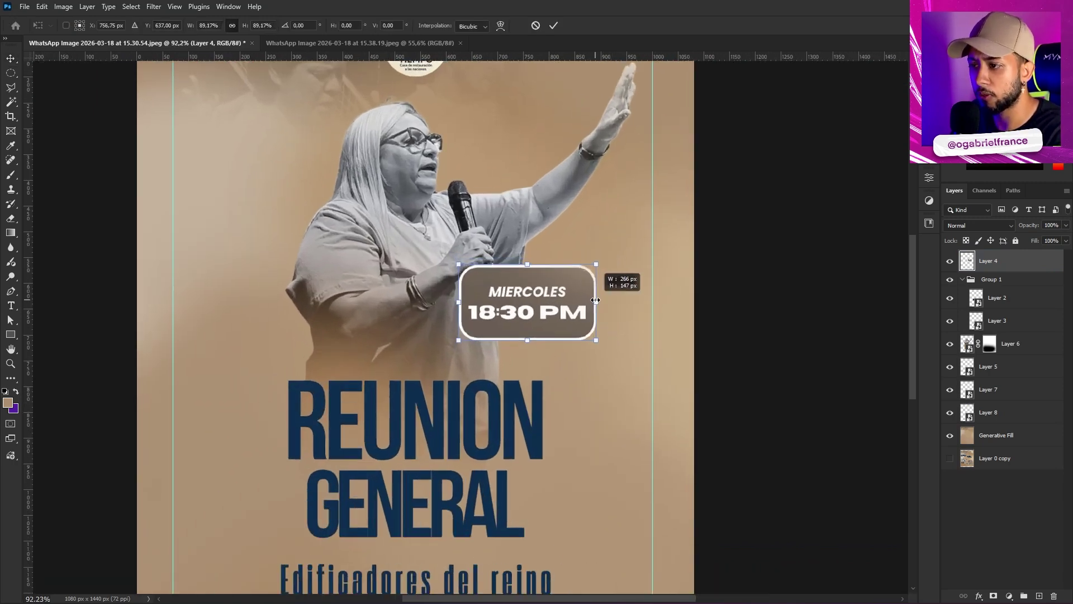
key("Return")
scroll(562, 373, "down", 3)
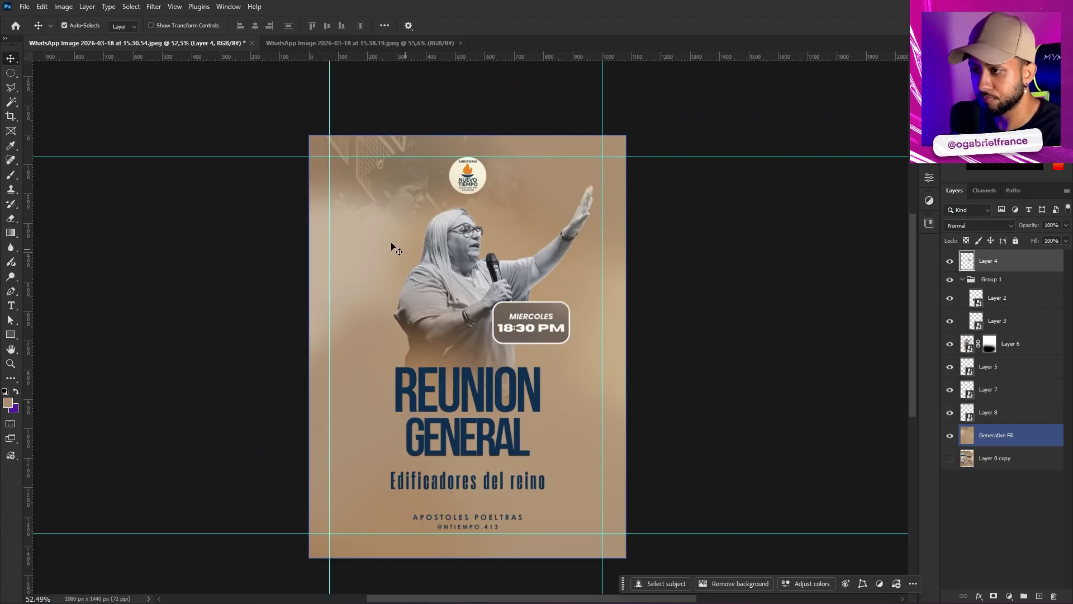
Add a new layer beneath the woman's Layer 6 and paint a soft cream-white glow behind her with a large brush
scroll(460, 263, "up", 2)
left_click(460, 263, "ctrl")
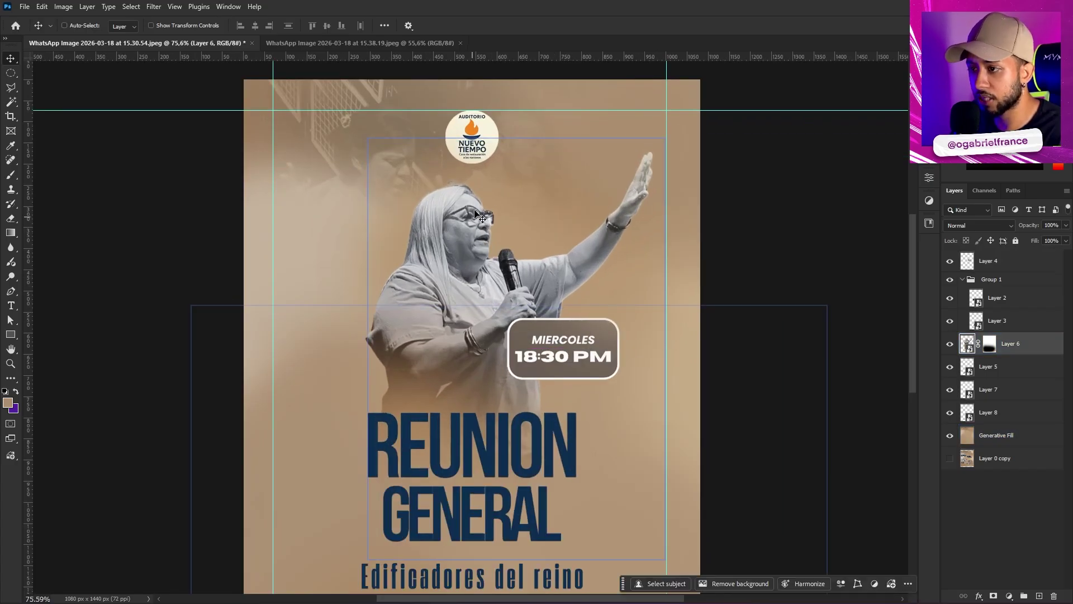
scroll(475, 214, "down", 2)
scroll(473, 207, "up", 3)
scroll(271, 159, "down", 2)
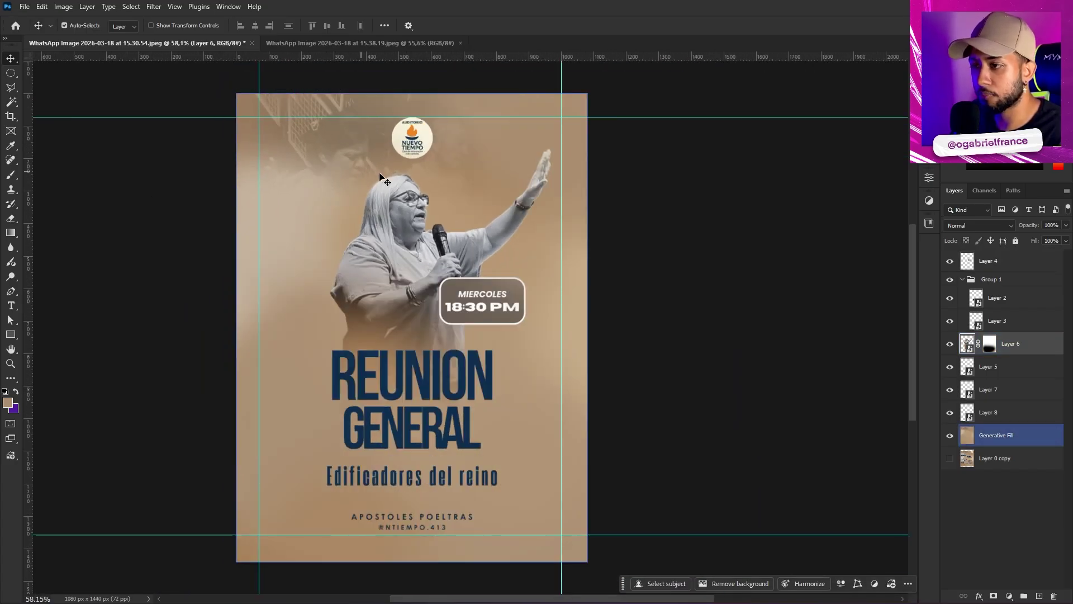
scroll(453, 263, "up", 3)
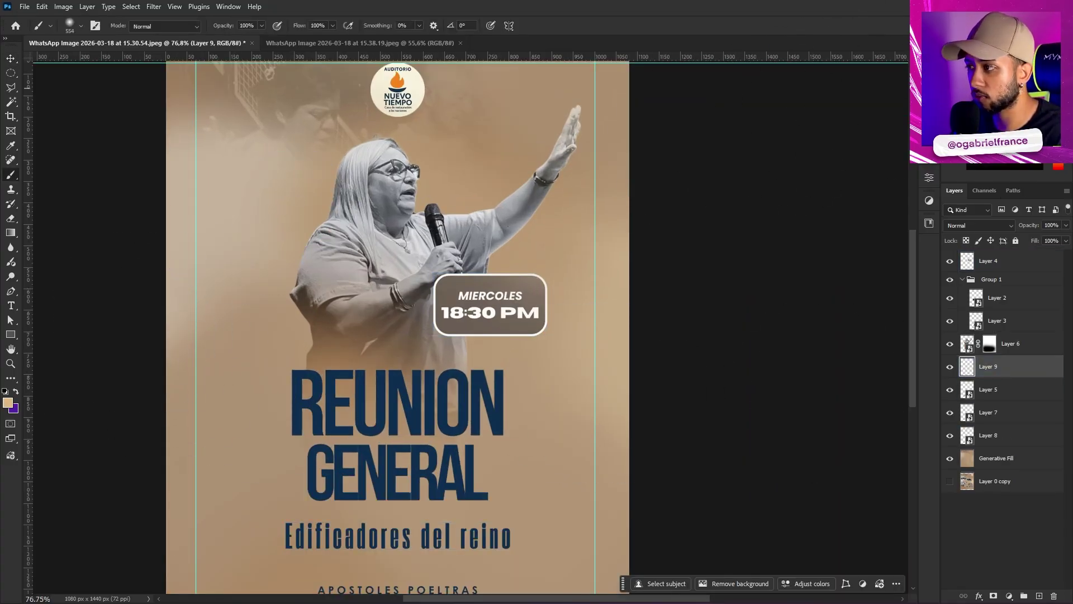
left_click(366, 266)
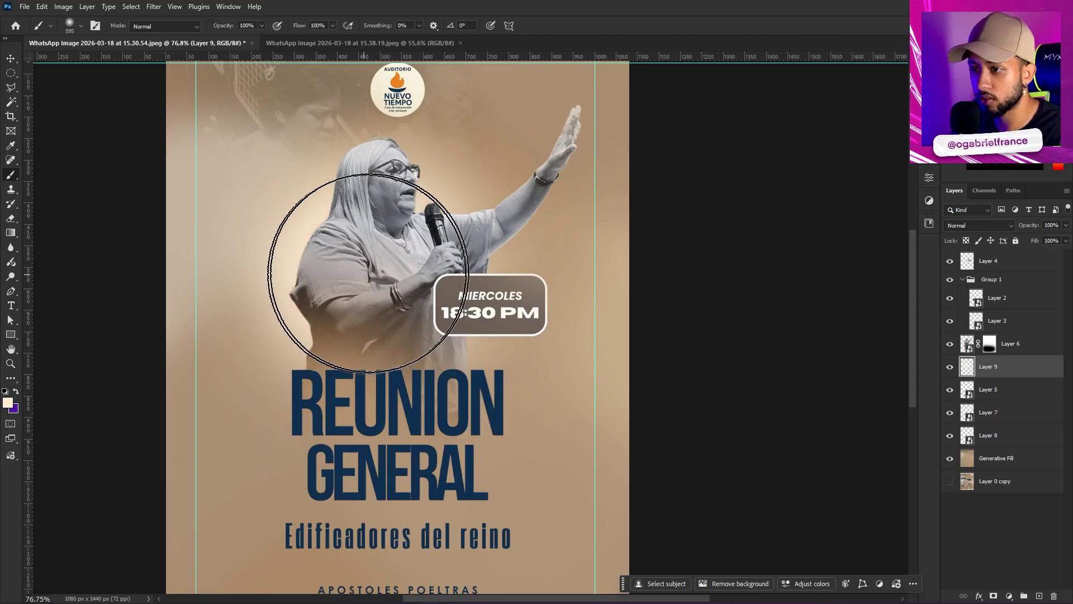
left_click(396, 285)
left_click(406, 285)
scroll(476, 272, "down", 3)
key("v")
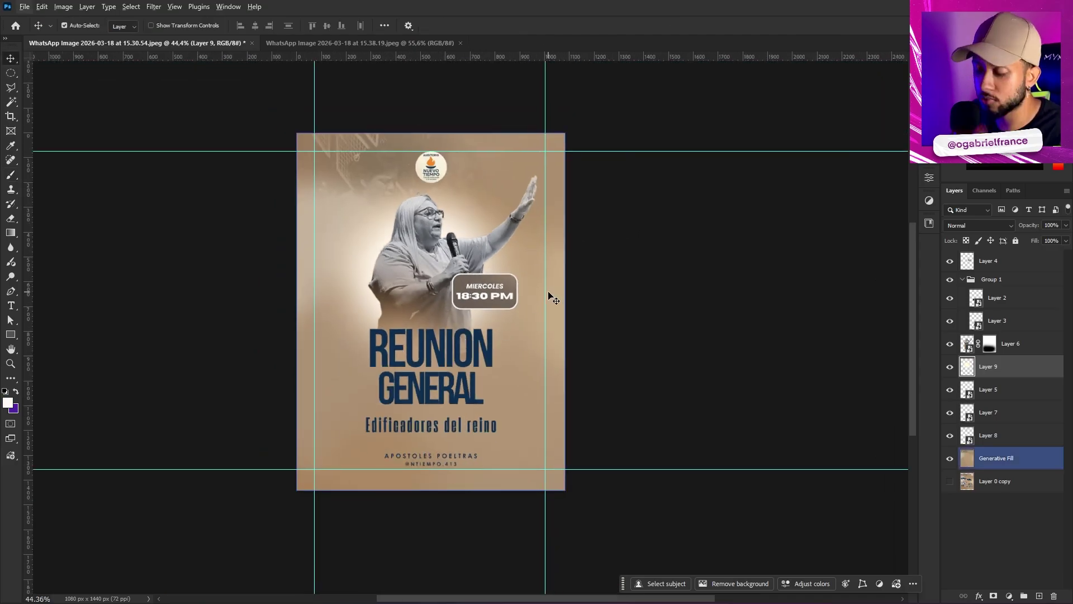
scroll(549, 296, "up", 2)
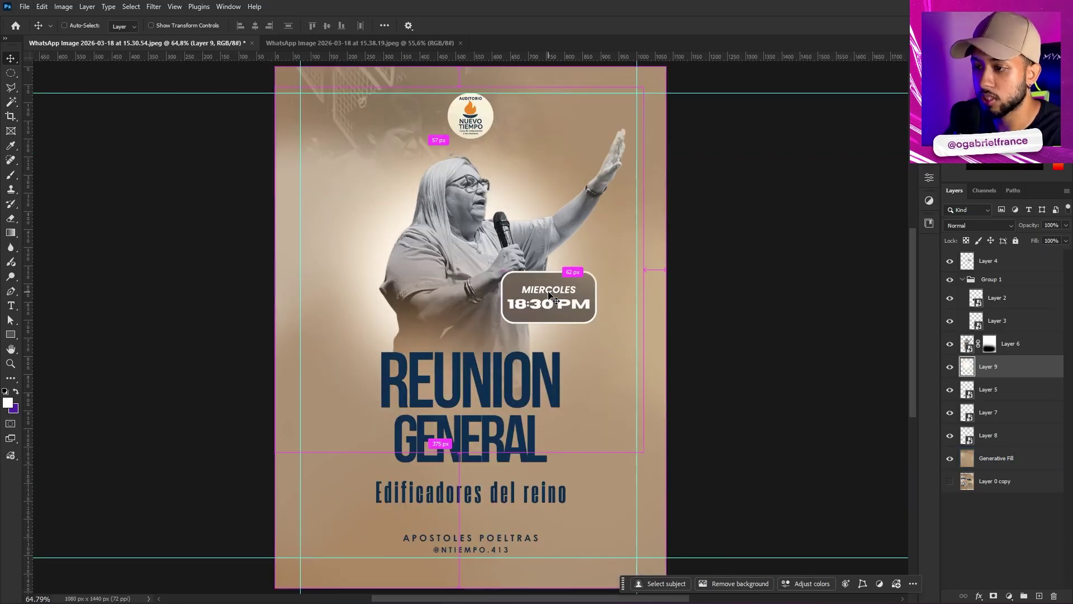
Hide the guides and save the poster to the desktop folder as WhatsApp Image 2026-03-18 at 15.30.54.psd
left_click(734, 249)
key("ctrl+h")
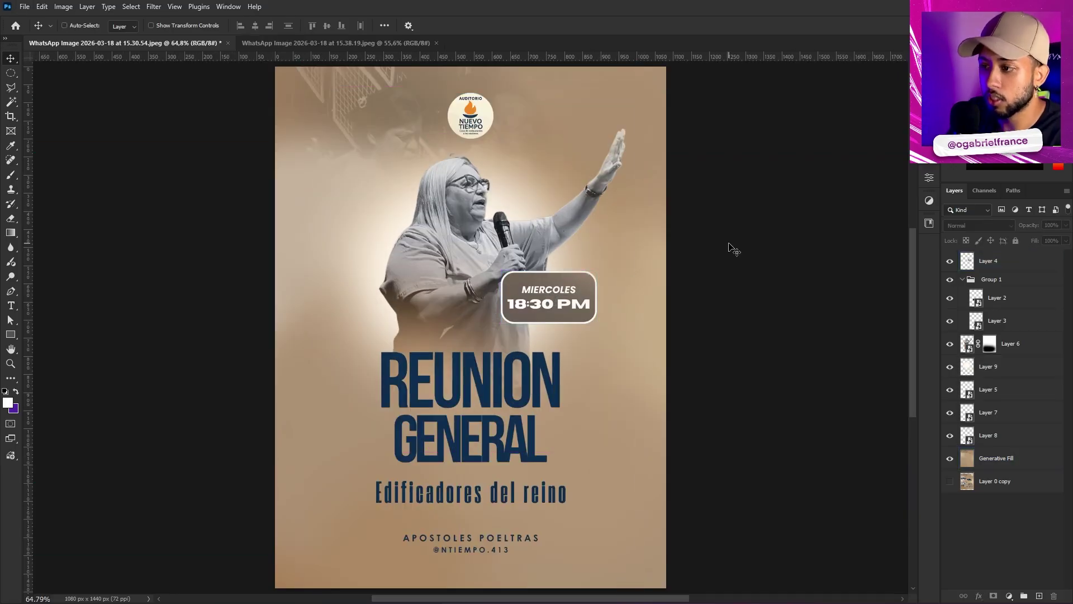
key("ctrl+s")
key("Return")
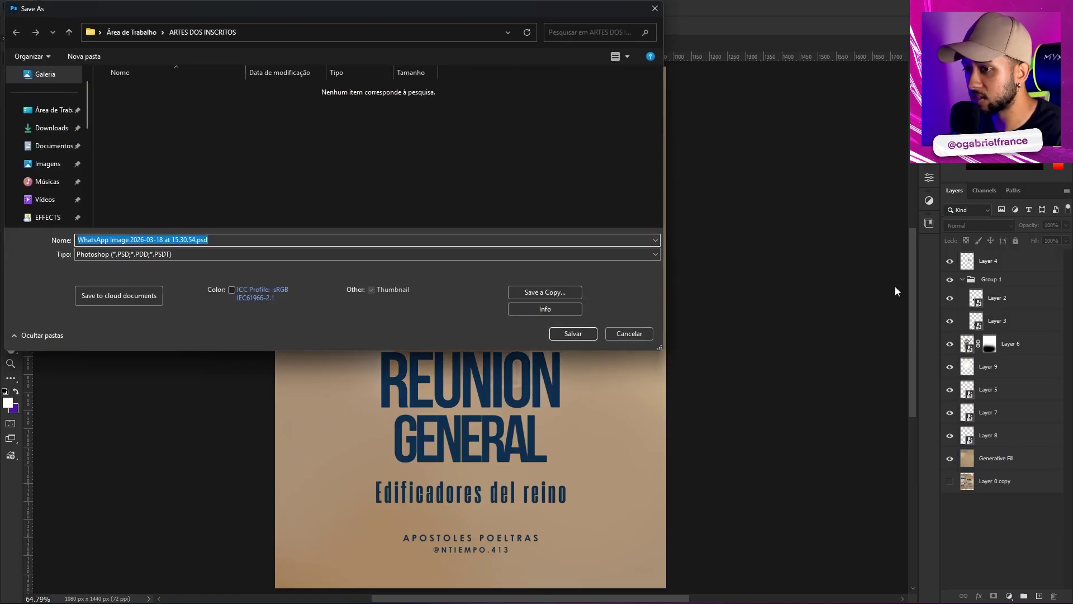
left_click(61, 129)
left_click(53, 109)
left_click(573, 333)
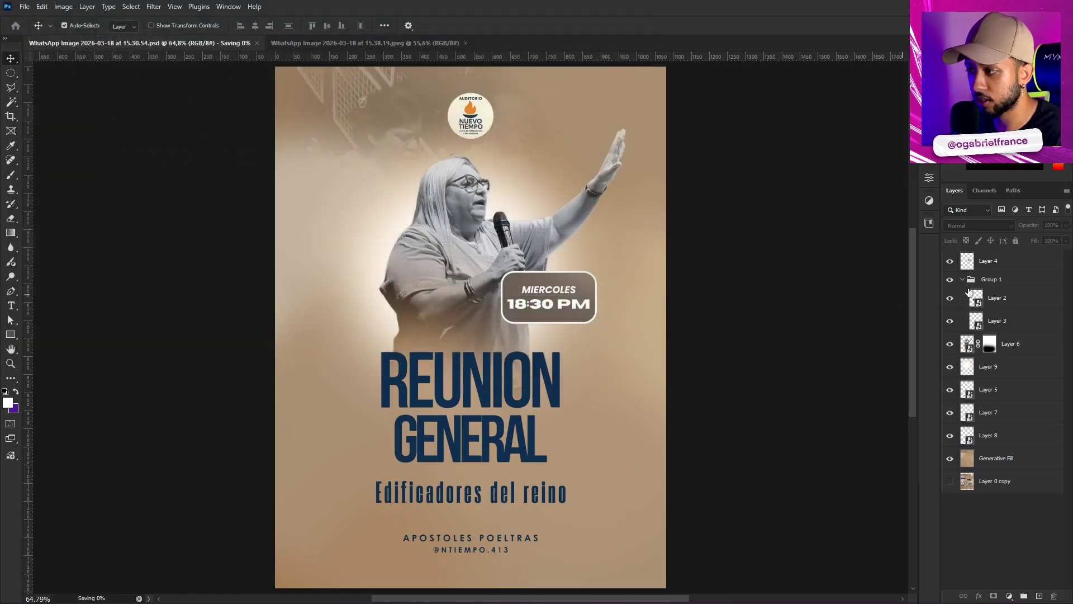
Move the time box's Layer 4 into Group 1 and group all redesign layers above Layer 0 copy
left_click(962, 280)
left_click_drag(979, 265, 990, 280)
left_click(1001, 389, "shift")
key("ctrl+g")
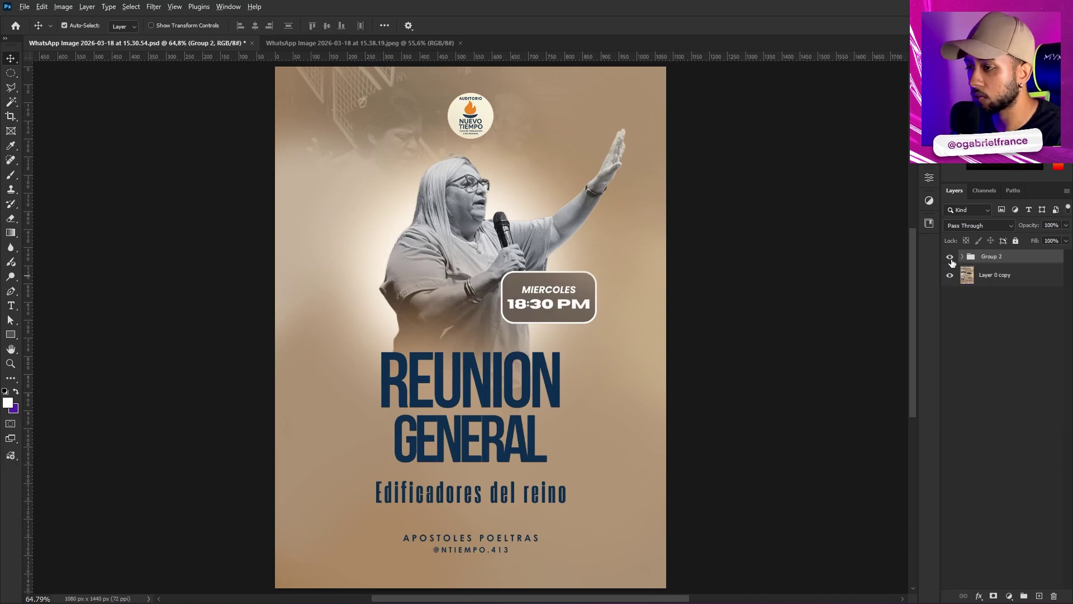
Compare the original poster on Layer 0 copy with the redesign by toggling the new group's visibility
left_click(950, 258)
left_click(950, 273)
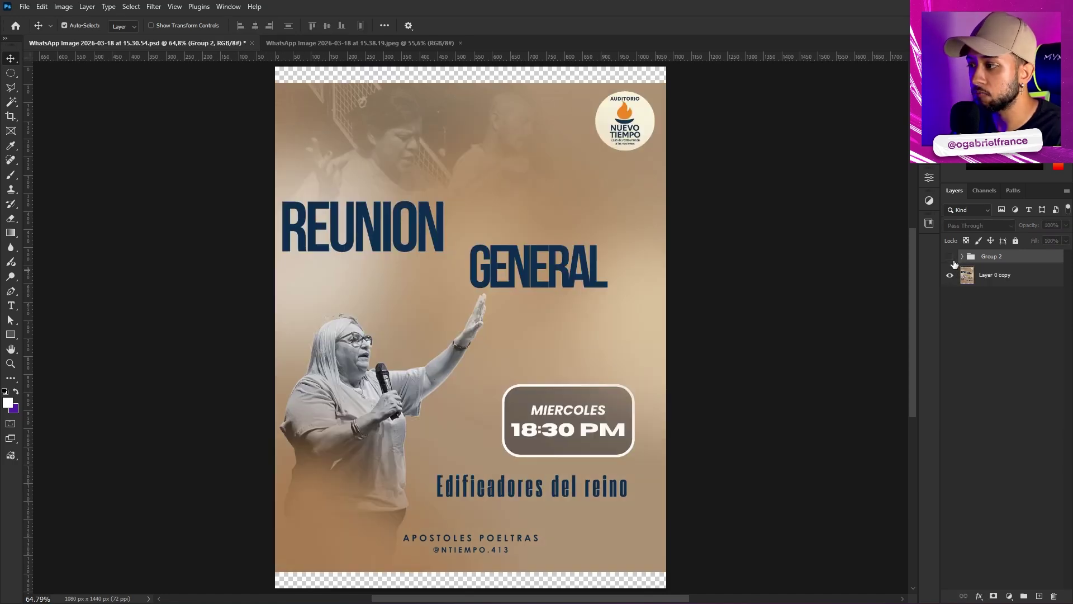
left_click(951, 258)
left_click(950, 258)
scroll(675, 286, "down", 2)
scroll(733, 322, "up", 1)
left_click(951, 258)
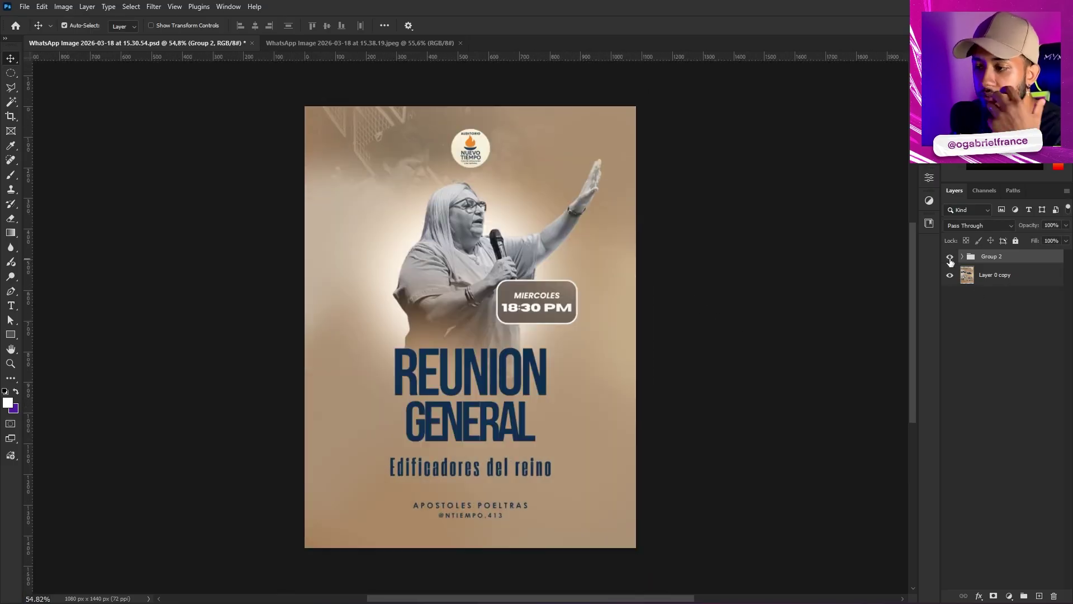
left_click(951, 258)
left_click(950, 258)
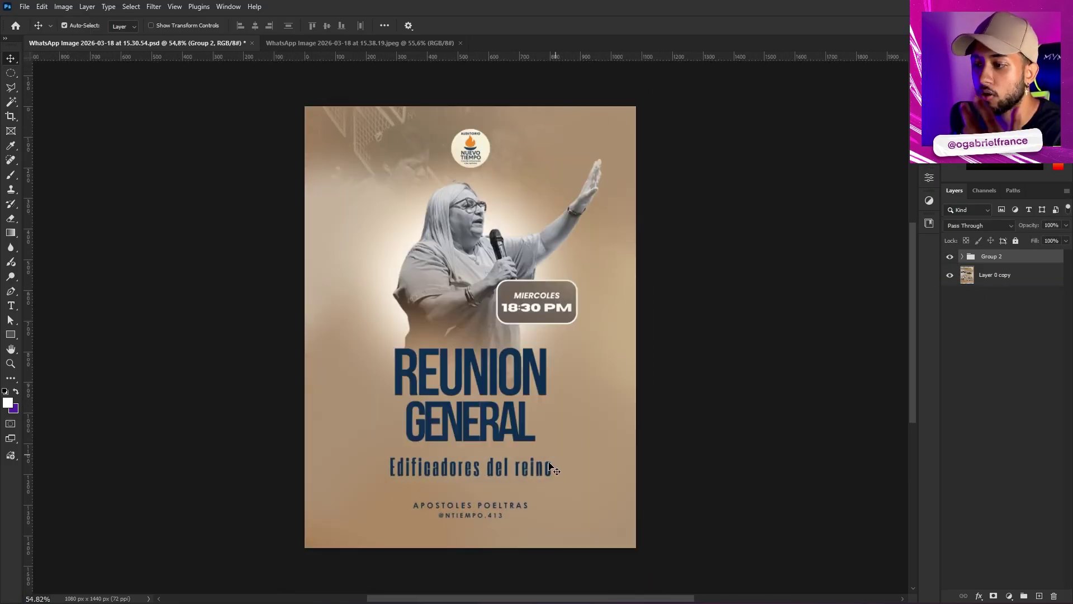
Nudge the Edificadores del reino line slightly down, away from the title, and recheck the redesign against the original
left_click(534, 475)
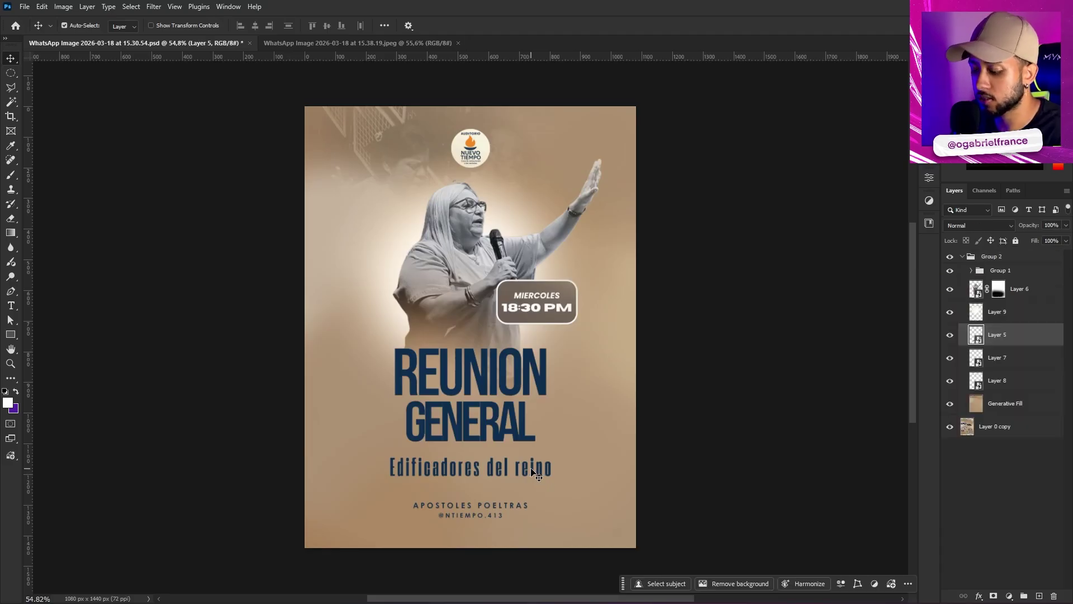
scroll(534, 475, "up", 1)
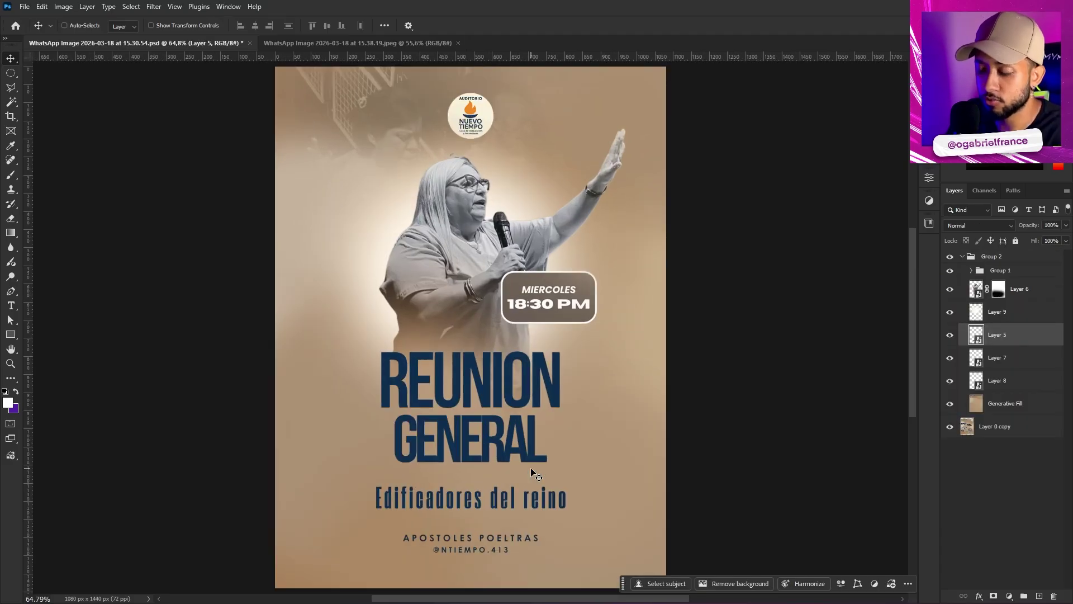
left_click(962, 257)
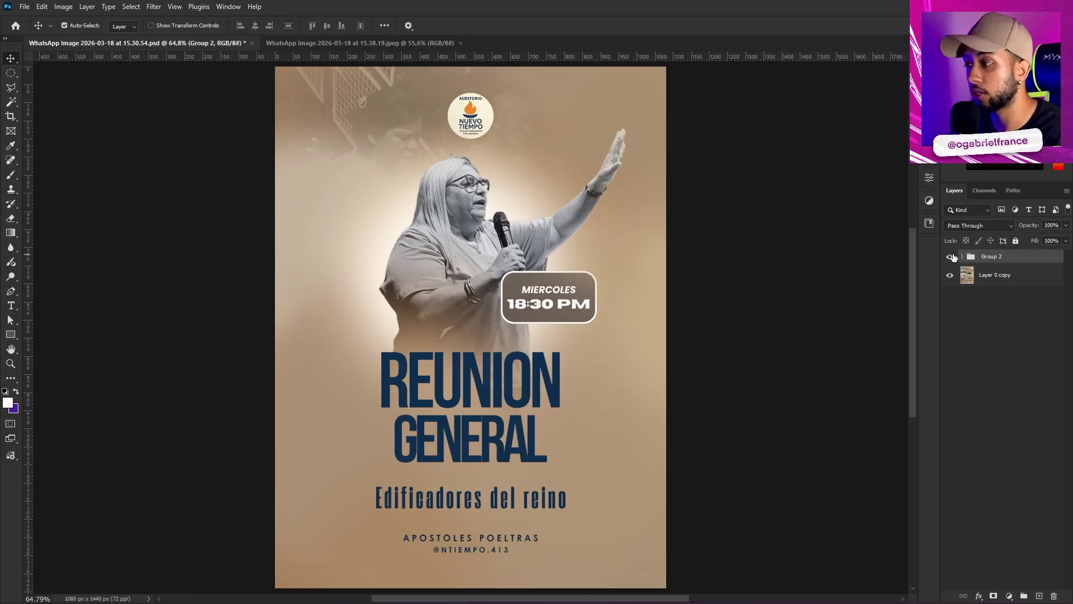
scroll(762, 207, "down", 4)
scroll(763, 207, "up", 3)
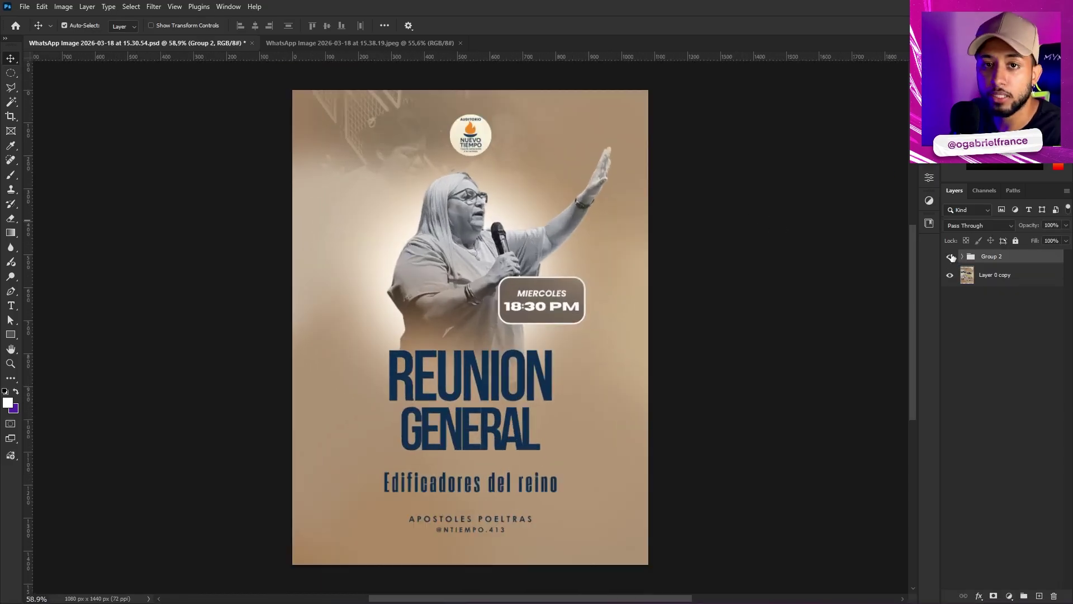
left_click(951, 256)
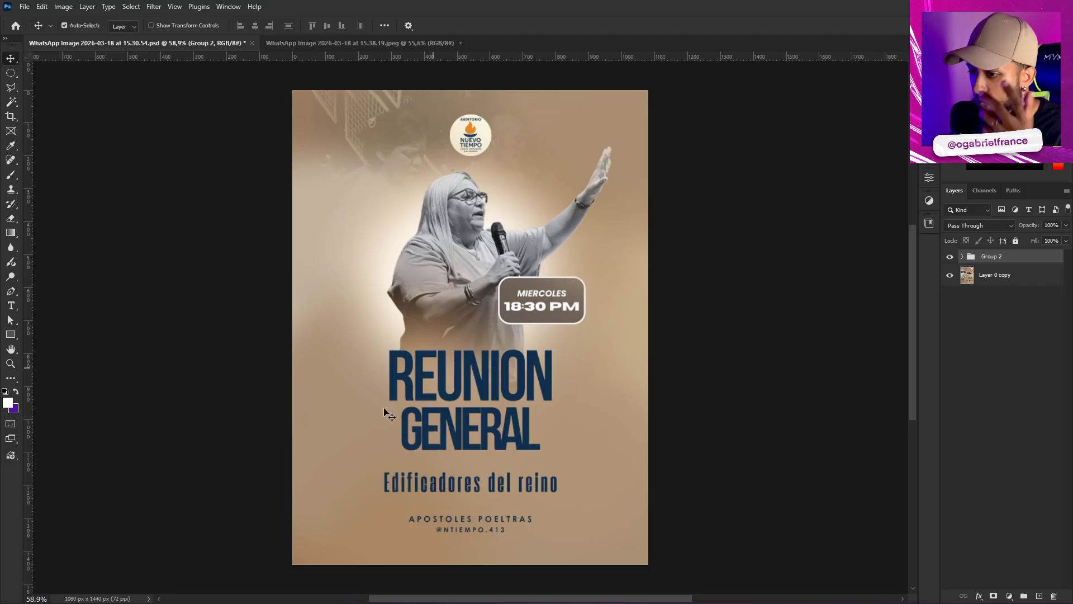
Apply a white (ffffff) Color Overlay to the word REUNION on Layer 2
left_click(625, 474)
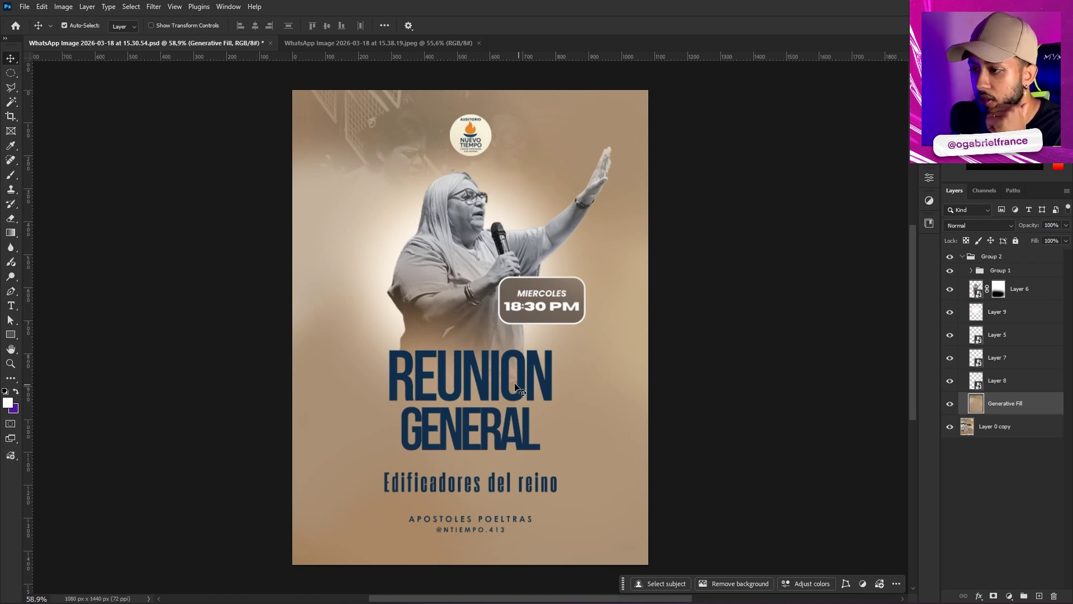
left_click(540, 343)
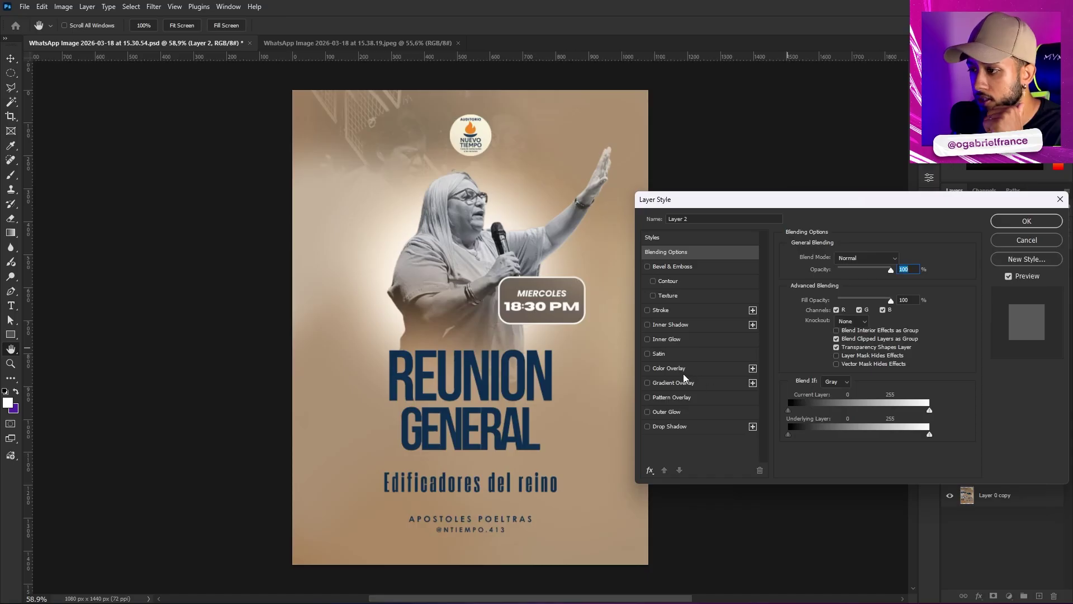
left_click(670, 368)
left_click(907, 261)
left_click_drag(817, 359, 675, 238)
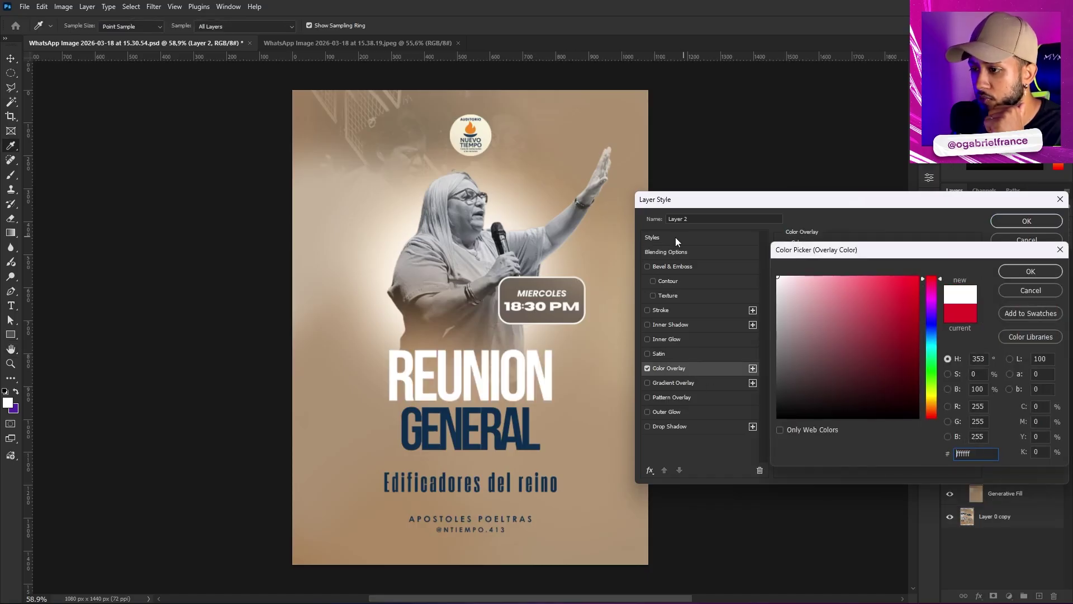
left_click(1030, 271)
left_click(1026, 221)
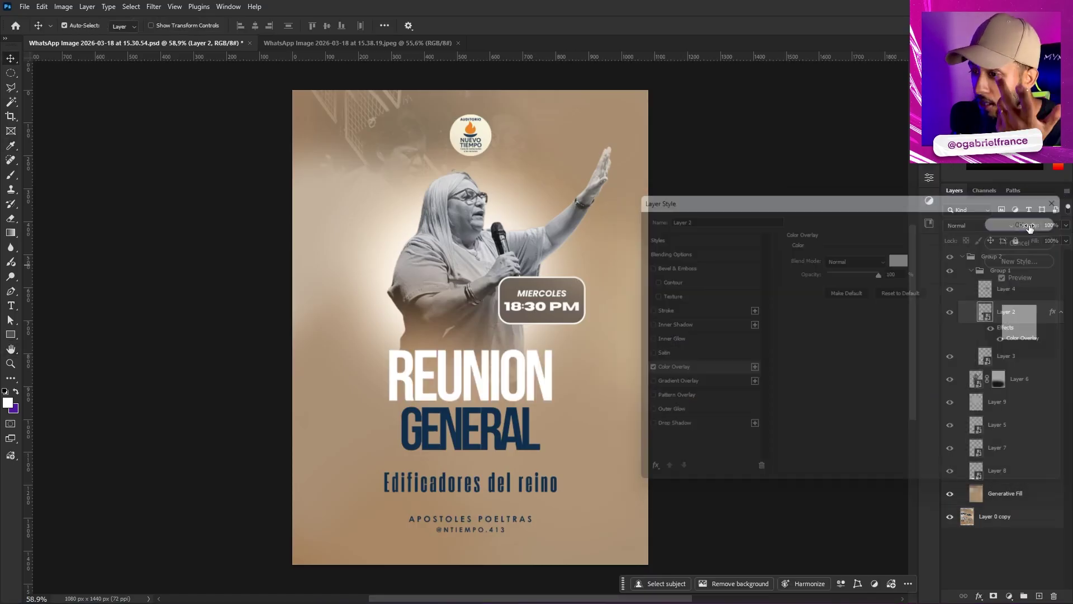
Apply a dark brown (57381c) Color Overlay to the word GENERAL on Layer 3
scroll(520, 423, "up", 3)
left_click(1052, 363)
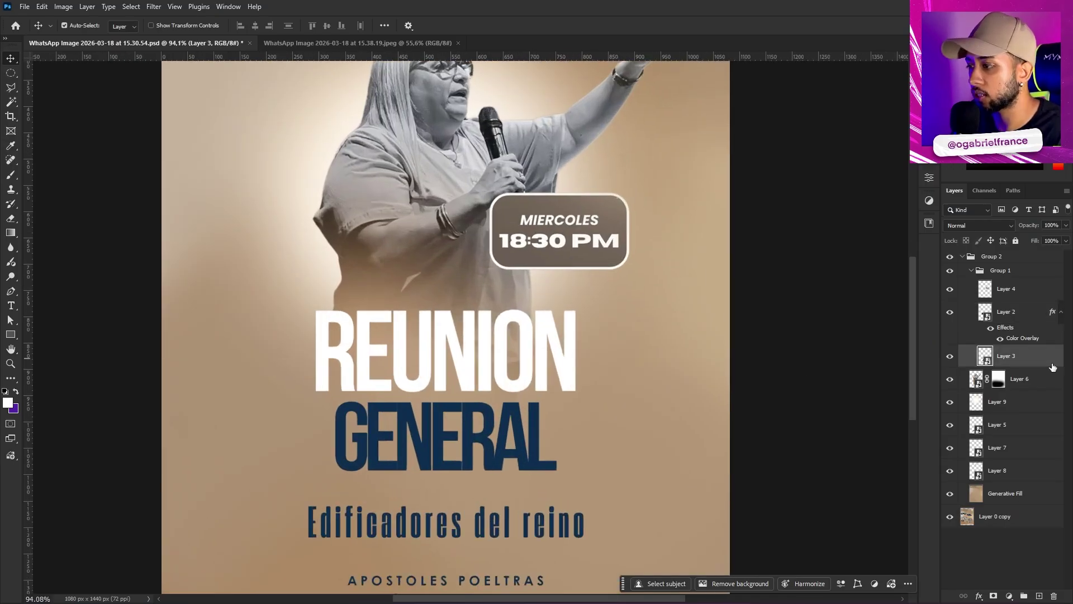
double_click(1048, 365)
left_click(678, 370)
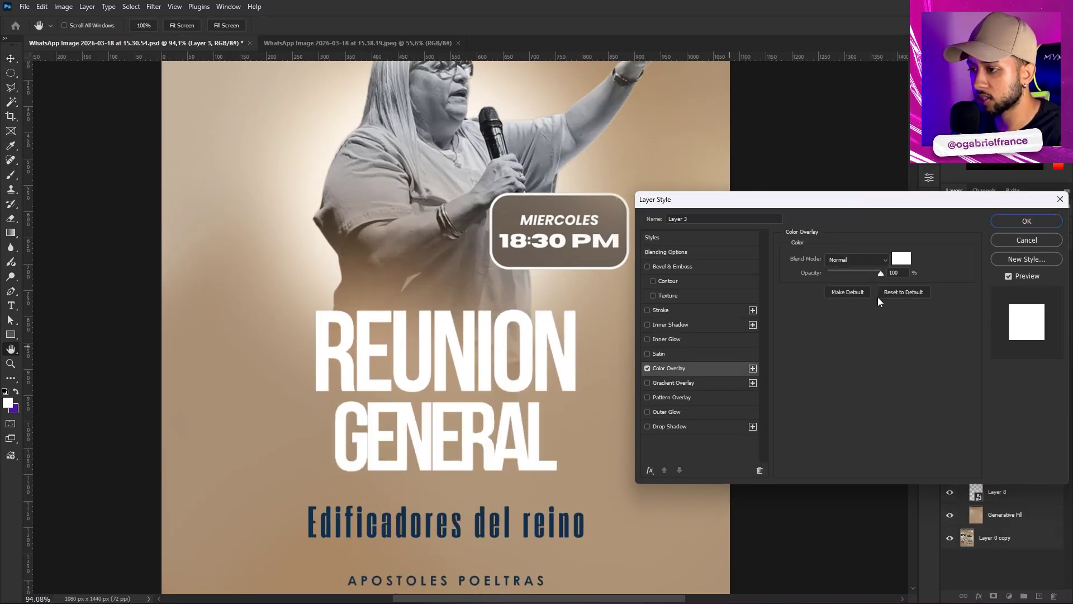
left_click(616, 213)
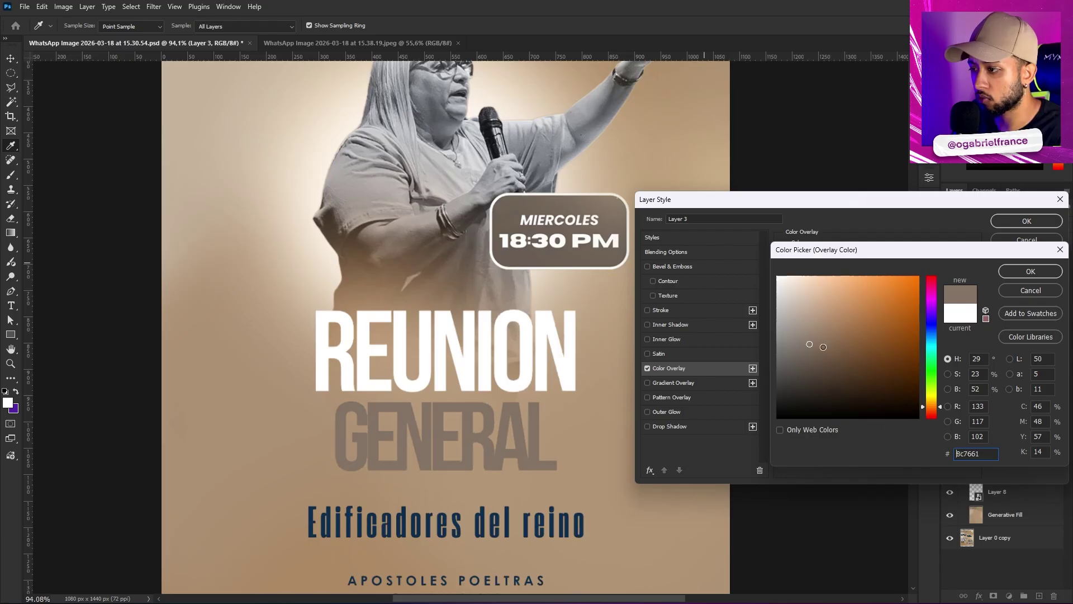
left_click_drag(852, 373, 860, 370)
left_click(1030, 271)
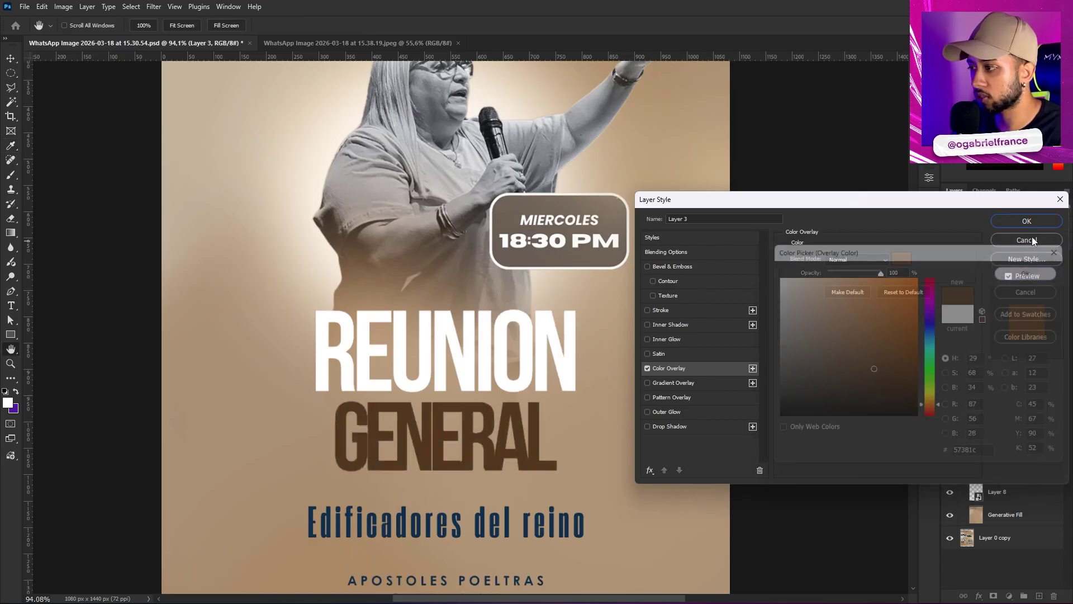
left_click(1027, 221)
Copy GENERAL's brown Color Overlay to the Edificadores del reino line on Layer 5 and the two-line footer text on Layer 7
scroll(541, 327, "down", 10)
scroll(531, 353, "up", 8)
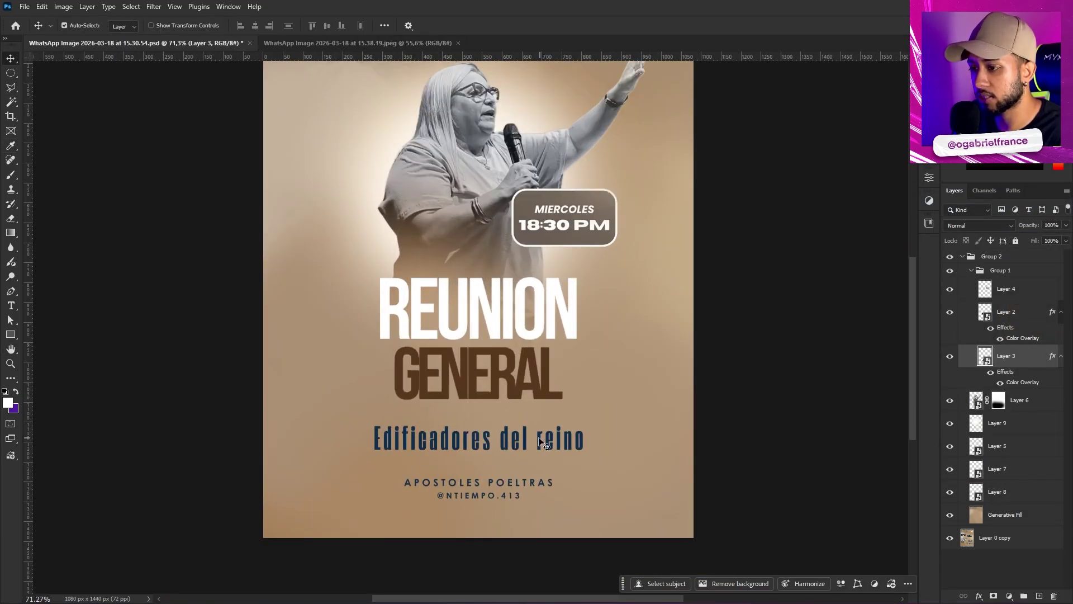
left_click(552, 438)
left_click_drag(1047, 399, 1028, 445)
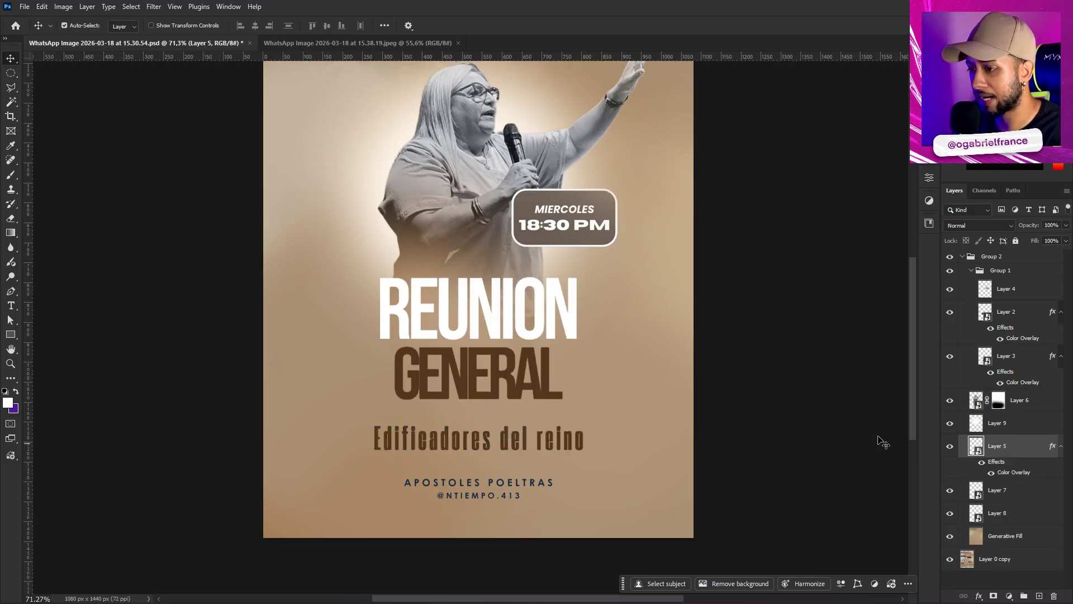
scroll(529, 466, "up", 3)
left_click(538, 495)
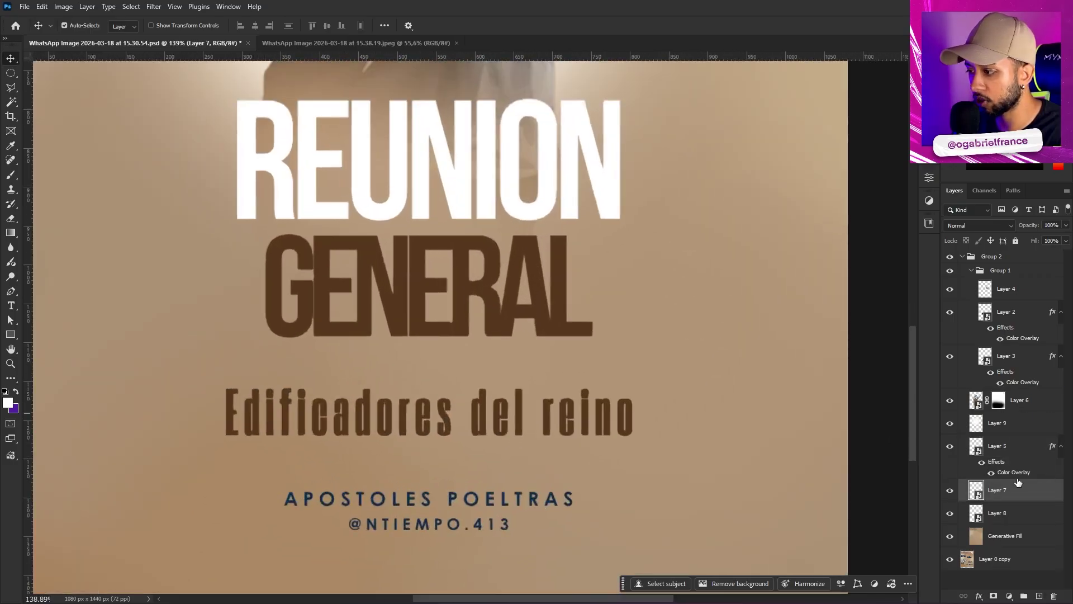
left_click_drag(1016, 472, 1000, 490)
scroll(514, 235, "down", 4)
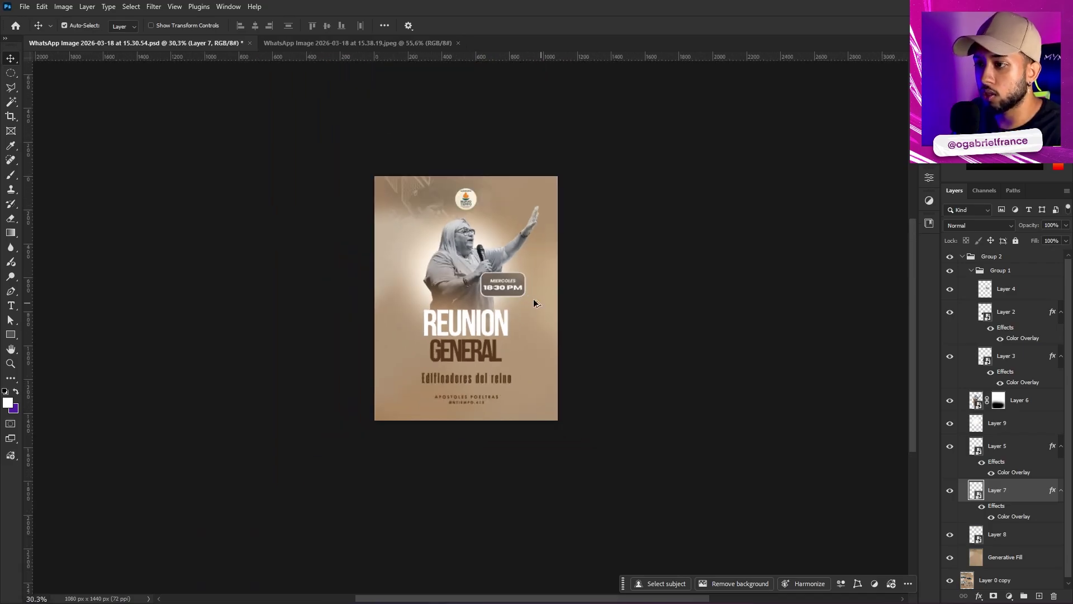
Apply Color Balance to the woman's photo on Layer 6 with midtones Cyan to Red -4, Magenta to Green -20 and Yellow to Blue -32
scroll(514, 235, "up", 2)
left_click(444, 240)
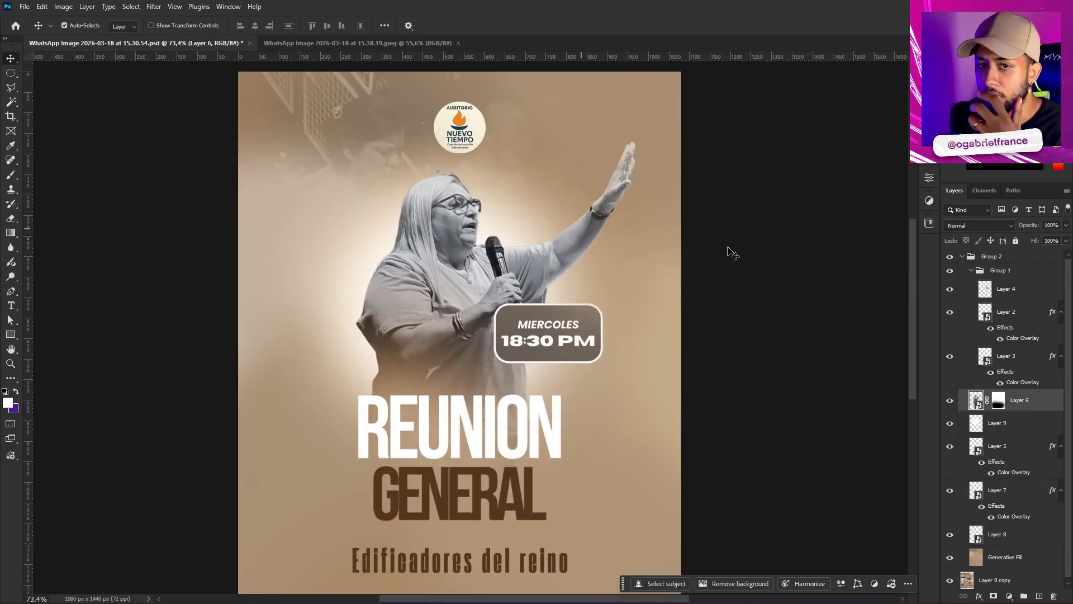
key("ctrl+b")
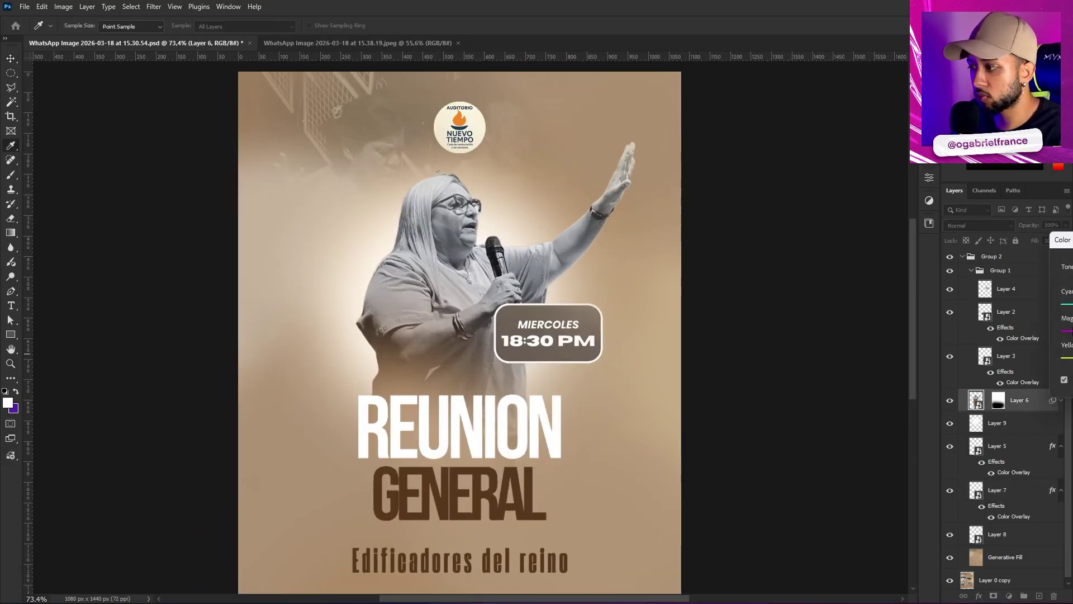
left_click_drag(863, 370, 860, 318)
left_click_drag(840, 373, 838, 372)
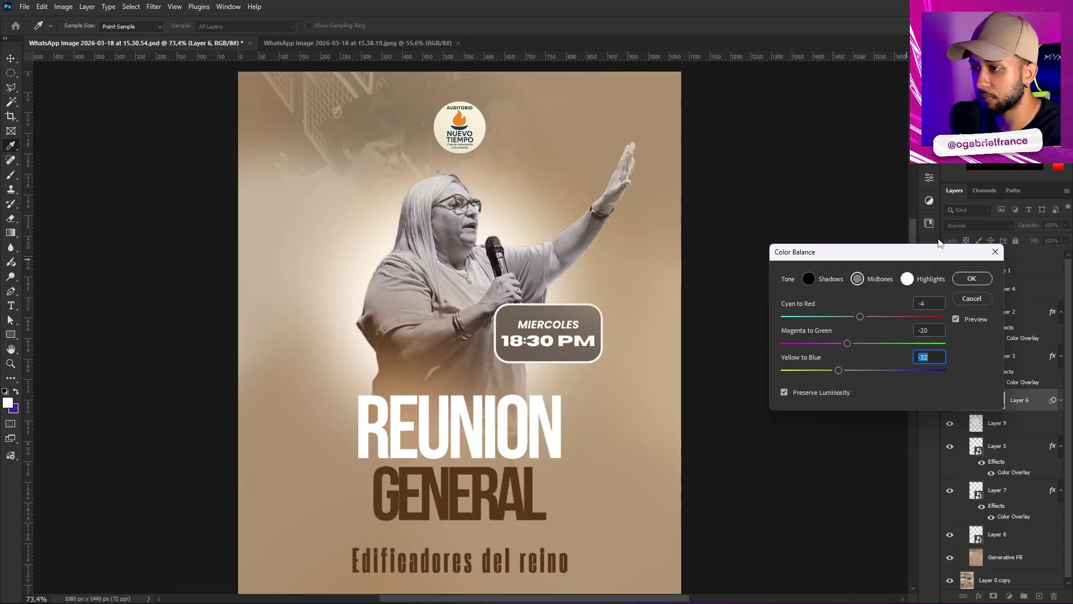
left_click(978, 281)
Collapse Group 2 and toggle its visibility repeatedly to compare the recoloured redesign with the original poster
scroll(651, 276, "down", 3)
scroll(649, 276, "up", 1)
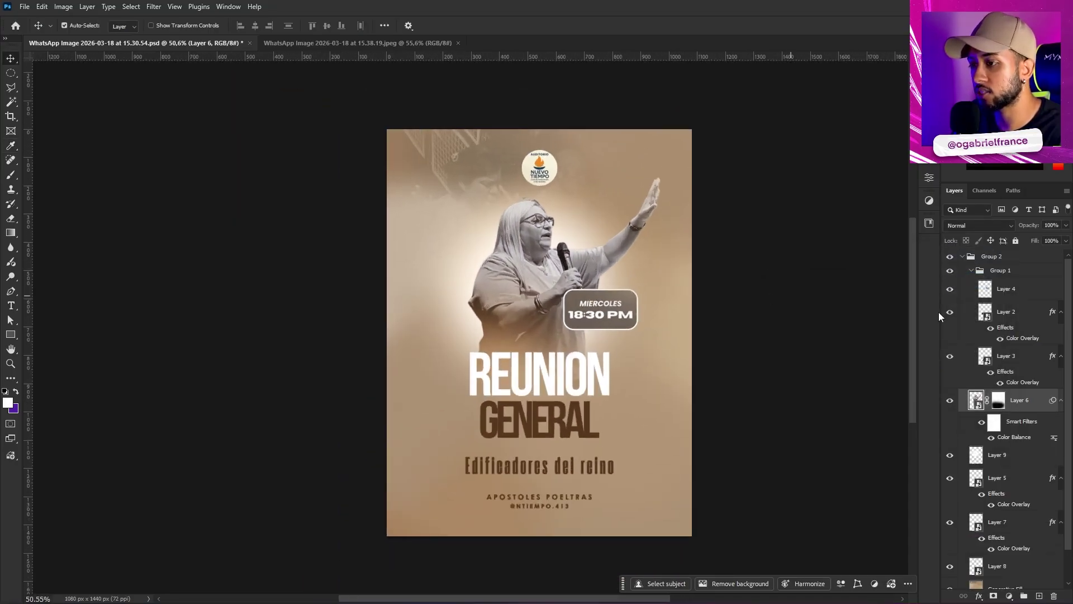
left_click(962, 256)
left_click(950, 257)
left_click(949, 256)
left_click(950, 257)
left_click(951, 257)
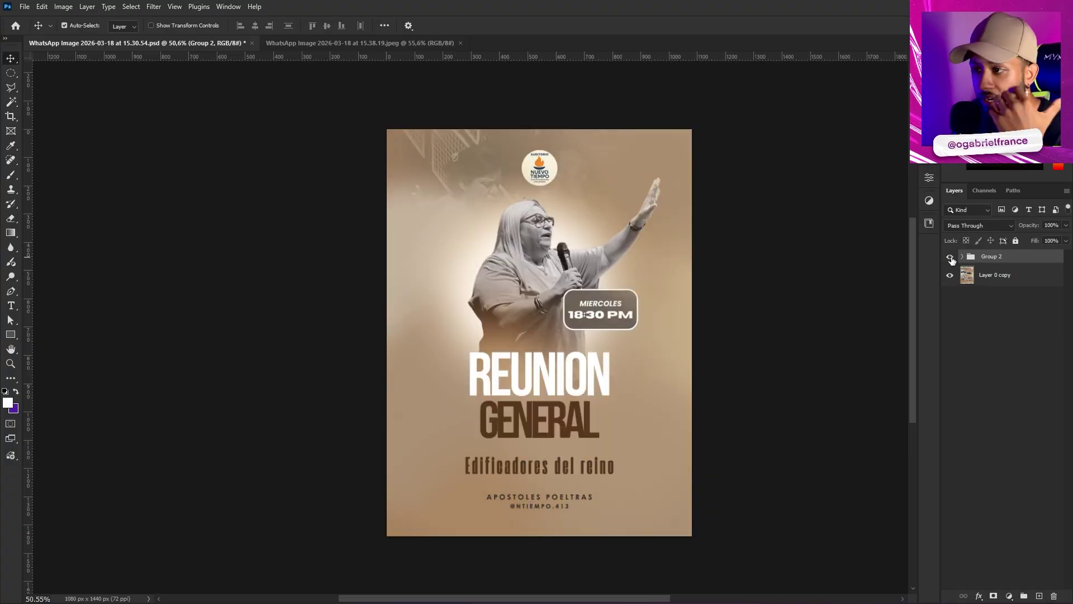
left_click(950, 257)
left_click(950, 257)
left_click(950, 257)
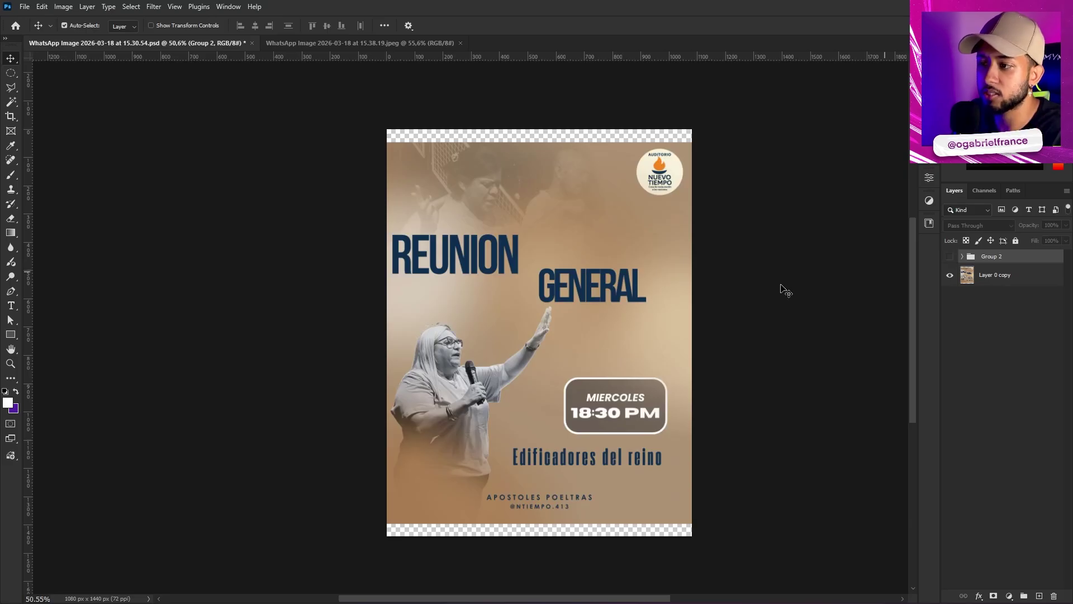
left_click(950, 257)
left_click(855, 336)
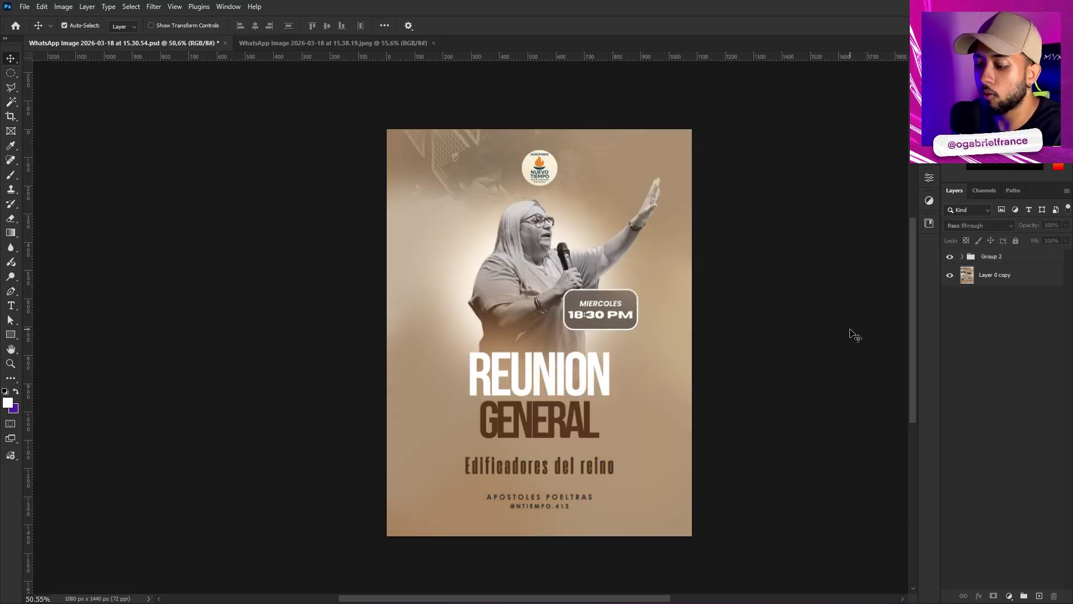
scroll(855, 335, "up", 1)
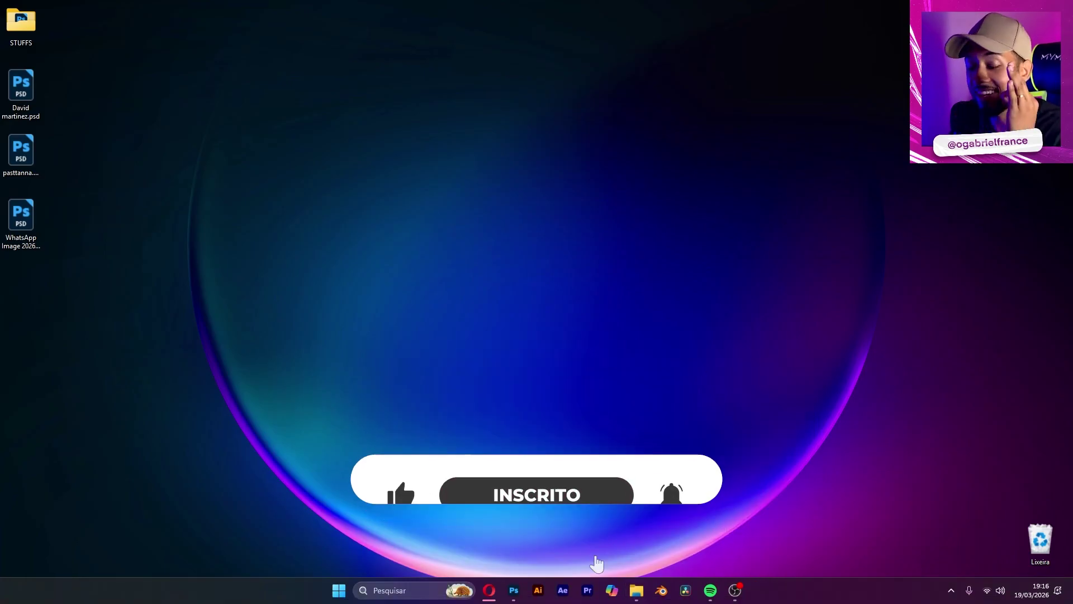
Return to Photoshop and set the Noche De Adoración poster's canvas height to 1440 pixels
left_click(521, 588)
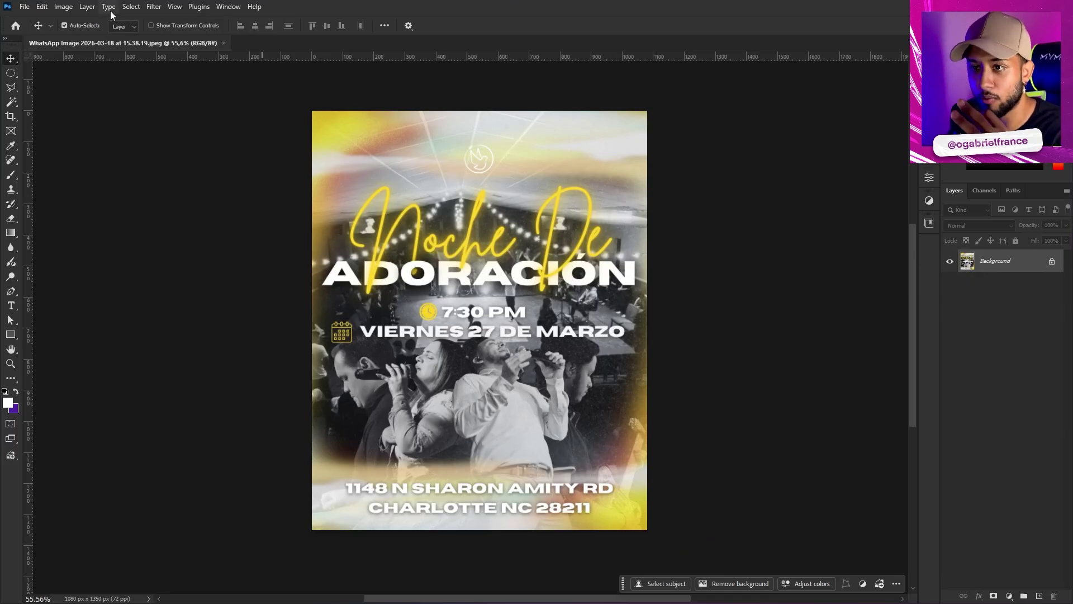
left_click(63, 7)
left_click(83, 122)
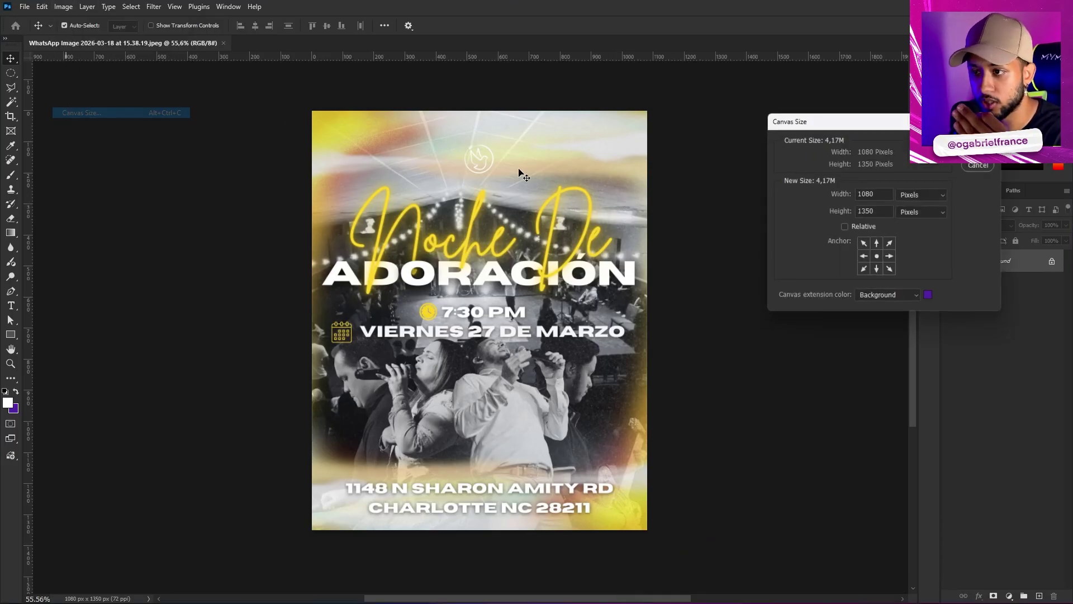
type("1440")
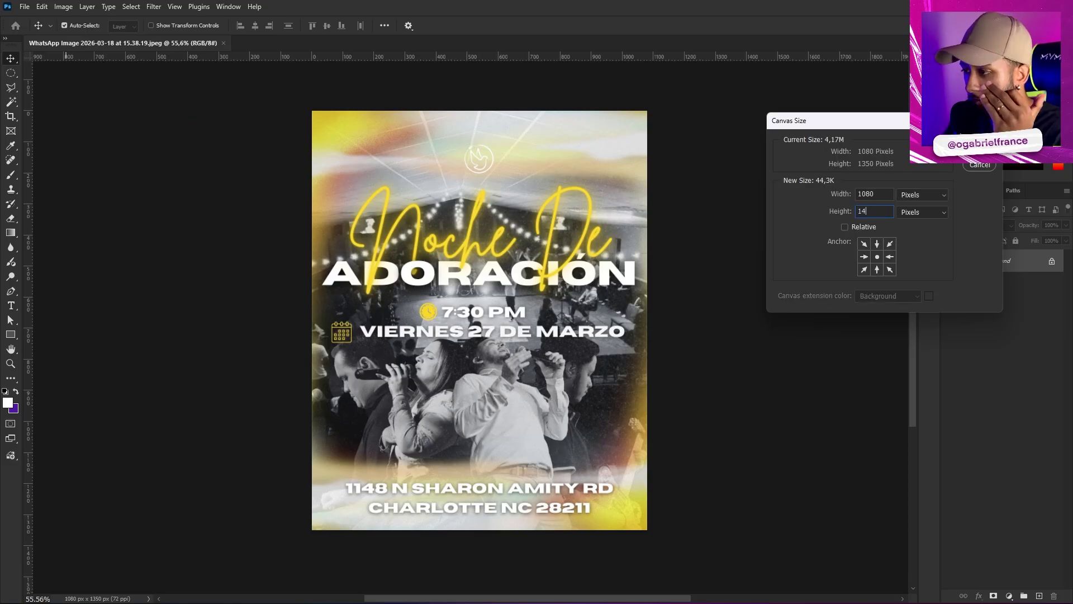
key("Return")
Unlock the Background layer and delete the purple bars above and below the poster, leaving those strips transparent
left_click(1051, 261)
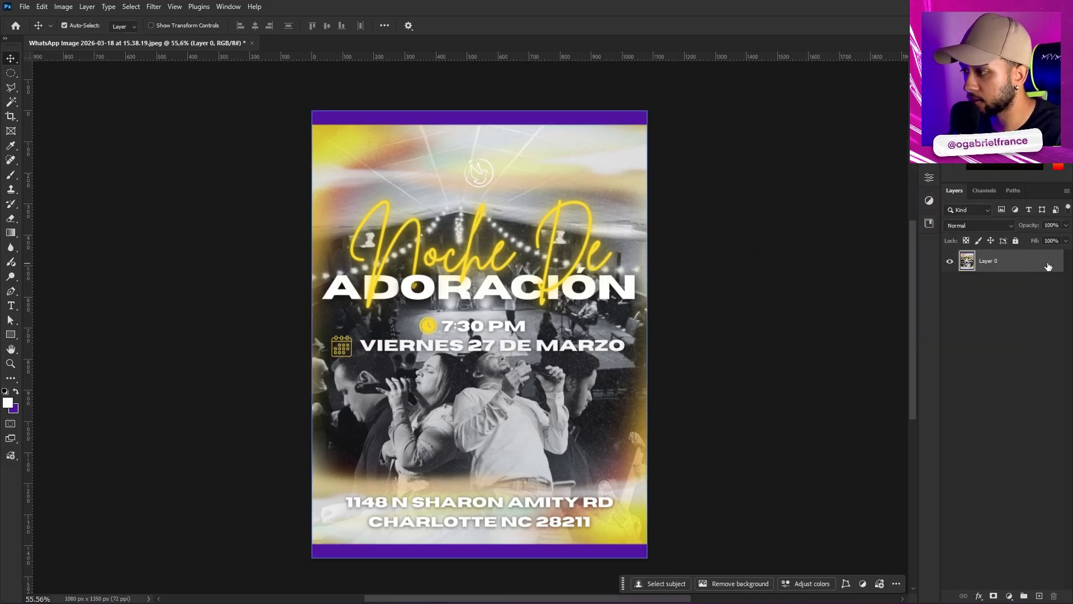
key("w")
left_click(504, 119)
left_click(479, 555, "shift")
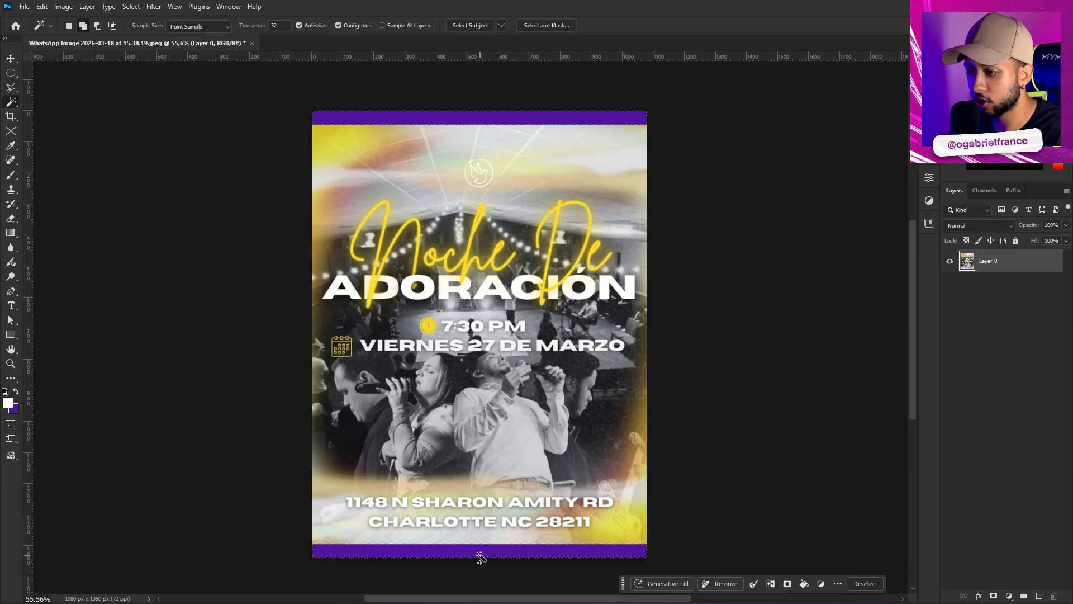
key("Delete")
key("ctrl+d")
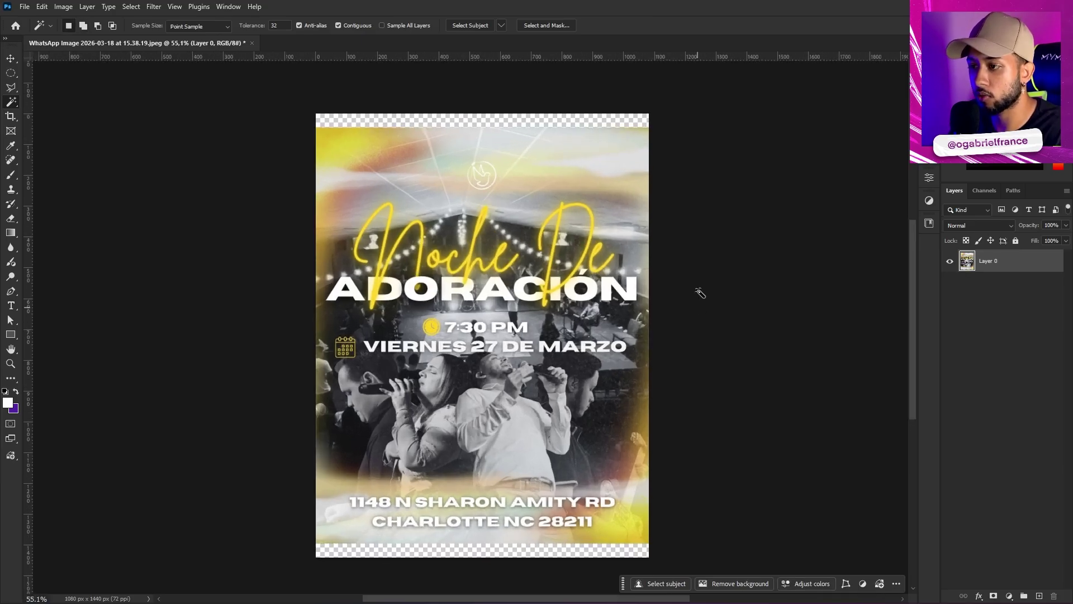
key("v")
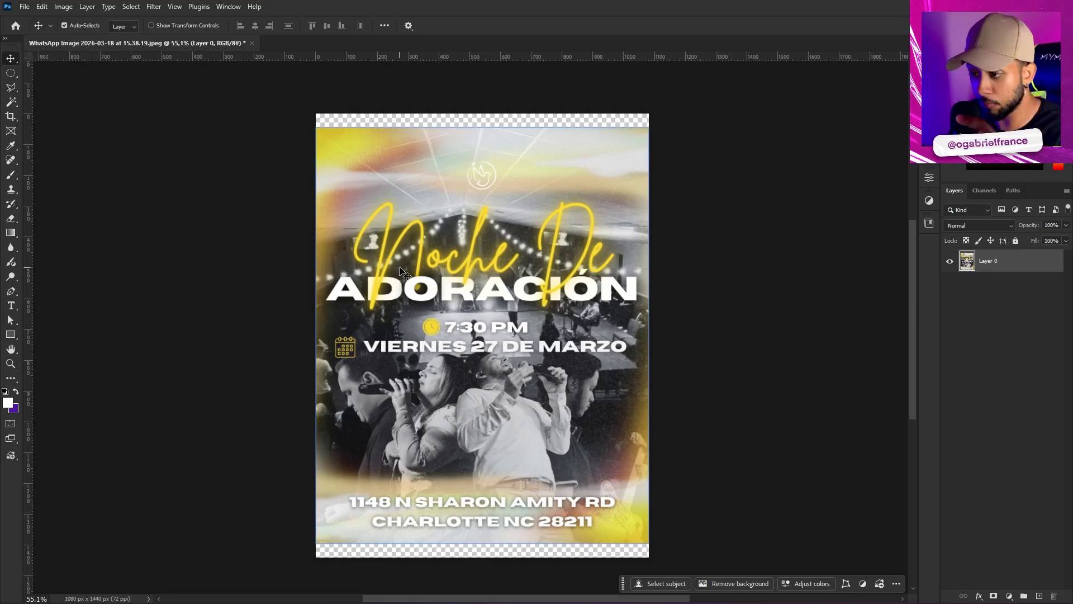
Examine the Noche De Adoración poster's title, date lines, singers' photo and yellow edges up close and as a whole
key("ctrl+plus")
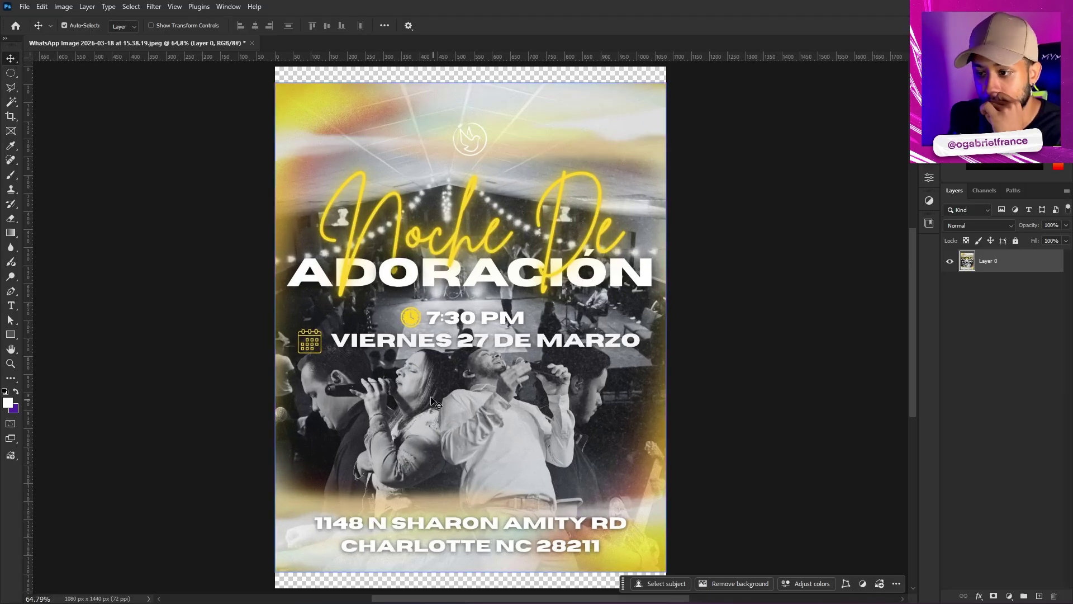
scroll(317, 388, "up", 5)
scroll(363, 408, "down", 3)
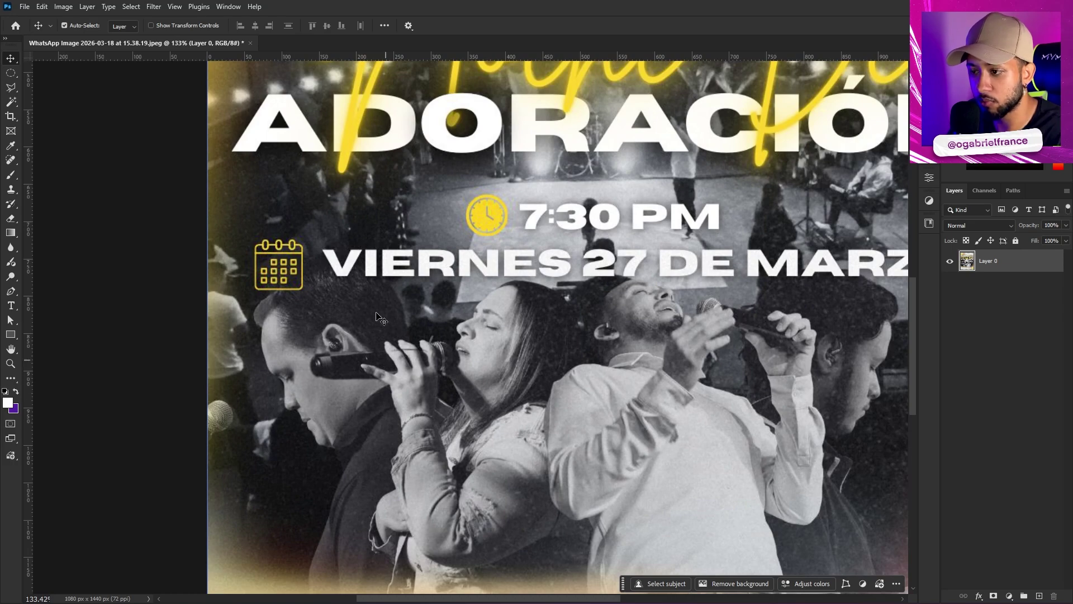
scroll(296, 391, "down", 2)
scroll(292, 358, "up", 2)
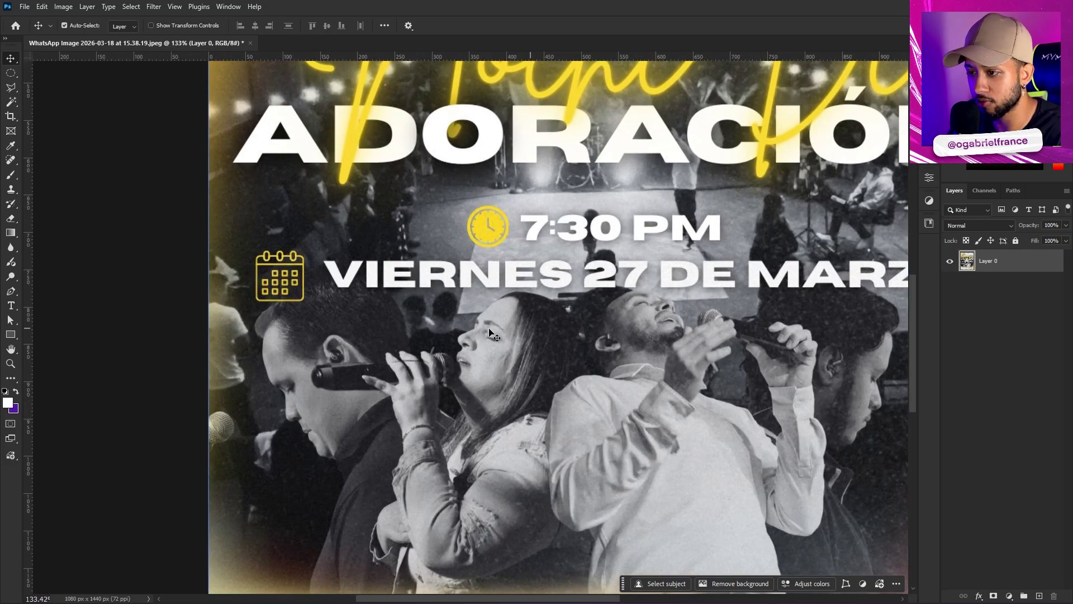
scroll(545, 311, "right", 2)
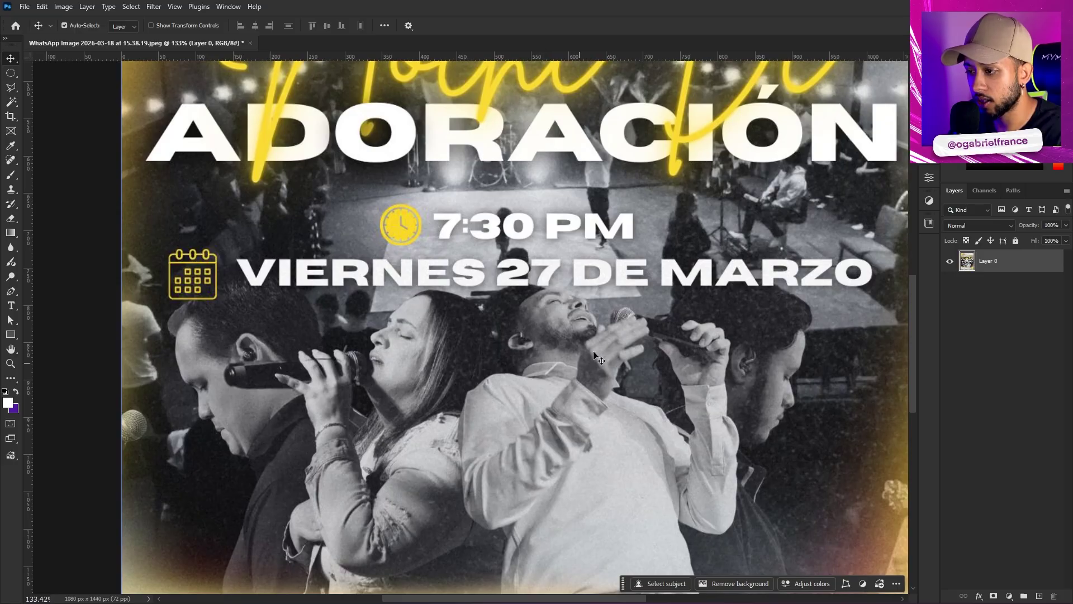
scroll(590, 351, "down", 2)
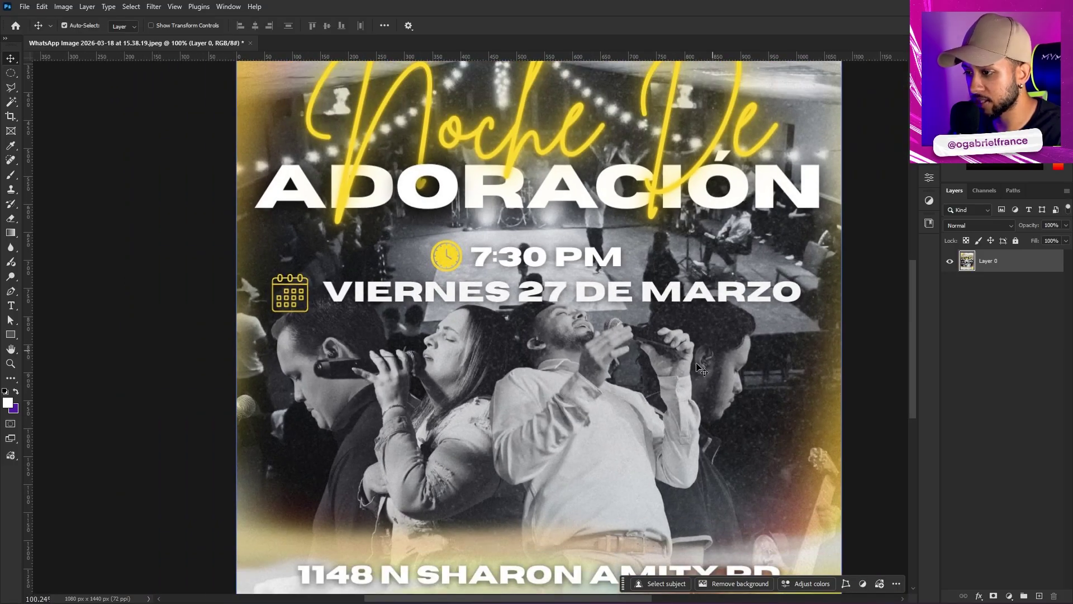
scroll(709, 365, "down", 2)
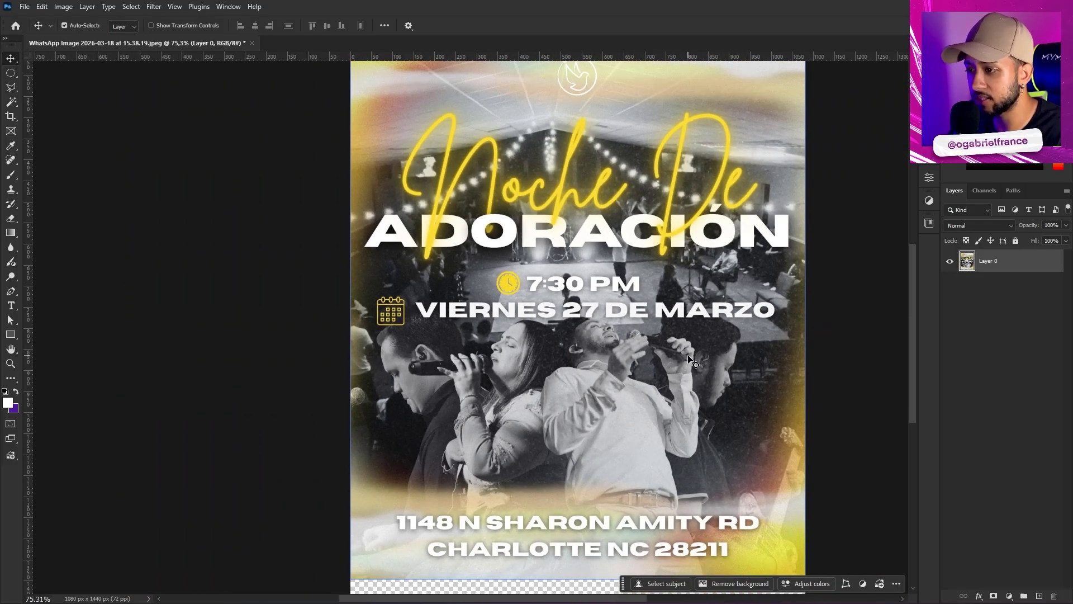
scroll(690, 358, "down", 2)
scroll(601, 355, "up", 1)
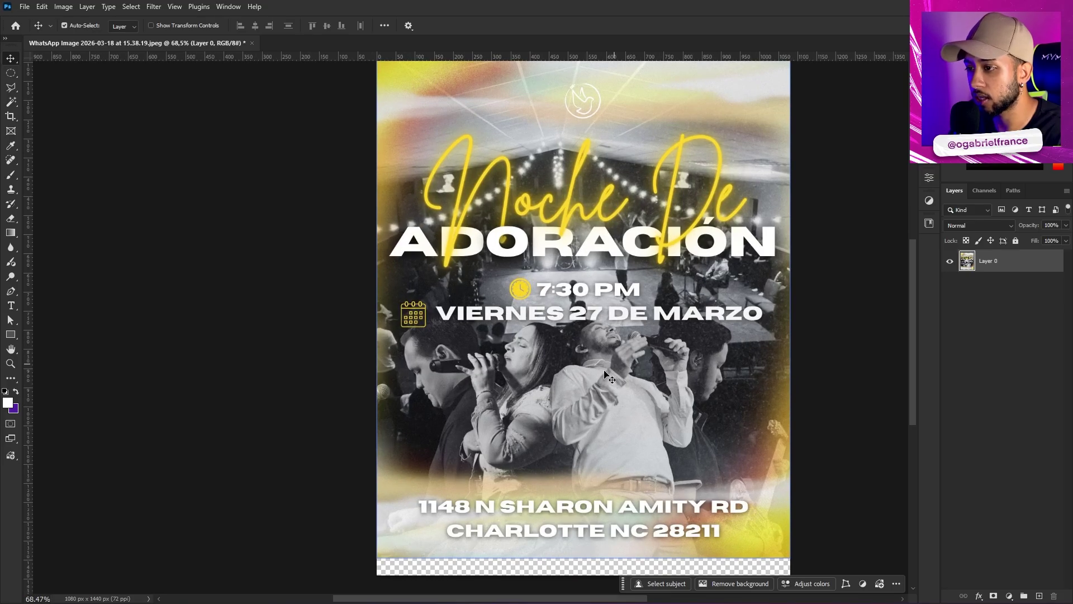
left_click_drag(514, 390, 493, 396)
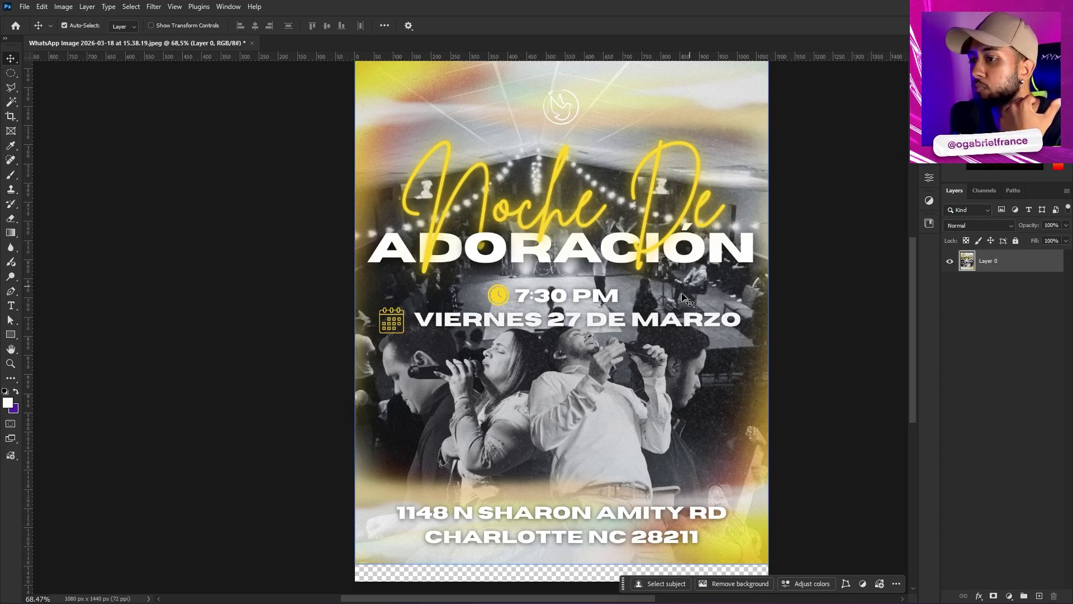
key("ctrl+0")
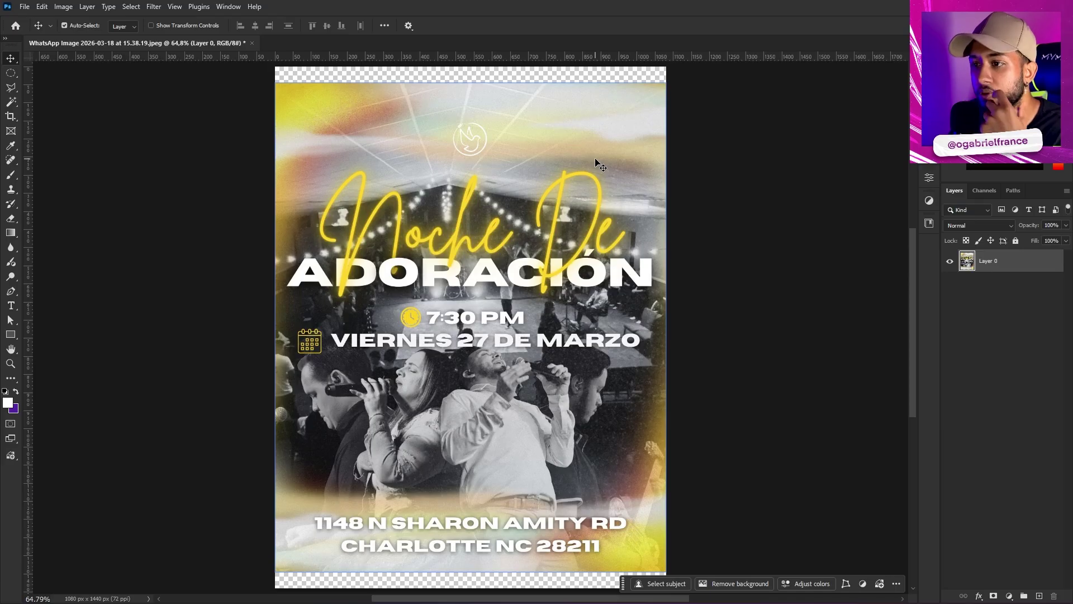
Switch to Pinterest and open the Noite de Oração, Worship Night / Arte Igreja and Flyer Adoração Noite Worship pins in separate tabs as references
key("alt+Tab")
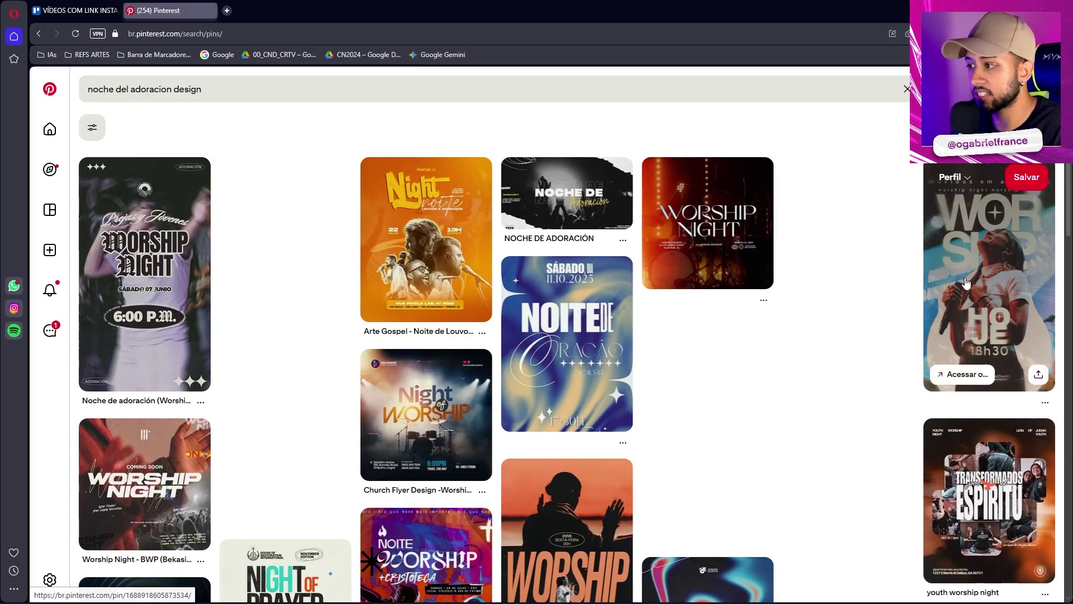
middle_click(574, 326)
scroll(575, 325, "down", 2)
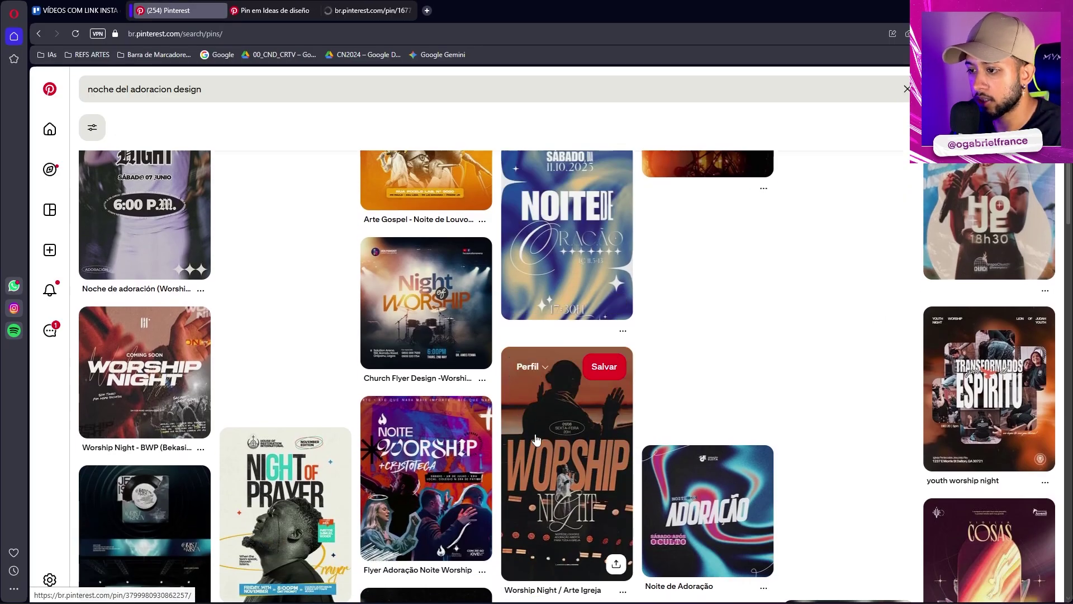
middle_click(564, 425)
middle_click(410, 458)
key("ctrl+Tab")
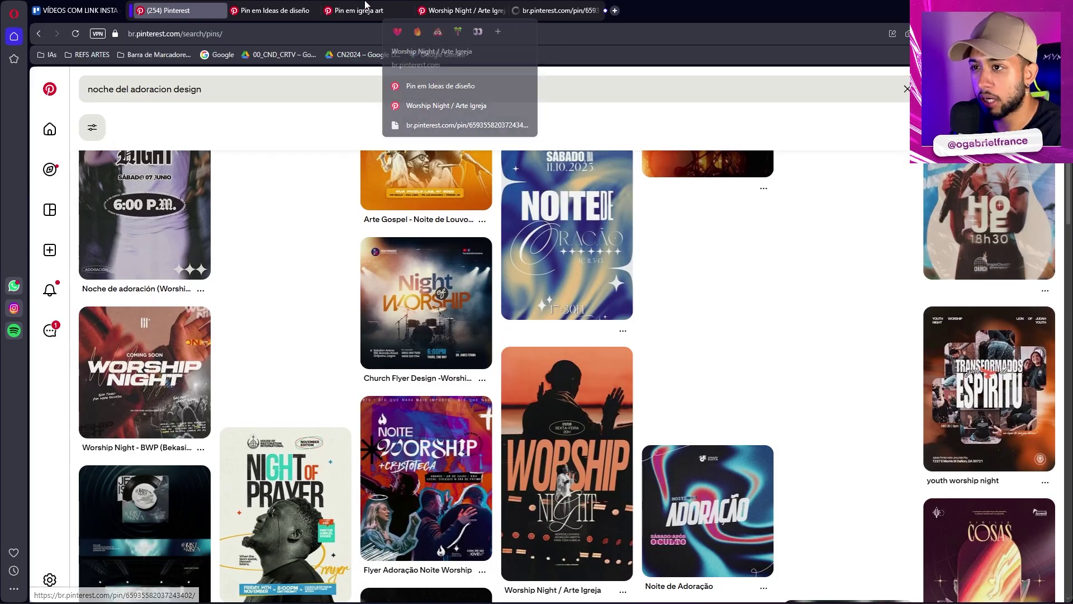
Look through the opened Pinterest reference pins and close the Flyer Adoração Noite Worship tab
key("ctrl+Tab")
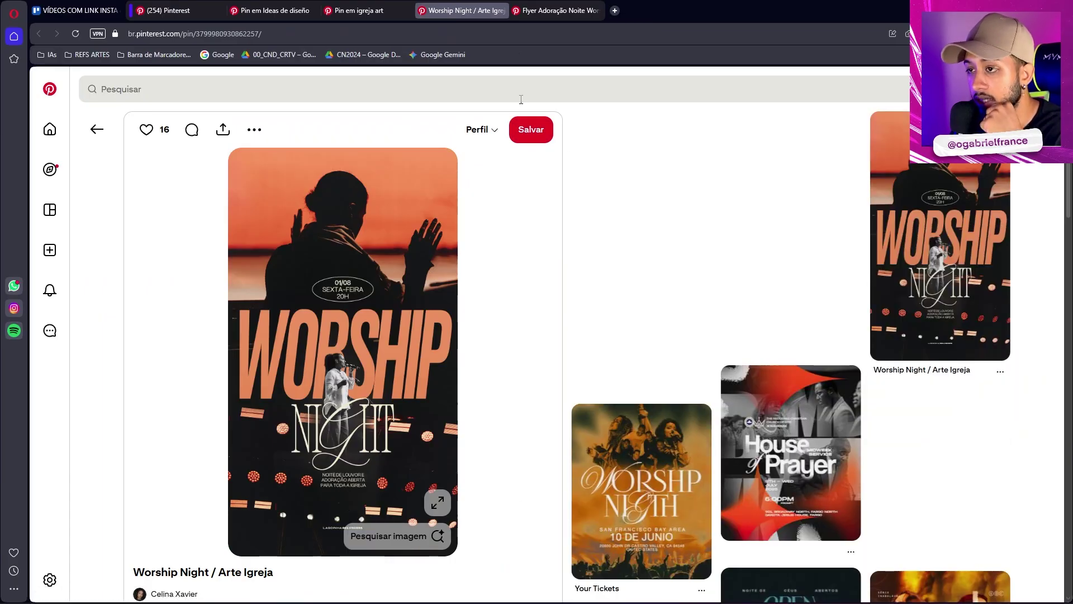
key("ctrl+Tab")
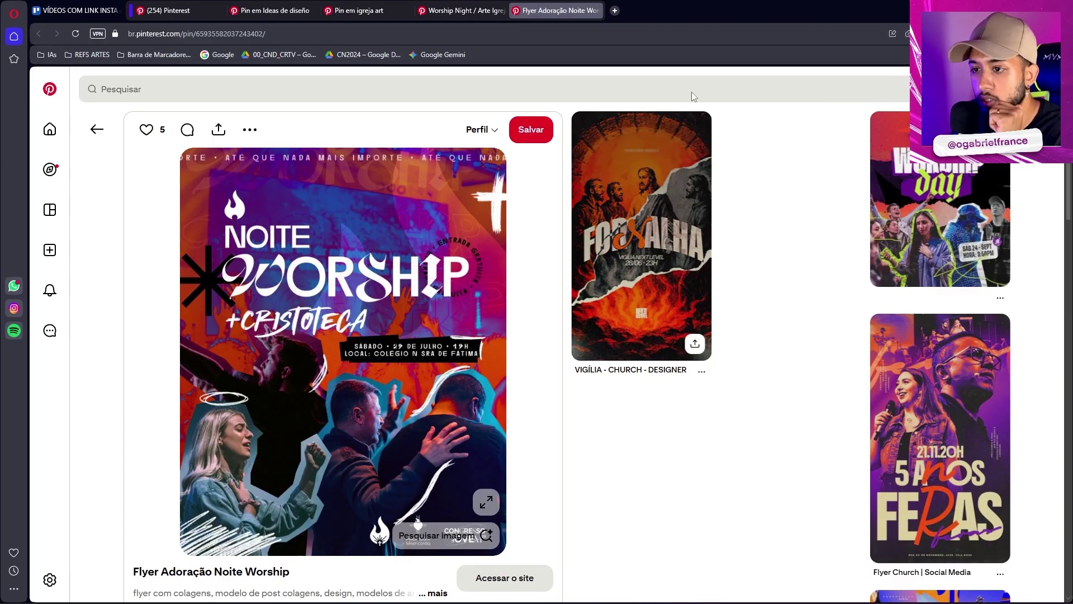
left_click(598, 10)
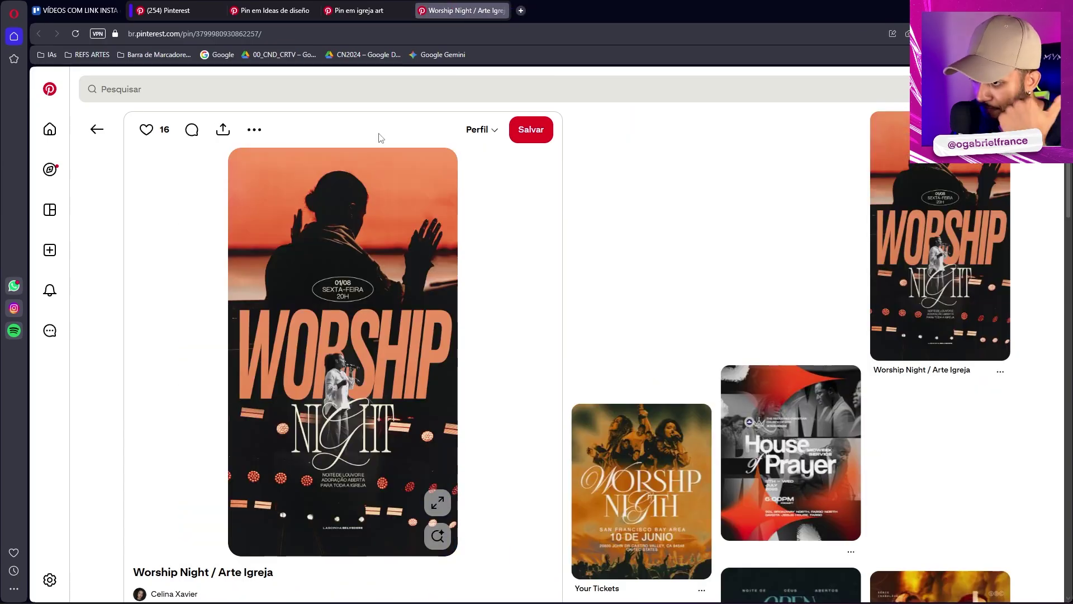
left_click(378, 5)
left_click(264, 6)
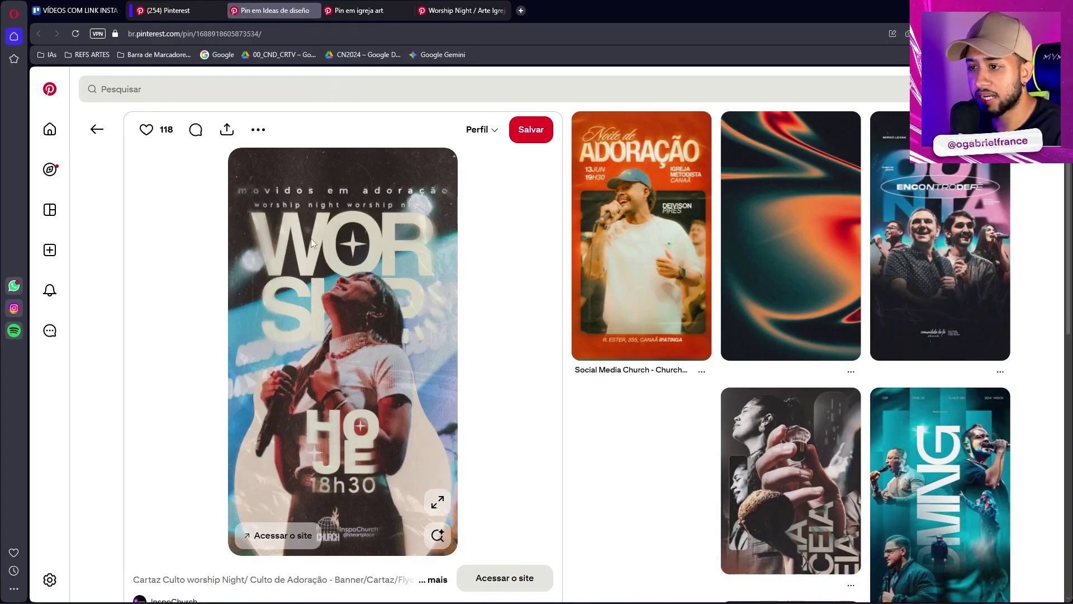
Switch to Photoshop and view the original Noche De Adoración poster up close and as a whole
key("alt+Tab")
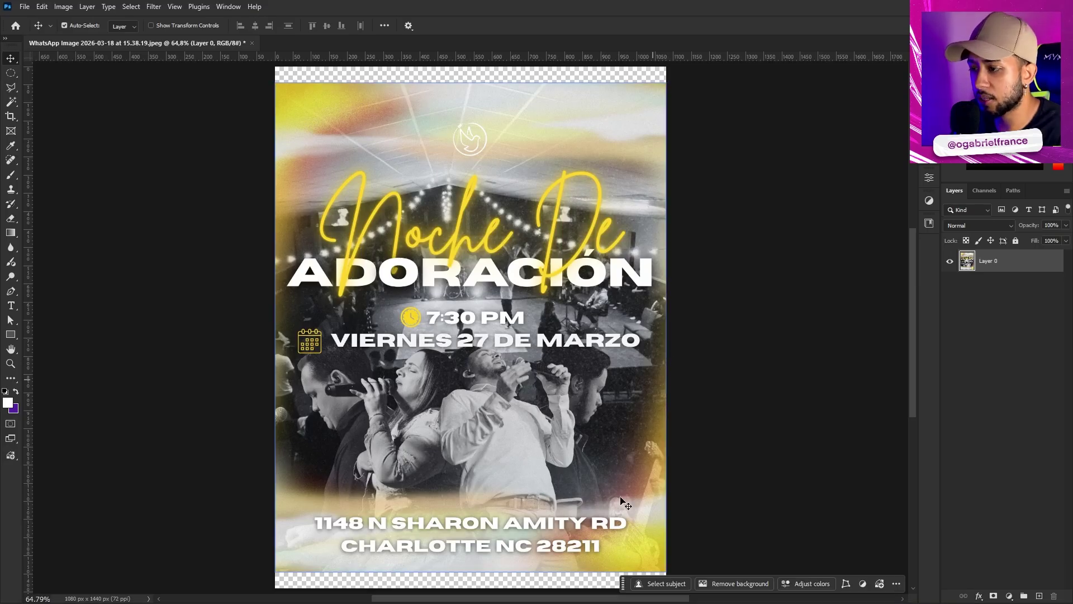
scroll(642, 424, "down", 1)
scroll(598, 440, "up", 1)
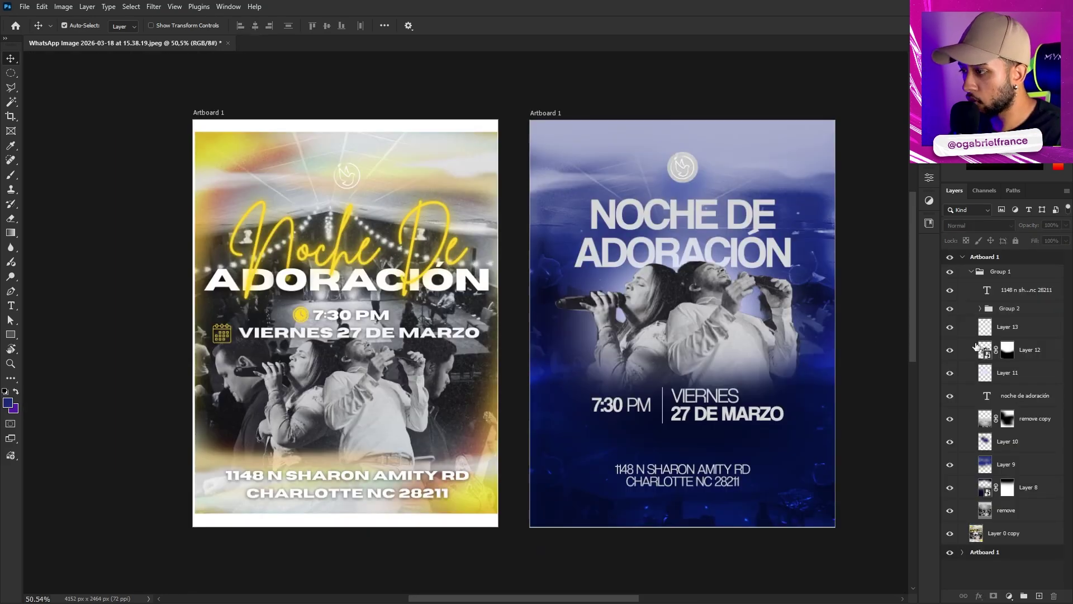
Collapse Group 1 in the layer list and bring the original and the blue redesign into view side by side
left_click(973, 272)
left_click(972, 273)
left_click(876, 274)
left_click_drag(817, 268, 760, 297)
key("ctrl+0")
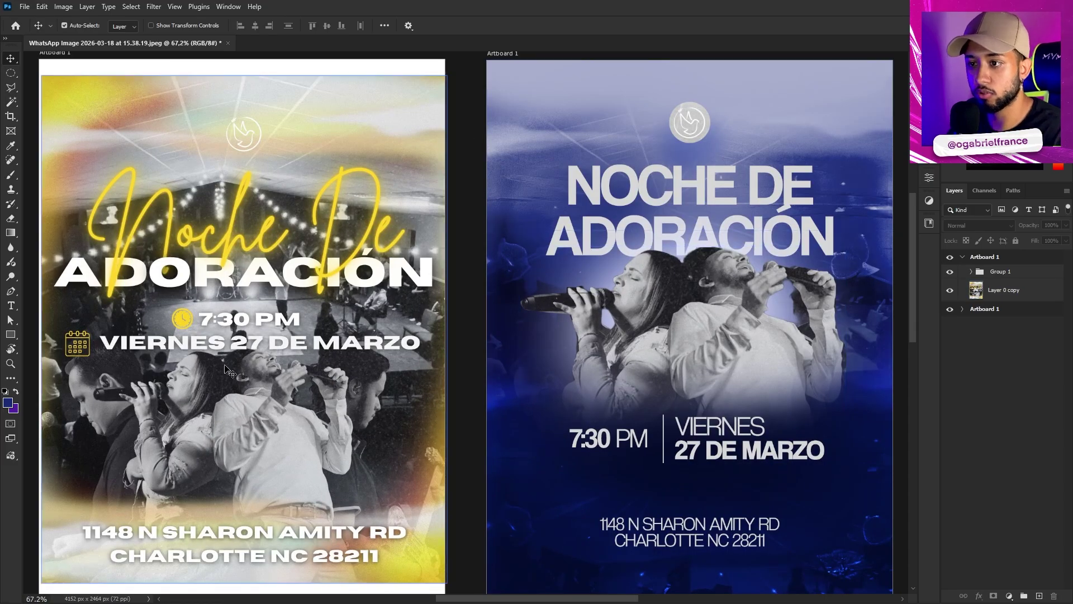
Compare the original yellow poster with the blue redesign, examining the title, singers, date lines and address up close and as a whole
scroll(224, 364, "down", 3)
scroll(203, 344, "up", 1)
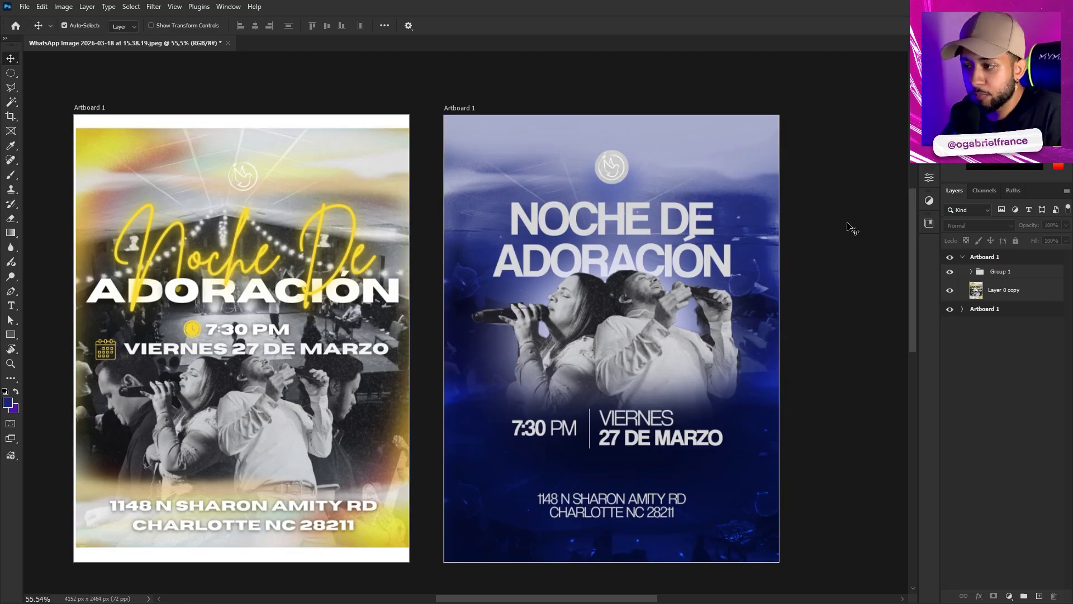
scroll(853, 228, "up", 2)
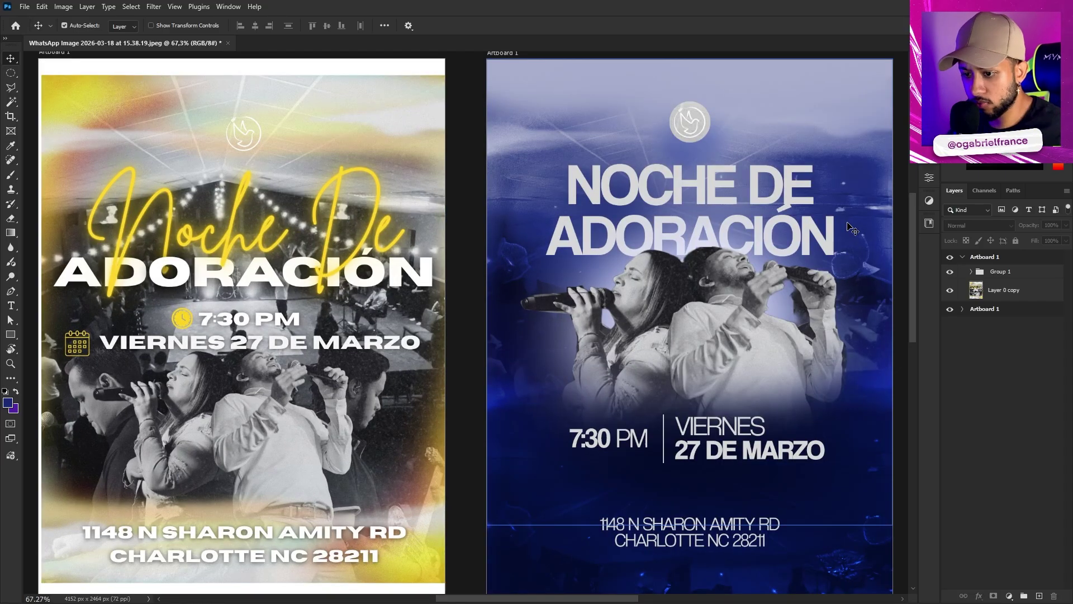
scroll(852, 228, "down", 2)
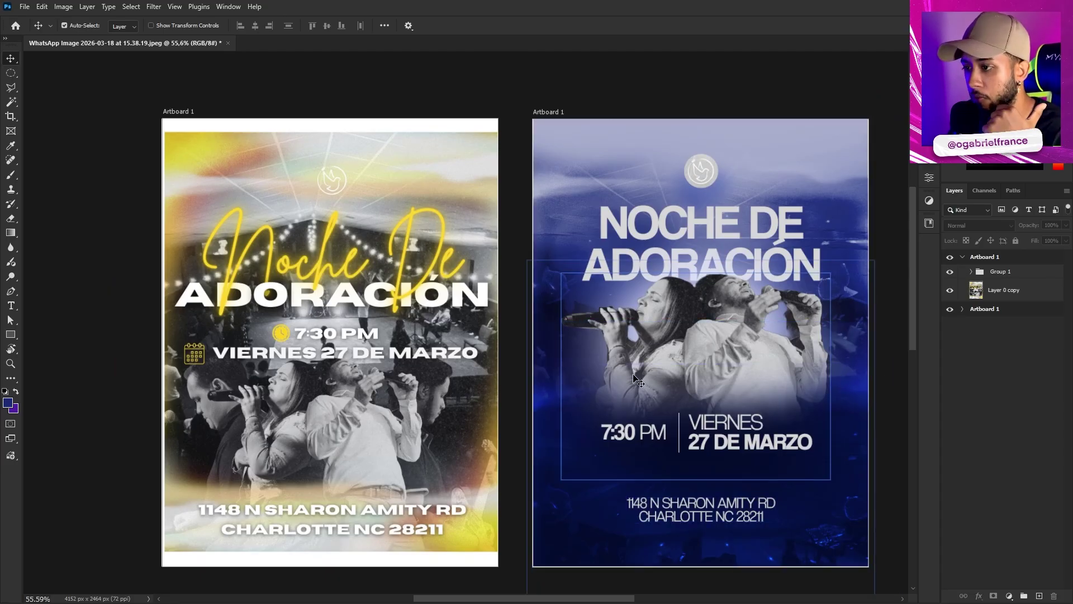
scroll(854, 301, "up", 3)
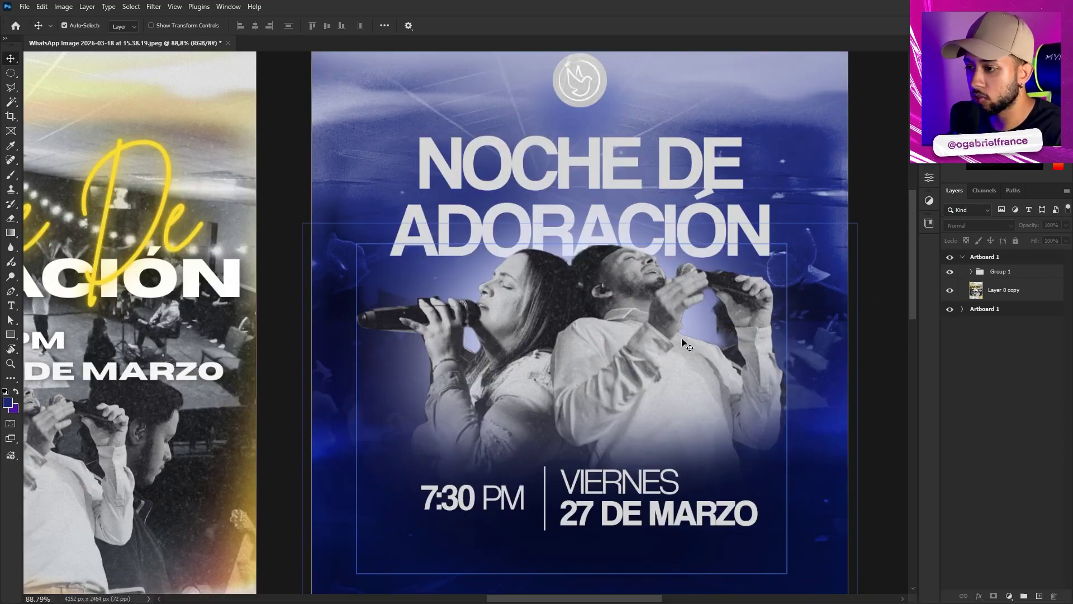
scroll(568, 345, "down", 2)
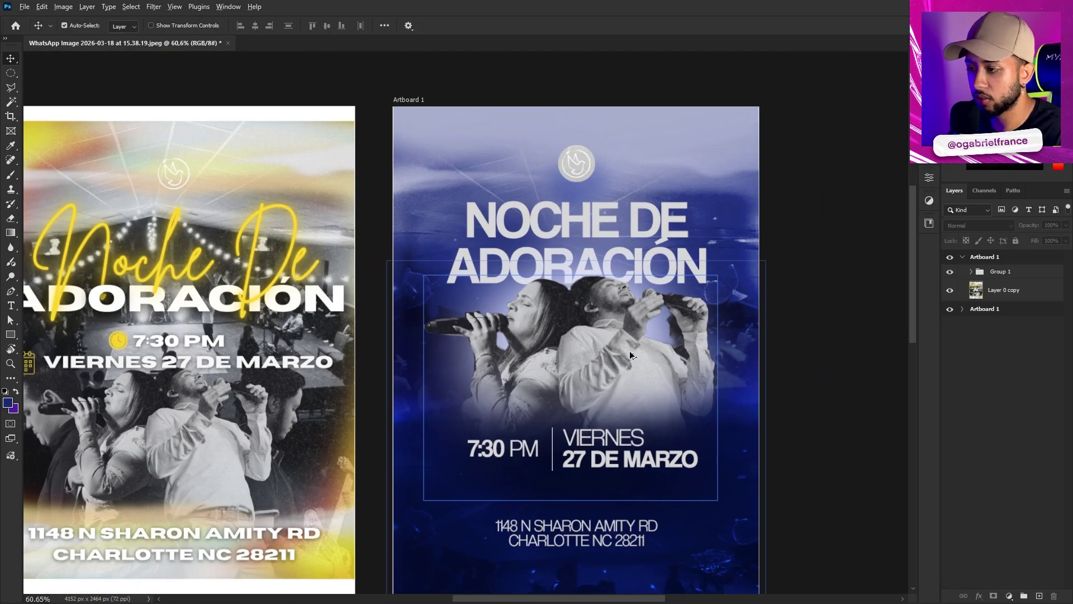
scroll(592, 346, "up", 1)
scroll(609, 342, "down", 2)
scroll(614, 350, "up", 1)
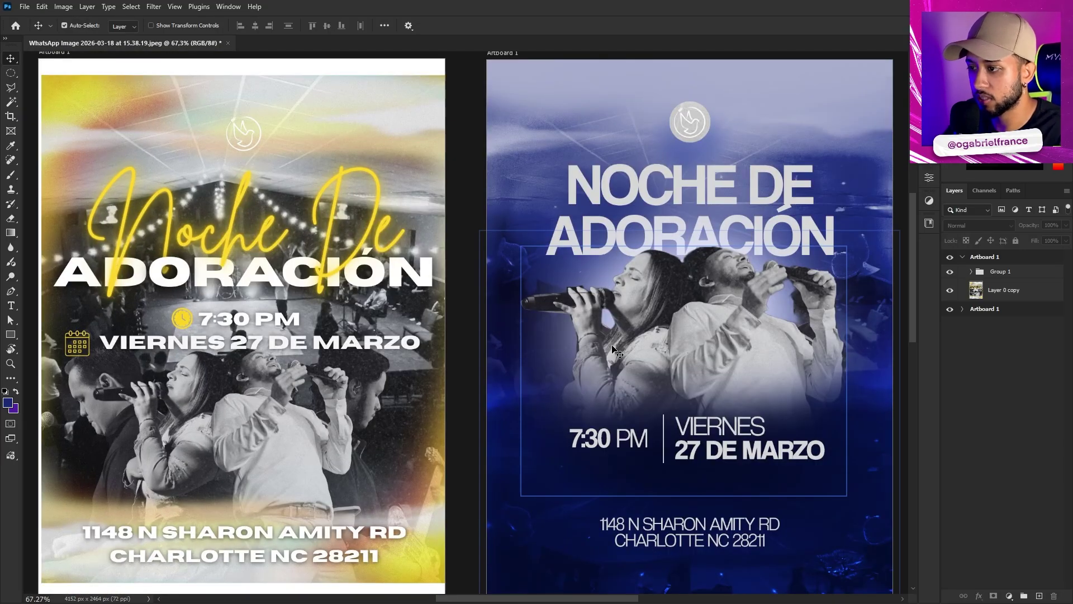
scroll(590, 321, "up", 2)
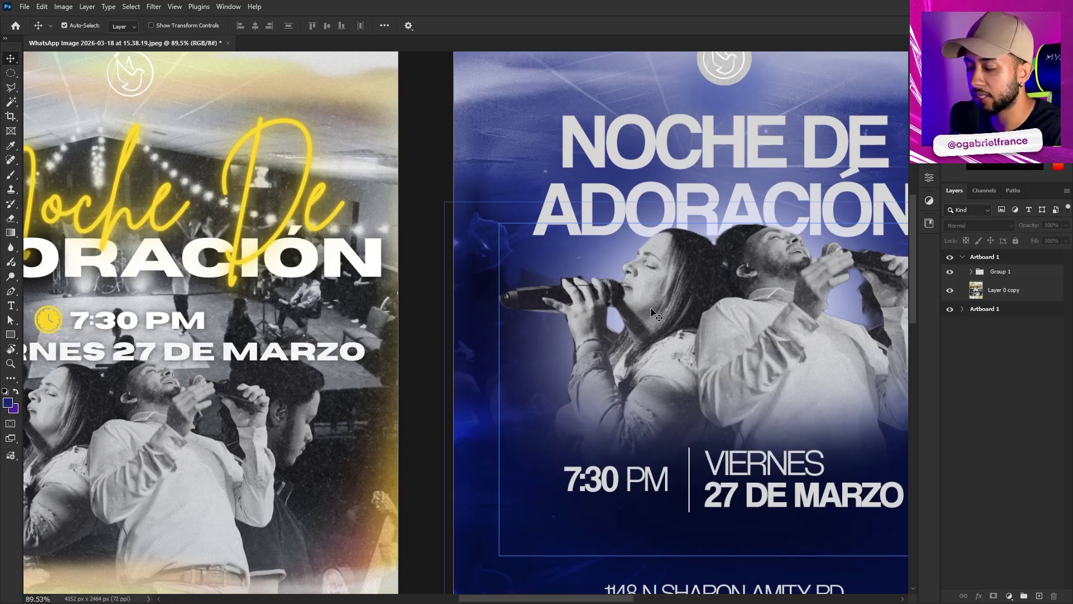
scroll(645, 334, "down", 2)
scroll(651, 311, "right", 1)
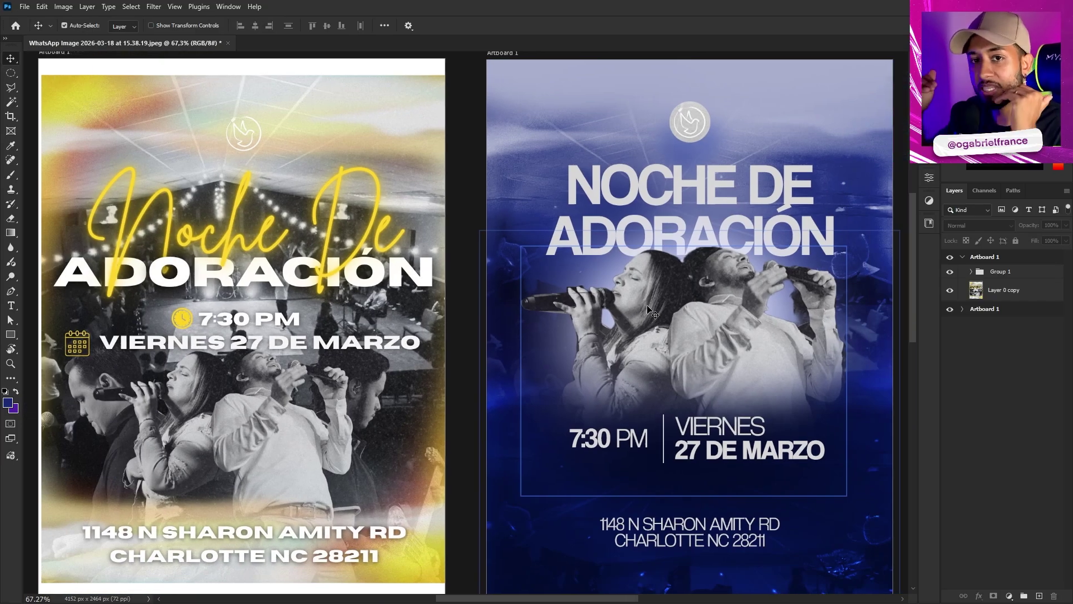
scroll(652, 312, "down", 1)
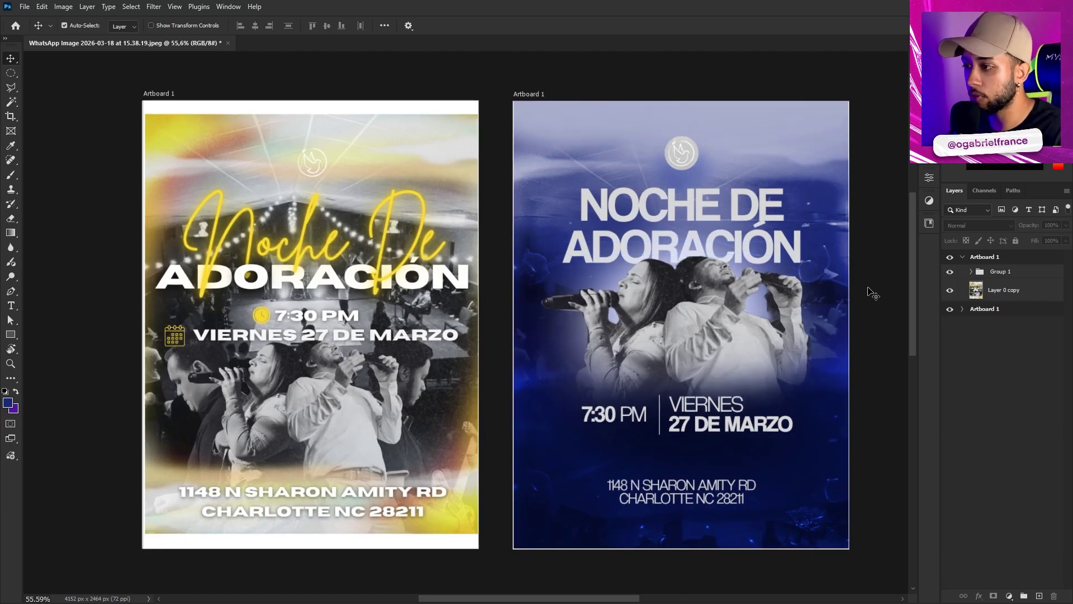
scroll(873, 294, "up", 1)
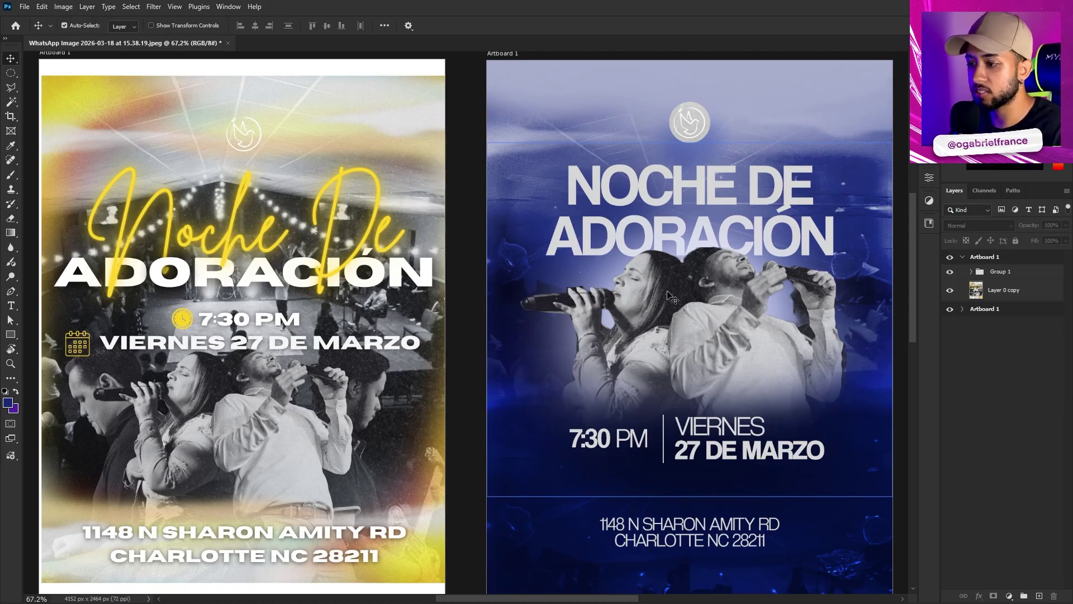
Check the font and available styles of the PM text in the blue poster's 7:30 PM line
scroll(685, 438, "up", 2)
key("t")
double_click(615, 441)
key("ctrl+t")
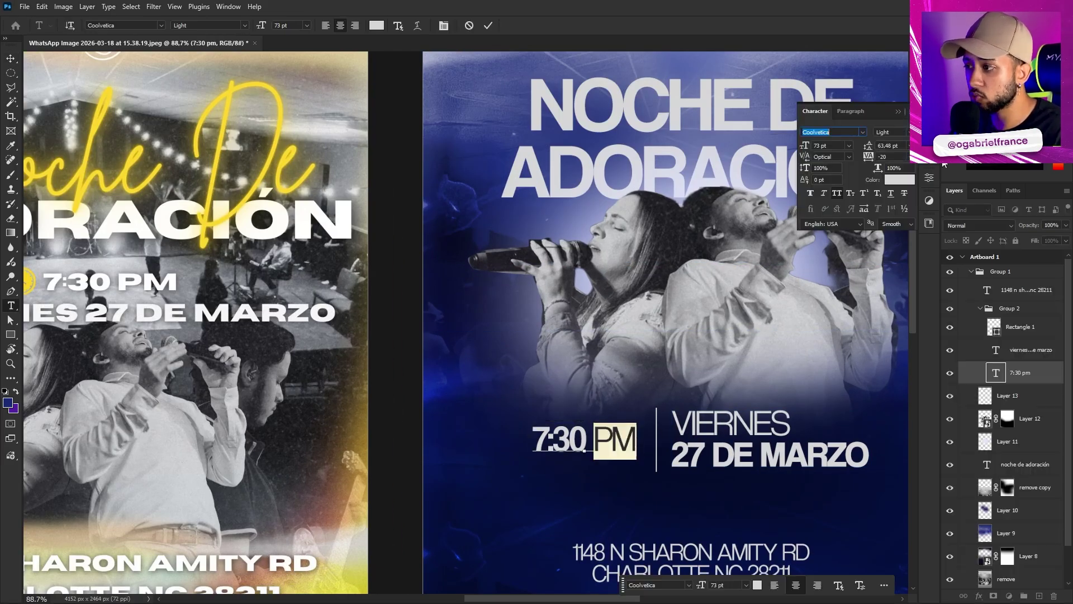
left_click(890, 131)
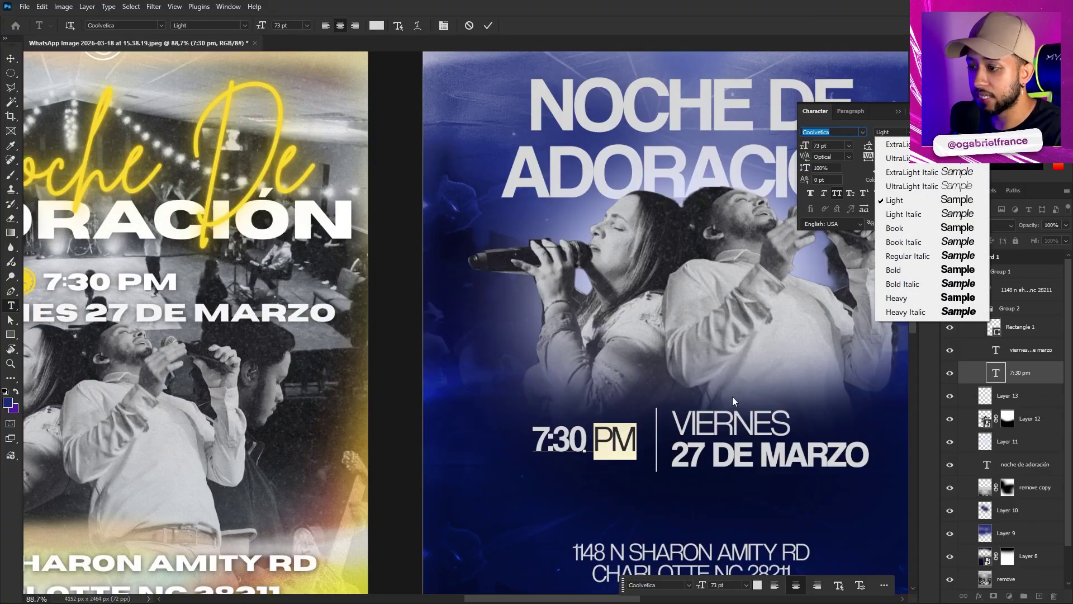
left_click(622, 436)
double_click(614, 439)
left_click(907, 134)
left_click(625, 431)
Check the font styles of the VIERNES, 27 DE MARZO and address texts, and select the vertical divider between time and date
left_click(742, 428)
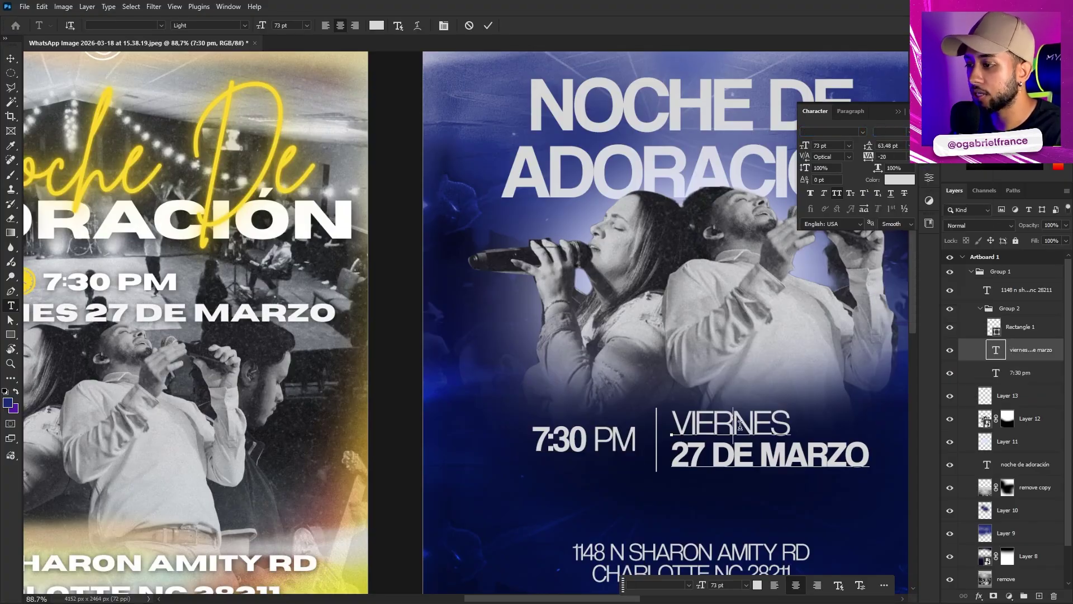
double_click(741, 425)
left_click(1002, 352)
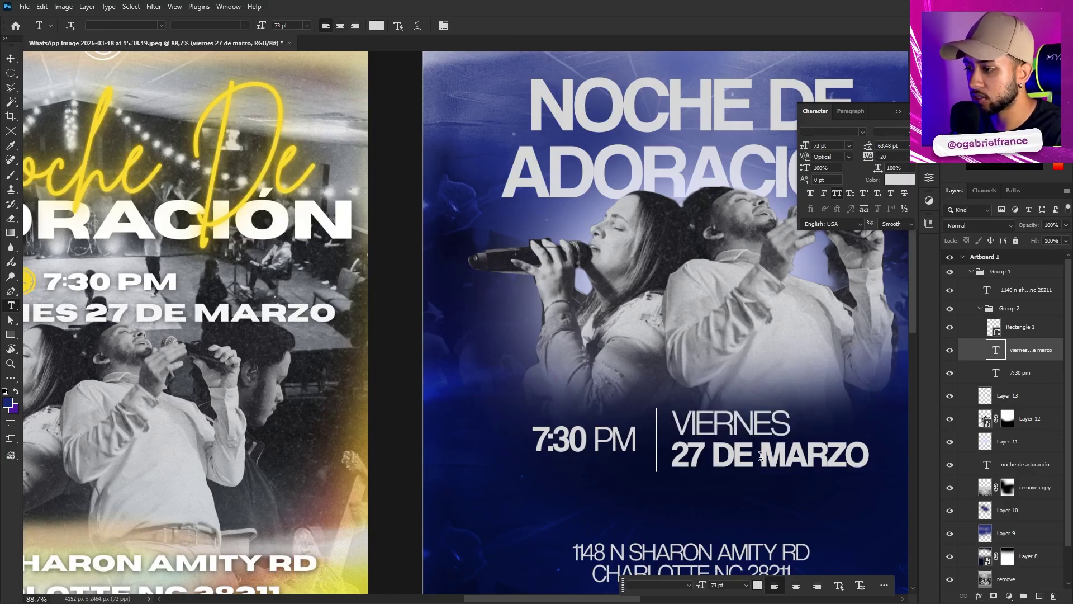
triple_click(799, 455)
left_click(1018, 328)
scroll(773, 460, "down", 3)
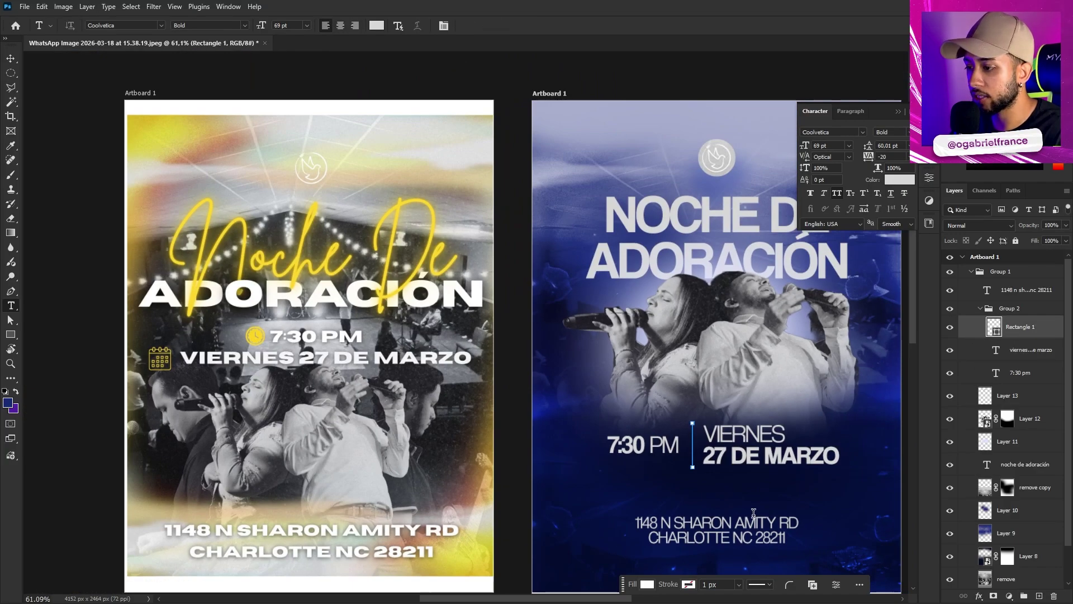
triple_click(753, 521)
Finish inspecting the text by closing the character settings and collapsing Group 1 in the layer list
left_click(1028, 277)
left_click_drag(714, 476, 651, 422)
key("v")
left_click(898, 112)
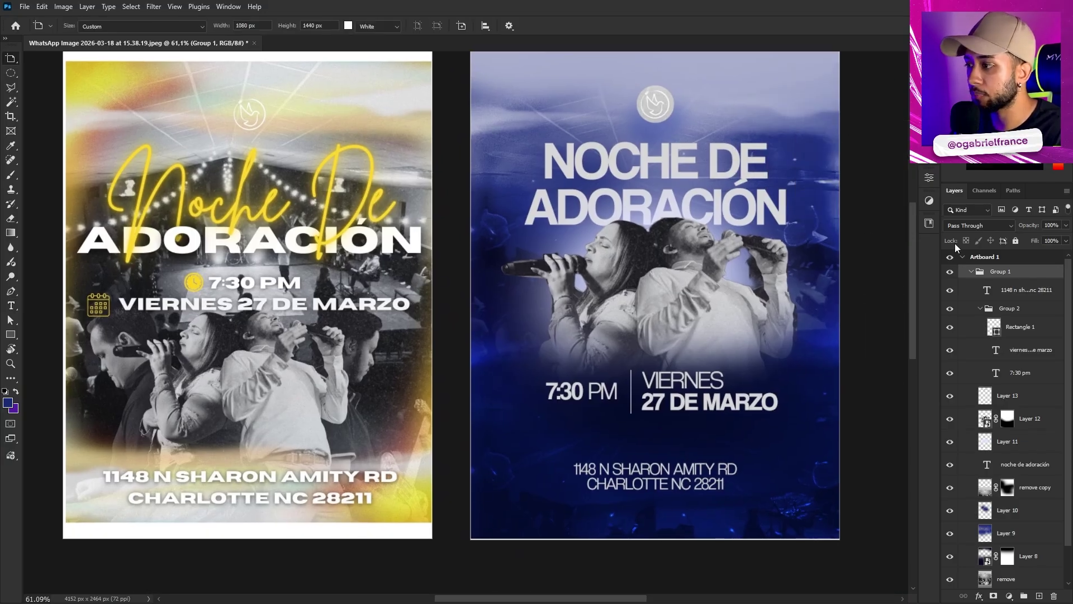
left_click(970, 272)
key("v")
Scale up the NOCHE DE ADORACIÓN title slightly on the blue poster
scroll(881, 278, "up", 1)
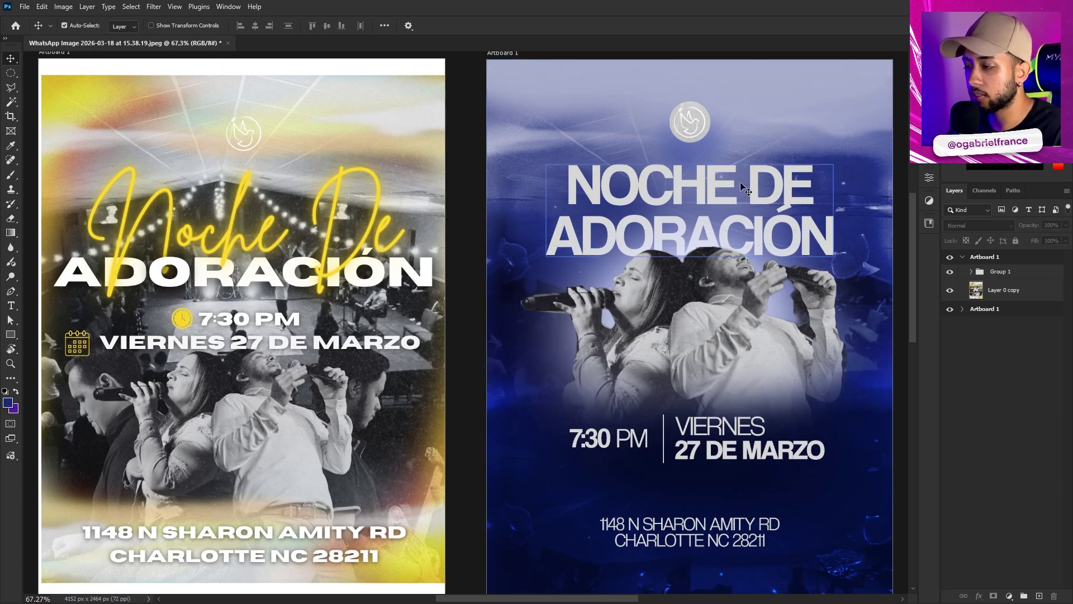
key("r")
key("v")
scroll(730, 218, "down", 3)
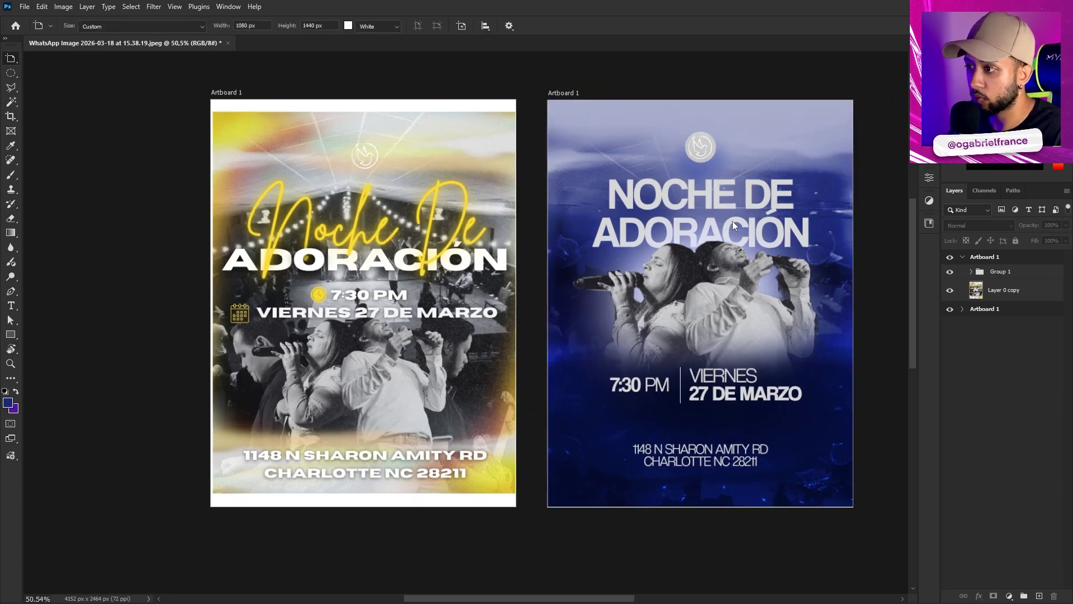
scroll(749, 196, "up", 3)
key("v")
left_click(769, 198)
key("ctrl+t")
left_click_drag(829, 164, 843, 158)
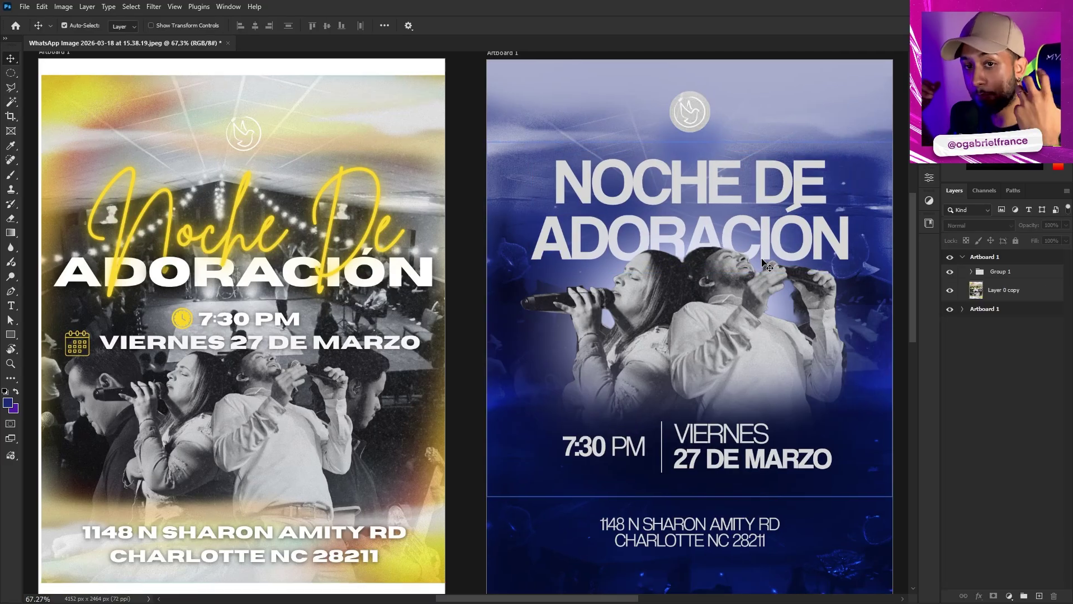